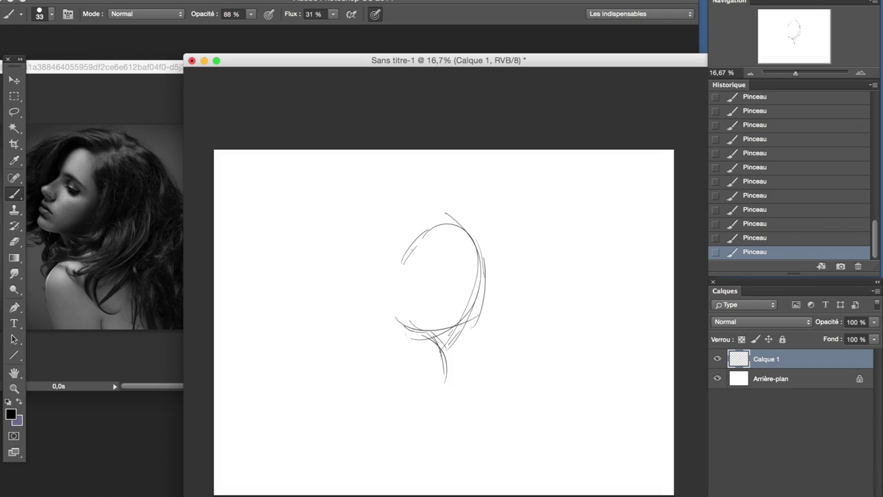
- Sketch the neck, shoulder and back lines and define the chin and jaw
{"action": "mouse_move", "coordinate": [406, 394]}
{"action": "left_mouse_down"}
{"action": "mouse_move", "coordinate": [497, 360]}
{"action": "mouse_move", "coordinate": [545, 468]}
{"action": "left_mouse_up"}
{"action": "left_click_drag", "start_coordinate": [484, 317], "coordinate": [548, 468]}
{"action": "mouse_move", "coordinate": [413, 378]}
{"action": "left_mouse_down"}
{"action": "mouse_move", "coordinate": [492, 370]}
{"action": "mouse_move", "coordinate": [445, 470]}
{"action": "left_mouse_up"}
{"action": "left_click_drag", "start_coordinate": [502, 365], "coordinate": [546, 455]}
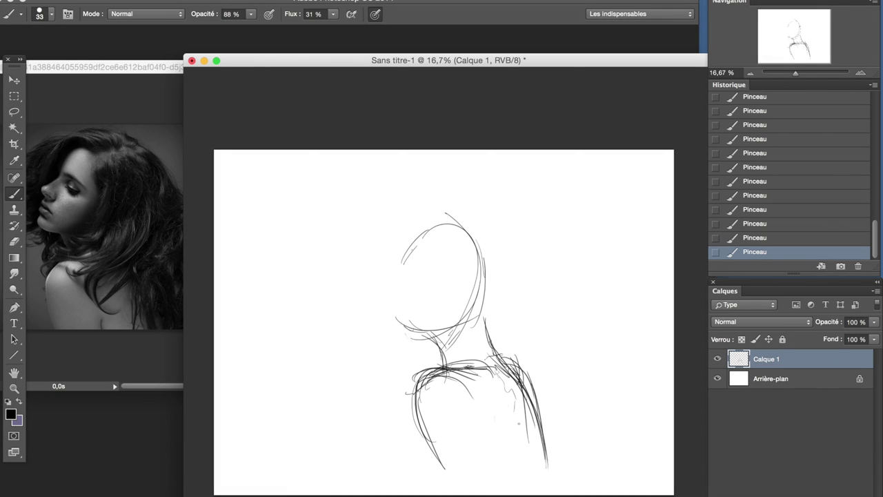
{"action": "left_click_drag", "start_coordinate": [478, 314], "coordinate": [506, 354]}
{"action": "mouse_move", "coordinate": [448, 337]}
{"action": "left_mouse_down"}
{"action": "mouse_move", "coordinate": [406, 312]}
{"action": "mouse_move", "coordinate": [410, 336]}
{"action": "left_mouse_up"}
{"action": "left_click_drag", "start_coordinate": [464, 302], "coordinate": [486, 327]}
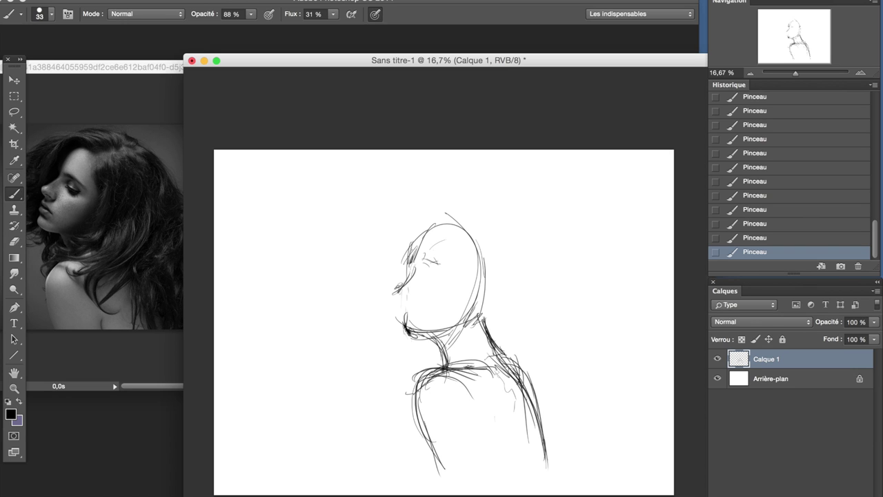
- Outline the back and top of the head, strengthen the jaw and neck, and draw the back line
{"action": "left_click_drag", "start_coordinate": [452, 214], "coordinate": [491, 314]}
{"action": "mouse_move", "coordinate": [417, 245]}
{"action": "left_mouse_down"}
{"action": "mouse_move", "coordinate": [500, 234]}
{"action": "mouse_move", "coordinate": [495, 310]}
{"action": "left_mouse_up"}
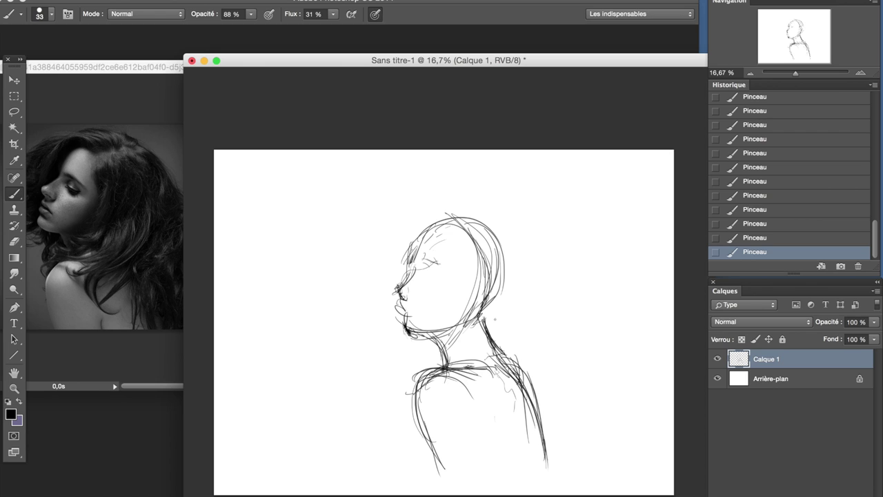
{"action": "mouse_move", "coordinate": [402, 319]}
{"action": "left_mouse_down"}
{"action": "mouse_move", "coordinate": [467, 335]}
{"action": "mouse_move", "coordinate": [501, 273]}
{"action": "left_mouse_up"}
{"action": "left_click_drag", "start_coordinate": [469, 217], "coordinate": [492, 312]}
{"action": "left_click_drag", "start_coordinate": [423, 243], "coordinate": [501, 228]}
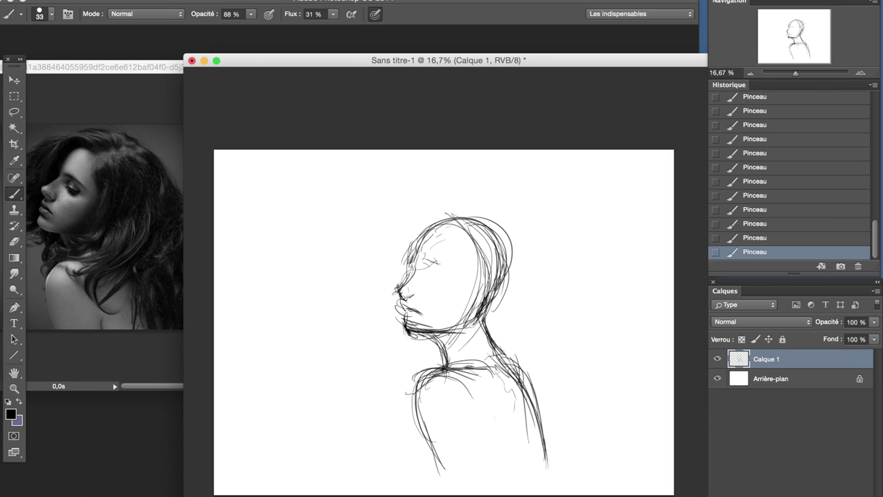
{"action": "left_click_drag", "start_coordinate": [414, 368], "coordinate": [442, 460]}
{"action": "left_click_drag", "start_coordinate": [510, 363], "coordinate": [569, 471]}
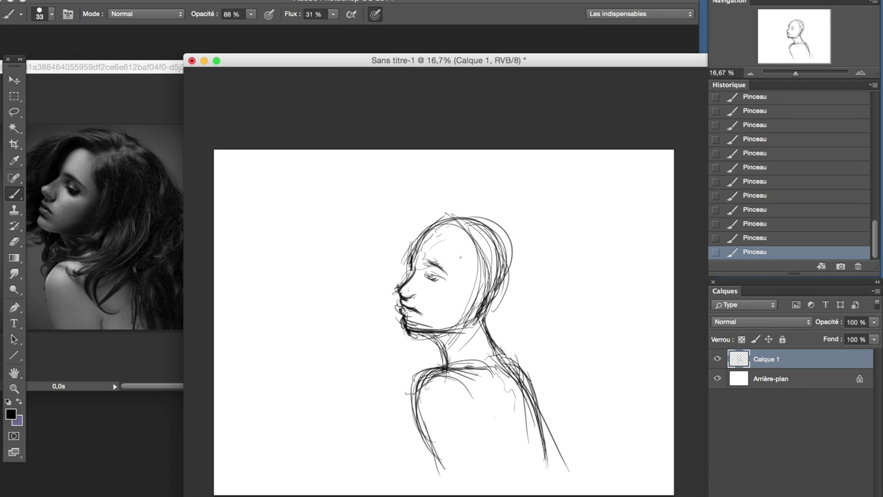
- Lighten neck lines, add arm, collarbone and ear strokes, then flip sketch and reference horizontally
{"action": "key", "text": "e"}
{"action": "left_click", "coordinate": [51, 14]}
{"action": "key", "text": "Return"}
{"action": "key", "text": "b"}
{"action": "mouse_move", "coordinate": [426, 370]}
{"action": "left_mouse_down"}
{"action": "mouse_move", "coordinate": [475, 378]}
{"action": "mouse_move", "coordinate": [424, 446]}
{"action": "mouse_move", "coordinate": [498, 356]}
{"action": "left_mouse_up"}
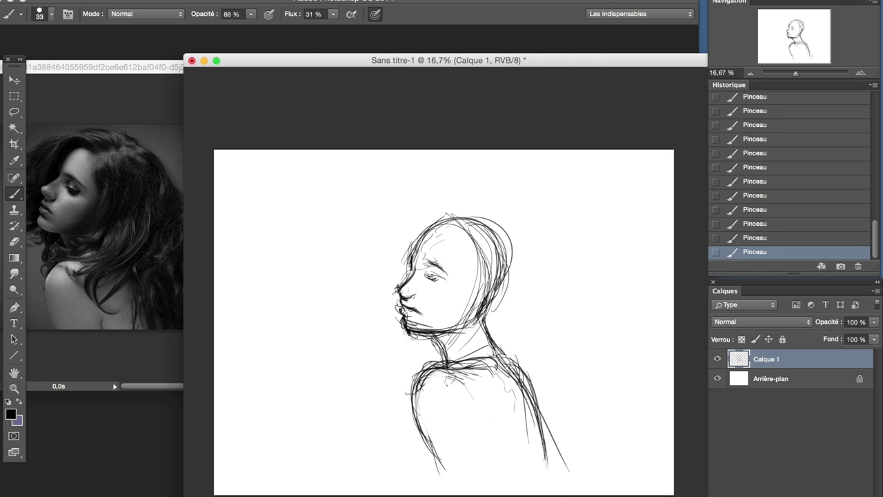
{"action": "left_click_drag", "start_coordinate": [461, 411], "coordinate": [489, 475]}
{"action": "left_click_drag", "start_coordinate": [418, 395], "coordinate": [448, 494]}
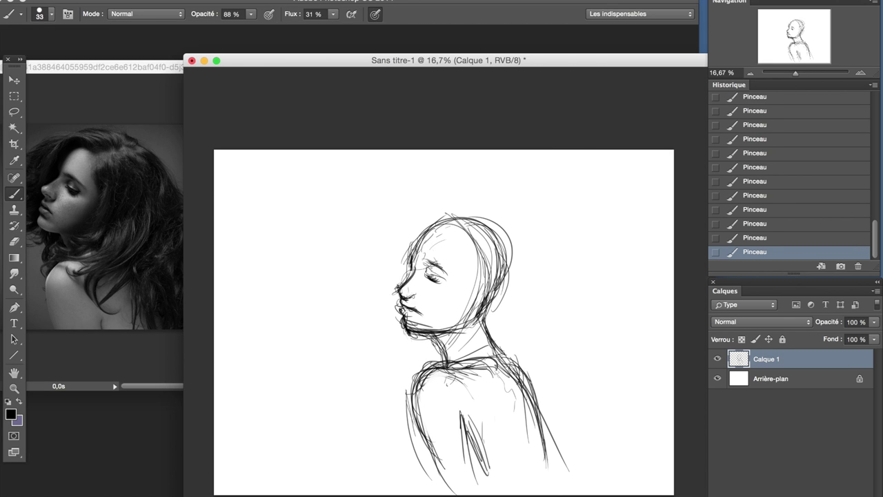
{"action": "left_click_drag", "start_coordinate": [490, 291], "coordinate": [478, 316]}
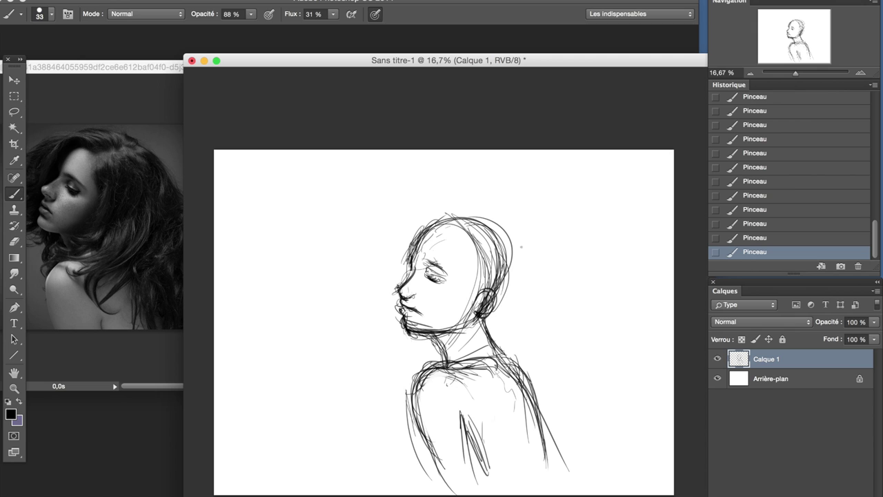
{"action": "left_click", "coordinate": [123, 92]}
{"action": "left_click", "coordinate": [470, 160]}
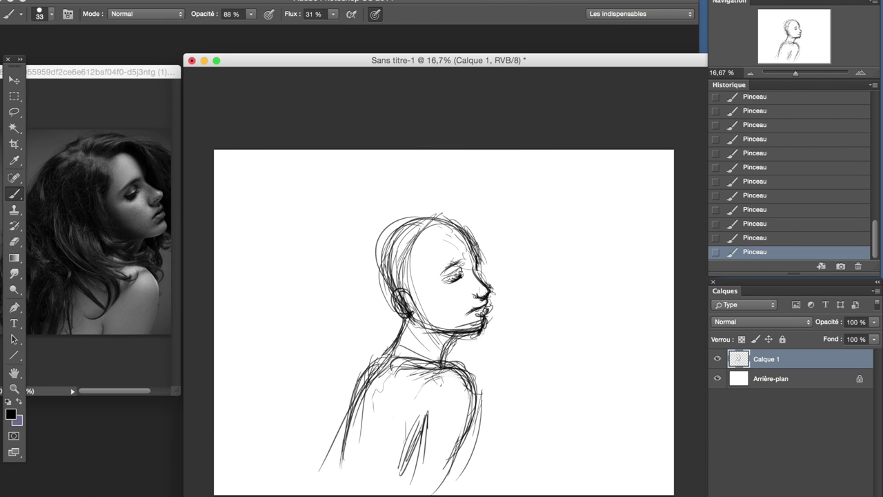
- Sketch hair over the top of the head and loose strands flowing left
{"action": "left_click_drag", "start_coordinate": [457, 235], "coordinate": [422, 279]}
{"action": "mouse_move", "coordinate": [436, 223]}
{"action": "left_mouse_down"}
{"action": "mouse_move", "coordinate": [407, 296]}
{"action": "mouse_move", "coordinate": [512, 265]}
{"action": "left_mouse_up"}
{"action": "left_click_drag", "start_coordinate": [381, 207], "coordinate": [441, 200]}
{"action": "left_click_drag", "start_coordinate": [483, 234], "coordinate": [499, 294]}
{"action": "left_click_drag", "start_coordinate": [391, 207], "coordinate": [491, 239]}
{"action": "left_click_drag", "start_coordinate": [381, 220], "coordinate": [342, 319]}
{"action": "left_click_drag", "start_coordinate": [363, 257], "coordinate": [256, 345]}
{"action": "left_click_drag", "start_coordinate": [372, 363], "coordinate": [282, 423]}
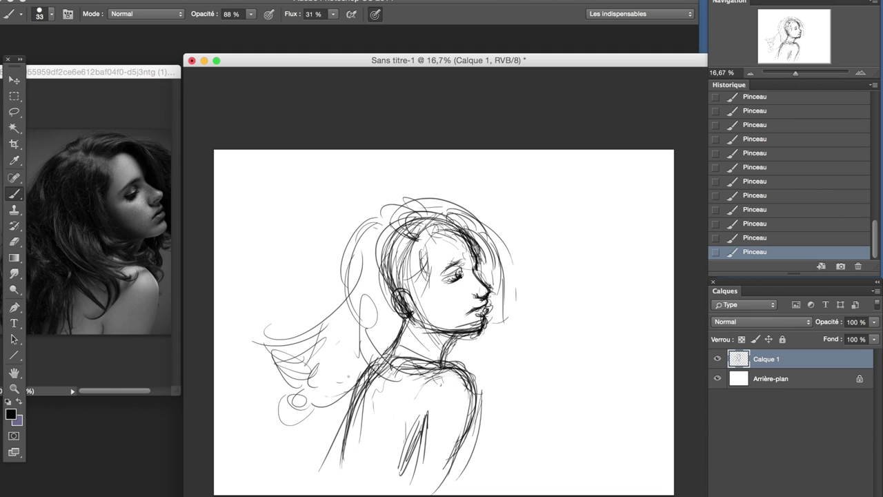
- Shift the drawing about 100 px right and sketch strokes left of the head and the collar line
{"action": "key", "text": "v"}
{"action": "left_click_drag", "start_coordinate": [442, 345], "coordinate": [510, 349]}
{"action": "key", "text": "b"}
{"action": "left_click_drag", "start_coordinate": [455, 220], "coordinate": [422, 260]}
{"action": "left_click_drag", "start_coordinate": [428, 238], "coordinate": [410, 340]}
{"action": "left_click_drag", "start_coordinate": [515, 335], "coordinate": [490, 360]}
{"action": "mouse_move", "coordinate": [493, 353]}
{"action": "left_mouse_down"}
{"action": "mouse_move", "coordinate": [536, 388]}
{"action": "mouse_move", "coordinate": [461, 363]}
{"action": "left_mouse_up"}
{"action": "left_click_drag", "start_coordinate": [520, 369], "coordinate": [534, 385]}
- Add strokes along the back, shoulder and arm, plus a faint hair stroke behind the head
{"action": "left_click_drag", "start_coordinate": [467, 355], "coordinate": [393, 445]}
{"action": "left_click_drag", "start_coordinate": [545, 373], "coordinate": [519, 479]}
{"action": "left_click_drag", "start_coordinate": [495, 414], "coordinate": [486, 481]}
{"action": "mouse_move", "coordinate": [538, 431]}
{"action": "left_mouse_down"}
{"action": "mouse_move", "coordinate": [526, 490]}
{"action": "mouse_move", "coordinate": [502, 489]}
{"action": "left_mouse_up"}
{"action": "mouse_move", "coordinate": [428, 364]}
{"action": "left_mouse_down"}
{"action": "mouse_move", "coordinate": [399, 494]}
{"action": "mouse_move", "coordinate": [387, 494]}
{"action": "left_mouse_up"}
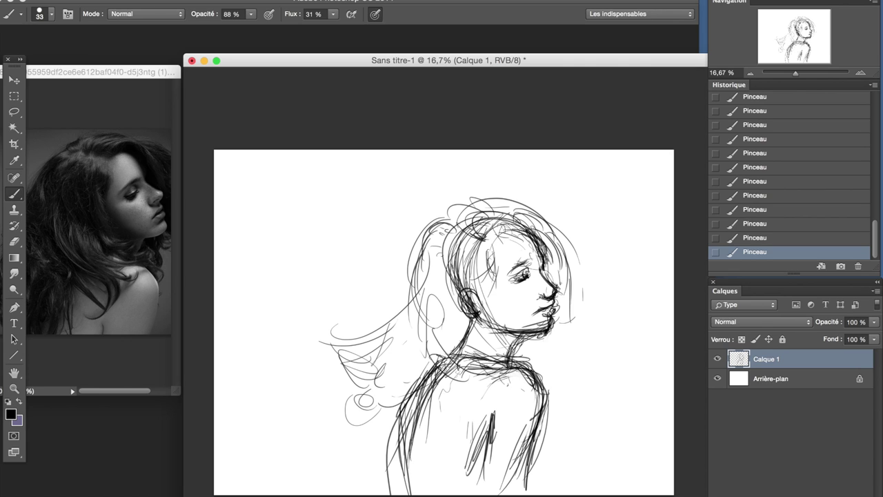
{"action": "left_click_drag", "start_coordinate": [455, 213], "coordinate": [418, 284]}
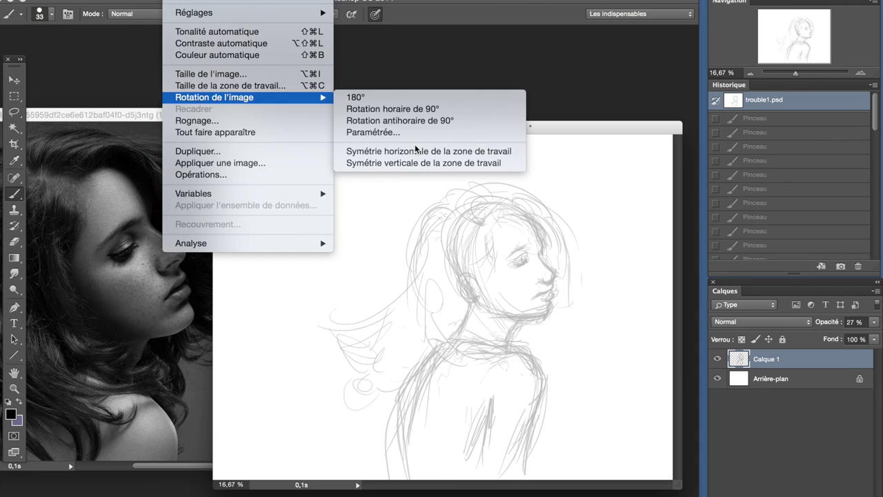
- Discard a trial forehead stroke and lower the rough sketch layer's opacity
{"action": "left_click", "coordinate": [781, 146]}
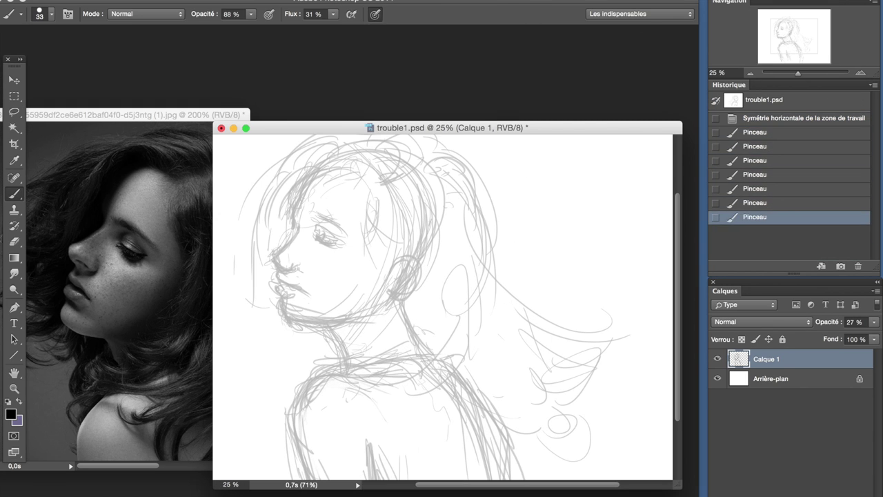
{"action": "left_click_drag", "start_coordinate": [276, 262], "coordinate": [311, 172]}
{"action": "key", "text": "l"}
{"action": "key", "text": "v"}
{"action": "left_click_drag", "start_coordinate": [297, 221], "coordinate": [294, 223]}
{"action": "key", "text": "ctrl+d"}
{"action": "left_click", "coordinate": [14, 112]}
{"action": "key", "text": "Delete"}
{"action": "key", "text": "5"}
{"action": "key", "text": "ctrl+d"}
{"action": "key", "text": "b"}
- Ink black outlines of the eye, jawline, forehead, eyebrow, head top, ear and earring
{"action": "mouse_move", "coordinate": [297, 233]}
{"action": "left_mouse_down"}
{"action": "mouse_move", "coordinate": [272, 254]}
{"action": "mouse_move", "coordinate": [285, 269]}
{"action": "left_mouse_up"}
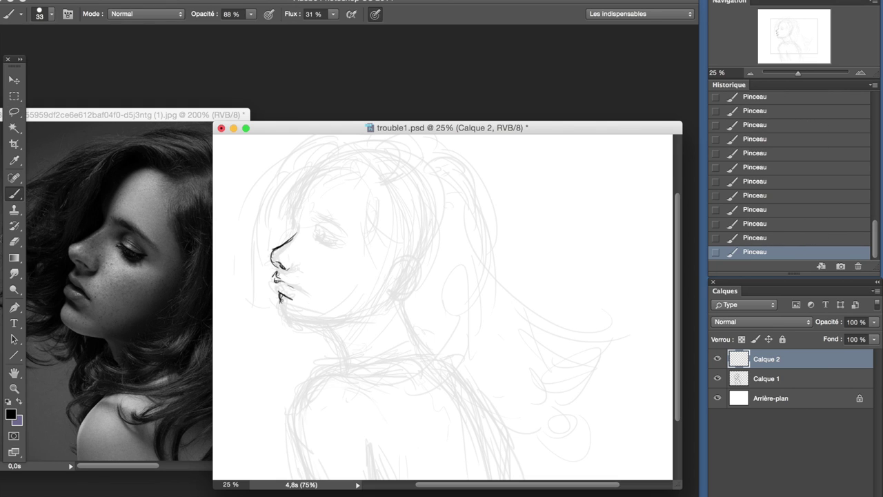
{"action": "left_click_drag", "start_coordinate": [278, 309], "coordinate": [364, 325]}
{"action": "left_click_drag", "start_coordinate": [302, 325], "coordinate": [370, 320]}
{"action": "left_click_drag", "start_coordinate": [281, 315], "coordinate": [378, 317]}
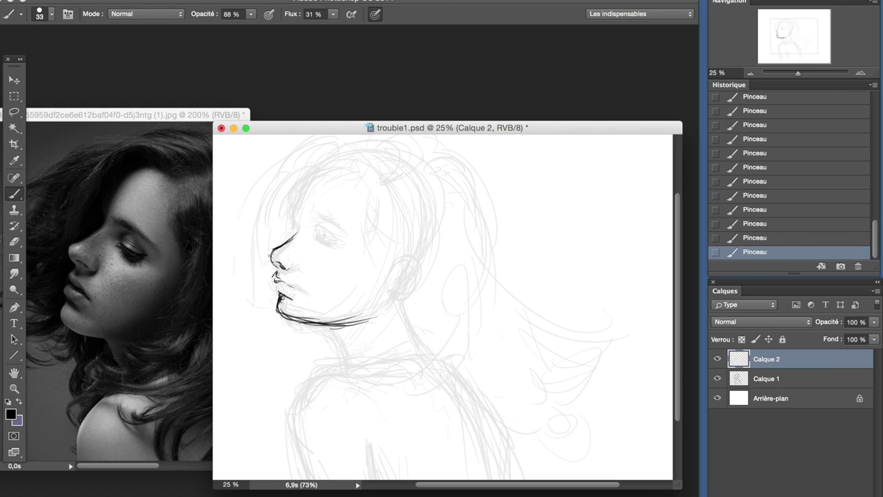
{"action": "left_click_drag", "start_coordinate": [294, 213], "coordinate": [338, 162]}
{"action": "left_click_drag", "start_coordinate": [338, 226], "coordinate": [309, 218]}
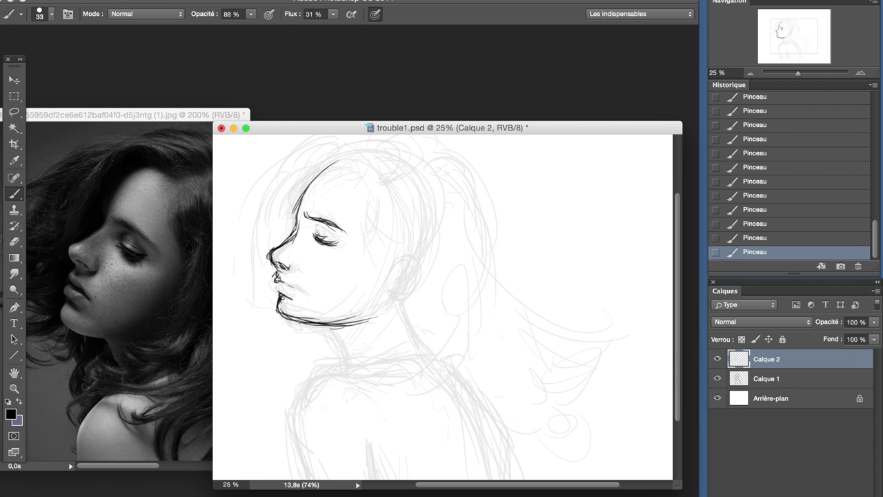
{"action": "mouse_move", "coordinate": [307, 193]}
{"action": "left_mouse_down"}
{"action": "mouse_move", "coordinate": [353, 159]}
{"action": "mouse_move", "coordinate": [387, 172]}
{"action": "left_mouse_up"}
{"action": "left_click_drag", "start_coordinate": [399, 260], "coordinate": [391, 301]}
{"action": "mouse_move", "coordinate": [387, 310]}
{"action": "left_mouse_down"}
{"action": "mouse_move", "coordinate": [374, 316]}
{"action": "mouse_move", "coordinate": [363, 374]}
{"action": "mouse_move", "coordinate": [303, 423]}
{"action": "mouse_move", "coordinate": [321, 480]}
{"action": "left_mouse_up"}
- Ink hair strands from the crown toward the ear, ending in curls on the right
{"action": "key", "text": "ctrl+minus"}
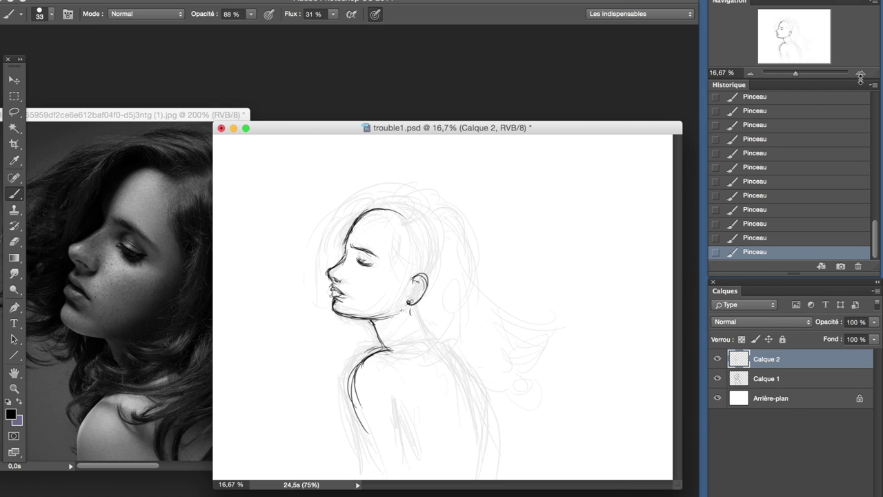
{"action": "key", "text": "ctrl+plus"}
{"action": "key", "text": "ctrl+plus"}
{"action": "key", "text": "ctrl+minus"}
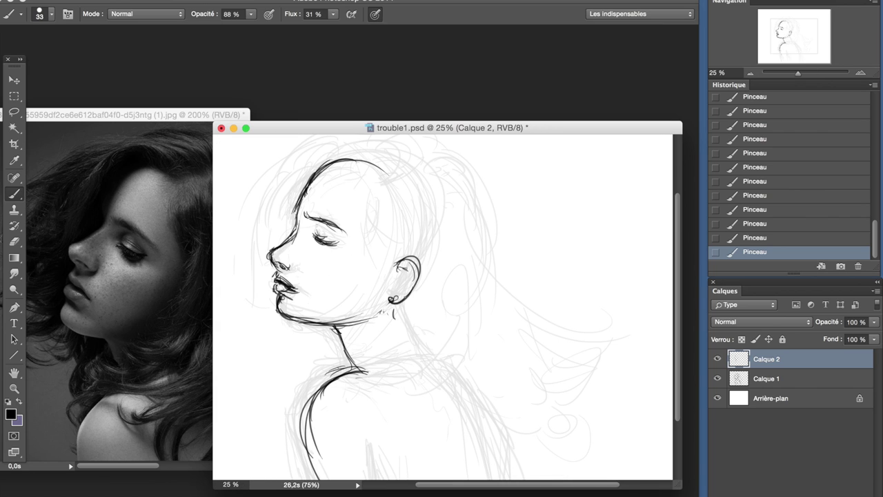
{"action": "left_click_drag", "start_coordinate": [395, 181], "coordinate": [417, 241]}
{"action": "left_click_drag", "start_coordinate": [391, 188], "coordinate": [418, 250]}
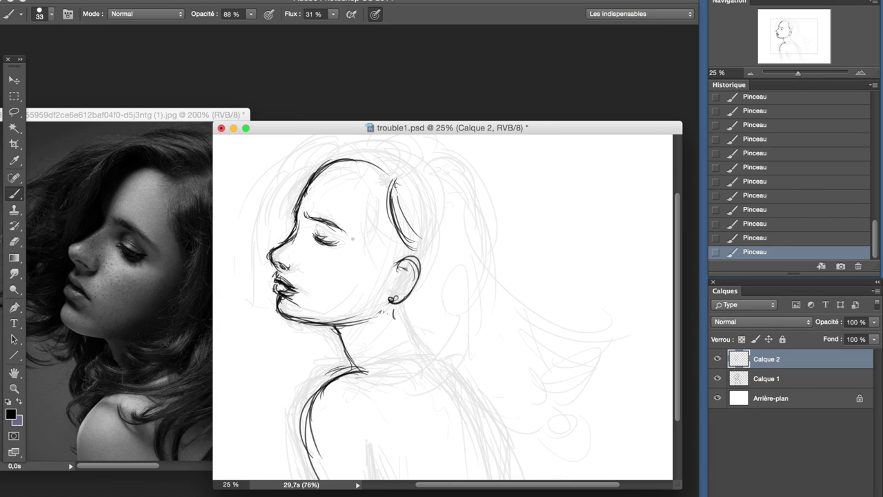
{"action": "left_click_drag", "start_coordinate": [395, 207], "coordinate": [435, 323]}
{"action": "left_click_drag", "start_coordinate": [427, 262], "coordinate": [398, 357]}
{"action": "left_click_drag", "start_coordinate": [431, 317], "coordinate": [384, 342]}
- Ink hair strands at the top and the back and shoulder contour toward the lower right
{"action": "key", "text": "ctrl+minus"}
{"action": "key", "text": "ctrl+plus"}
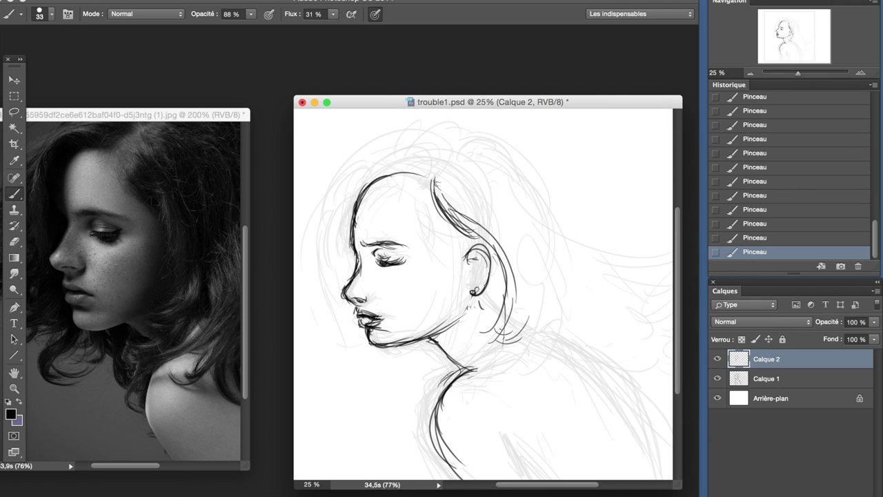
{"action": "left_click_drag", "start_coordinate": [414, 176], "coordinate": [469, 241]}
{"action": "left_click_drag", "start_coordinate": [367, 170], "coordinate": [345, 207]}
{"action": "left_click_drag", "start_coordinate": [421, 187], "coordinate": [511, 324]}
{"action": "mouse_move", "coordinate": [483, 367]}
{"action": "left_mouse_down"}
{"action": "mouse_move", "coordinate": [441, 476]}
{"action": "mouse_move", "coordinate": [456, 478]}
{"action": "left_mouse_up"}
{"action": "left_click_drag", "start_coordinate": [521, 424], "coordinate": [557, 474]}
{"action": "left_click_drag", "start_coordinate": [544, 327], "coordinate": [673, 401]}
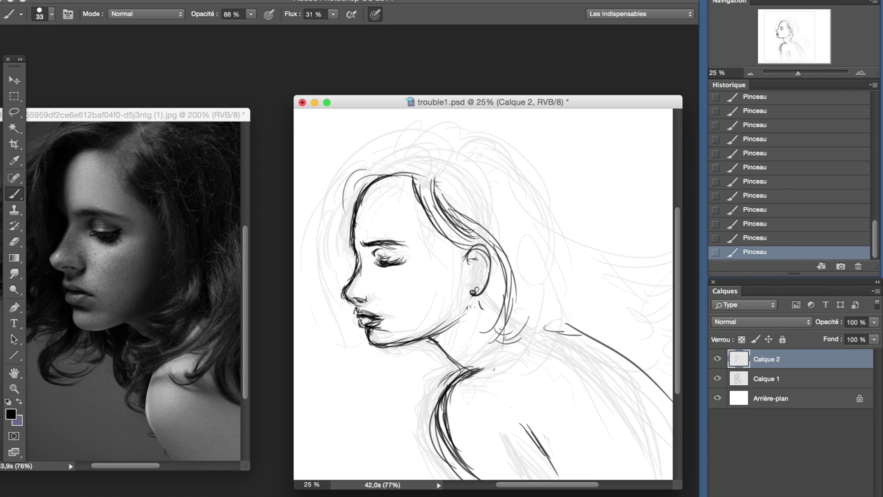
- Flip the drawing horizontally and flip the reference photo back to face right
{"action": "key", "text": "ctrl+shift+h"}
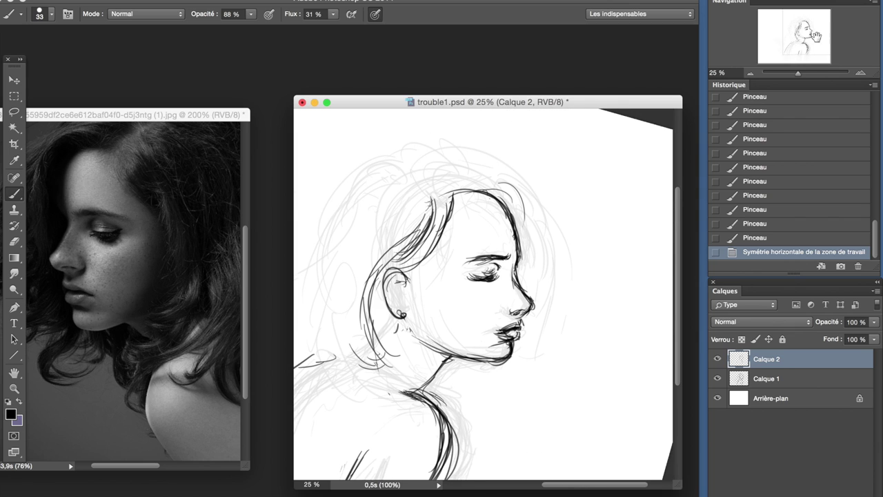
{"action": "key", "text": "ctrl+Tab"}
{"action": "left_click", "coordinate": [773, 146]}
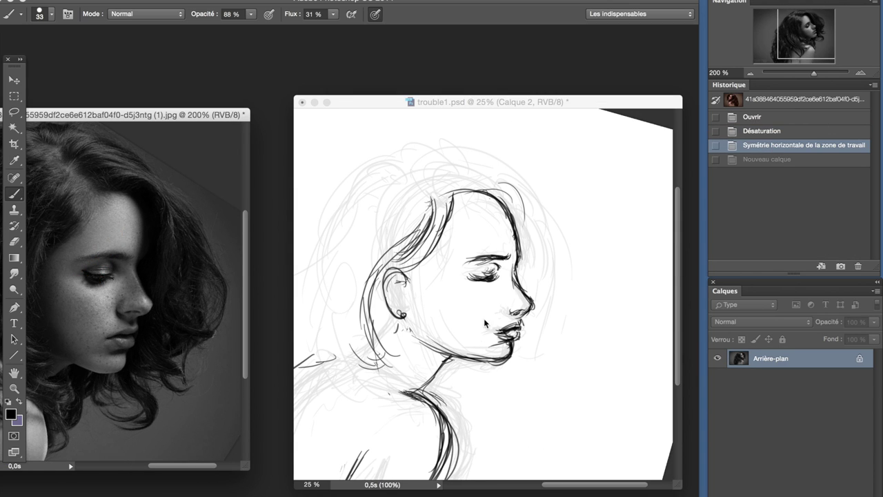
{"action": "key", "text": "ctrl+Tab"}
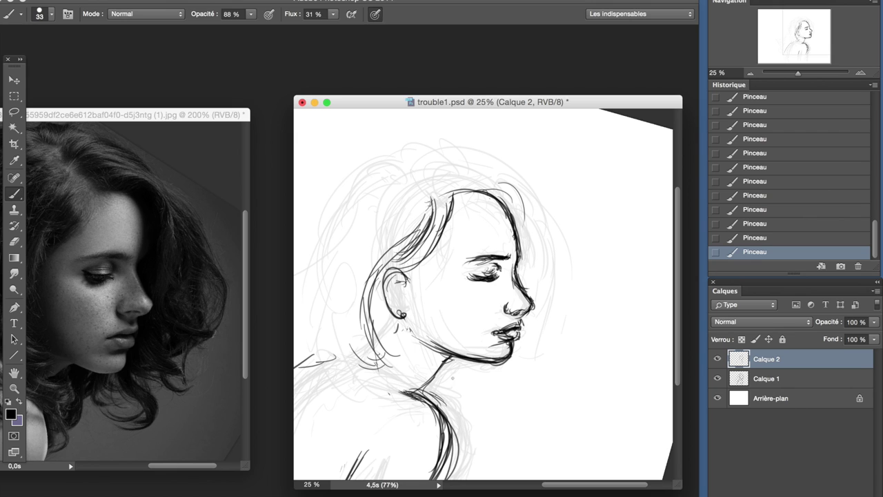
- Erase and redraw the line near the nose, strengthen the jawline, and save
{"action": "key", "text": "e"}
{"action": "left_click_drag", "start_coordinate": [480, 211], "coordinate": [532, 270]}
{"action": "key", "text": "b"}
{"action": "left_click_drag", "start_coordinate": [513, 203], "coordinate": [521, 300]}
{"action": "key", "text": "e"}
{"action": "key", "text": "b"}
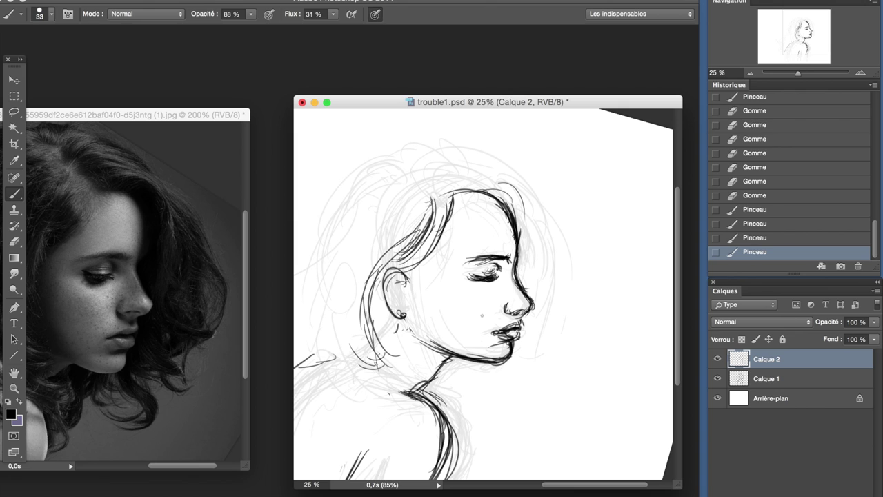
{"action": "left_click_drag", "start_coordinate": [423, 328], "coordinate": [458, 357]}
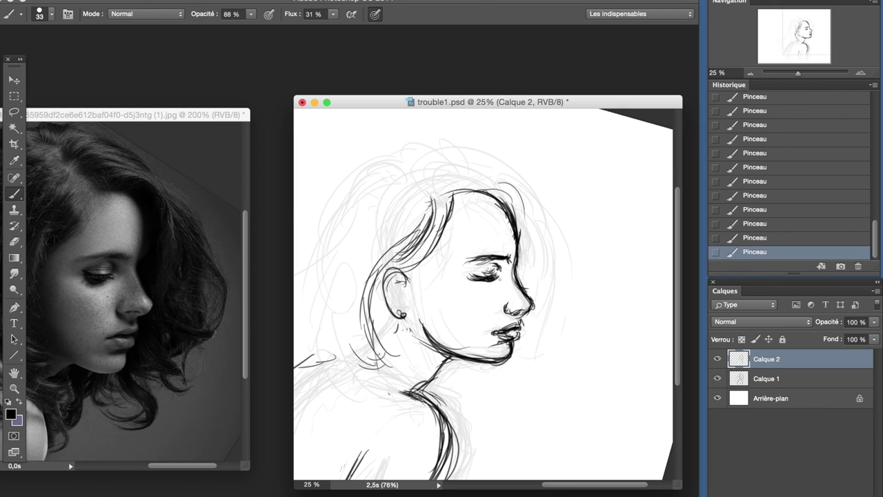
{"action": "key", "text": "ctrl+s"}
- Lower the sketch layer's opacity, add a new layer above the outlines, and set brush size 13
{"action": "left_click_drag", "start_coordinate": [856, 335], "coordinate": [831, 334]}
{"action": "left_click", "coordinate": [766, 379]}
{"action": "left_click", "coordinate": [766, 359]}
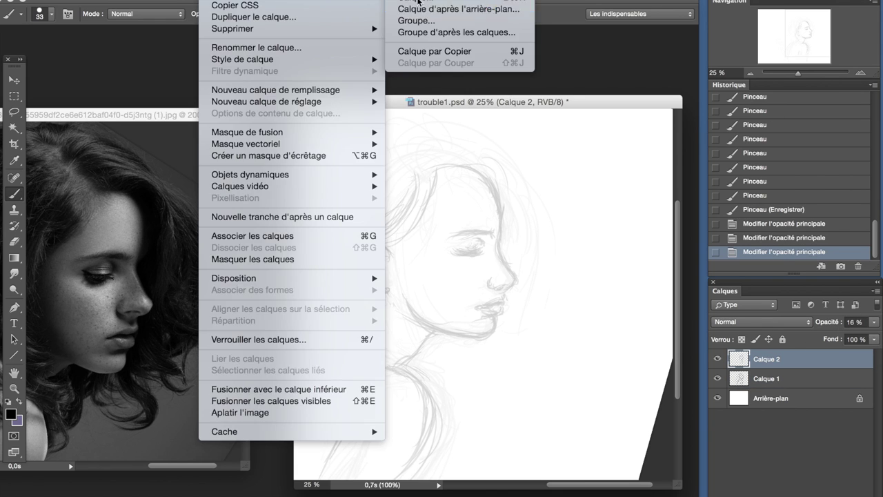
{"action": "left_click", "coordinate": [441, 1]}
{"action": "key", "text": "ctrl+plus"}
{"action": "key", "text": "ctrl+plus"}
{"action": "left_click", "coordinate": [51, 14]}
{"action": "double_click", "coordinate": [19, 108]}
- Ink the nose outline, nostril, lip line and jawline in dark strokes
{"action": "left_click_drag", "start_coordinate": [481, 208], "coordinate": [514, 283]}
{"action": "left_click_drag", "start_coordinate": [476, 309], "coordinate": [490, 307]}
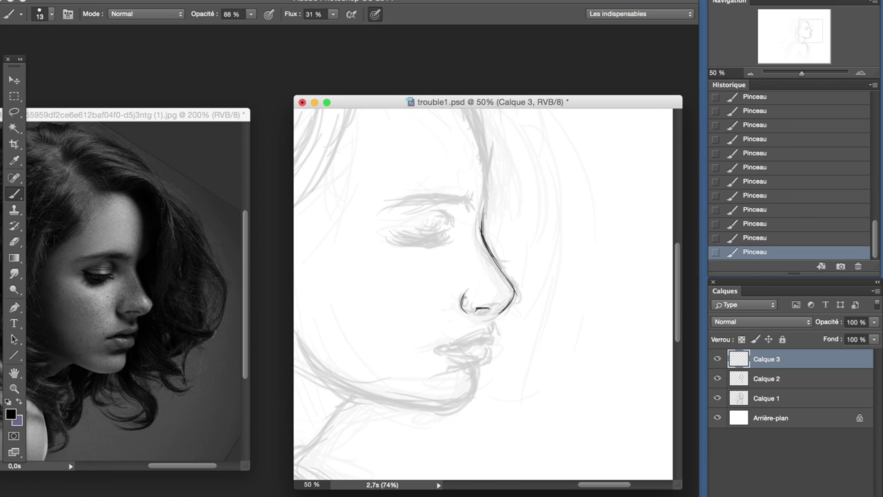
{"action": "key", "text": "e"}
{"action": "key", "text": "b"}
{"action": "mouse_move", "coordinate": [445, 348]}
{"action": "left_mouse_down"}
{"action": "mouse_move", "coordinate": [483, 333]}
{"action": "mouse_move", "coordinate": [497, 343]}
{"action": "left_mouse_up"}
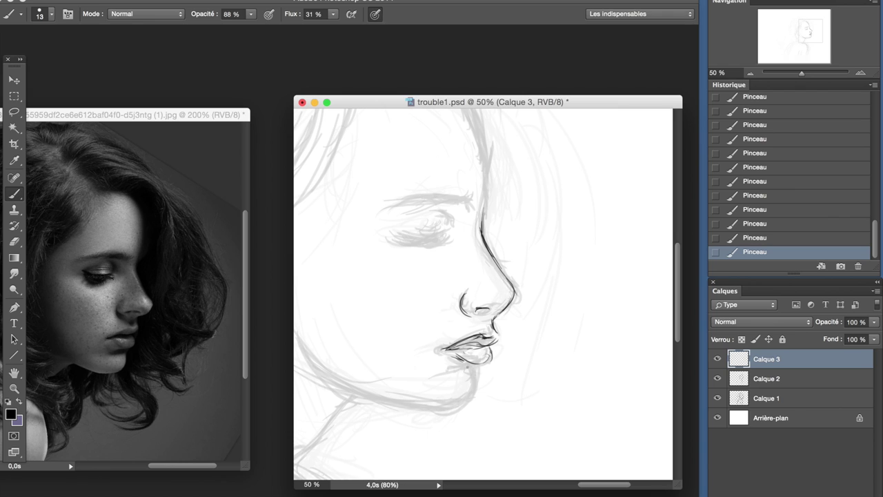
{"action": "left_click_drag", "start_coordinate": [324, 376], "coordinate": [459, 410]}
{"action": "key", "text": "ctrl+minus"}
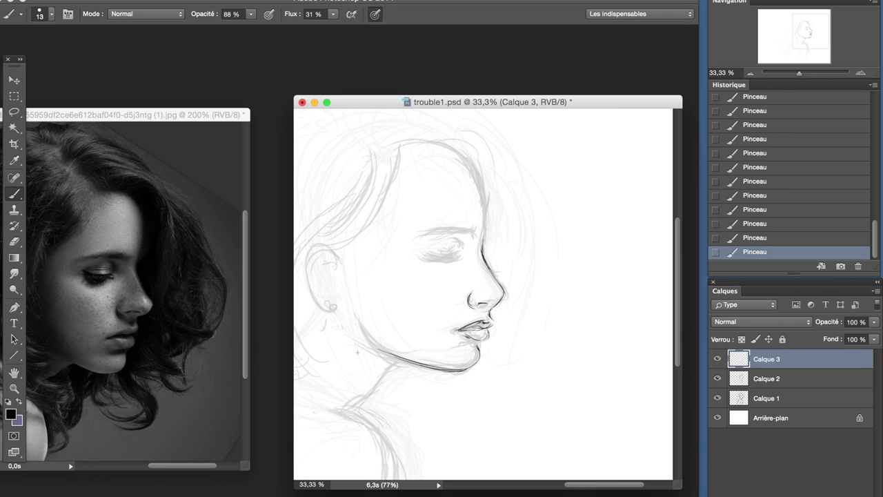
- Darken the ear marks, strengthen the nose, redraw the eyebrow and add a stroke under the eye
{"action": "left_click_drag", "start_coordinate": [317, 243], "coordinate": [335, 307]}
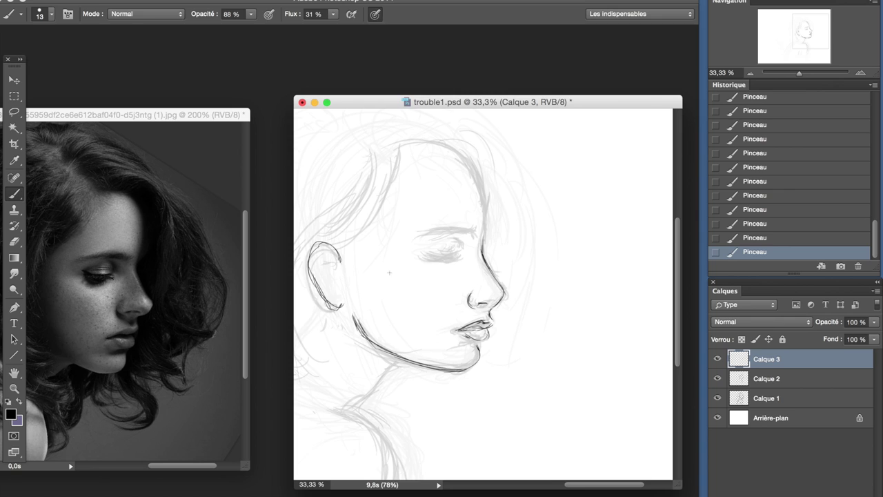
{"action": "key", "text": "ctrl+plus"}
{"action": "left_click_drag", "start_coordinate": [488, 156], "coordinate": [480, 231]}
{"action": "key", "text": "ctrl+alt+z"}
{"action": "key", "text": "ctrl+alt+z"}
{"action": "left_click_drag", "start_coordinate": [381, 205], "coordinate": [472, 207]}
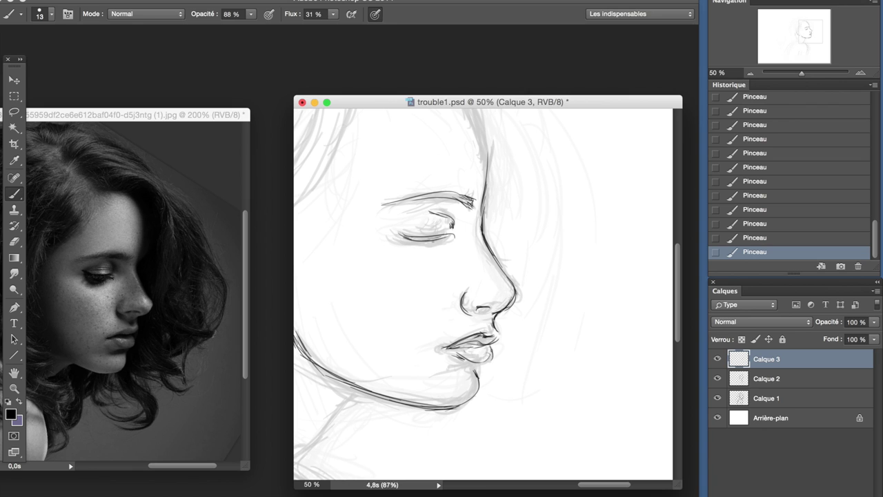
{"action": "left_click_drag", "start_coordinate": [429, 247], "coordinate": [458, 237]}
- Darken the ear outline, mirror the sketch horizontally and add eyelashes to the closed eye
{"action": "key", "text": "ctrl+minus"}
{"action": "key", "text": "ctrl+minus"}
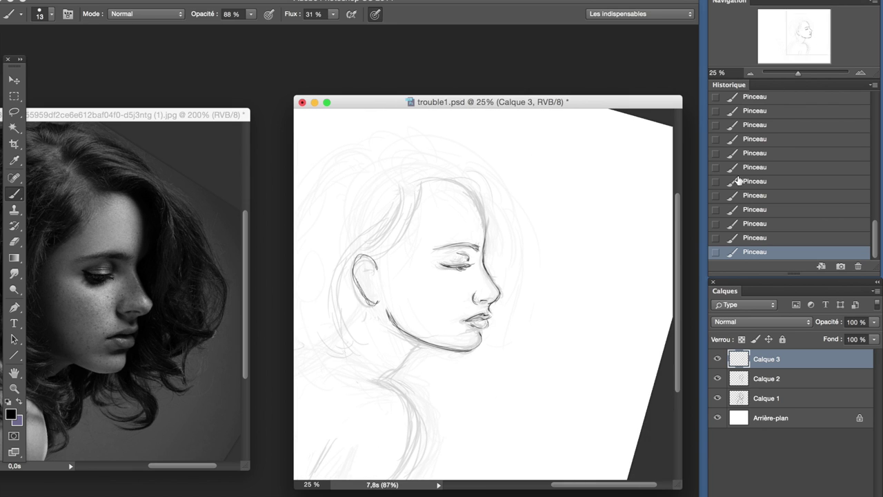
{"action": "left_click_drag", "start_coordinate": [372, 258], "coordinate": [360, 292]}
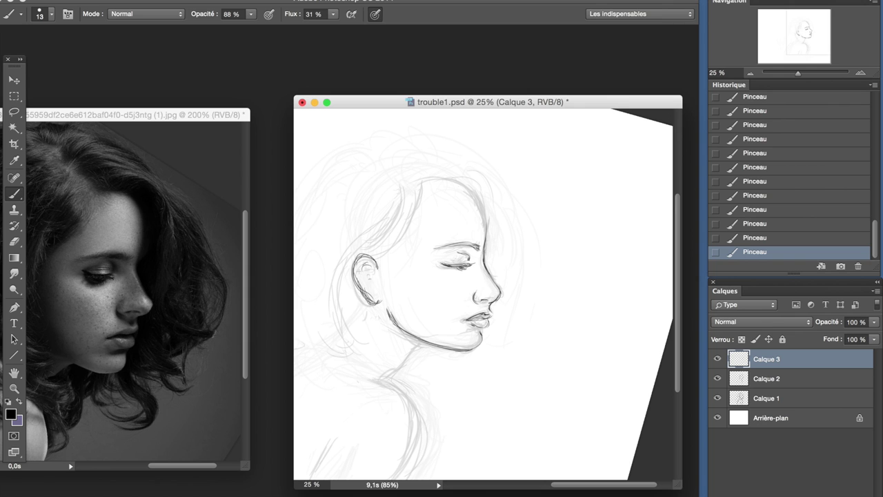
{"action": "key", "text": "ctrl+plus"}
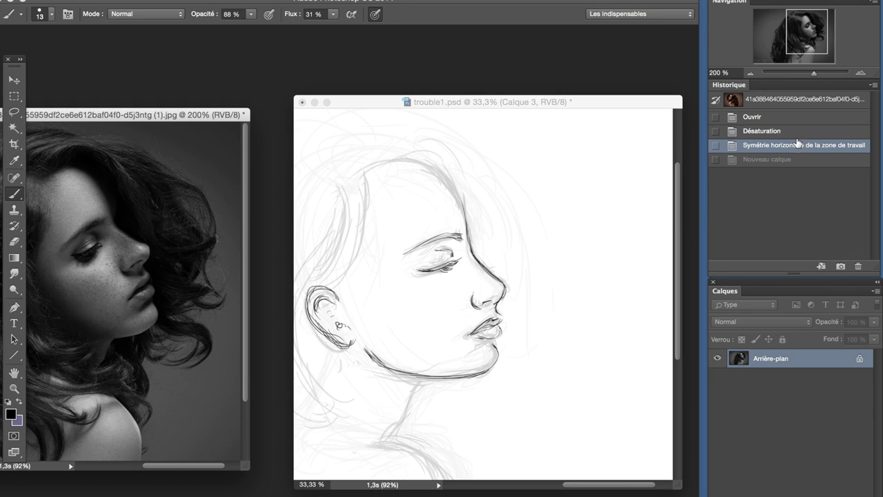
{"action": "left_click", "coordinate": [424, 148]}
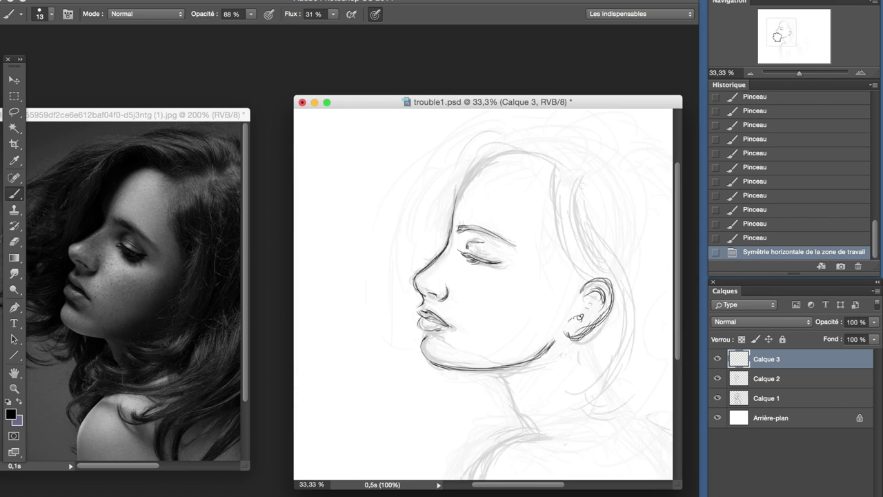
{"action": "mouse_move", "coordinate": [431, 245]}
{"action": "left_mouse_down"}
{"action": "mouse_move", "coordinate": [421, 239]}
{"action": "mouse_move", "coordinate": [417, 247]}
{"action": "left_mouse_up"}
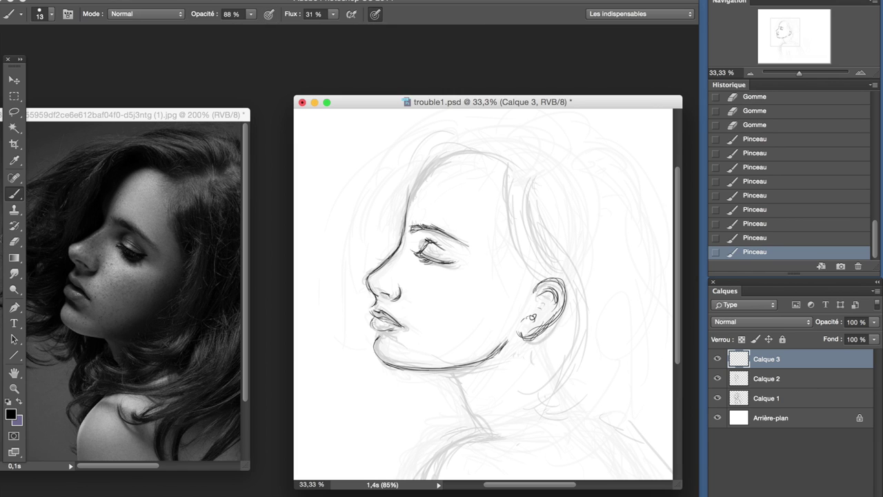
- Reinforce the jaw line, draw a flowing hair strand and add strokes around the upper-right flower
{"action": "left_click_drag", "start_coordinate": [377, 333], "coordinate": [395, 366]}
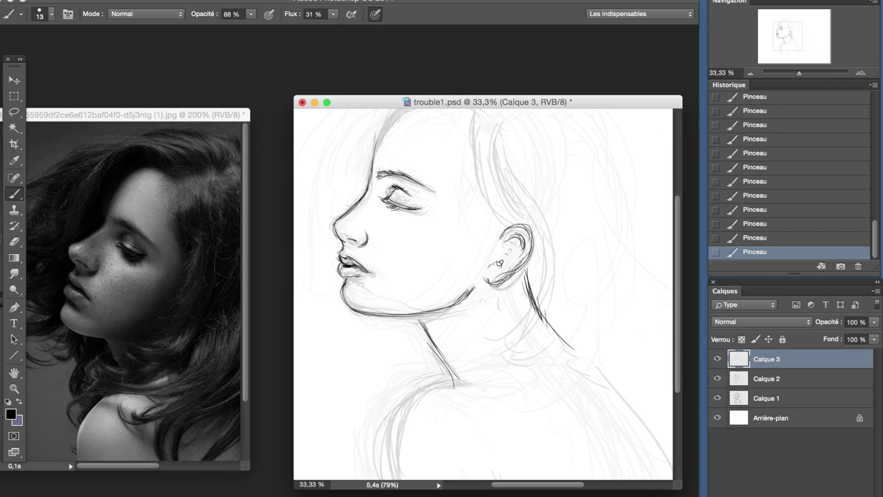
{"action": "left_click_drag", "start_coordinate": [427, 238], "coordinate": [457, 311]}
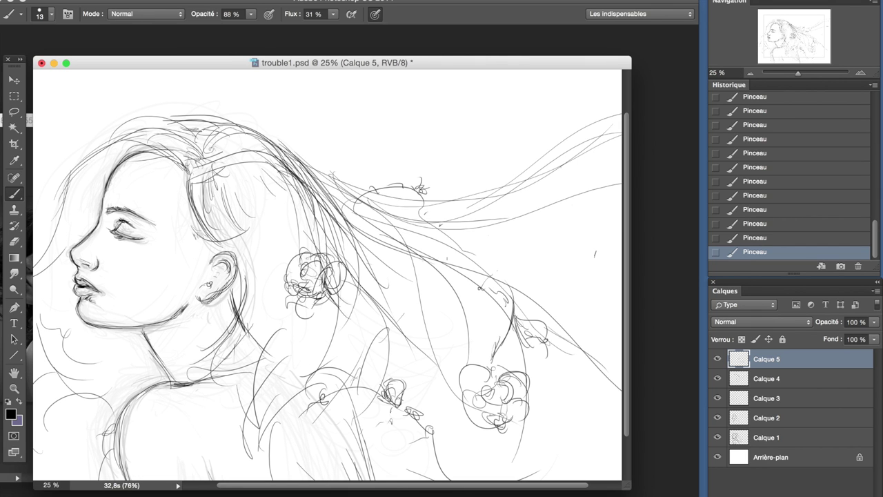
{"action": "left_click_drag", "start_coordinate": [235, 254], "coordinate": [366, 183]}
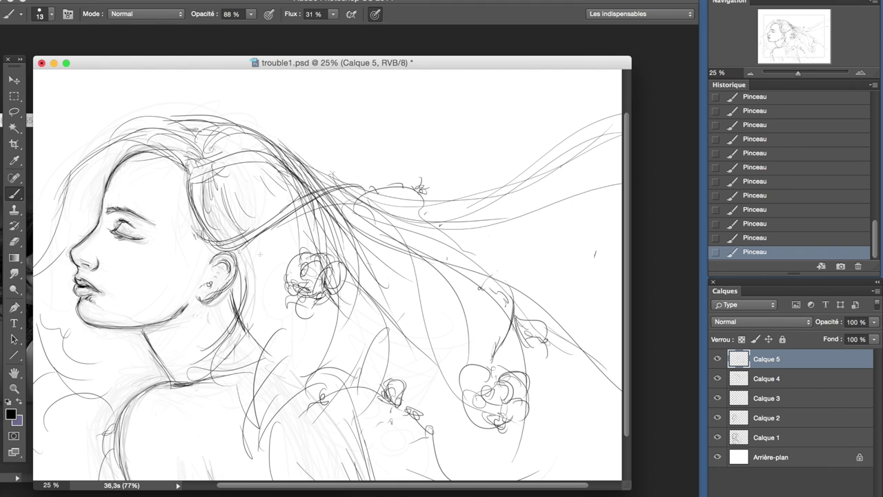
{"action": "scroll", "coordinate": [328, 276], "scroll_direction": "down", "scroll_amount": 3}
{"action": "scroll", "coordinate": [328, 276], "scroll_direction": "right", "scroll_amount": 3}
{"action": "left_click_drag", "start_coordinate": [532, 148], "coordinate": [600, 197]}
{"action": "left_click_drag", "start_coordinate": [583, 131], "coordinate": [608, 190]}
{"action": "key", "text": "ctrl+minus"}
{"action": "key", "text": "ctrl+plus"}
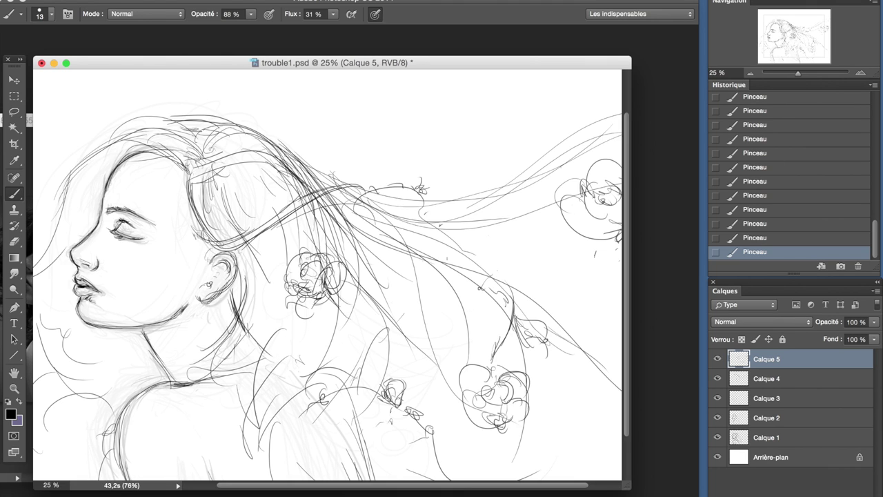
- Erase stray strokes near the ear and draw new curls and hair lines
{"action": "left_click_drag", "start_coordinate": [179, 238], "coordinate": [247, 214]}
{"action": "key", "text": "e"}
{"action": "left_click_drag", "start_coordinate": [220, 241], "coordinate": [254, 253]}
{"action": "key", "text": "b"}
{"action": "mouse_move", "coordinate": [180, 196]}
{"action": "left_mouse_down"}
{"action": "mouse_move", "coordinate": [203, 232]}
{"action": "mouse_move", "coordinate": [355, 186]}
{"action": "left_mouse_up"}
{"action": "key", "text": "ctrl+minus"}
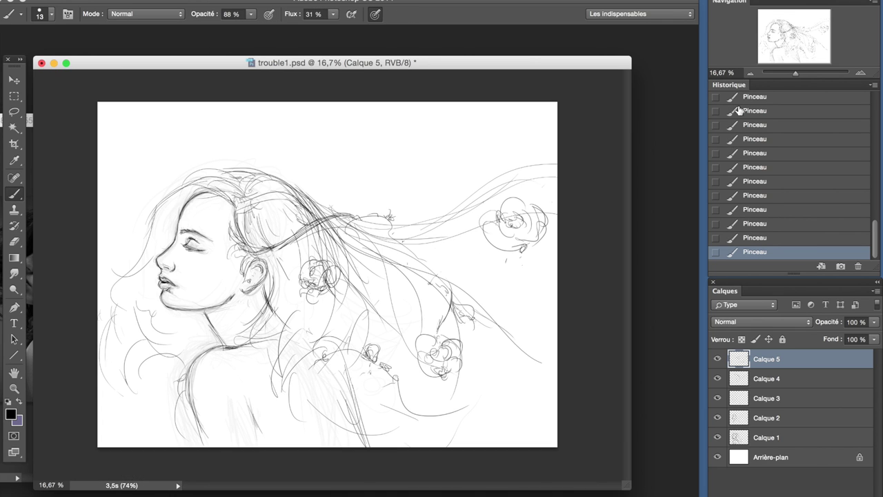
{"action": "key", "text": "ctrl+plus"}
- Add more long flowing hair strokes on the right side of the drawing
{"action": "scroll", "coordinate": [327, 276], "scroll_direction": "up", "scroll_amount": 3}
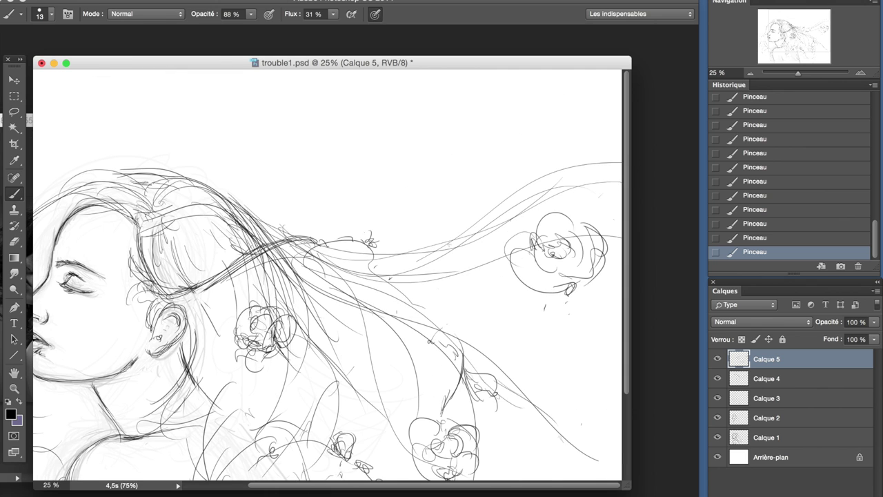
{"action": "left_click_drag", "start_coordinate": [497, 179], "coordinate": [483, 324]}
{"action": "key", "text": "ctrl+minus"}
{"action": "left_click_drag", "start_coordinate": [557, 339], "coordinate": [460, 447]}
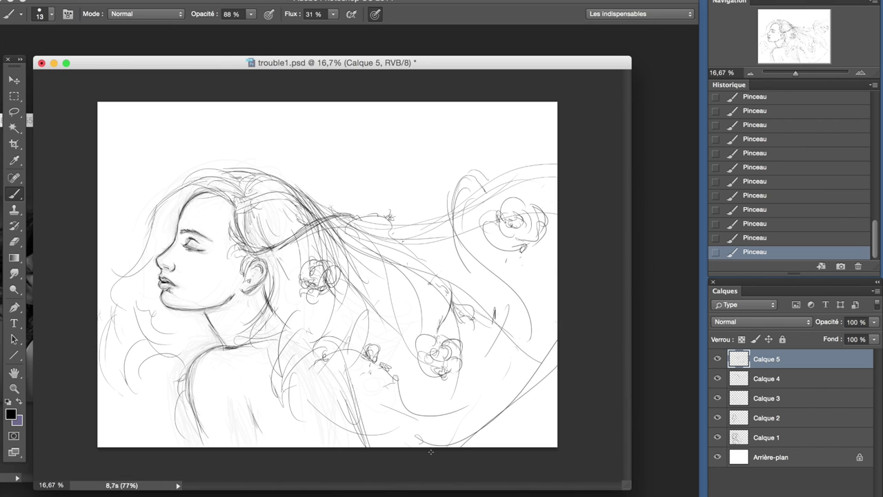
{"action": "left_click_drag", "start_coordinate": [814, 41], "coordinate": [837, 58]}
{"action": "key", "text": "ctrl+plus"}
{"action": "key", "text": "ctrl+minus"}
{"action": "key", "text": "ctrl+plus"}
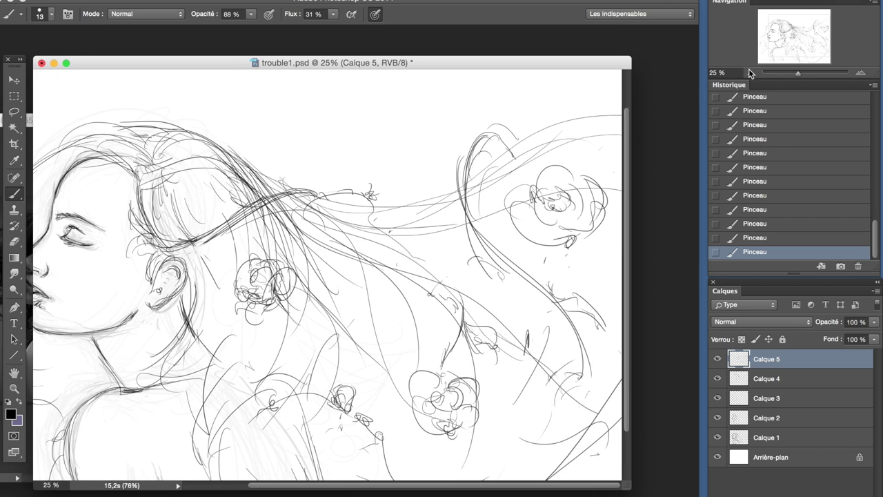
{"action": "key", "text": "ctrl+minus"}
- Flip the image with Image > Rotation > Symétrie horizontale so the sketch faces right
{"action": "left_click", "coordinate": [169, 1]}
{"action": "left_click", "coordinate": [397, 148]}
{"action": "key", "text": "ctrl+plus"}
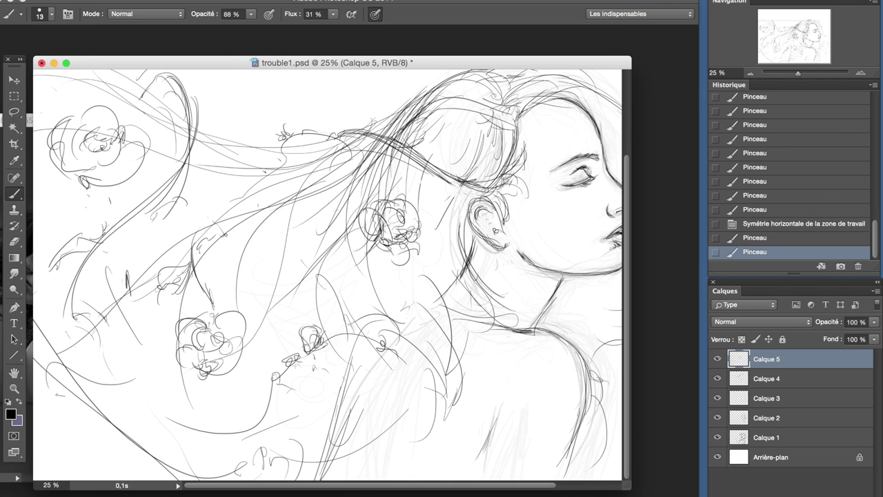
- Brush dark hair strokes sweeping into the lower-left of the drawing
{"action": "left_click_drag", "start_coordinate": [317, 359], "coordinate": [138, 442]}
{"action": "mouse_move", "coordinate": [345, 345]}
{"action": "left_mouse_down"}
{"action": "mouse_move", "coordinate": [138, 452]}
{"action": "mouse_move", "coordinate": [242, 452]}
{"action": "left_mouse_up"}
{"action": "key", "text": "ctrl+minus"}
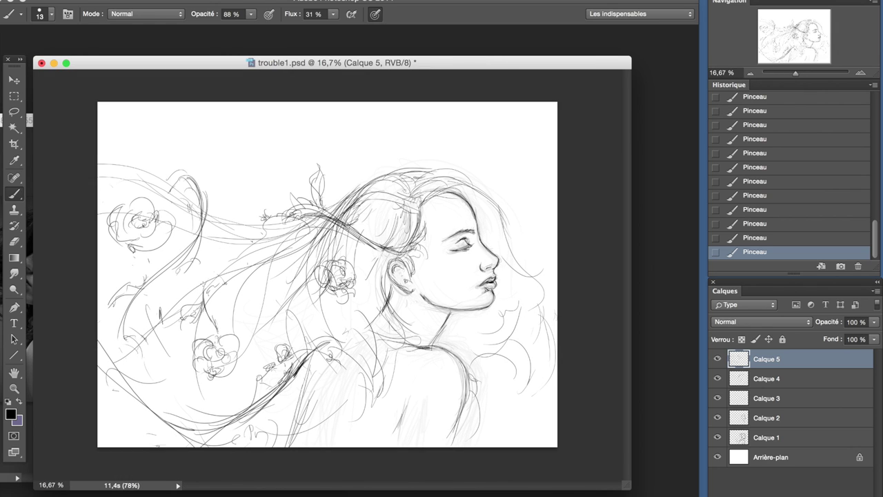
{"action": "key", "text": "ctrl+plus"}
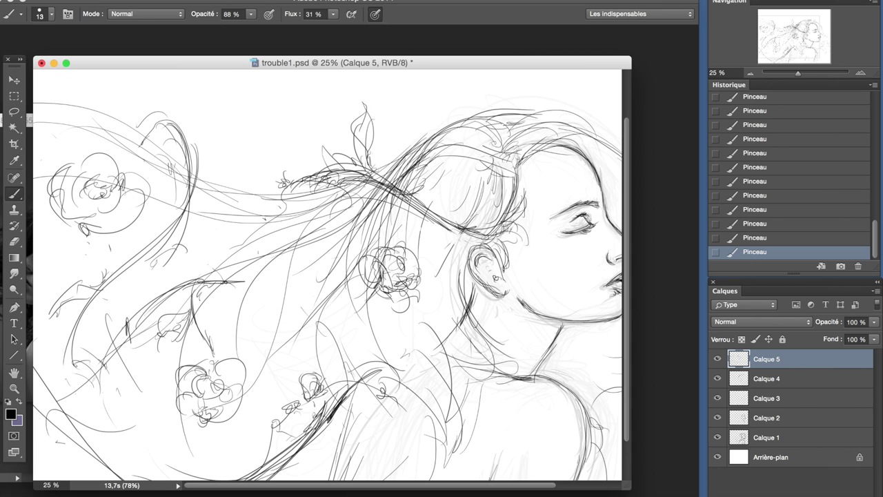
{"action": "key", "text": "ctrl+minus"}
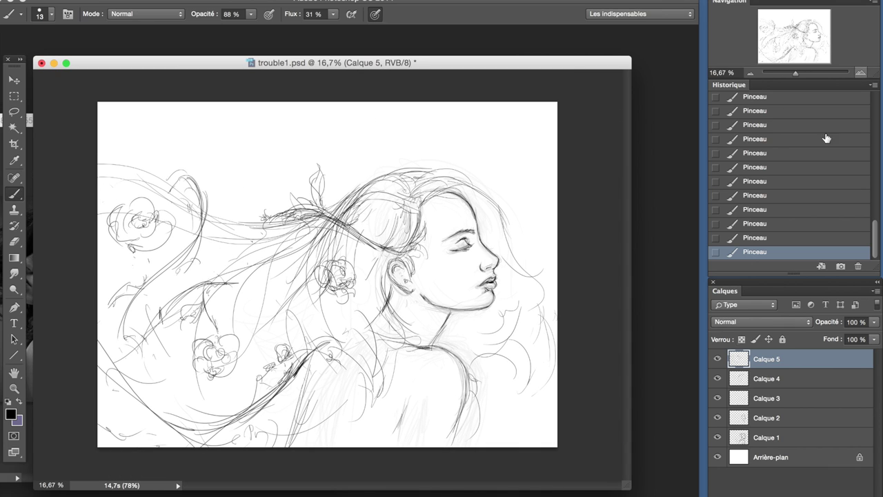
- On Calque 4, draw additional hair strokes in the lower-middle area
{"action": "left_click", "coordinate": [766, 378]}
{"action": "left_click_drag", "start_coordinate": [366, 369], "coordinate": [331, 446]}
{"action": "left_click_drag", "start_coordinate": [397, 369], "coordinate": [349, 424]}
{"action": "left_click_drag", "start_coordinate": [394, 311], "coordinate": [317, 445]}
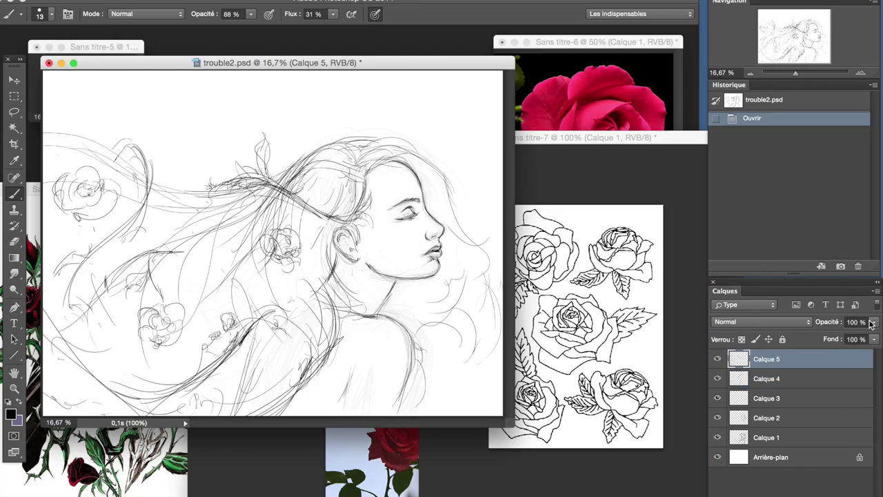
- On new layer Calque 6, sketch a rose behind the ear, trim its lower edge, and add leaves
{"action": "left_click", "coordinate": [442, 5]}
{"action": "key", "text": "ctrl+plus"}
{"action": "key", "text": "ctrl+plus"}
{"action": "key", "text": "j"}
{"action": "key", "text": "b"}
{"action": "key", "text": "ctrl+z"}
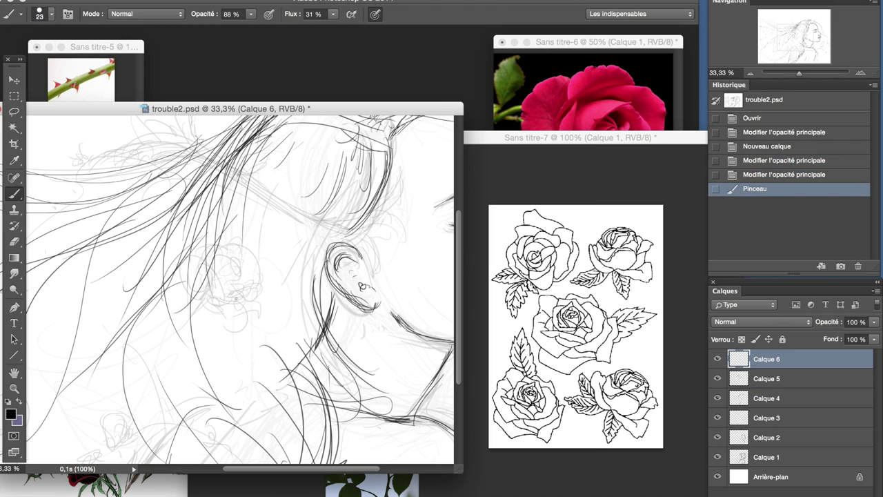
{"action": "left_click_drag", "start_coordinate": [214, 266], "coordinate": [232, 276]}
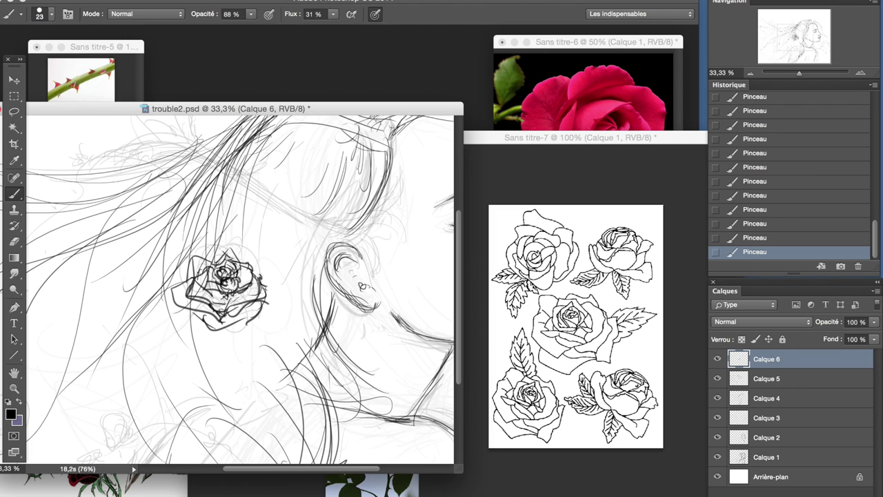
{"action": "key", "text": "e"}
{"action": "left_click_drag", "start_coordinate": [205, 304], "coordinate": [230, 307]}
{"action": "key", "text": "b"}
{"action": "left_click_drag", "start_coordinate": [254, 273], "coordinate": [285, 268]}
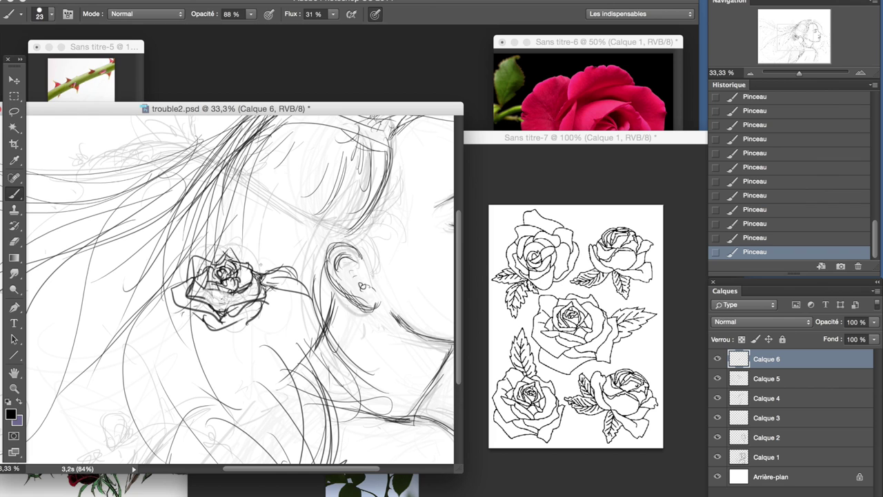
{"action": "key", "text": "ctrl+minus"}
{"action": "key", "text": "ctrl+minus"}
{"action": "key", "text": "ctrl+plus"}
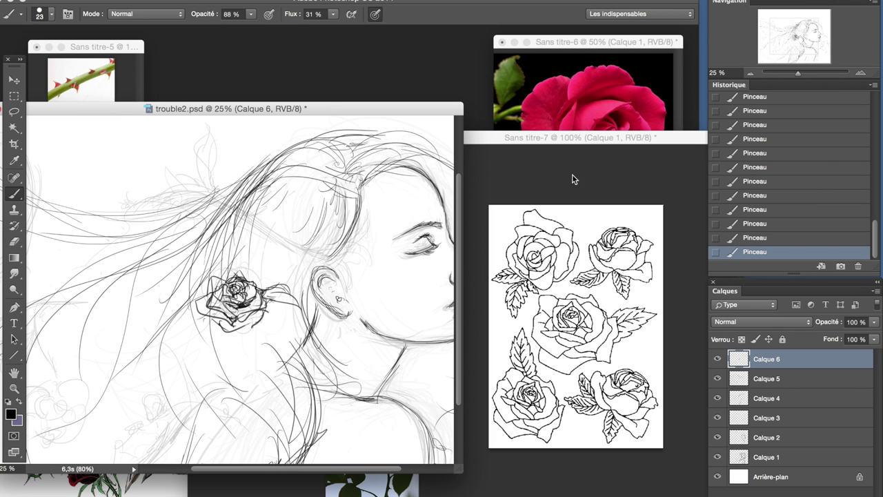
- Bring the Sans titre-6 red rose photo forward and add a dark upper-left hair stroke
{"action": "scroll", "coordinate": [240, 290], "scroll_direction": "down", "scroll_amount": 3}
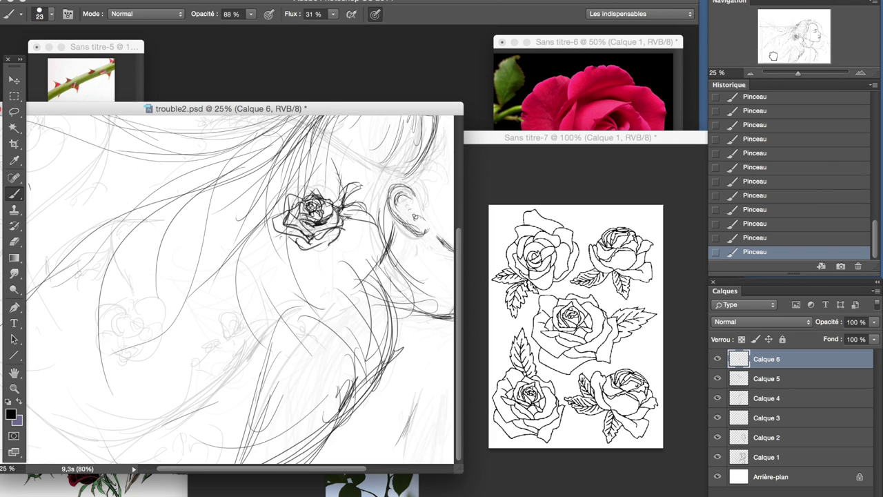
{"action": "scroll", "coordinate": [240, 290], "scroll_direction": "left", "scroll_amount": 4}
{"action": "left_click", "coordinate": [586, 42]}
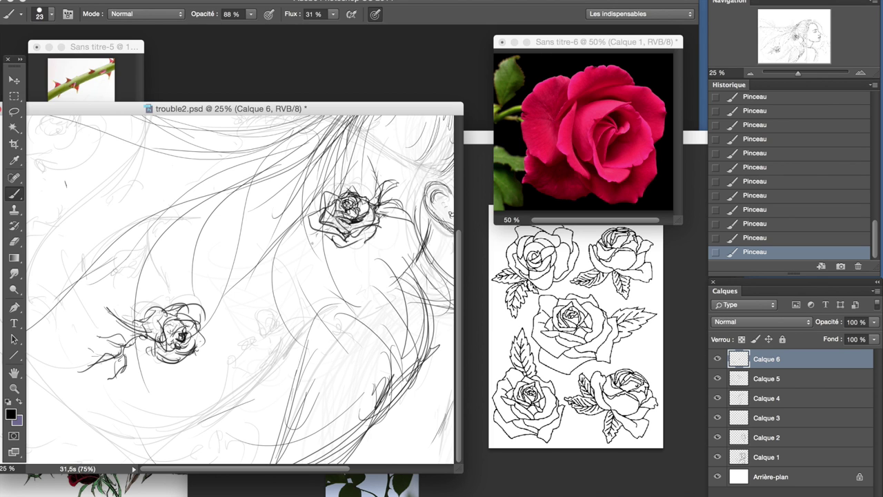
{"action": "key", "text": "ctrl+minus"}
{"action": "key", "text": "ctrl+plus"}
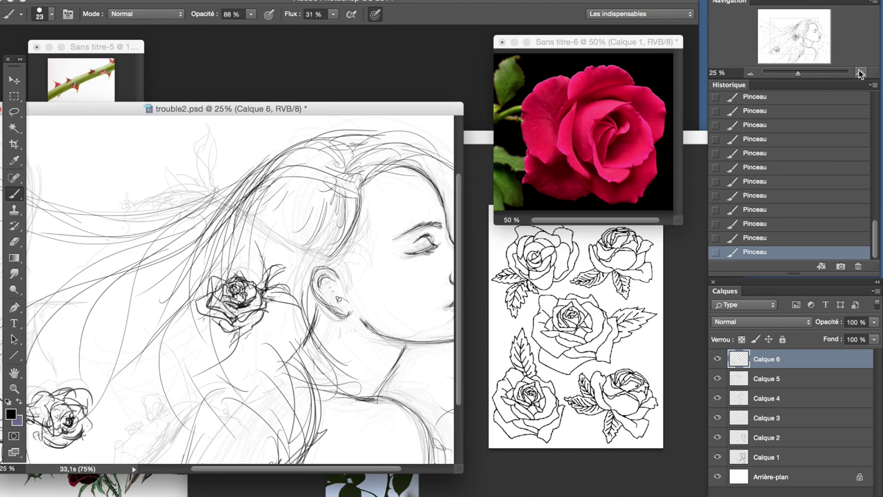
{"action": "key", "text": "ctrl+minus"}
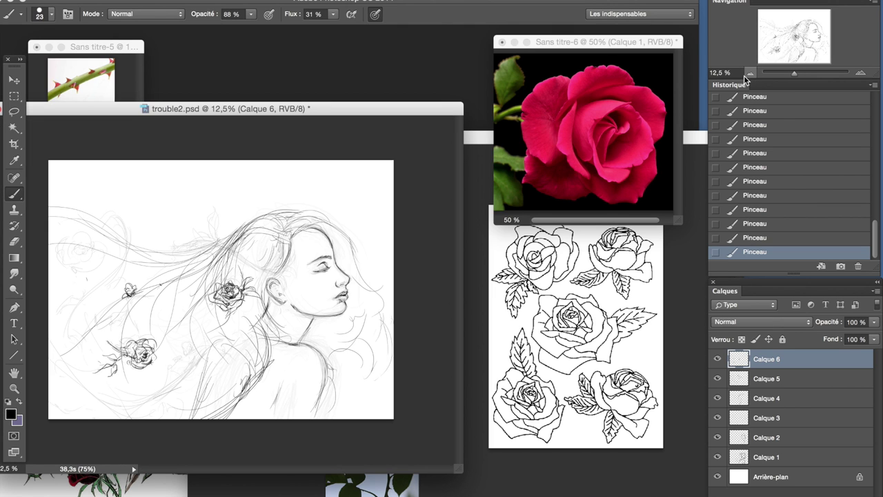
{"action": "key", "text": "ctrl+plus"}
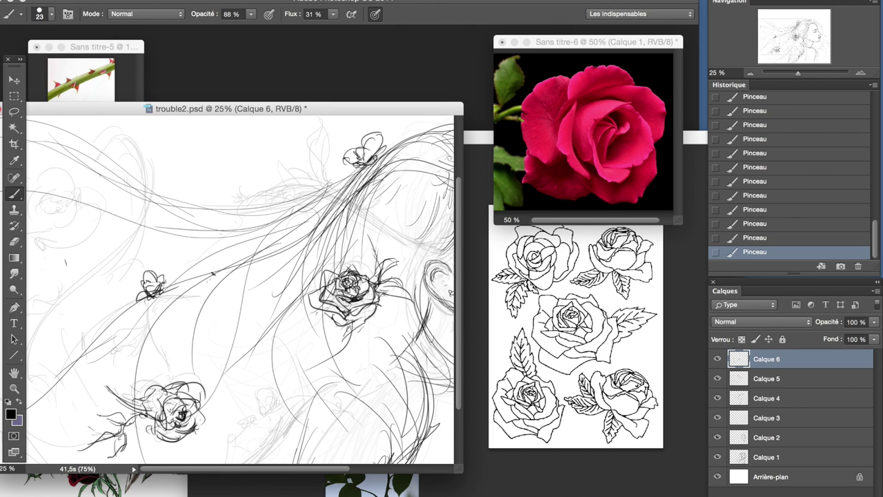
{"action": "key", "text": "ctrl+minus"}
{"action": "key", "text": "ctrl+minus"}
{"action": "key", "text": "ctrl+plus"}
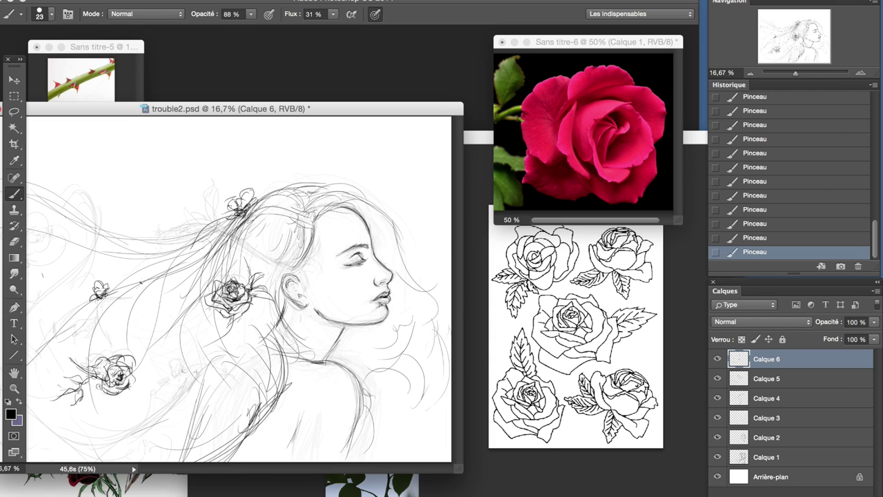
{"action": "left_click_drag", "start_coordinate": [116, 213], "coordinate": [233, 270]}
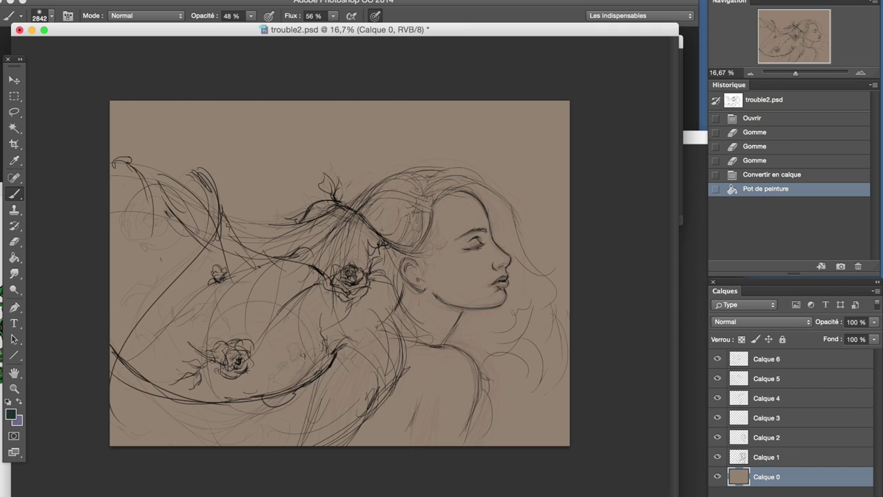
- Shade the lower canvas and face area of Calque 0 with soft dark green
{"action": "left_click_drag", "start_coordinate": [121, 414], "coordinate": [276, 331]}
{"action": "left_click_drag", "start_coordinate": [207, 387], "coordinate": [401, 414]}
{"action": "left_click_drag", "start_coordinate": [428, 227], "coordinate": [483, 297]}
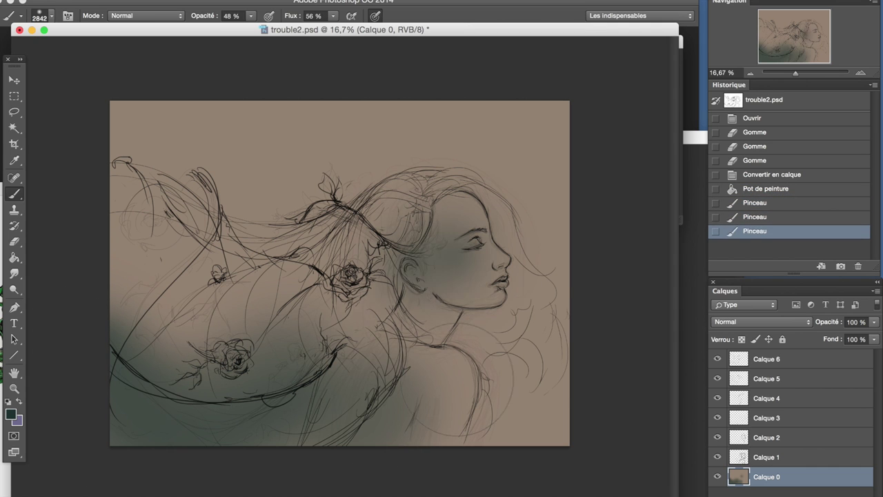
{"action": "left_click_drag", "start_coordinate": [387, 325], "coordinate": [483, 373]}
{"action": "left_click_drag", "start_coordinate": [311, 415], "coordinate": [545, 407]}
{"action": "left_click_drag", "start_coordinate": [138, 234], "coordinate": [207, 414]}
{"action": "left_click_drag", "start_coordinate": [172, 276], "coordinate": [311, 379]}
- Warm the top-right background with tan and add more dark shading
{"action": "left_click", "coordinate": [492, 123], "text": "alt"}
{"action": "left_click", "coordinate": [10, 414]}
{"action": "left_click", "coordinate": [566, 104]}
{"action": "mouse_move", "coordinate": [552, 277]}
{"action": "left_mouse_down"}
{"action": "mouse_move", "coordinate": [407, 117]}
{"action": "mouse_move", "coordinate": [483, 180]}
{"action": "left_mouse_up"}
{"action": "mouse_move", "coordinate": [245, 314]}
{"action": "left_mouse_down"}
{"action": "mouse_move", "coordinate": [552, 375]}
{"action": "mouse_move", "coordinate": [525, 290]}
{"action": "left_mouse_up"}
- Sample a tan from the canvas, lighten it, and brighten the top of the background
{"action": "key", "text": "i"}
{"action": "left_click", "coordinate": [414, 113]}
{"action": "left_click", "coordinate": [10, 414]}
{"action": "left_click", "coordinate": [566, 102]}
{"action": "key", "text": "b"}
{"action": "left_click", "coordinate": [11, 414]}
{"action": "left_click", "coordinate": [299, 123]}
{"action": "left_click", "coordinate": [566, 102]}
{"action": "left_click_drag", "start_coordinate": [387, 118], "coordinate": [555, 214]}
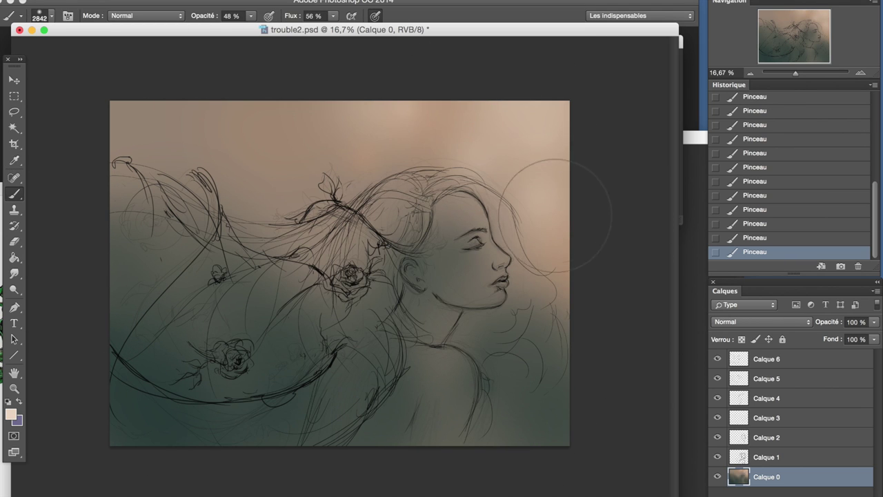
- Darken the lower canvas with dark teal at 69% brush opacity and dim the upper hair lines
{"action": "left_click", "coordinate": [10, 414]}
{"action": "left_click", "coordinate": [149, 409]}
{"action": "left_click", "coordinate": [564, 101]}
{"action": "left_click_drag", "start_coordinate": [250, 15], "coordinate": [265, 29]}
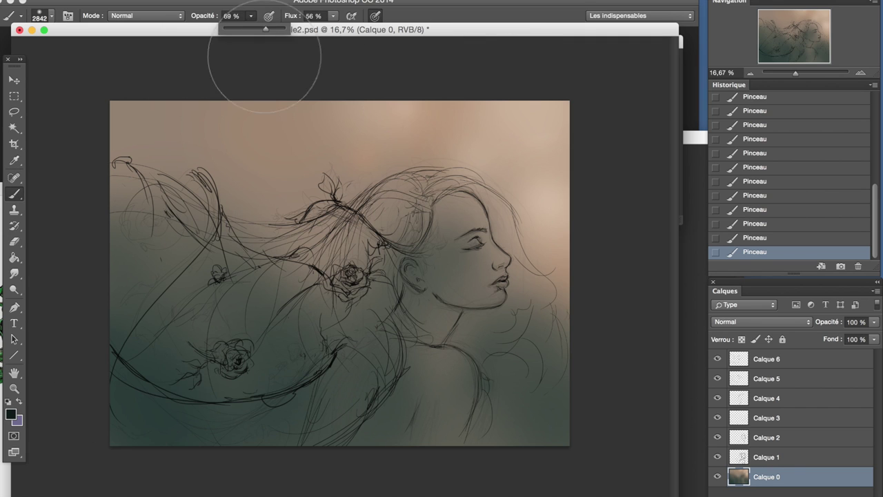
{"action": "left_click_drag", "start_coordinate": [153, 400], "coordinate": [488, 404]}
{"action": "left_click", "coordinate": [10, 414]}
{"action": "left_click", "coordinate": [566, 103]}
{"action": "left_click_drag", "start_coordinate": [320, 351], "coordinate": [492, 416]}
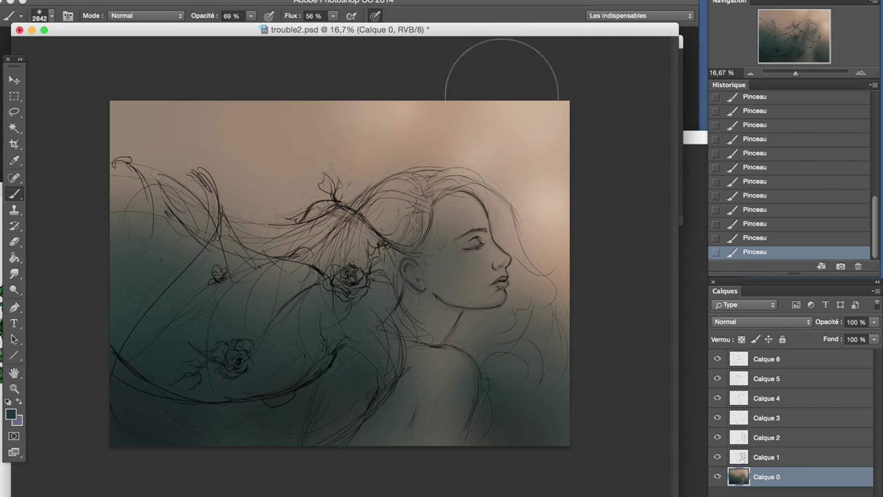
{"action": "left_click_drag", "start_coordinate": [414, 259], "coordinate": [387, 228]}
{"action": "left_click", "coordinate": [214, 0]}
{"action": "mouse_move", "coordinate": [235, 0]}
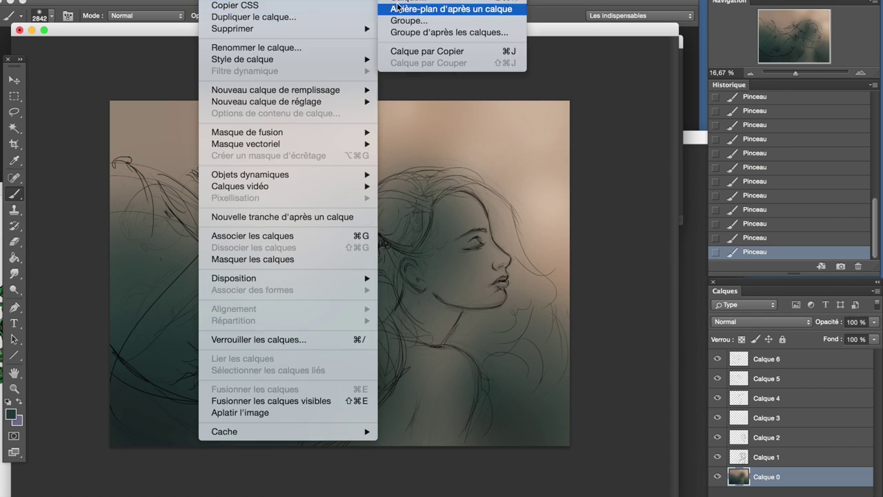
- On new layer Calque 7, paint peach skin on face, cheek and shoulder with sampled grey-green shadows
{"action": "left_click", "coordinate": [407, 1]}
{"action": "left_click_drag", "start_coordinate": [469, 263], "coordinate": [476, 276]}
{"action": "mouse_move", "coordinate": [449, 207]}
{"action": "left_mouse_down"}
{"action": "mouse_move", "coordinate": [487, 274]}
{"action": "mouse_move", "coordinate": [469, 295]}
{"action": "left_mouse_up"}
{"action": "mouse_move", "coordinate": [450, 237]}
{"action": "left_mouse_down"}
{"action": "mouse_move", "coordinate": [452, 212]}
{"action": "mouse_move", "coordinate": [448, 245]}
{"action": "left_mouse_up"}
{"action": "left_click", "coordinate": [448, 228], "text": "alt"}
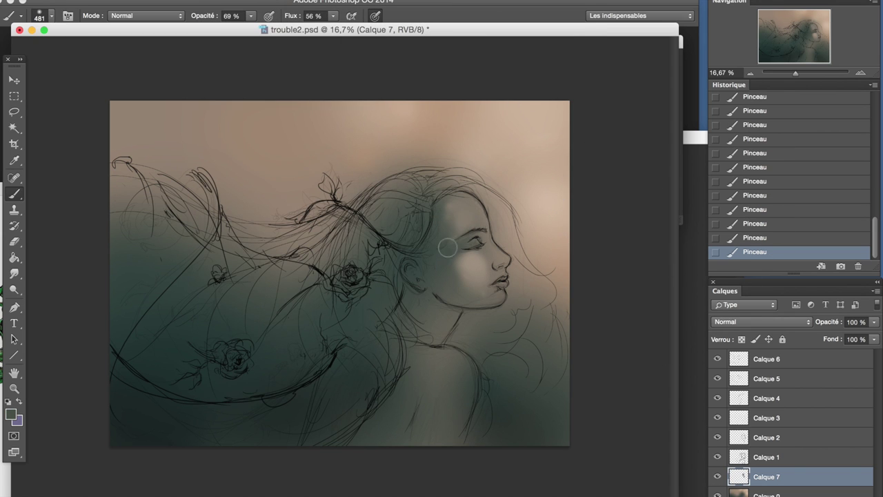
{"action": "left_click", "coordinate": [474, 260], "text": "alt"}
{"action": "left_click", "coordinate": [502, 226], "text": "alt"}
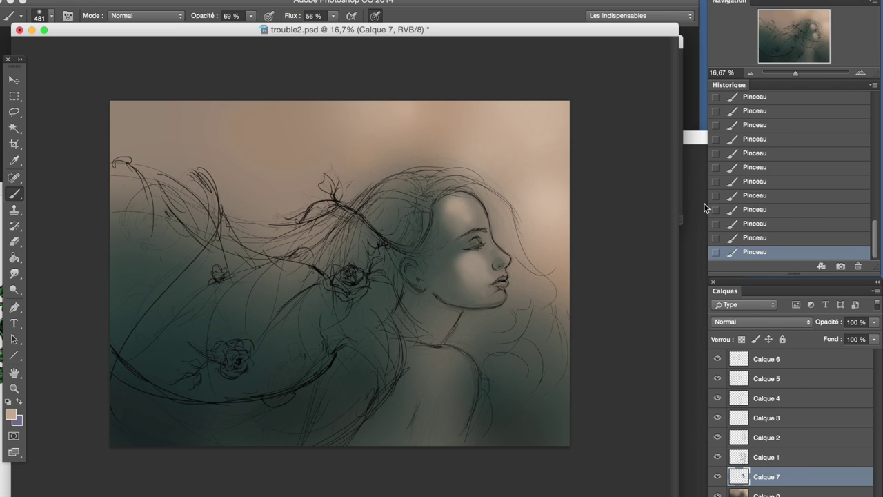
{"action": "left_click_drag", "start_coordinate": [481, 254], "coordinate": [475, 263]}
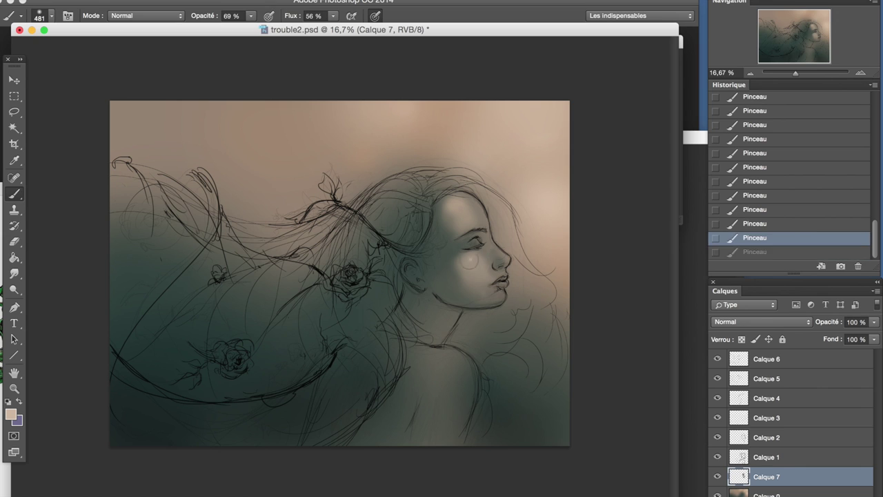
{"action": "left_click_drag", "start_coordinate": [457, 362], "coordinate": [459, 390]}
{"action": "left_click", "coordinate": [476, 410], "text": "alt"}
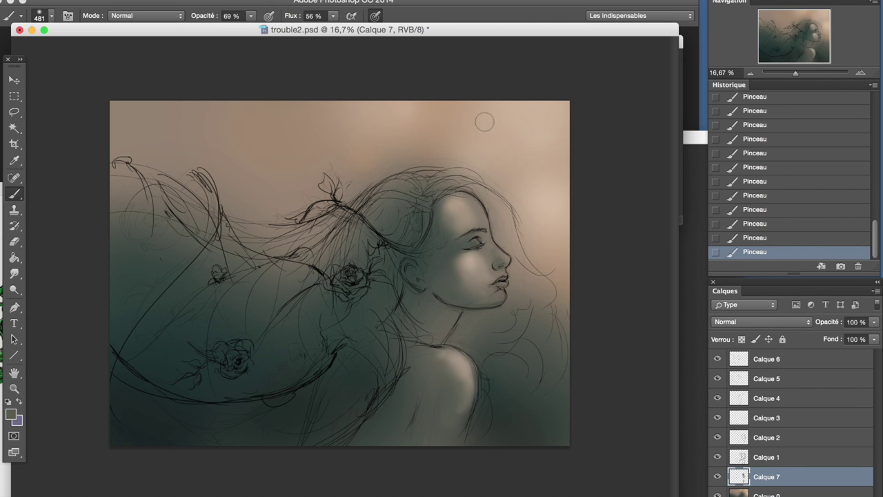
{"action": "key", "text": "ctrl+shift+alt+n"}
- On Calque 8, dab orange onto the roses and flowers throughout the hair
{"action": "left_click", "coordinate": [11, 414]}
{"action": "left_click_drag", "start_coordinate": [228, 348], "coordinate": [241, 362]}
{"action": "left_click_drag", "start_coordinate": [342, 276], "coordinate": [355, 288]}
{"action": "left_click_drag", "start_coordinate": [214, 272], "coordinate": [221, 278]}
{"action": "left_click_drag", "start_coordinate": [300, 219], "coordinate": [309, 215]}
{"action": "left_click_drag", "start_coordinate": [138, 207], "coordinate": [153, 234]}
{"action": "left_click_drag", "start_coordinate": [164, 210], "coordinate": [171, 218]}
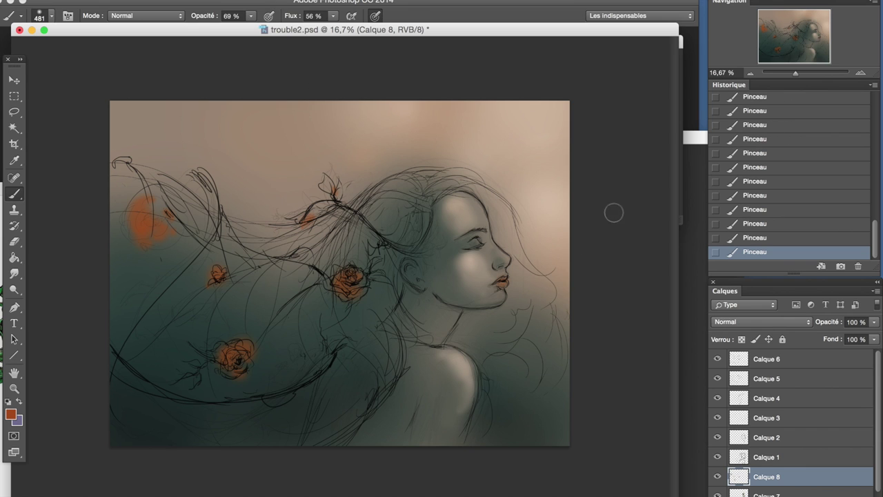
- On new layer Calque 9, brush light teal highlight streaks along the hair strands and around the roses
{"action": "left_click", "coordinate": [10, 415]}
{"action": "left_click", "coordinate": [296, 173]}
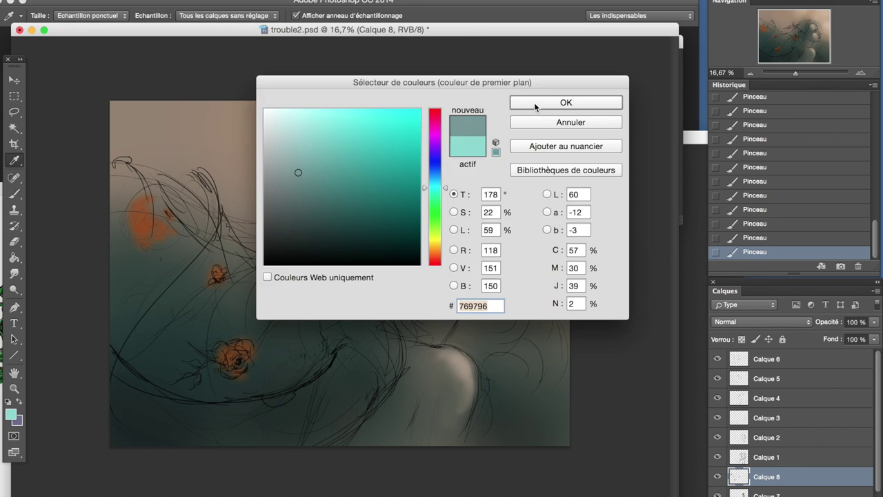
{"action": "left_click", "coordinate": [563, 101]}
{"action": "key", "text": "ctrl+shift+alt+n"}
{"action": "left_click", "coordinate": [324, 280]}
{"action": "left_click_drag", "start_coordinate": [303, 262], "coordinate": [328, 283]}
{"action": "left_click_drag", "start_coordinate": [362, 218], "coordinate": [397, 249]}
{"action": "left_click_drag", "start_coordinate": [217, 390], "coordinate": [353, 339]}
{"action": "left_click_drag", "start_coordinate": [188, 164], "coordinate": [128, 331]}
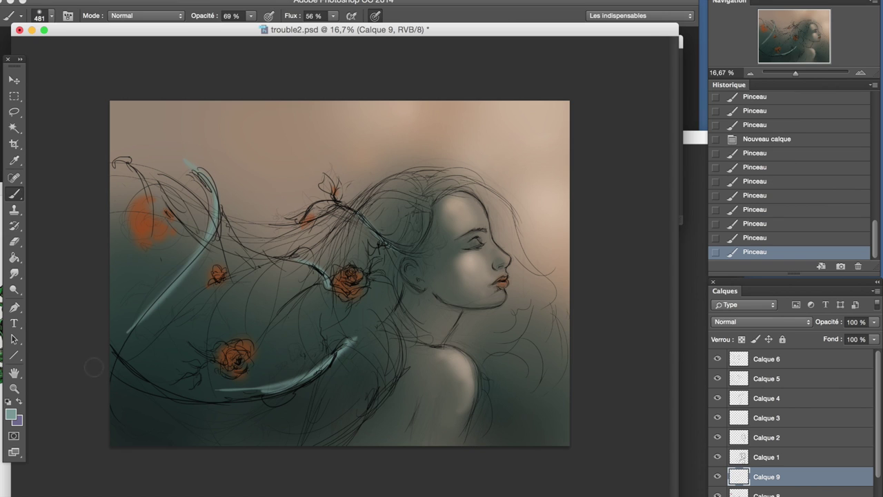
{"action": "left_click_drag", "start_coordinate": [262, 222], "coordinate": [287, 267]}
- Add Calque 10, try black strokes on it, then undo them
{"action": "key", "text": "ctrl+shift+alt+n"}
{"action": "left_click", "coordinate": [241, 402], "text": "alt"}
{"action": "left_click_drag", "start_coordinate": [423, 199], "coordinate": [387, 188]}
{"action": "left_click_drag", "start_coordinate": [418, 200], "coordinate": [457, 181]}
{"action": "key", "text": "ctrl+alt+z"}
{"action": "key", "text": "ctrl+alt+z"}
{"action": "key", "text": "ctrl+shift+z"}
{"action": "key", "text": "ctrl+shift+z"}
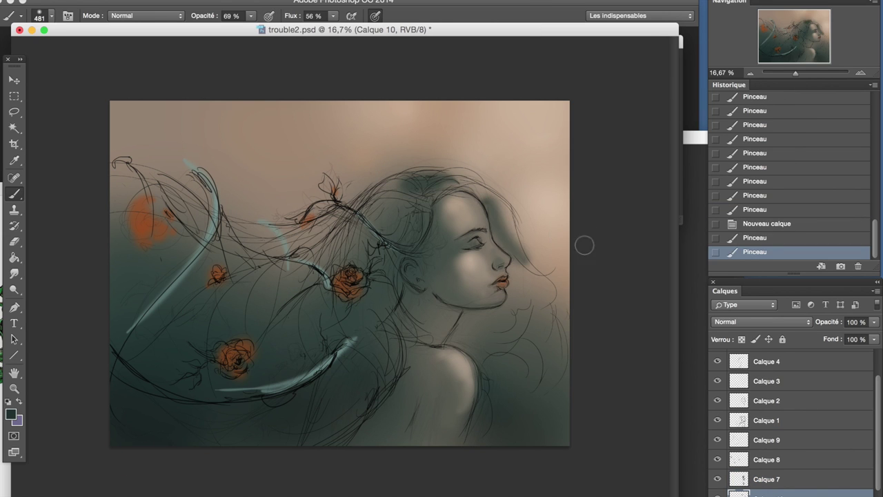
- Undo the trial stroke and paint dark hair near the face and head top with a 508 brush
{"action": "key", "text": "ctrl+alt+z"}
{"action": "key", "text": "ctrl+alt+z"}
{"action": "scroll", "coordinate": [880, 461], "scroll_direction": "down", "scroll_amount": 1}
{"action": "left_click", "coordinate": [50, 15]}
{"action": "left_click_drag", "start_coordinate": [483, 196], "coordinate": [545, 324]}
{"action": "left_click_drag", "start_coordinate": [524, 266], "coordinate": [537, 276]}
{"action": "mouse_move", "coordinate": [483, 200]}
{"action": "left_mouse_down"}
{"action": "mouse_move", "coordinate": [407, 173]}
{"action": "mouse_move", "coordinate": [387, 207]}
{"action": "left_mouse_up"}
- Sample a beige colour and paint it near the top of the hair, undoing and redoing the strokes
{"action": "left_click", "coordinate": [442, 159], "text": "alt"}
{"action": "left_click_drag", "start_coordinate": [414, 176], "coordinate": [418, 217]}
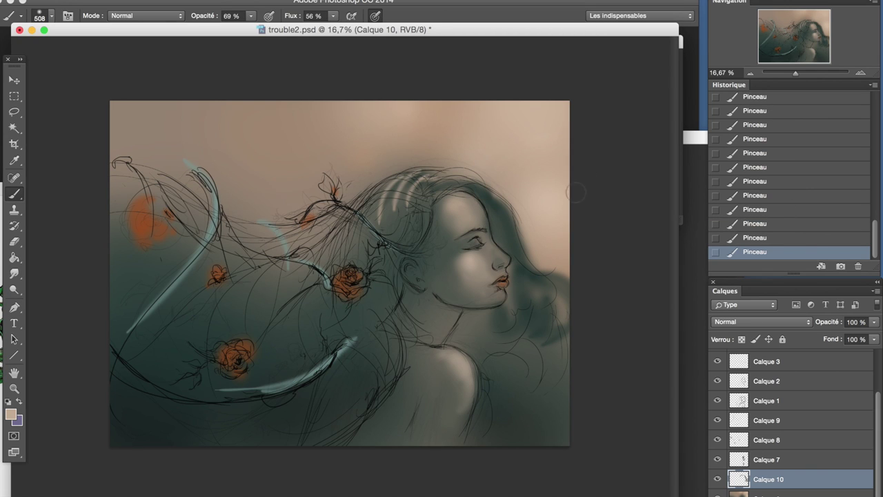
{"action": "key", "text": "ctrl+alt+z"}
{"action": "key", "text": "ctrl+alt+z"}
{"action": "key", "text": "ctrl+shift+z"}
{"action": "key", "text": "ctrl+shift+z"}
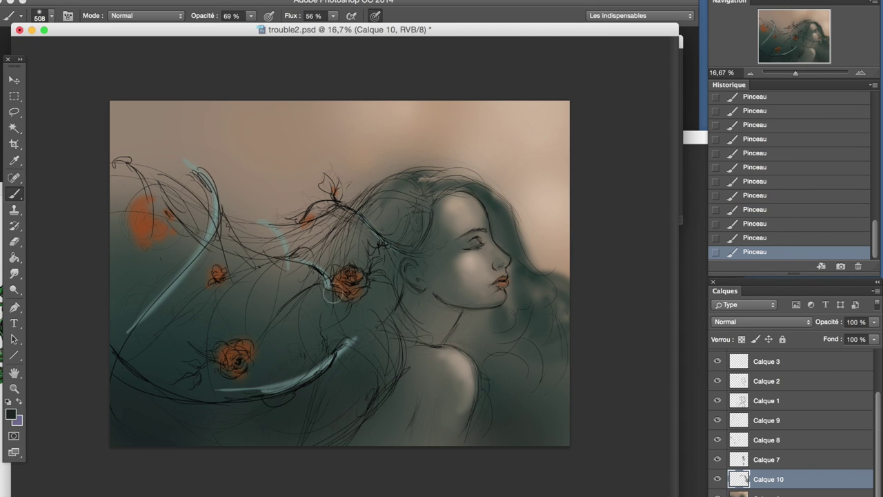
- Erase excess hair strokes near the face, shrinking the eraser to 141
{"action": "key", "text": "e"}
{"action": "left_click_drag", "start_coordinate": [497, 204], "coordinate": [500, 255]}
{"action": "left_click_drag", "start_coordinate": [476, 172], "coordinate": [483, 179]}
{"action": "left_click_drag", "start_coordinate": [504, 231], "coordinate": [507, 245]}
{"action": "left_click_drag", "start_coordinate": [490, 225], "coordinate": [493, 248]}
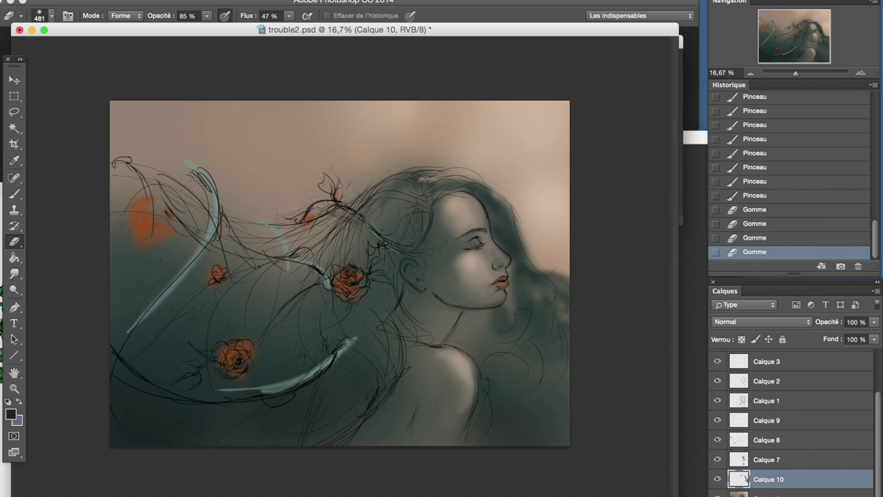
{"action": "right_click", "coordinate": [6, 200]}
{"action": "left_click_drag", "start_coordinate": [90, 49], "coordinate": [59, 49]}
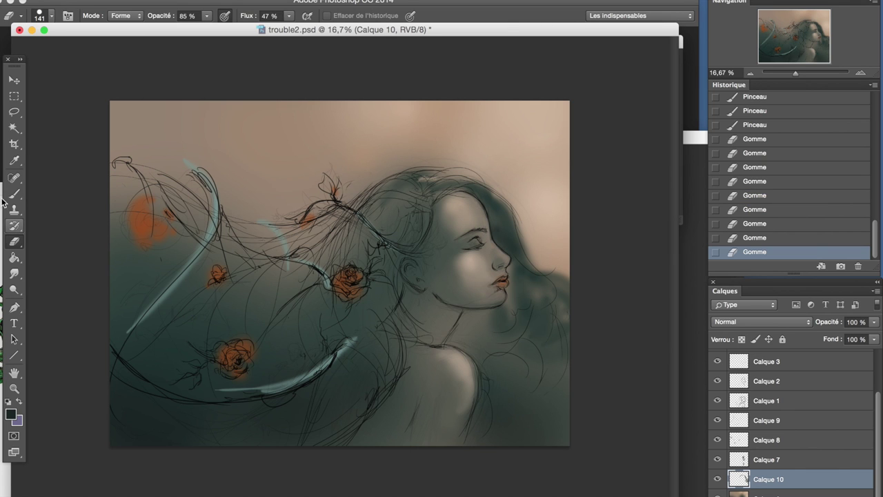
- Paint a broad tan wash with a 1918-size brush
{"action": "key", "text": "b"}
{"action": "left_click", "coordinate": [134, 248], "text": "alt"}
{"action": "right_click", "coordinate": [552, 417]}
{"action": "left_click_drag", "start_coordinate": [538, 449], "coordinate": [546, 428]}
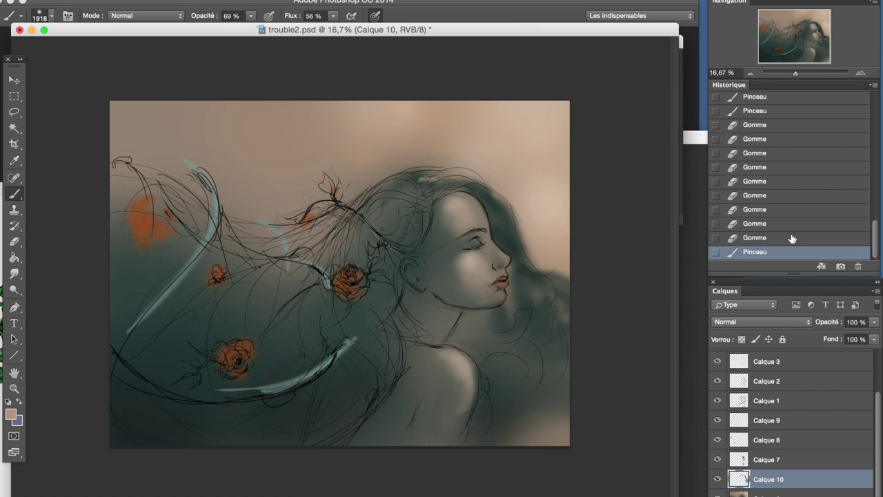
- Sample a dark hair colour and darken the right side of the hair with a 182 brush
{"action": "left_click", "coordinate": [51, 15]}
{"action": "left_click_drag", "start_coordinate": [187, 62], "coordinate": [69, 63]}
{"action": "left_click", "coordinate": [207, 304], "text": "alt"}
{"action": "left_click_drag", "start_coordinate": [489, 192], "coordinate": [514, 233]}
- Paint dark hair over the teal streak with a 440-size brush
{"action": "left_click", "coordinate": [51, 16]}
{"action": "left_click_drag", "start_coordinate": [83, 62], "coordinate": [125, 62]}
{"action": "key", "text": "XF86AudioRaiseVolume"}
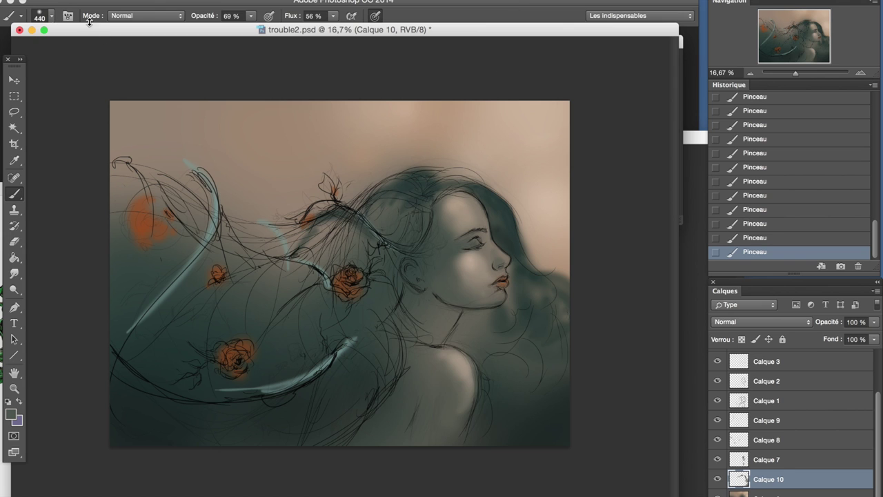
{"action": "left_click_drag", "start_coordinate": [345, 227], "coordinate": [248, 266]}
{"action": "left_click_drag", "start_coordinate": [241, 235], "coordinate": [335, 299]}
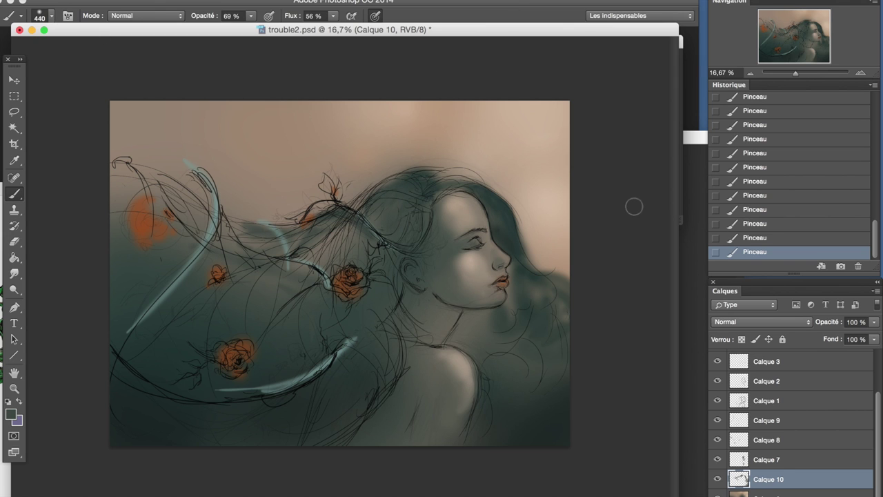
- Sample the rose orange and set the brush to size 481 at 38% opacity
{"action": "left_click", "coordinate": [138, 226], "text": "alt"}
{"action": "right_click", "coordinate": [143, 223]}
{"action": "key", "text": "3"}
{"action": "key", "text": "8"}
- Save the painting and add a new refinement layer, zoomed in on the hair
{"action": "key", "text": "super+s"}
{"action": "key", "text": "super+plus"}
{"action": "key", "text": "super+shift+alt+n"}
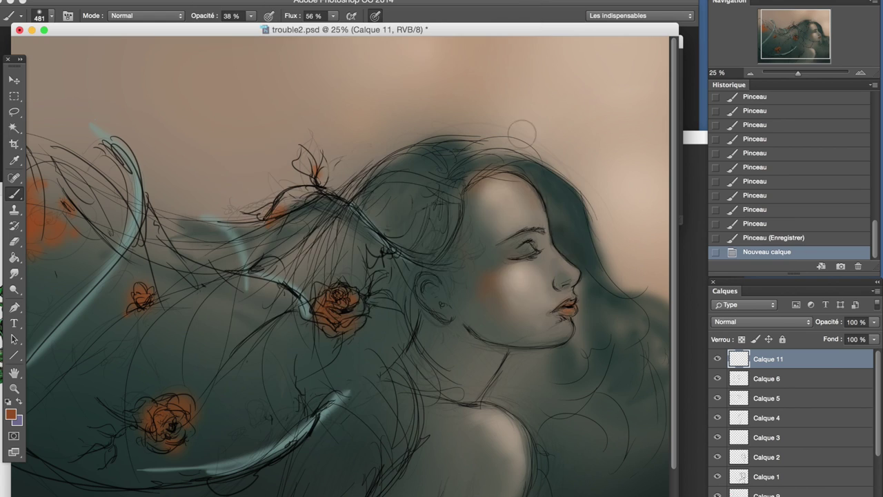
- Paint dark strands through the hair with a 262 brush, darkening behind the ear
{"action": "left_click_drag", "start_coordinate": [552, 228], "coordinate": [601, 262]}
{"action": "mouse_move", "coordinate": [455, 186]}
{"action": "left_mouse_down"}
{"action": "mouse_move", "coordinate": [415, 172]}
{"action": "mouse_move", "coordinate": [408, 180]}
{"action": "left_mouse_up"}
{"action": "right_click", "coordinate": [400, 193]}
{"action": "type", "text": "262"}
{"action": "key", "text": "Return"}
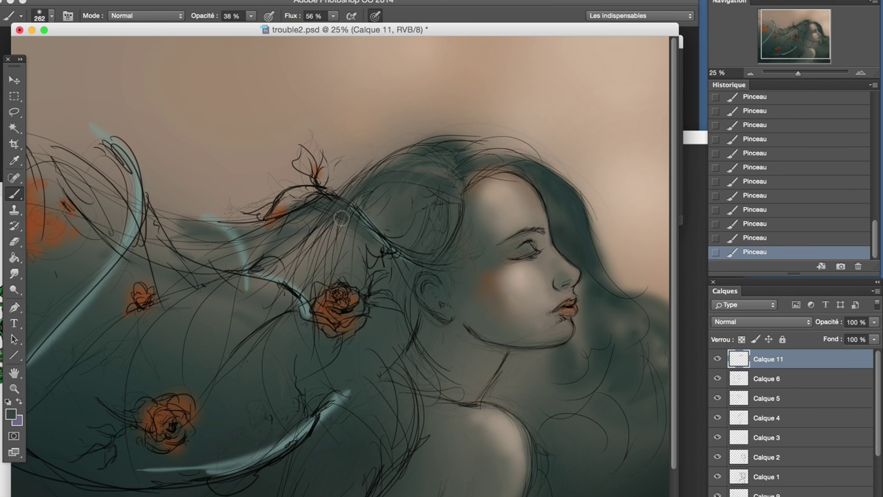
{"action": "mouse_move", "coordinate": [435, 182]}
{"action": "left_mouse_down"}
{"action": "mouse_move", "coordinate": [359, 187]}
{"action": "mouse_move", "coordinate": [297, 238]}
{"action": "left_mouse_up"}
{"action": "key", "text": "super+minus"}
{"action": "key", "text": "super+plus"}
{"action": "left_click_drag", "start_coordinate": [388, 188], "coordinate": [337, 272]}
- Add pale beige strands at the hair top and darken the hair around the central rose
{"action": "left_click", "coordinate": [557, 126], "text": "alt"}
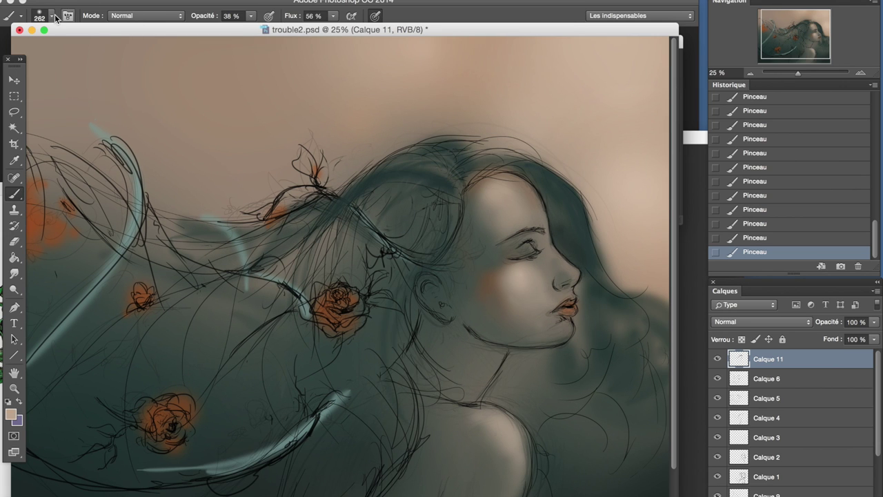
{"action": "left_click_drag", "start_coordinate": [452, 181], "coordinate": [407, 171]}
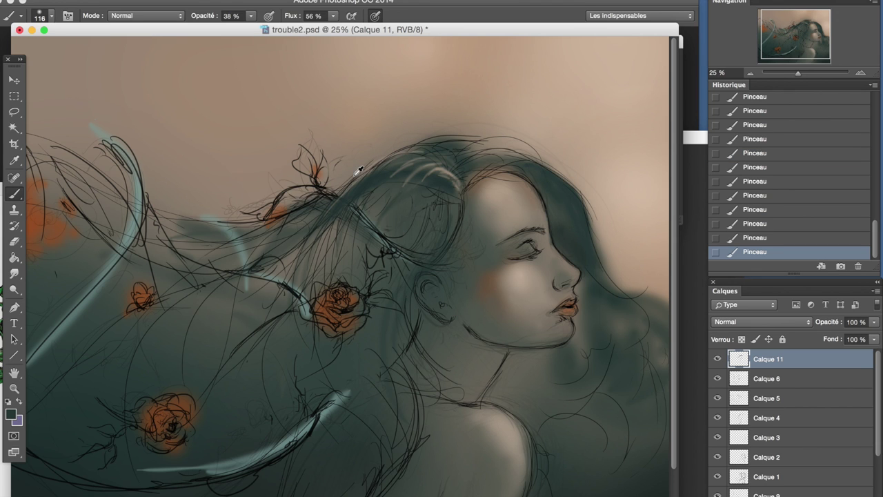
{"action": "key", "text": "ctrl+minus"}
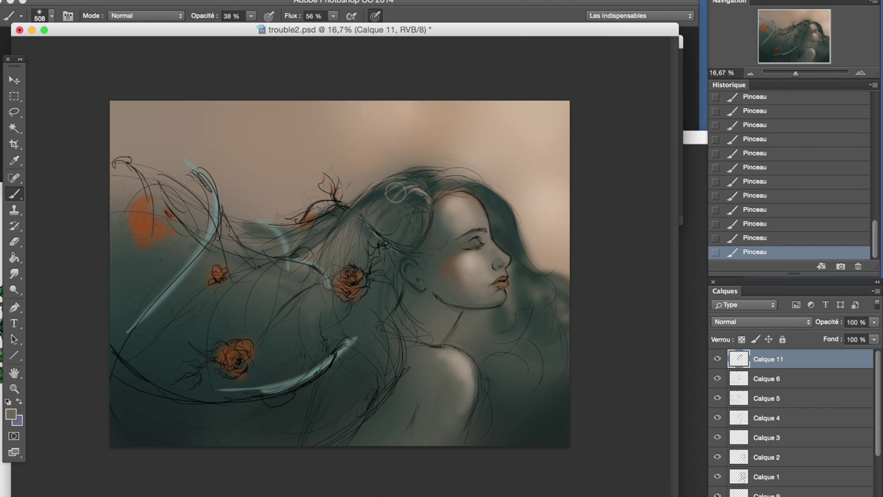
{"action": "left_click", "coordinate": [203, 366], "text": "alt"}
{"action": "left_click_drag", "start_coordinate": [307, 343], "coordinate": [335, 236]}
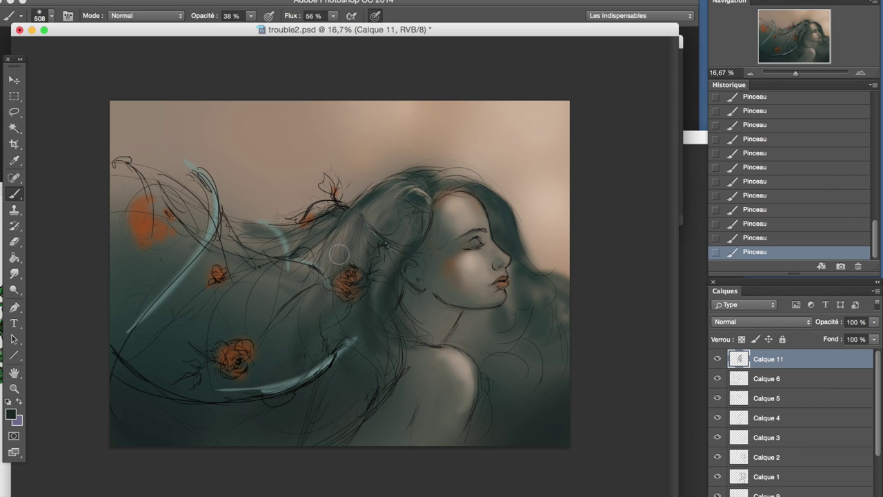
{"action": "left_click", "coordinate": [510, 145], "text": "alt"}
{"action": "left_click_drag", "start_coordinate": [414, 181], "coordinate": [341, 234]}
- Add short strokes in the hair with a smaller brush, then set the brush to 196
{"action": "key", "text": "bracketleft"}
{"action": "key", "text": "bracketleft"}
{"action": "key", "text": "bracketleft"}
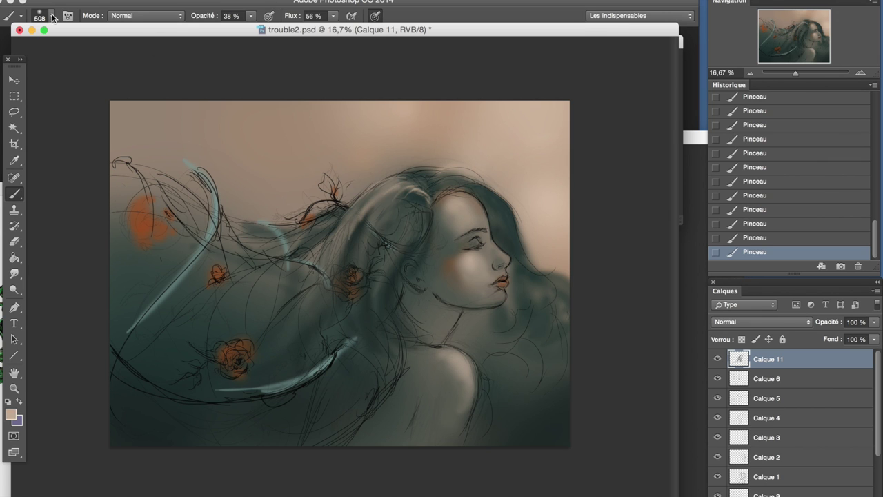
{"action": "left_click_drag", "start_coordinate": [234, 174], "coordinate": [279, 166]}
{"action": "left_click_drag", "start_coordinate": [283, 221], "coordinate": [343, 176]}
{"action": "left_click", "coordinate": [39, 15]}
{"action": "left_click_drag", "start_coordinate": [129, 65], "coordinate": [126, 65]}
{"action": "key", "text": "Return"}
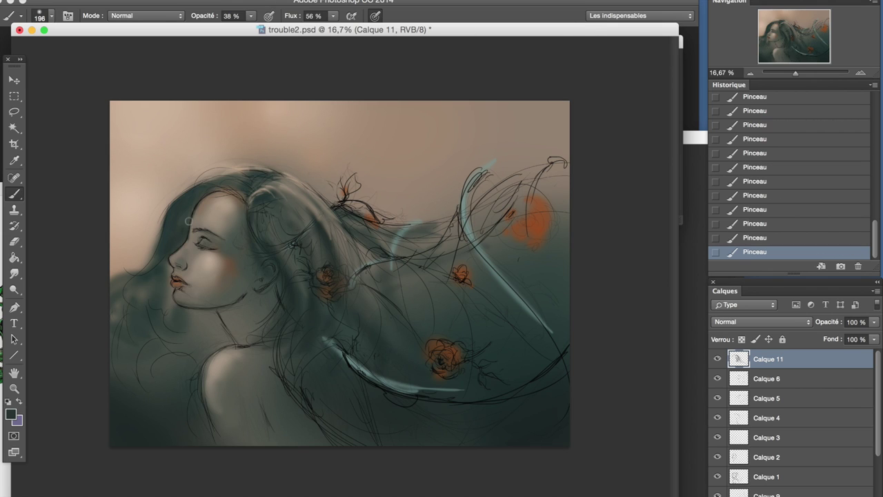
- Pick a teal paint colour and set the brush size to 344
{"action": "left_click", "coordinate": [538, 270], "text": "alt"}
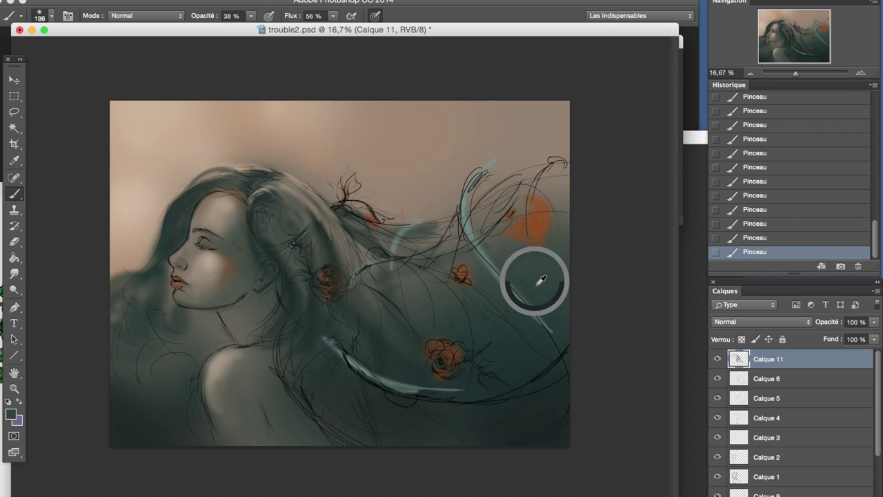
{"action": "left_click", "coordinate": [10, 414]}
{"action": "left_click", "coordinate": [566, 101]}
{"action": "left_click", "coordinate": [39, 15]}
{"action": "key", "text": "Return"}
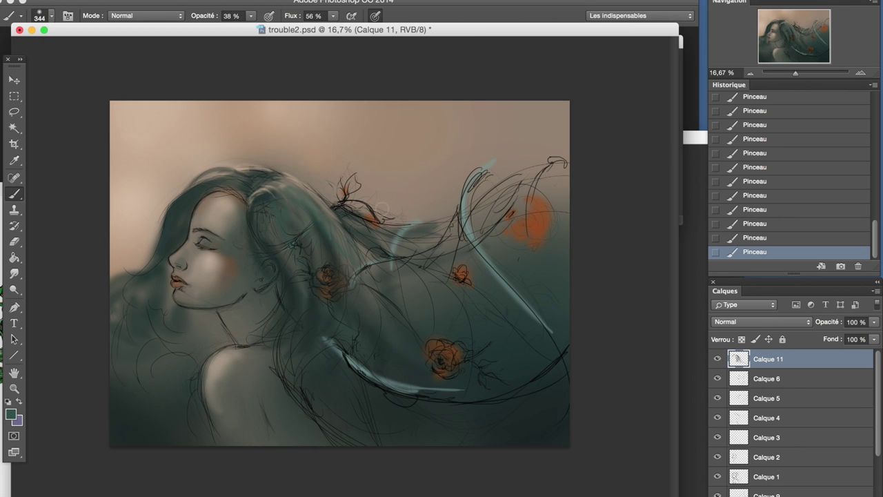
- Compare earlier painting states in History, then return to the latest state
{"action": "left_click", "coordinate": [755, 167]}
{"action": "left_click", "coordinate": [755, 125]}
{"action": "left_click", "coordinate": [755, 153]}
{"action": "left_click", "coordinate": [755, 125]}
{"action": "left_click", "coordinate": [341, 217], "text": "alt"}
{"action": "left_click", "coordinate": [755, 252]}
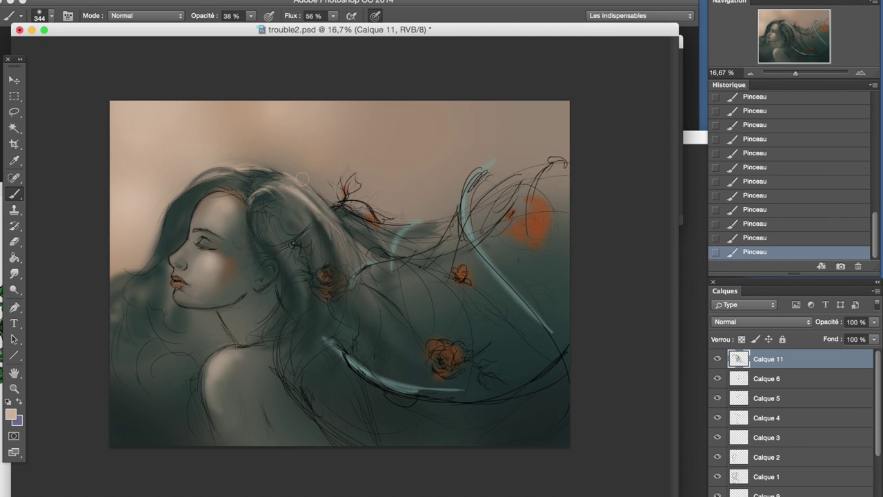
- Lighten the hair near the crown and shrink the brush to 108
{"action": "left_click_drag", "start_coordinate": [341, 218], "coordinate": [324, 210]}
{"action": "key", "text": "bracketleft"}
{"action": "key", "text": "bracketleft"}
{"action": "key", "text": "bracketleft"}
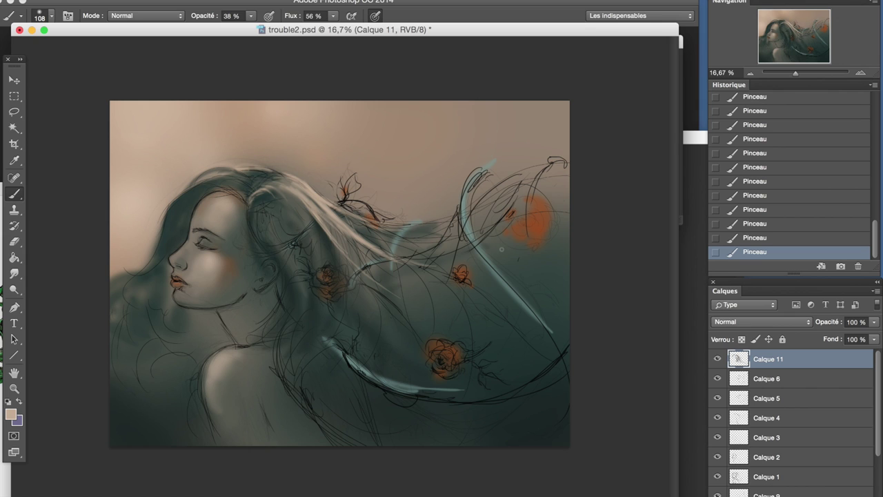
{"action": "left_click", "coordinate": [725, 436]}
- Lasso the top of the head and rotate it slightly with Free Transform
{"action": "key", "text": "l"}
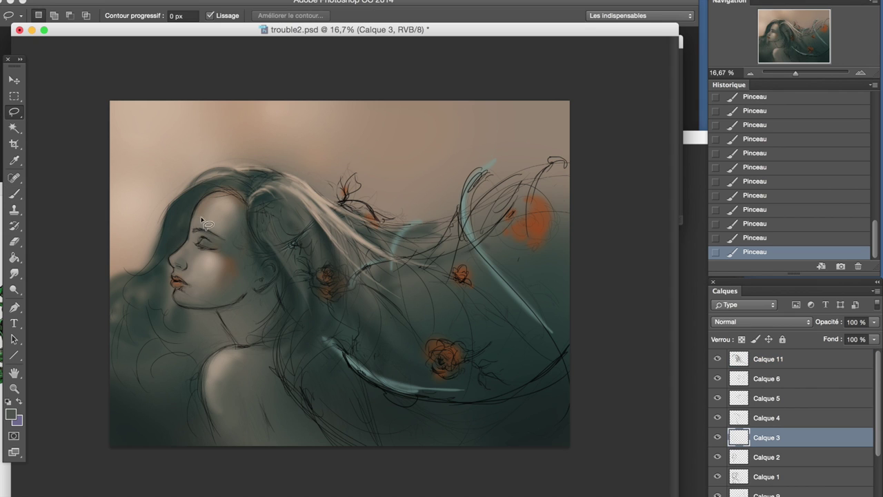
{"action": "left_click_drag", "start_coordinate": [222, 219], "coordinate": [195, 205]}
{"action": "right_click", "coordinate": [195, 206]}
{"action": "left_click", "coordinate": [228, 388]}
{"action": "left_click_drag", "start_coordinate": [262, 166], "coordinate": [238, 180]}
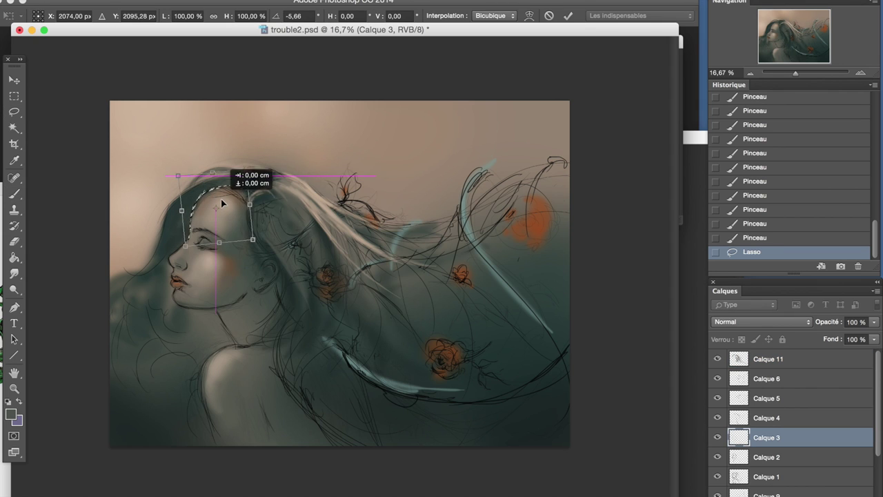
{"action": "key", "text": "Return"}
{"action": "key", "text": "ctrl+d"}
- Undo the head rotation to return to the untransformed state
{"action": "key", "text": "ctrl+plus"}
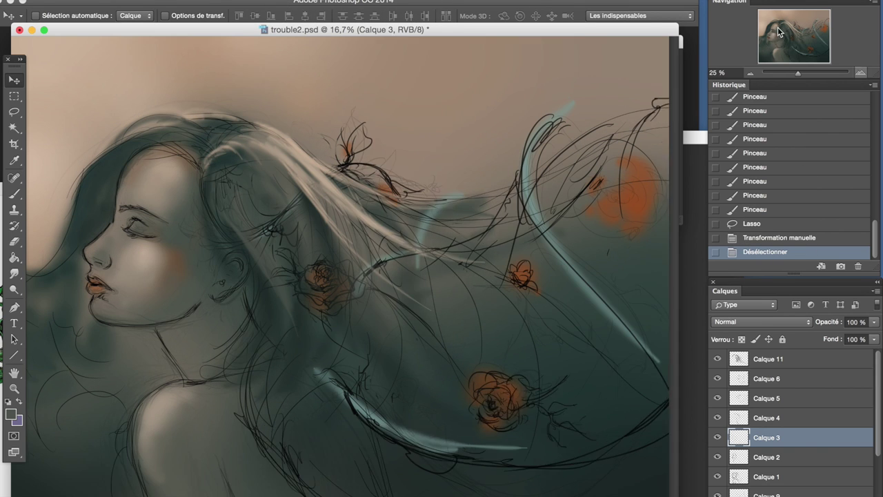
{"action": "left_click", "coordinate": [386, 0]}
{"action": "key", "text": "Escape"}
{"action": "key", "text": "ctrl+alt+z"}
{"action": "key", "text": "ctrl+alt+z"}
- Lasso the hairline above the forehead, rotate and reposition it, then deselect
{"action": "key", "text": "l"}
{"action": "left_click_drag", "start_coordinate": [187, 207], "coordinate": [131, 235]}
{"action": "left_click", "coordinate": [128, 247]}
{"action": "left_click_drag", "start_coordinate": [178, 153], "coordinate": [207, 161]}
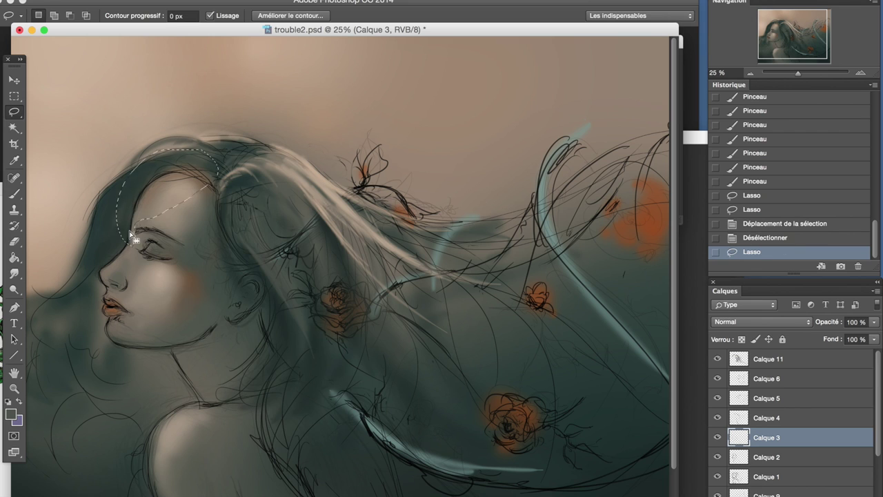
{"action": "key", "text": "ctrl+t"}
{"action": "left_click_drag", "start_coordinate": [258, 234], "coordinate": [265, 220]}
{"action": "left_click_drag", "start_coordinate": [195, 141], "coordinate": [201, 166]}
{"action": "left_click_drag", "start_coordinate": [231, 137], "coordinate": [227, 131]}
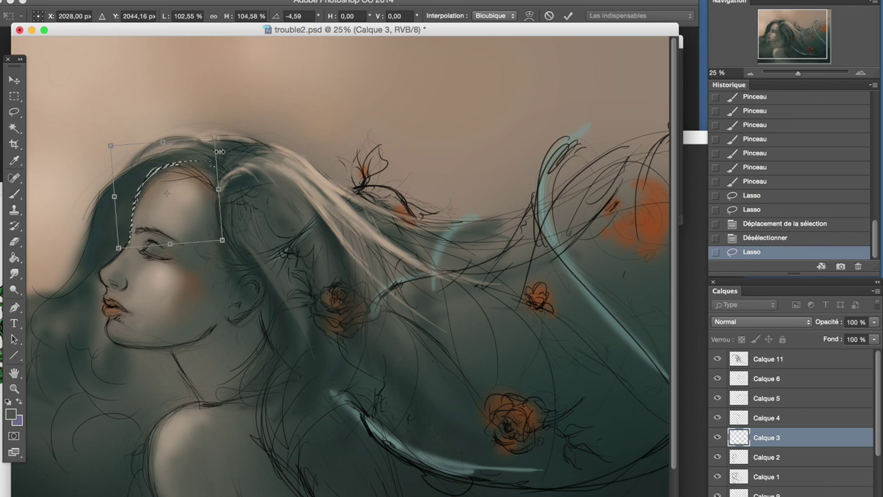
{"action": "key", "text": "Return"}
{"action": "left_click", "coordinate": [276, 2]}
{"action": "left_click", "coordinate": [297, 7]}
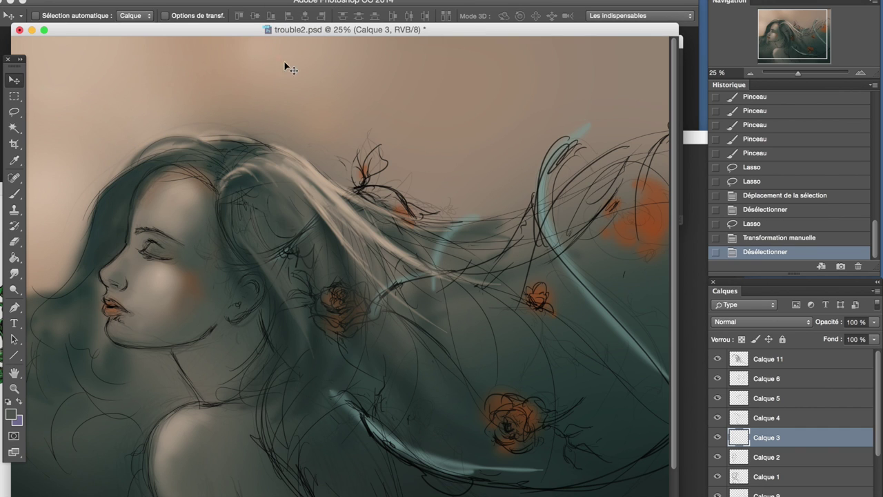
{"action": "key", "text": "e"}
{"action": "scroll", "coordinate": [732, 441], "scroll_direction": "down", "scroll_amount": 2}
- Lighten the cheek and face with soft paint on Calque 7, toggling it to compare
{"action": "left_click", "coordinate": [719, 478]}
{"action": "left_click", "coordinate": [759, 476]}
{"action": "key", "text": "b"}
{"action": "left_click_drag", "start_coordinate": [141, 265], "coordinate": [176, 290]}
{"action": "left_click_drag", "start_coordinate": [203, 143], "coordinate": [211, 148]}
{"action": "left_click_drag", "start_coordinate": [206, 145], "coordinate": [213, 149]}
{"action": "left_click_drag", "start_coordinate": [207, 146], "coordinate": [214, 150]}
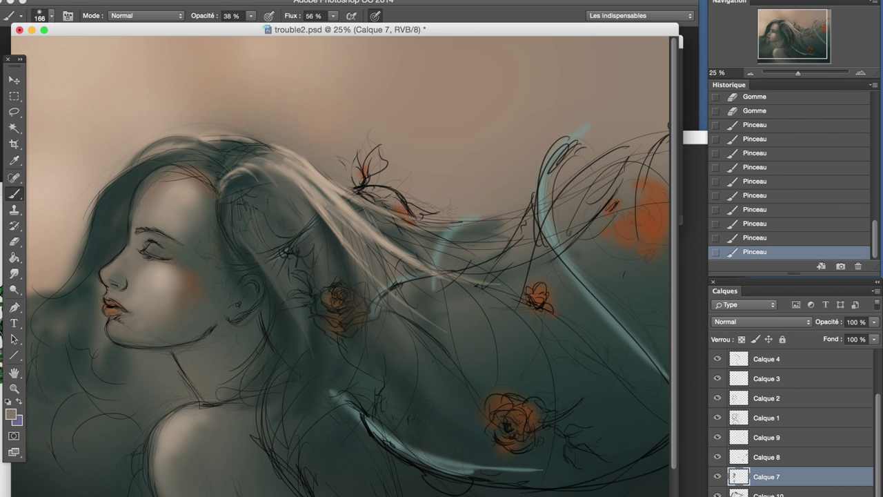
{"action": "left_click", "coordinate": [719, 477]}
- Erase a small mark on the forehead and reselect Calque 7
{"action": "key", "text": "alt+period"}
{"action": "key", "text": "e"}
{"action": "left_click_drag", "start_coordinate": [142, 186], "coordinate": [143, 212]}
{"action": "left_click", "coordinate": [749, 73]}
{"action": "scroll", "coordinate": [793, 428], "scroll_direction": "down", "scroll_amount": 3}
{"action": "left_click", "coordinate": [766, 459]}
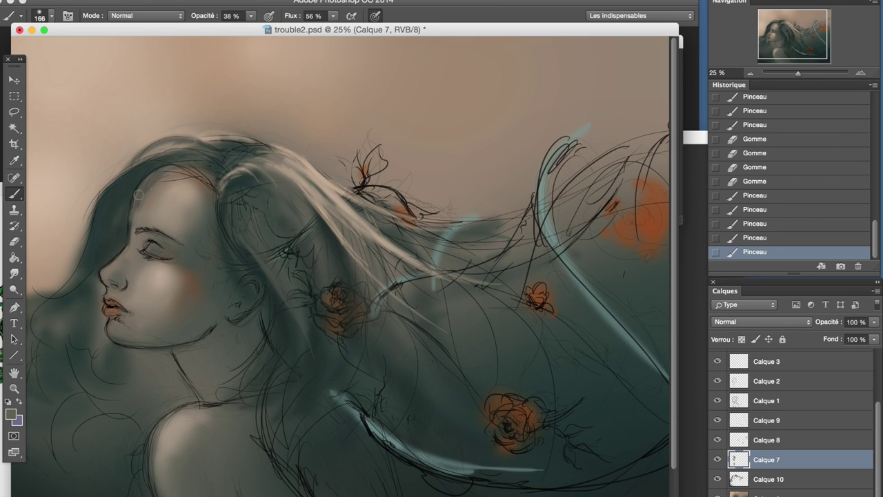
- Hide layer Calque 2 and check the whole image
{"action": "scroll", "coordinate": [800, 404], "scroll_direction": "up", "scroll_amount": 3}
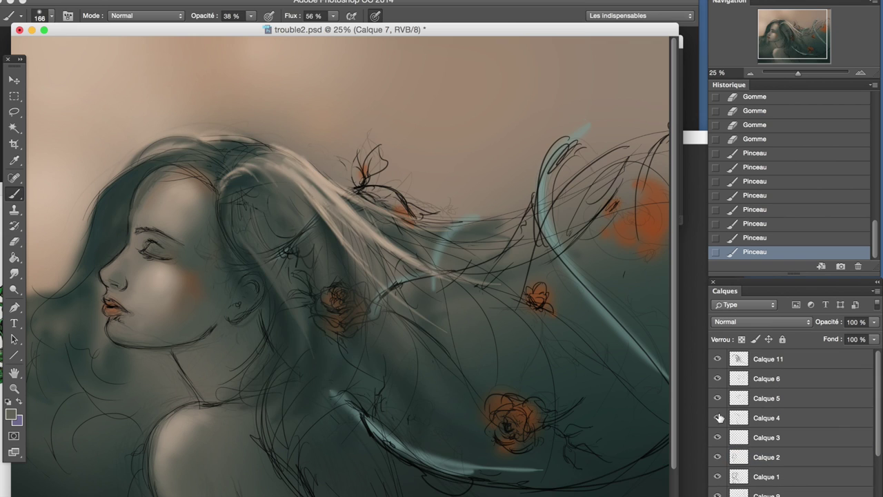
{"action": "left_click", "coordinate": [717, 458]}
{"action": "key", "text": "super+minus"}
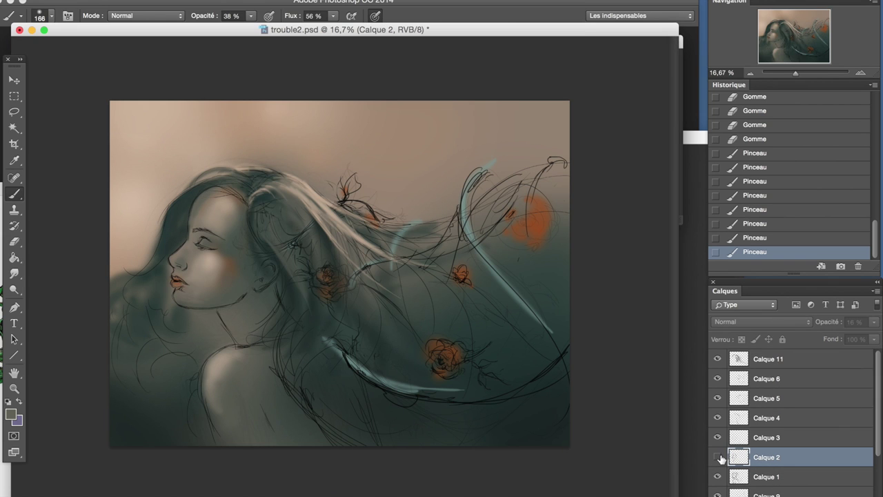
{"action": "key", "text": "super+plus"}
- Nudge the selected lips slightly on Calque 3 and deselect
{"action": "left_click", "coordinate": [733, 440]}
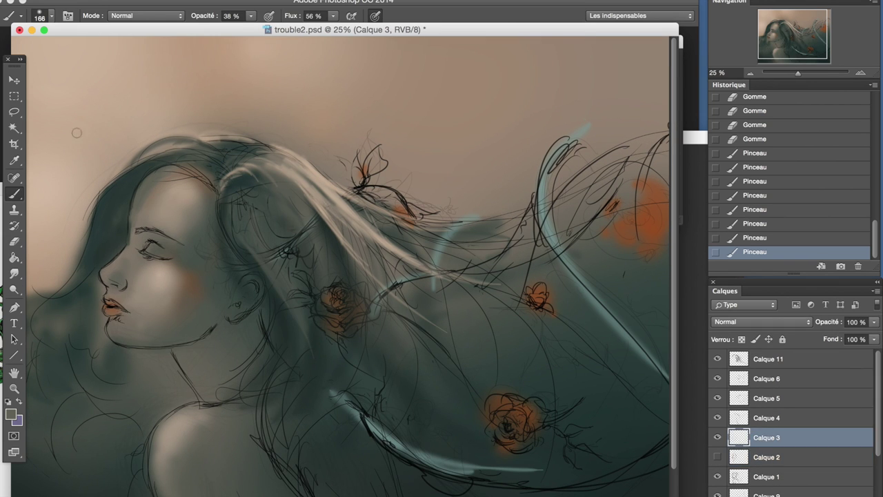
{"action": "key", "text": "l"}
{"action": "key", "text": "v"}
{"action": "left_click_drag", "start_coordinate": [103, 290], "coordinate": [120, 310]}
{"action": "key", "text": "super+d"}
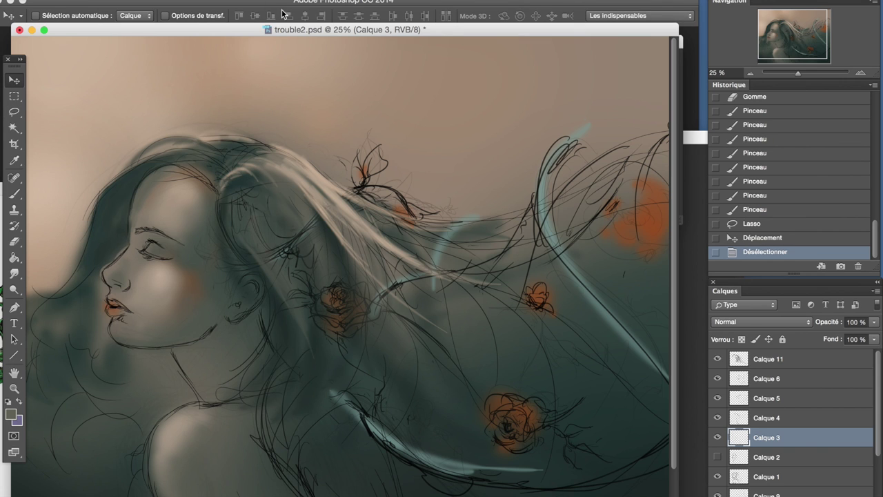
- Erase stray lines around the face
{"action": "key", "text": "super+minus"}
{"action": "scroll", "coordinate": [719, 462], "scroll_direction": "down", "scroll_amount": 4}
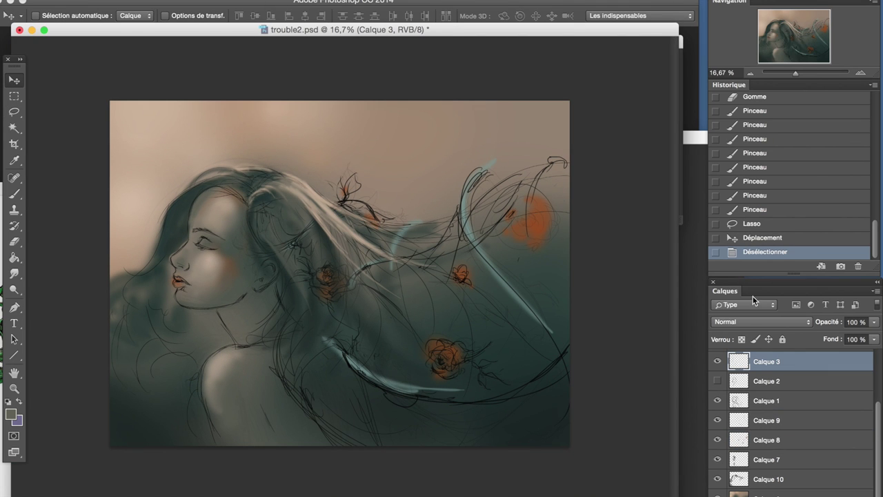
{"action": "key", "text": "super+plus"}
{"action": "key", "text": "e"}
{"action": "left_click_drag", "start_coordinate": [96, 158], "coordinate": [57, 121]}
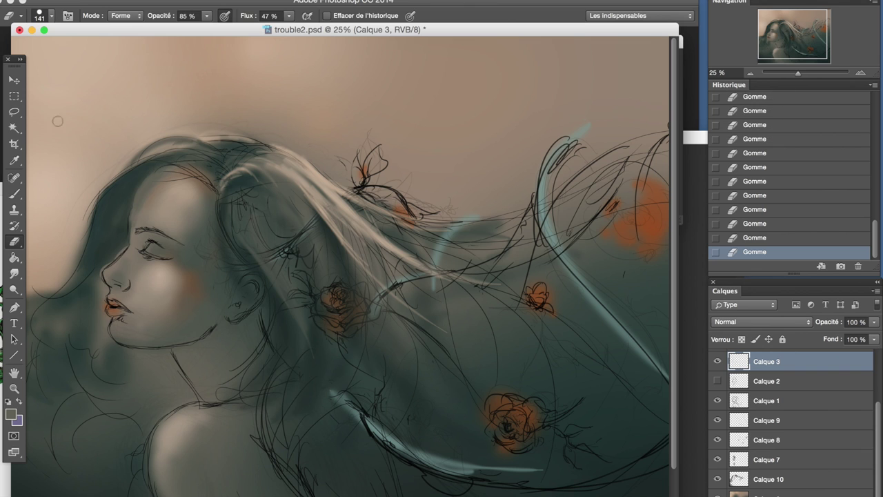
- Paint a black stroke on Calque 10 with a size-41 brush
{"action": "key", "text": "b"}
{"action": "left_click", "coordinate": [113, 303], "text": "alt"}
{"action": "right_click", "coordinate": [113, 303]}
{"action": "left_click", "coordinate": [129, 209]}
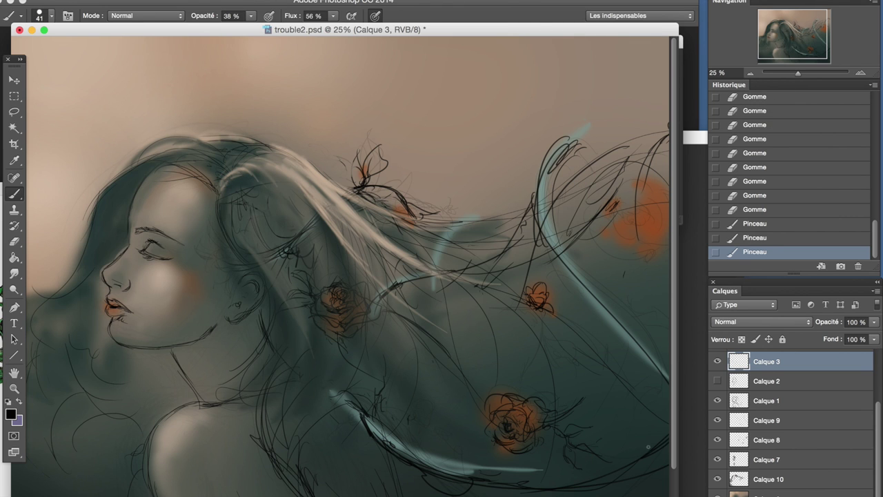
{"action": "left_click", "coordinate": [766, 479]}
{"action": "left_click", "coordinate": [116, 256]}
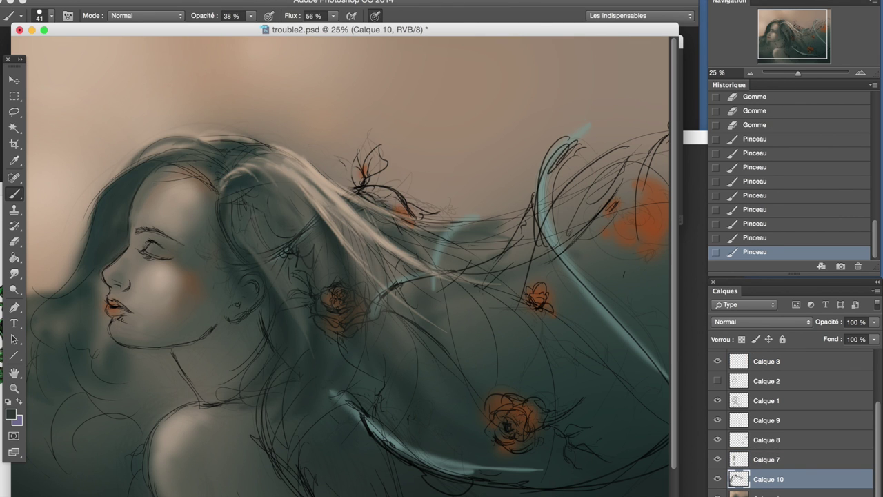
- Set the brush to 133, add a new layer above Calque 10 and choose dark green
{"action": "right_click", "coordinate": [102, 285]}
{"action": "double_click", "coordinate": [28, 185]}
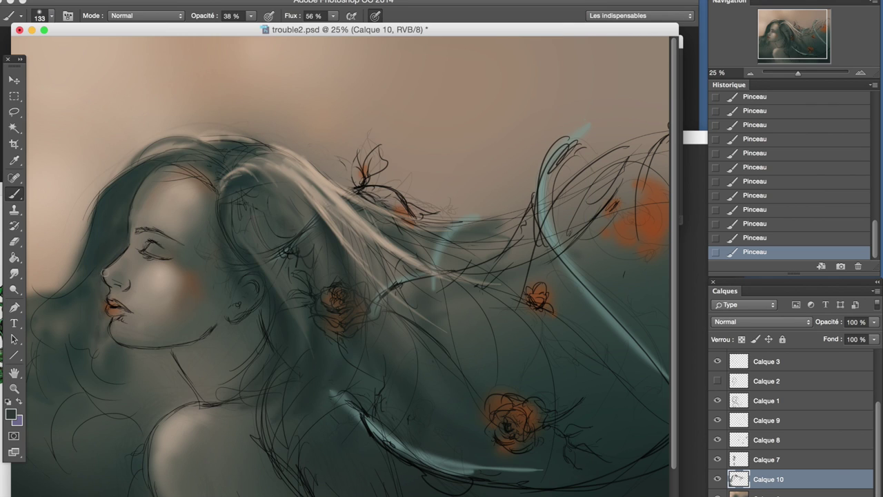
{"action": "key", "text": "ctrl+minus"}
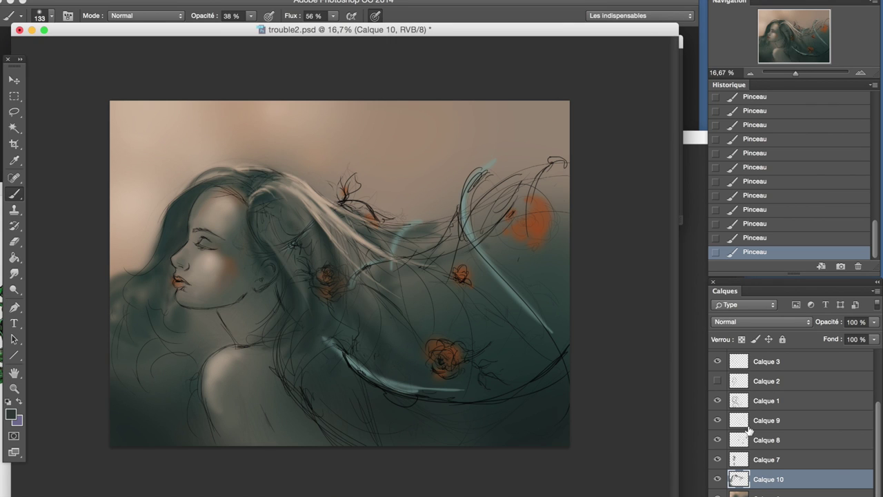
{"action": "key", "text": "ctrl+shift+alt+n"}
{"action": "left_click", "coordinate": [12, 413]}
{"action": "key", "text": "Return"}
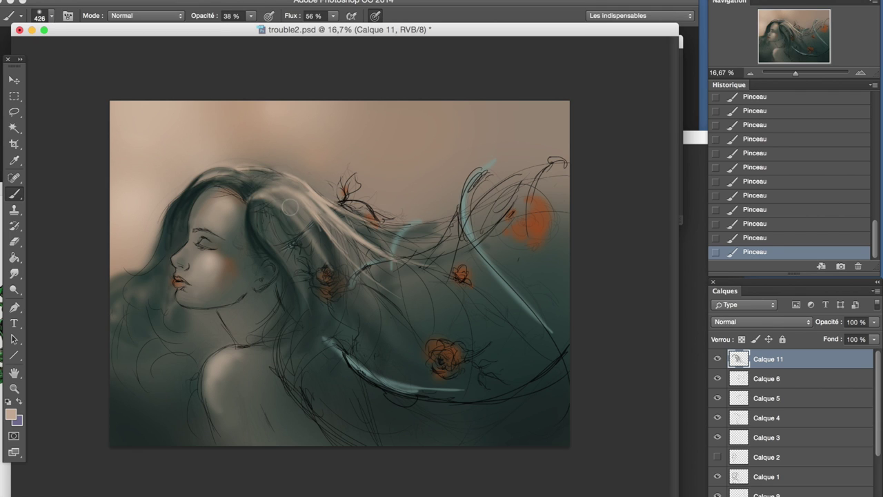
- Undo the last stroke, show Calque 2 again, and go back to painting on Calque 11
{"action": "left_click", "coordinate": [257, 198], "text": "alt"}
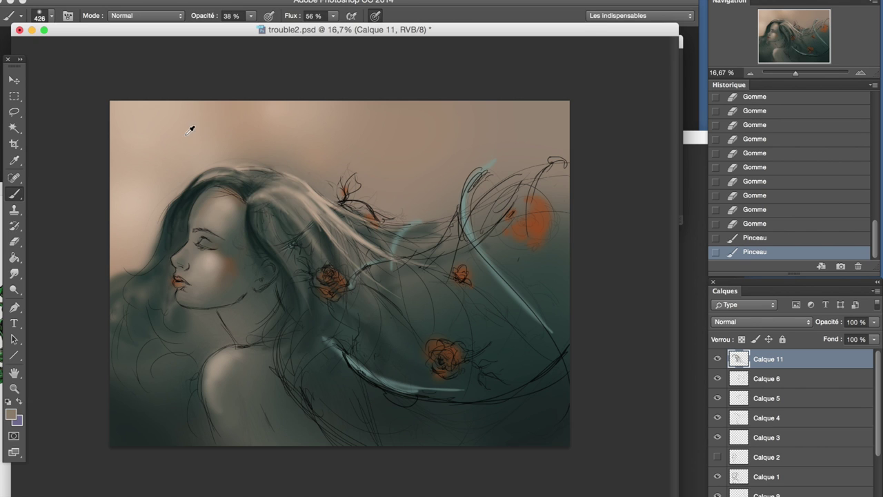
{"action": "key", "text": "ctrl+z"}
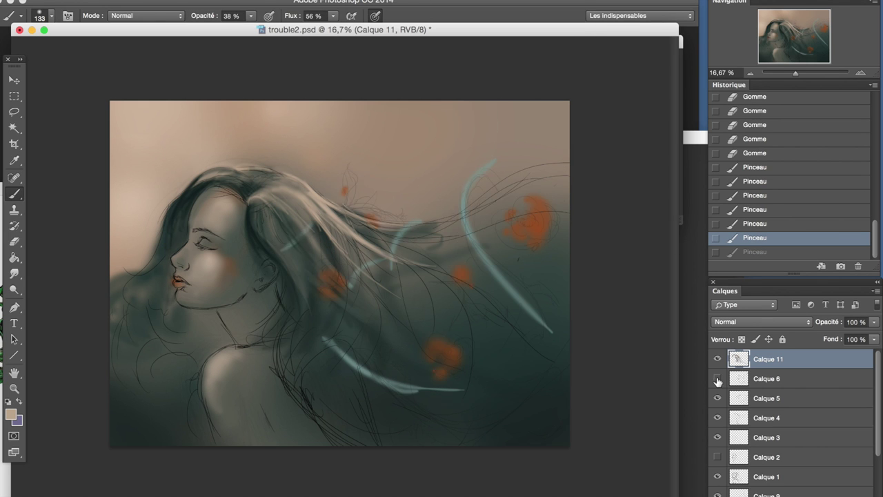
{"action": "left_click", "coordinate": [718, 494]}
{"action": "left_click", "coordinate": [718, 457]}
{"action": "left_click", "coordinate": [734, 456]}
{"action": "key", "text": "e"}
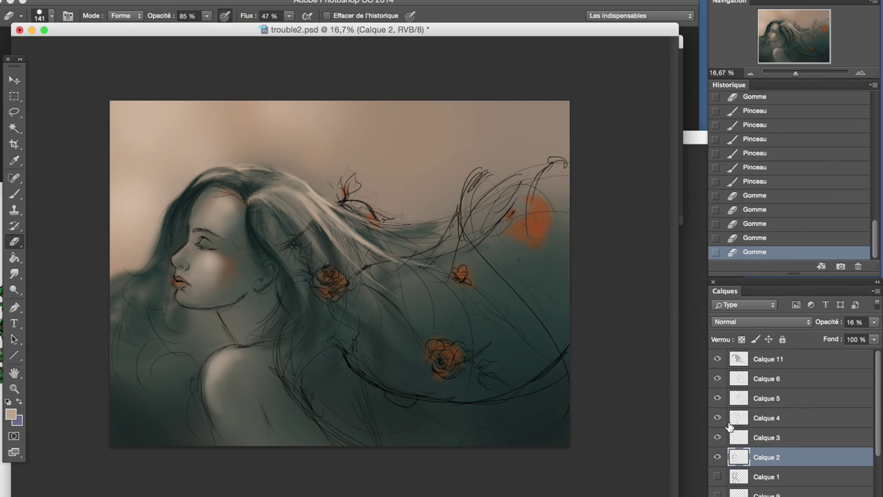
{"action": "left_click", "coordinate": [795, 365]}
{"action": "key", "text": "b"}
- Paint dark hair strands behind the shoulder on Calque 11
{"action": "left_click_drag", "start_coordinate": [277, 212], "coordinate": [310, 290]}
{"action": "key", "text": "ctrl+alt+z"}
{"action": "key", "text": "ctrl+alt+z"}
{"action": "key", "text": "ctrl+alt+z"}
{"action": "key", "text": "ctrl+shift+z"}
{"action": "key", "text": "ctrl+shift+z"}
{"action": "key", "text": "ctrl+shift+z"}
{"action": "mouse_move", "coordinate": [246, 322]}
{"action": "left_mouse_down"}
{"action": "mouse_move", "coordinate": [276, 339]}
{"action": "mouse_move", "coordinate": [269, 290]}
{"action": "left_mouse_up"}
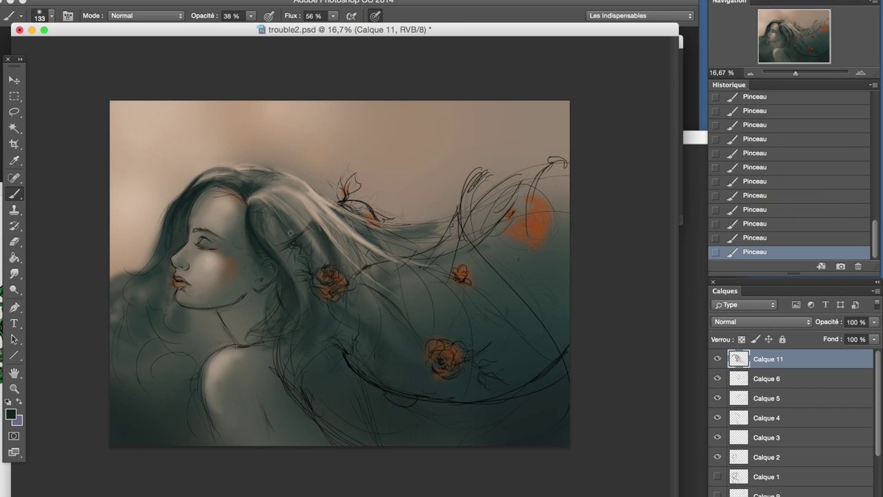
- On Calque 10, enlarge the brush to 1610 px and paint a broad dark stroke at upper right
{"action": "left_click", "coordinate": [162, 247], "text": "ctrl"}
{"action": "left_click", "coordinate": [162, 248], "text": "alt"}
{"action": "right_click", "coordinate": [165, 276]}
{"action": "left_click_drag", "start_coordinate": [43, 51], "coordinate": [264, 62]}
{"action": "key", "text": "Return"}
{"action": "left_click", "coordinate": [277, 350], "text": "alt"}
{"action": "right_click", "coordinate": [277, 350]}
{"action": "key", "text": "Return"}
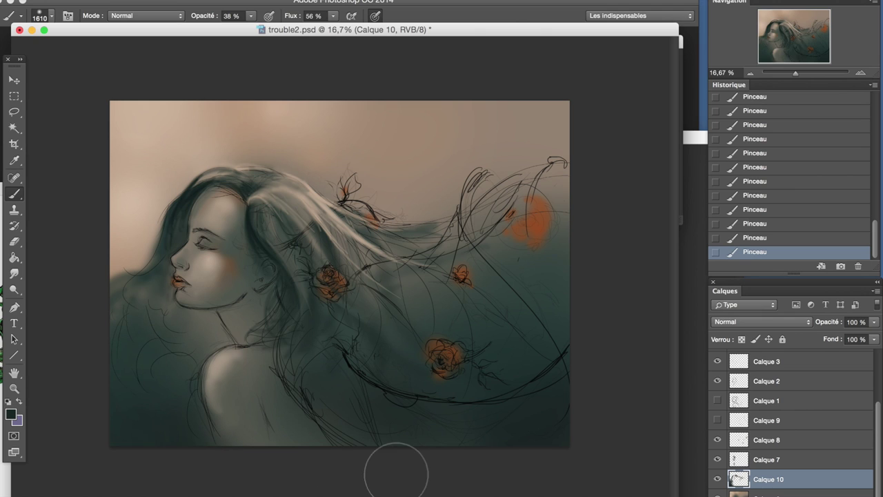
{"action": "left_click_drag", "start_coordinate": [515, 231], "coordinate": [545, 187]}
- Undo the broad stroke, erase the left hair edge, and darken the lower hair
{"action": "left_click", "coordinate": [789, 238]}
{"action": "key", "text": "e"}
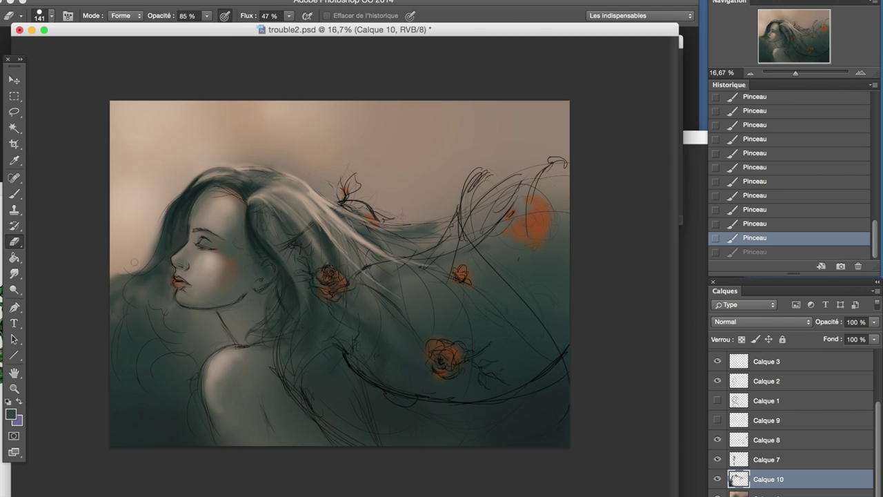
{"action": "left_click_drag", "start_coordinate": [111, 268], "coordinate": [155, 222]}
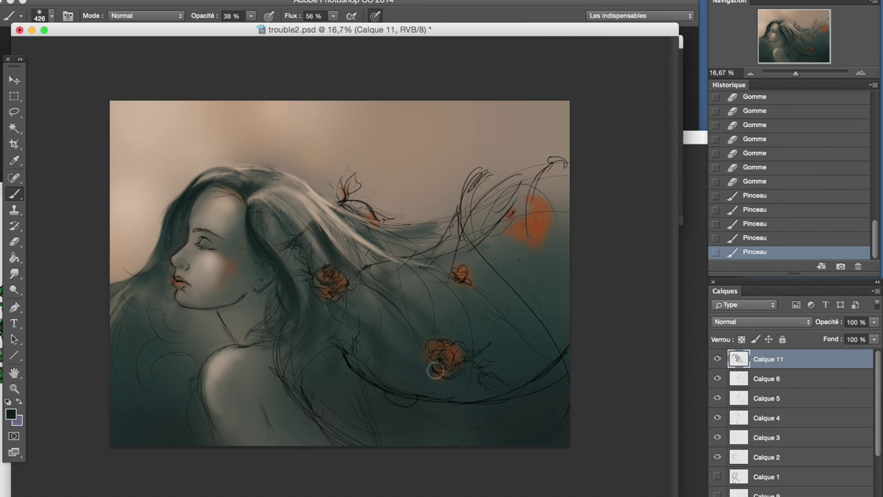
{"action": "left_click_drag", "start_coordinate": [436, 370], "coordinate": [429, 304]}
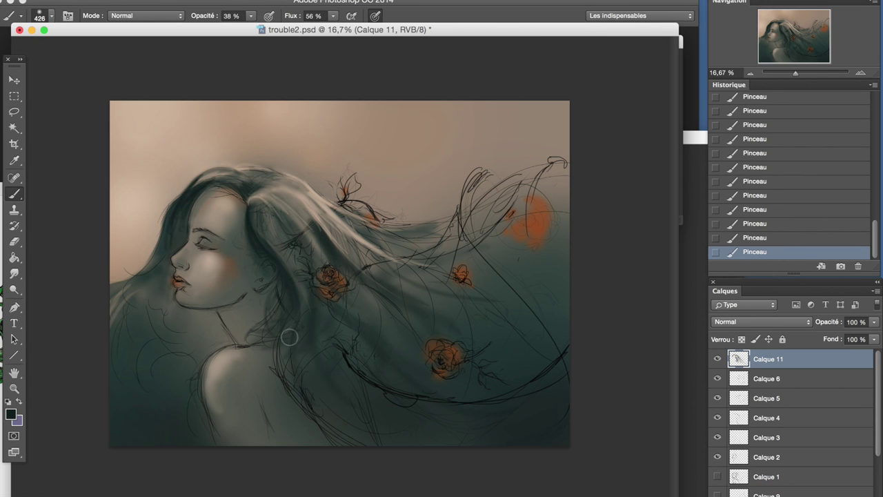
{"action": "scroll", "coordinate": [793, 448], "scroll_direction": "down", "scroll_amount": 3}
- Select Calque 10 and set the brush to 993 px at 63% opacity
{"action": "left_click", "coordinate": [766, 479]}
{"action": "right_click", "coordinate": [145, 55]}
{"action": "left_click_drag", "start_coordinate": [145, 55], "coordinate": [149, 55]}
{"action": "key", "text": "Return"}
{"action": "key", "text": "6"}
{"action": "key", "text": "3"}
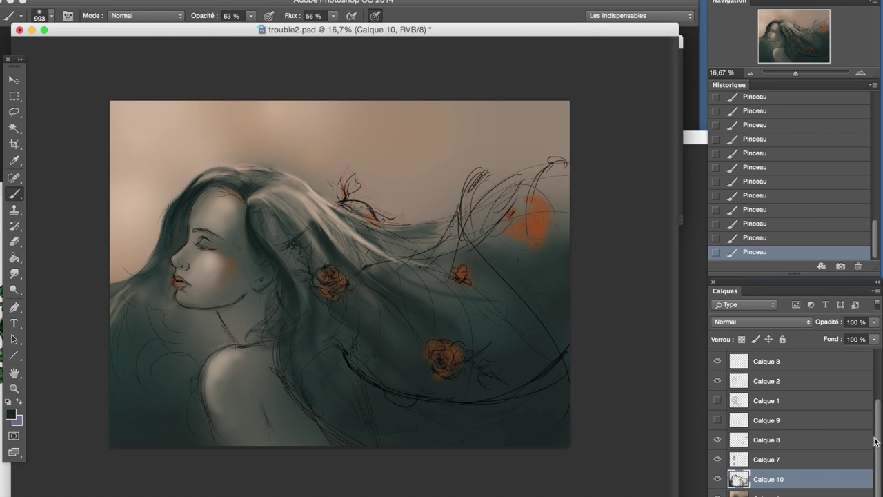
- On a new empty layer, paint soft teal strokes across the lower background
{"action": "key", "text": "ctrl+shift+alt+n"}
{"action": "left_click", "coordinate": [438, 207], "text": "alt"}
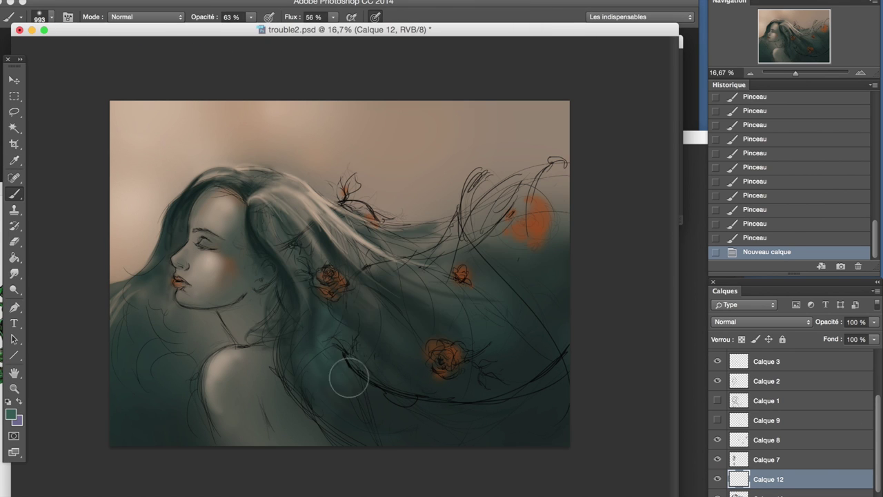
{"action": "left_click_drag", "start_coordinate": [346, 375], "coordinate": [483, 290]}
{"action": "left_click_drag", "start_coordinate": [402, 266], "coordinate": [559, 215]}
{"action": "mouse_move", "coordinate": [559, 216]}
{"action": "left_mouse_down"}
{"action": "mouse_move", "coordinate": [118, 355]}
{"action": "mouse_move", "coordinate": [131, 387]}
{"action": "left_mouse_up"}
{"action": "key", "text": "ctrl+z"}
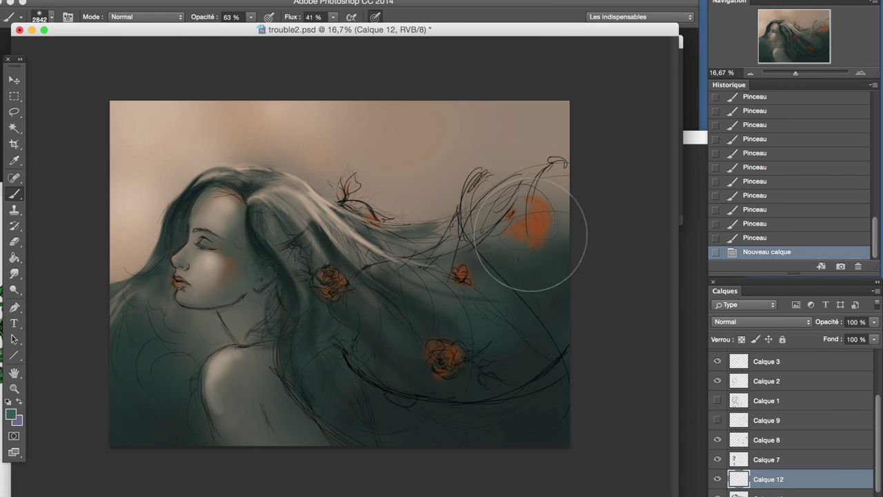
{"action": "left_click_drag", "start_coordinate": [532, 227], "coordinate": [387, 325]}
{"action": "left_click_drag", "start_coordinate": [530, 181], "coordinate": [520, 304]}
{"action": "scroll", "coordinate": [726, 383], "scroll_direction": "up", "scroll_amount": 1}
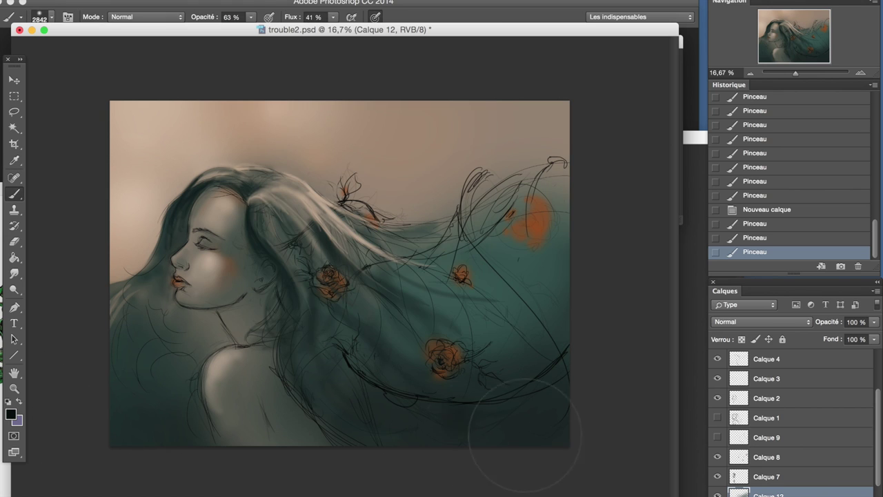
- Sample beige and teal from the canvas and shade the neck and shoulder in soft teal
{"action": "left_click_drag", "start_coordinate": [522, 423], "coordinate": [514, 257]}
{"action": "left_click", "coordinate": [300, 197], "text": "alt"}
{"action": "left_click", "coordinate": [494, 281], "text": "alt"}
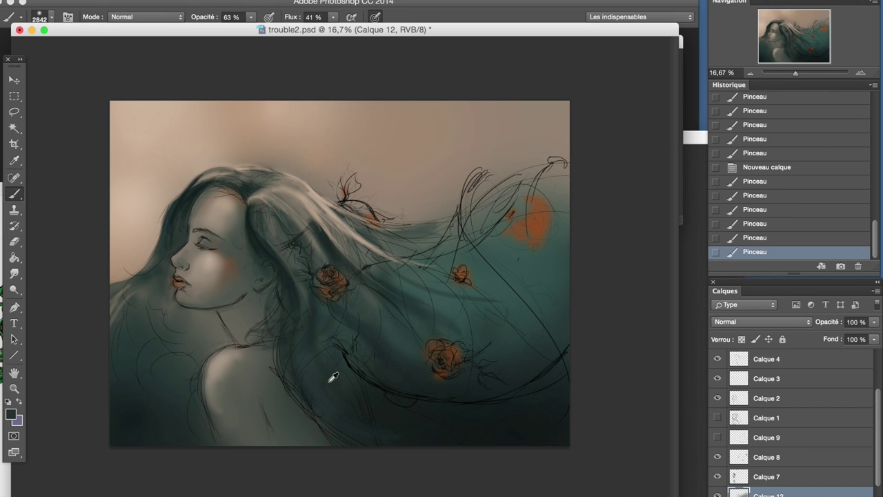
{"action": "left_click_drag", "start_coordinate": [628, 174], "coordinate": [617, 212]}
{"action": "left_click_drag", "start_coordinate": [191, 336], "coordinate": [201, 324]}
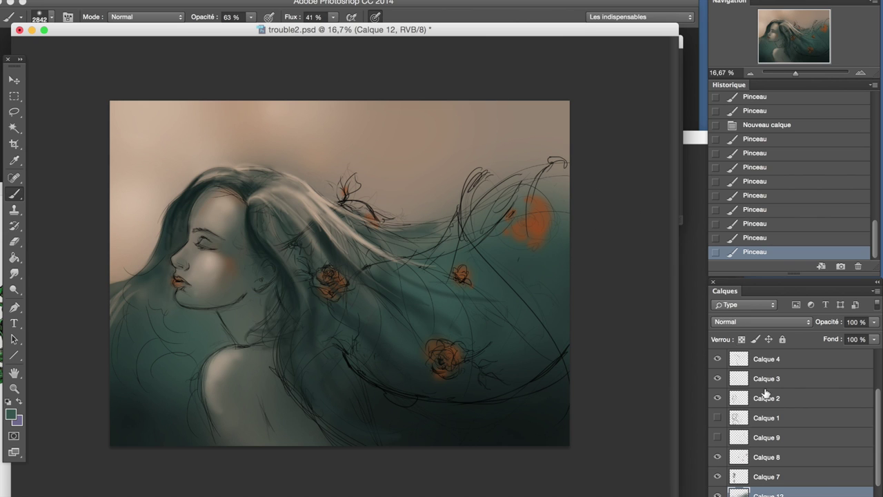
{"action": "scroll", "coordinate": [839, 432], "scroll_direction": "up", "scroll_amount": 3}
{"action": "left_click", "coordinate": [766, 359]}
{"action": "left_click", "coordinate": [388, 322], "text": "alt"}
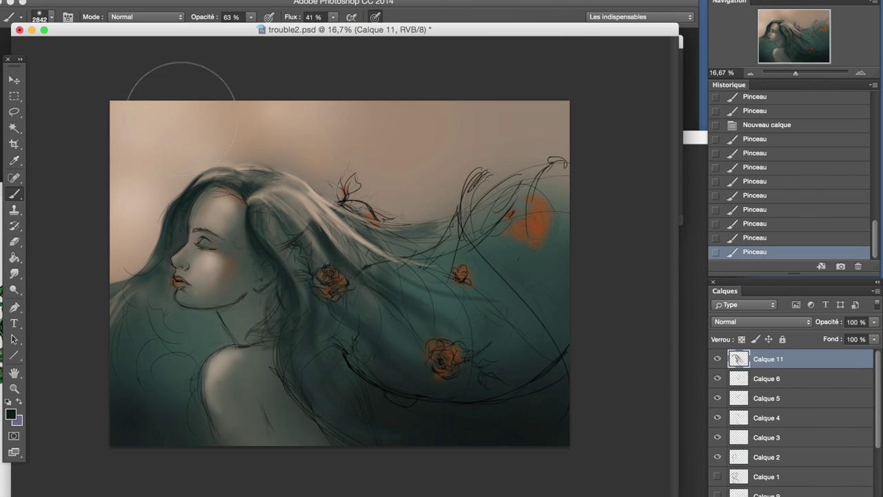
- Move Calque 11 below Calque 5 and paint light highlights along the upper hair wave
{"action": "mouse_move", "coordinate": [434, 251]}
{"action": "left_mouse_down"}
{"action": "mouse_move", "coordinate": [529, 250]}
{"action": "mouse_move", "coordinate": [467, 339]}
{"action": "mouse_move", "coordinate": [548, 374]}
{"action": "left_mouse_up"}
{"action": "key", "text": "ctrl+bracketleft"}
{"action": "key", "text": "ctrl+bracketleft"}
{"action": "key", "text": "ctrl+bracketleft"}
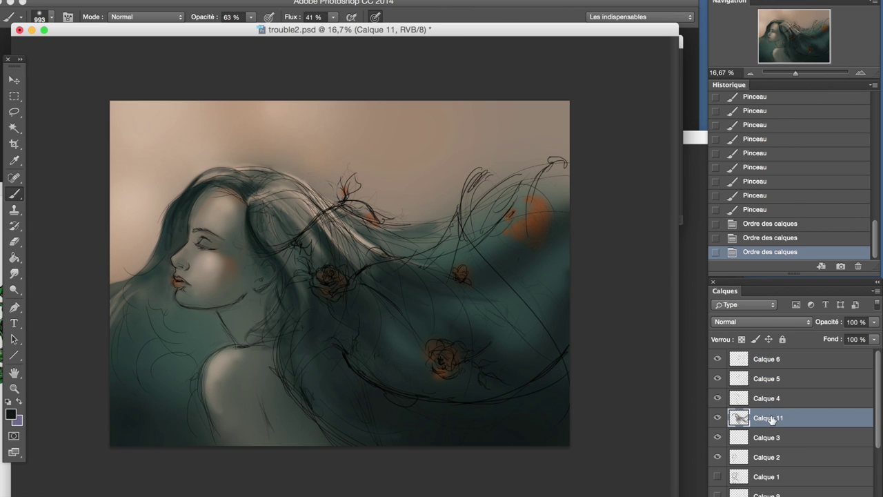
{"action": "key", "text": "ctrl+bracketright"}
{"action": "left_click_drag", "start_coordinate": [421, 231], "coordinate": [601, 187]}
{"action": "left_click_drag", "start_coordinate": [384, 228], "coordinate": [570, 156]}
{"action": "mouse_move", "coordinate": [431, 245]}
{"action": "left_mouse_down"}
{"action": "mouse_move", "coordinate": [552, 176]}
{"action": "mouse_move", "coordinate": [570, 154]}
{"action": "left_mouse_up"}
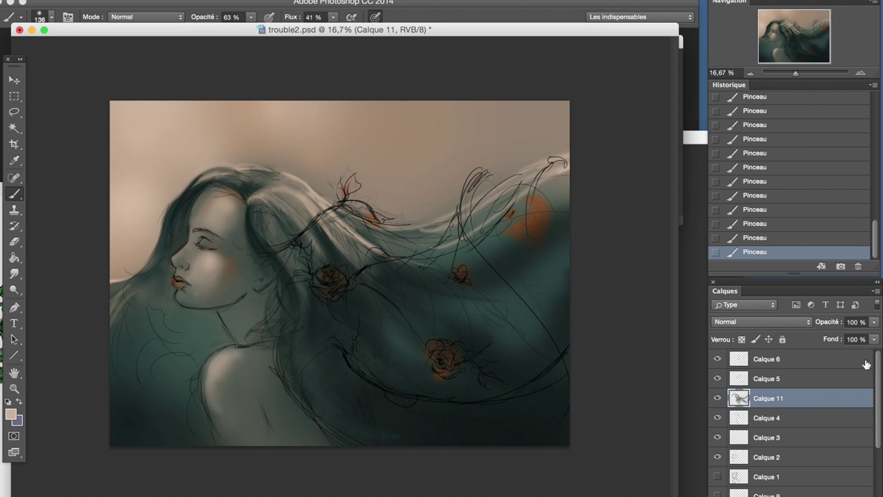
- On a new layer, paint warm colour into the lower rose and darken the hair near the top
{"action": "key", "text": "ctrl+shift+alt+n"}
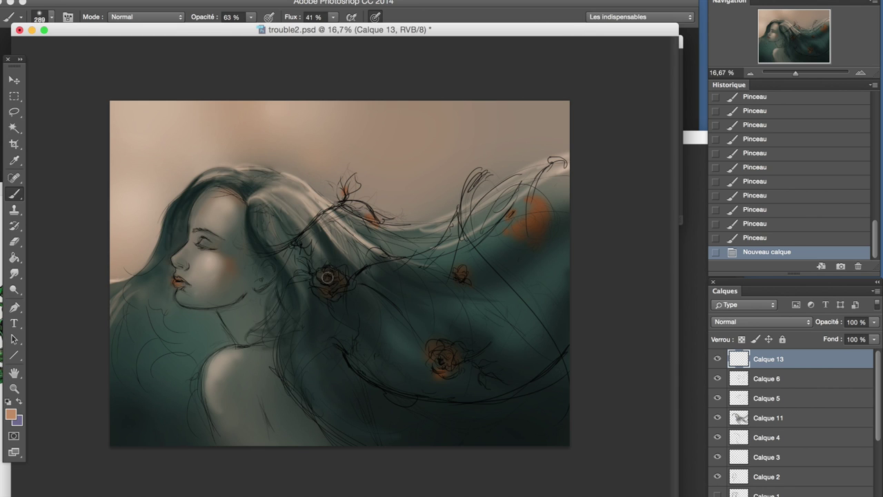
{"action": "left_click_drag", "start_coordinate": [327, 278], "coordinate": [332, 283]}
{"action": "left_click_drag", "start_coordinate": [768, 359], "coordinate": [768, 398]}
{"action": "left_click_drag", "start_coordinate": [441, 352], "coordinate": [449, 359]}
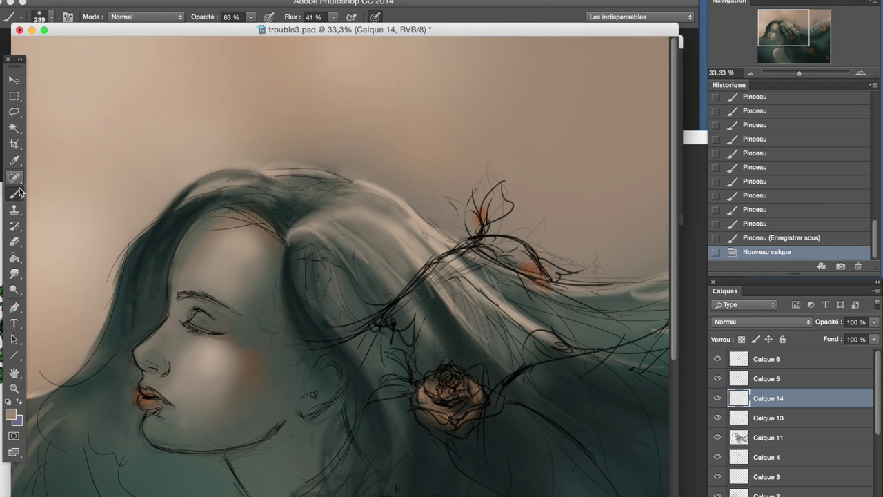
{"action": "left_click", "coordinate": [13, 194]}
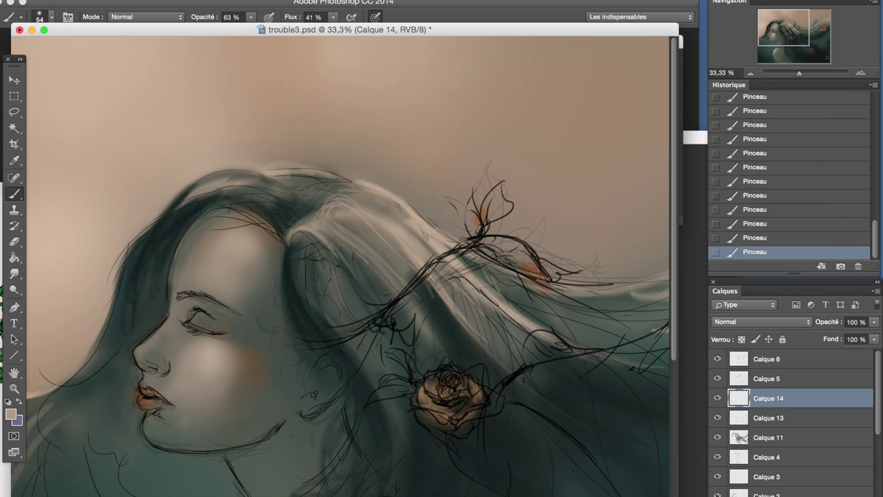
{"action": "left_click_drag", "start_coordinate": [300, 183], "coordinate": [335, 178]}
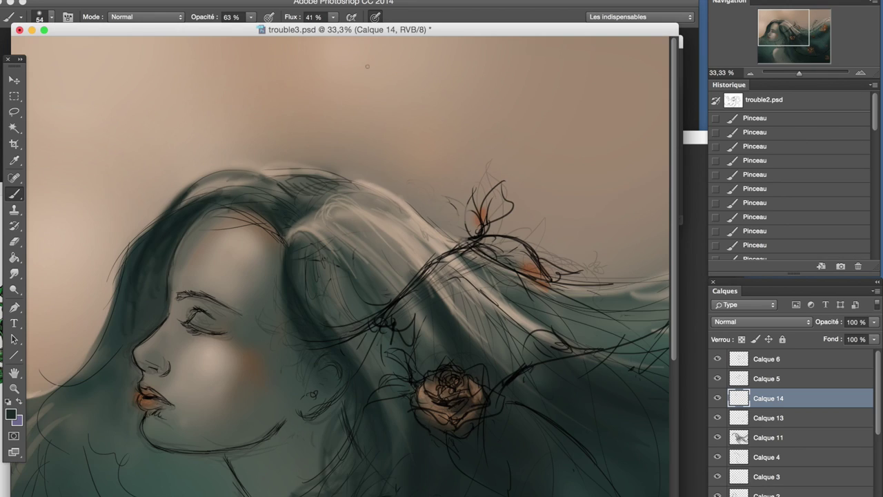
- Float the painting window beside the reference photo and paint faint dark strokes into the hair
{"action": "mouse_move", "coordinate": [349, 29]}
{"action": "left_mouse_down"}
{"action": "mouse_move", "coordinate": [443, 78]}
{"action": "mouse_move", "coordinate": [390, 78]}
{"action": "left_mouse_up"}
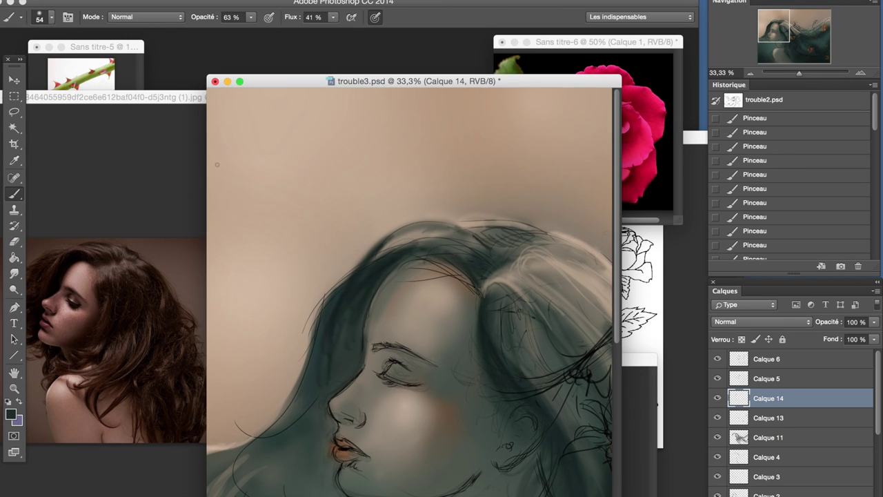
{"action": "left_click_drag", "start_coordinate": [483, 277], "coordinate": [580, 252]}
{"action": "left_click", "coordinate": [457, 199], "text": "alt"}
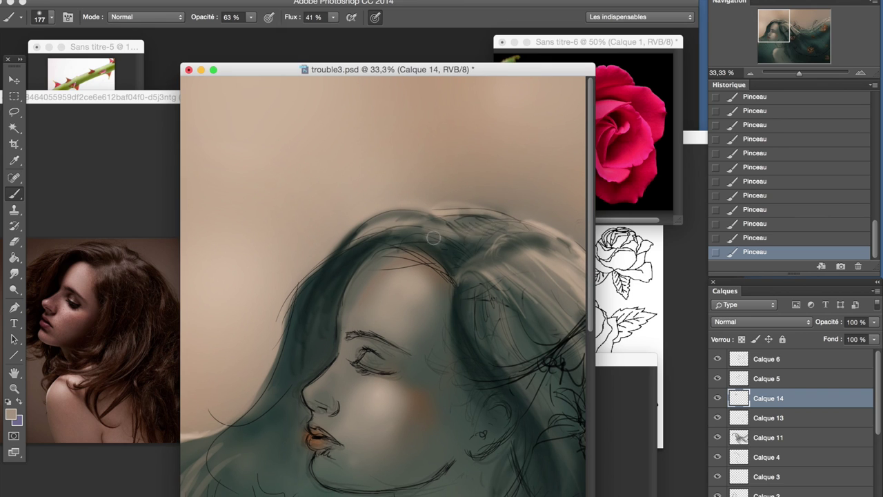
{"action": "left_click_drag", "start_coordinate": [457, 207], "coordinate": [362, 207]}
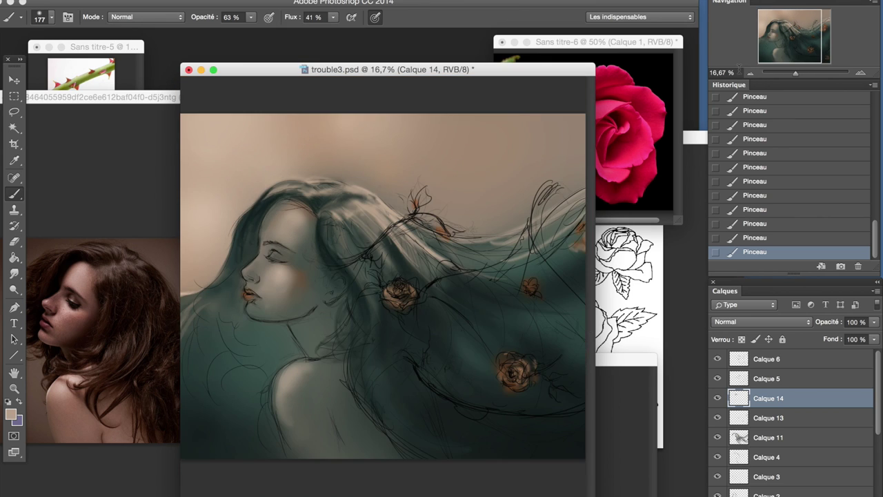
{"action": "left_click_drag", "start_coordinate": [447, 240], "coordinate": [315, 148]}
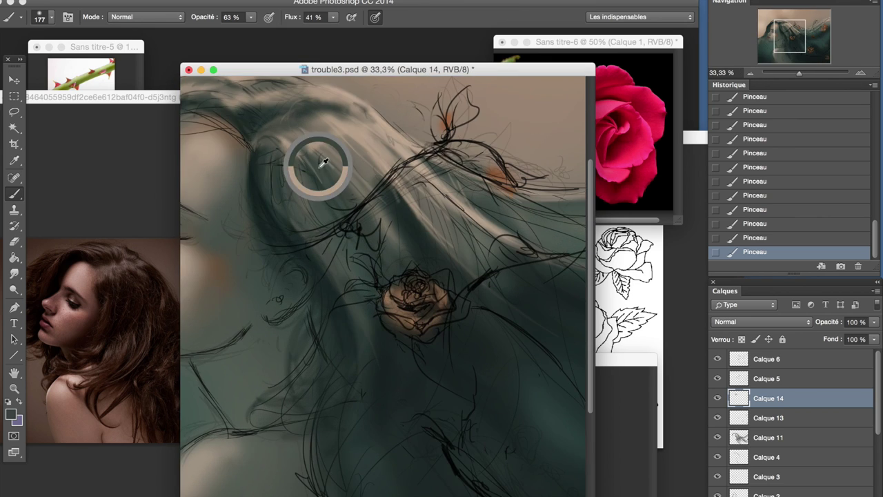
{"action": "left_click_drag", "start_coordinate": [335, 208], "coordinate": [383, 219]}
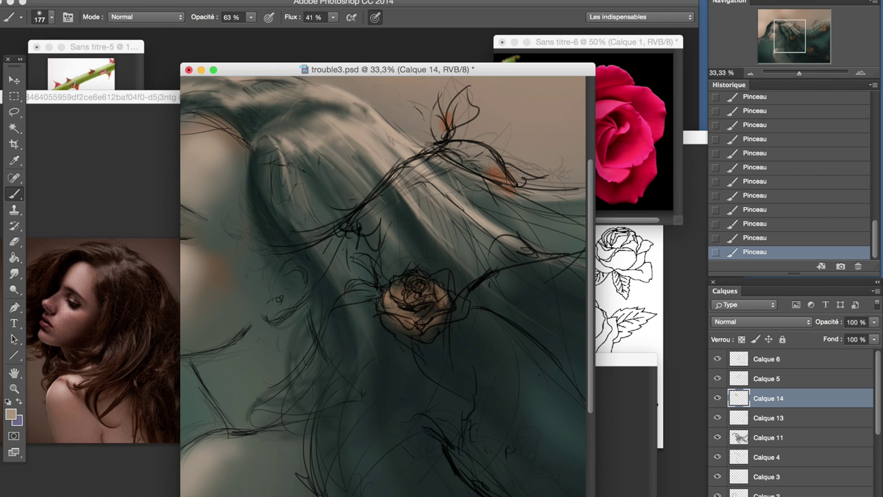
- Zoom between 16.67% and 25% to compare recent hair strokes and shrink the brush for detail
{"action": "left_click", "coordinate": [749, 72]}
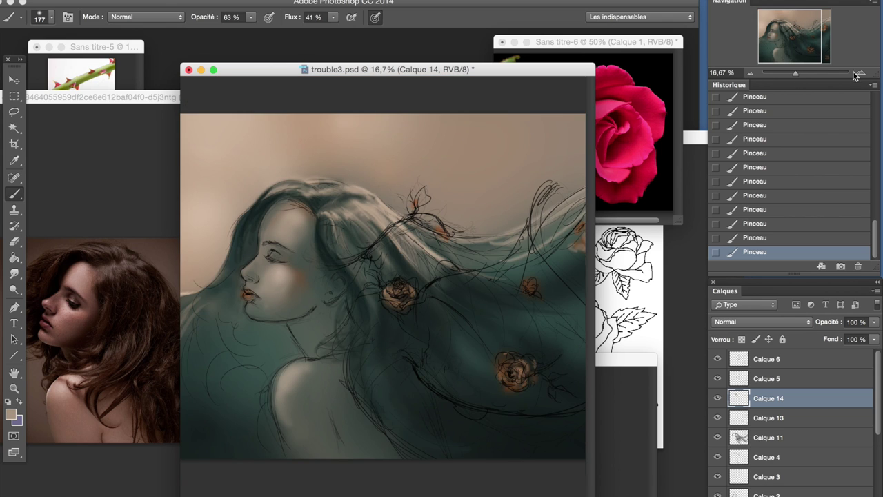
{"action": "key", "text": "ctrl+plus"}
{"action": "key", "text": "ctrl+alt+z"}
{"action": "key", "text": "ctrl+alt+z"}
{"action": "key", "text": "ctrl+alt+z"}
{"action": "key", "text": "ctrl+shift+z"}
{"action": "key", "text": "ctrl+shift+z"}
{"action": "key", "text": "ctrl+shift+z"}
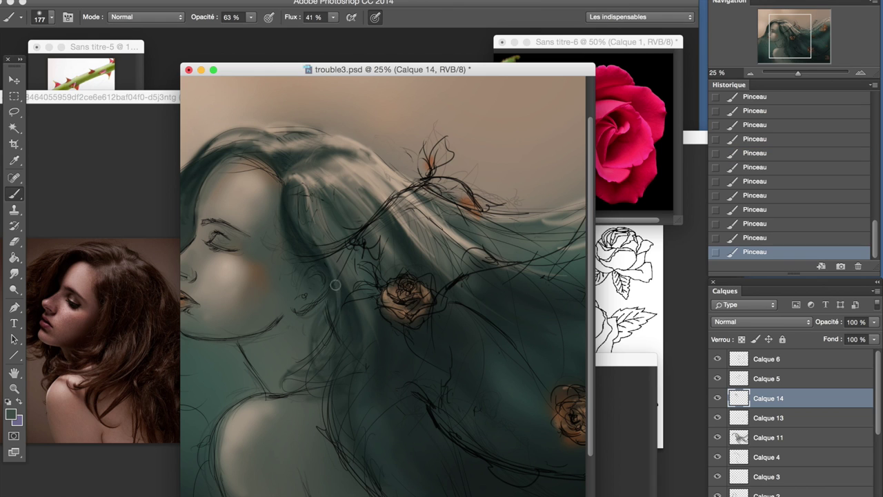
{"action": "key", "text": "ctrl+minus"}
{"action": "key", "text": "ctrl+minus"}
{"action": "left_click", "coordinate": [860, 74]}
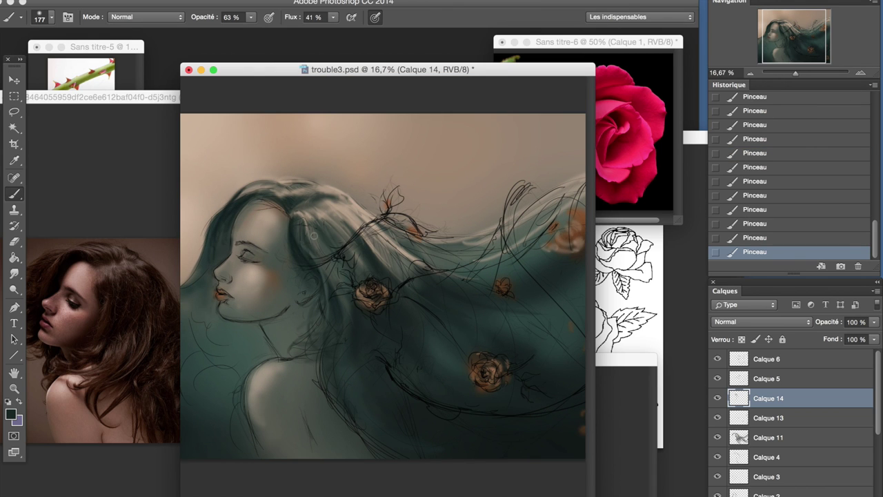
{"action": "right_click", "coordinate": [276, 281]}
{"action": "scroll", "coordinate": [276, 280], "scroll_direction": "up", "scroll_amount": 2}
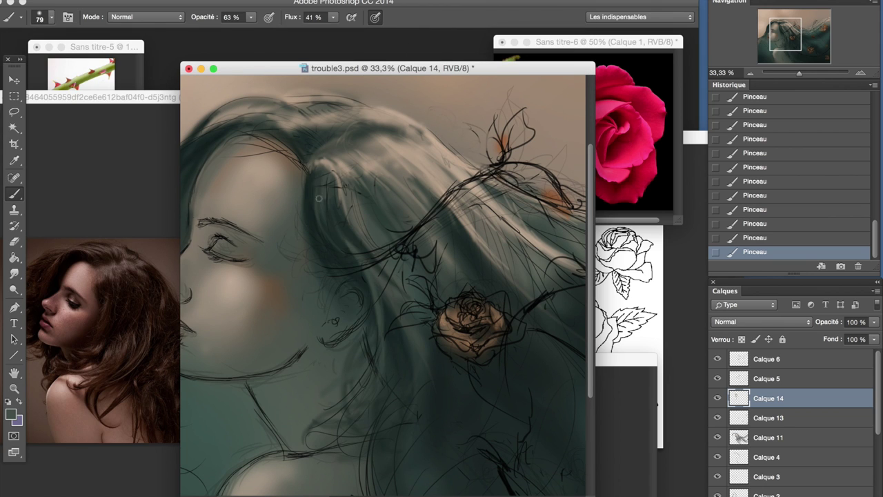
{"action": "left_click", "coordinate": [750, 73]}
- Set a 289 px brush with a sampled teal and revert to an earlier painting state
{"action": "left_click", "coordinate": [414, 200], "text": "alt"}
{"action": "right_click", "coordinate": [391, 263]}
{"action": "left_click", "coordinate": [455, 269], "text": "alt"}
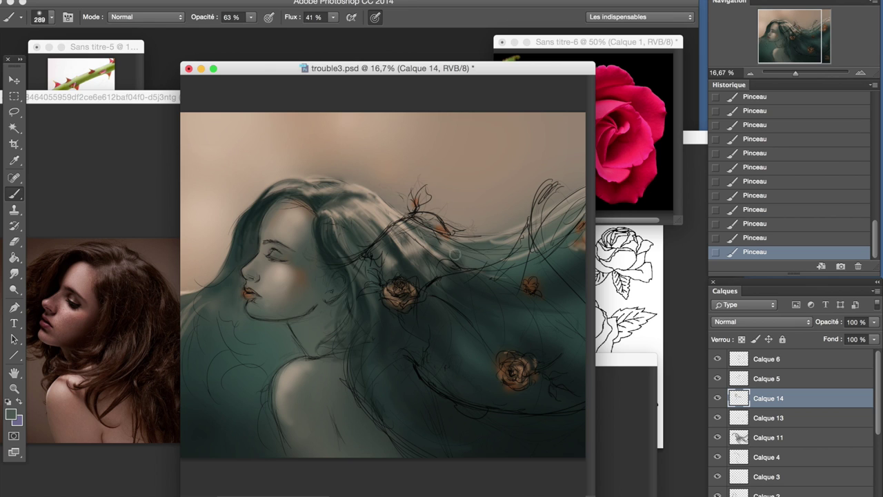
{"action": "left_click", "coordinate": [10, 414]}
{"action": "key", "text": "Return"}
{"action": "scroll", "coordinate": [383, 285], "scroll_direction": "right", "scroll_amount": 3}
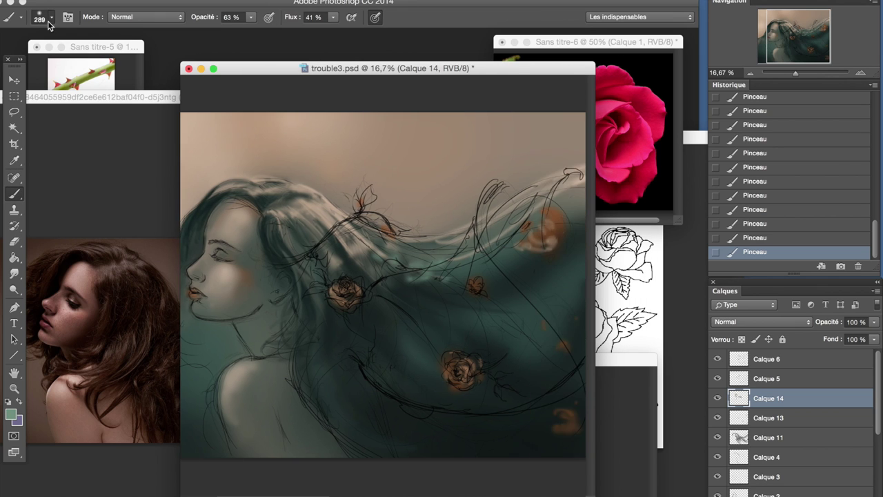
{"action": "left_click", "coordinate": [785, 153]}
- Paint beige strokes over the hair and sample teal from the lower right hair
{"action": "left_click", "coordinate": [437, 265], "text": "alt"}
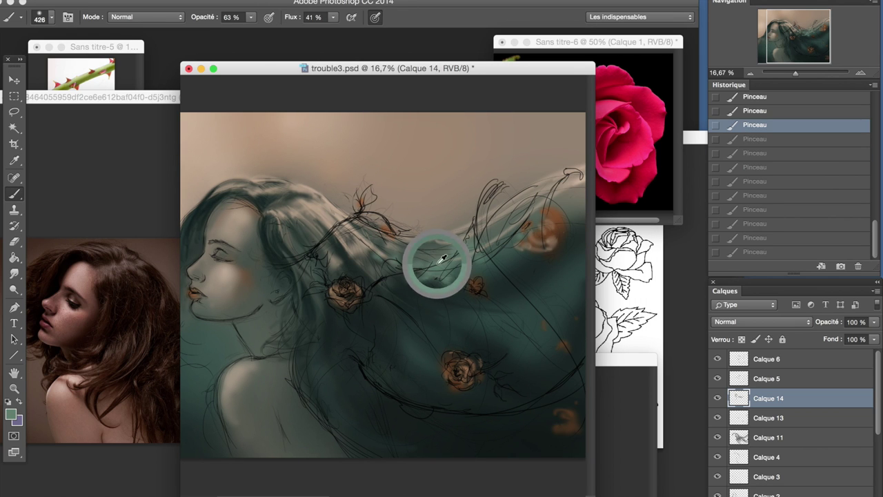
{"action": "left_click_drag", "start_coordinate": [437, 265], "coordinate": [364, 255]}
{"action": "left_click", "coordinate": [319, 209], "text": "alt"}
{"action": "scroll", "coordinate": [431, 258], "scroll_direction": "left", "scroll_amount": 3}
{"action": "left_click", "coordinate": [431, 258], "text": "alt"}
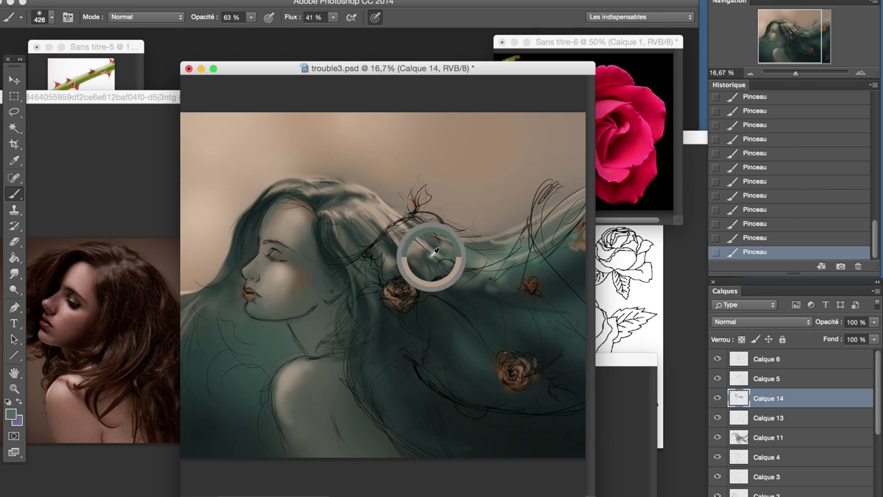
{"action": "key", "text": "super+plus"}
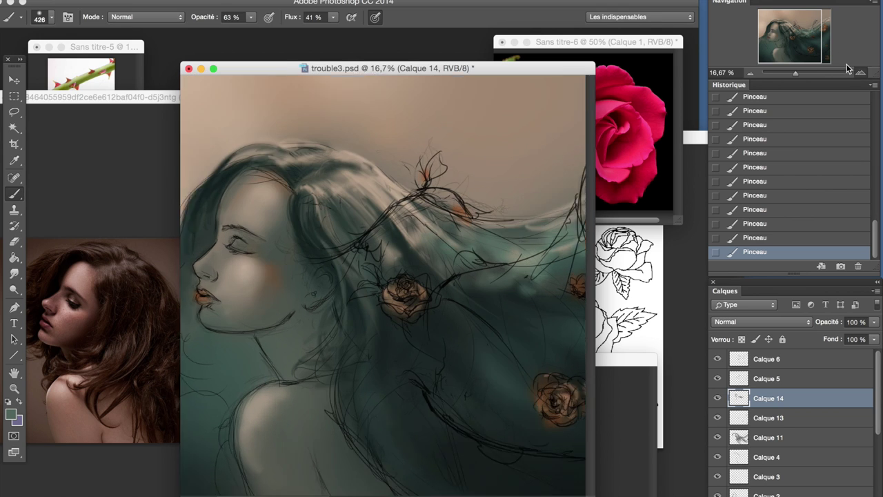
- Add layer Calque 15, fade Calque 6 to 30%, and paint a black curved branch across the hair
{"action": "left_click", "coordinate": [793, 359]}
{"action": "key", "text": "super+shift+n"}
{"action": "key", "text": "Return"}
{"action": "left_click", "coordinate": [759, 378]}
{"action": "key", "text": "5"}
{"action": "left_click", "coordinate": [759, 359]}
{"action": "key", "text": "Return"}
{"action": "key", "text": "b"}
{"action": "mouse_move", "coordinate": [388, 302]}
{"action": "left_mouse_down"}
{"action": "mouse_move", "coordinate": [515, 227]}
{"action": "mouse_move", "coordinate": [540, 250]}
{"action": "left_mouse_up"}
- Paint dark curling strokes, then trim the branch with the Eraser and a Lasso deletion
{"action": "left_click_drag", "start_coordinate": [365, 284], "coordinate": [413, 297]}
{"action": "key", "text": "ctrl+minus"}
{"action": "key", "text": "ctrl+plus"}
{"action": "key", "text": "e"}
{"action": "left_click_drag", "start_coordinate": [401, 278], "coordinate": [432, 245]}
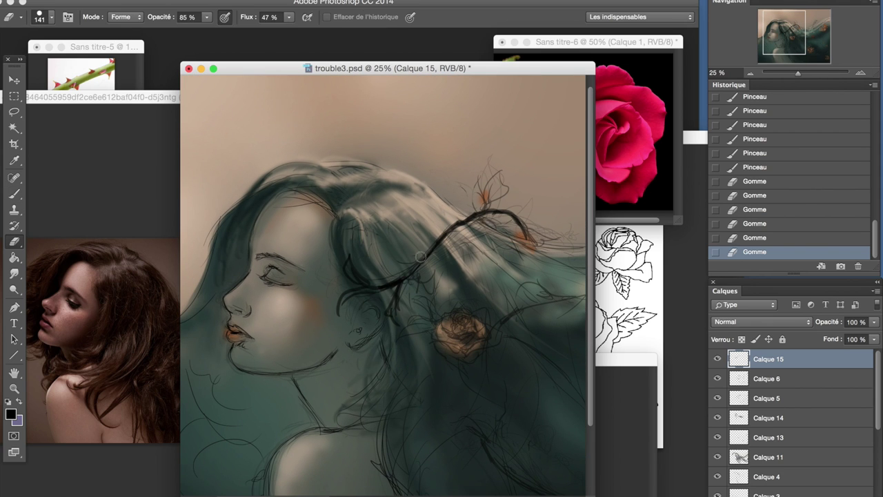
{"action": "key", "text": "l"}
{"action": "left_click_drag", "start_coordinate": [574, 198], "coordinate": [414, 149]}
{"action": "key", "text": "Delete"}
{"action": "key", "text": "ctrl+d"}
- Redraw the dark branch as a long curve and add a flat light tan highlight along it
{"action": "key", "text": "b"}
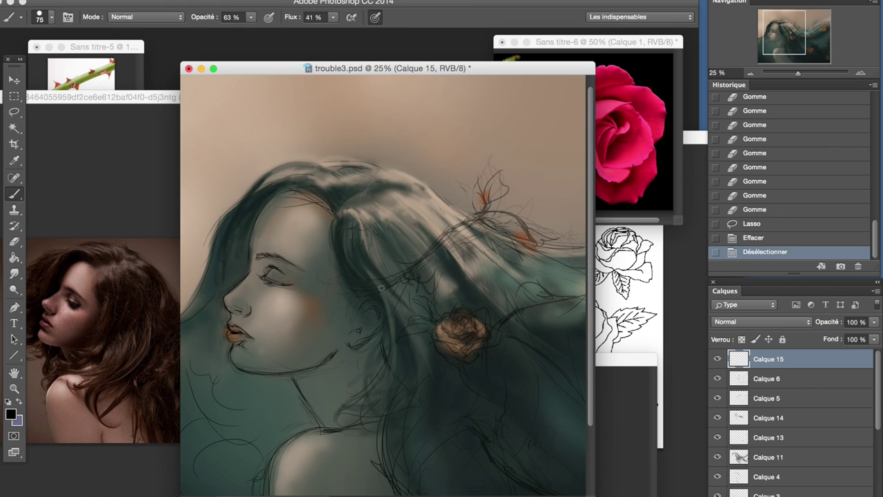
{"action": "left_click_drag", "start_coordinate": [453, 224], "coordinate": [373, 286]}
{"action": "left_click_drag", "start_coordinate": [422, 255], "coordinate": [526, 240]}
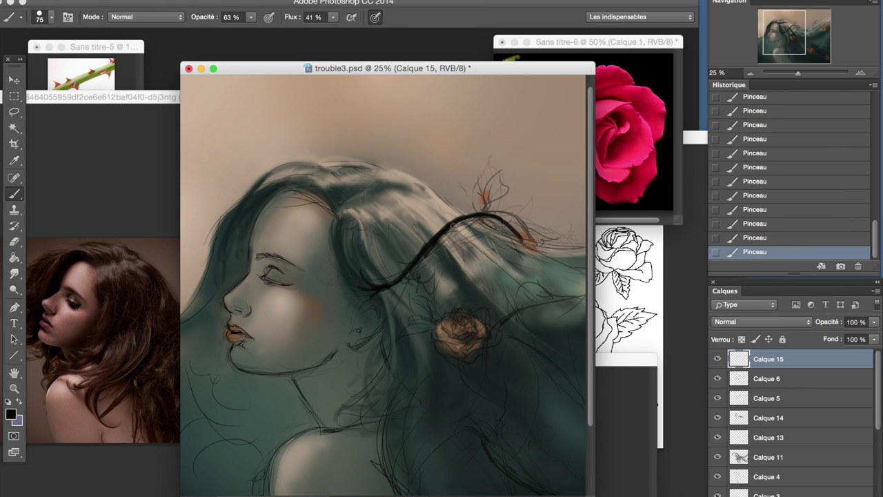
{"action": "left_click", "coordinate": [439, 241], "text": "alt"}
{"action": "left_click", "coordinate": [753, 238]}
{"action": "left_click_drag", "start_coordinate": [343, 290], "coordinate": [379, 282]}
- Erase a small part of the branch and add dark strokes to the hair below it
{"action": "key", "text": "ctrl+minus"}
{"action": "key", "text": "ctrl+plus"}
{"action": "key", "text": "e"}
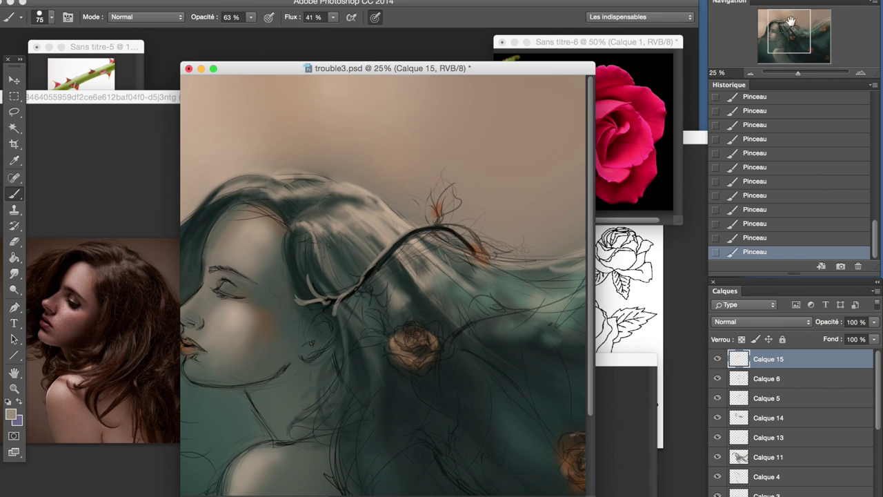
{"action": "left_click_drag", "start_coordinate": [455, 238], "coordinate": [475, 257]}
{"action": "key", "text": "b"}
{"action": "mouse_move", "coordinate": [374, 271]}
{"action": "left_mouse_down"}
{"action": "mouse_move", "coordinate": [341, 297]}
{"action": "mouse_move", "coordinate": [334, 326]}
{"action": "left_mouse_up"}
{"action": "left_click_drag", "start_coordinate": [342, 295], "coordinate": [336, 330]}
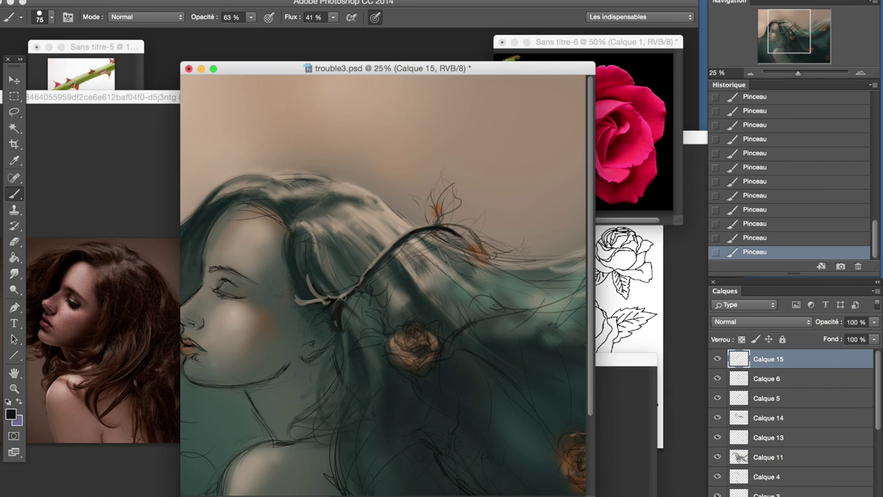
- Sample a brown, compare earlier history states, and restore the latest branch strokes
{"action": "left_click", "coordinate": [751, 73]}
{"action": "left_click", "coordinate": [860, 73]}
{"action": "left_click", "coordinate": [860, 73]}
{"action": "left_click", "coordinate": [456, 183], "text": "alt"}
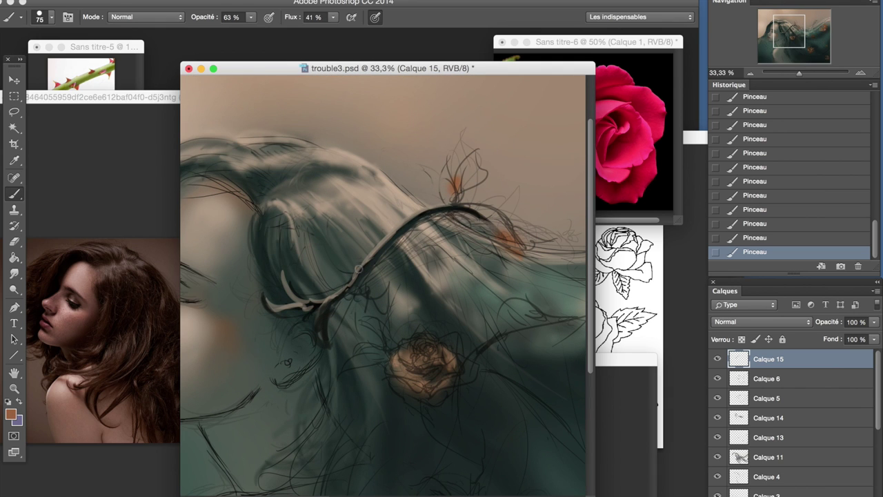
{"action": "key", "text": "ctrl+minus"}
{"action": "key", "text": "ctrl+minus"}
{"action": "key", "text": "ctrl+plus"}
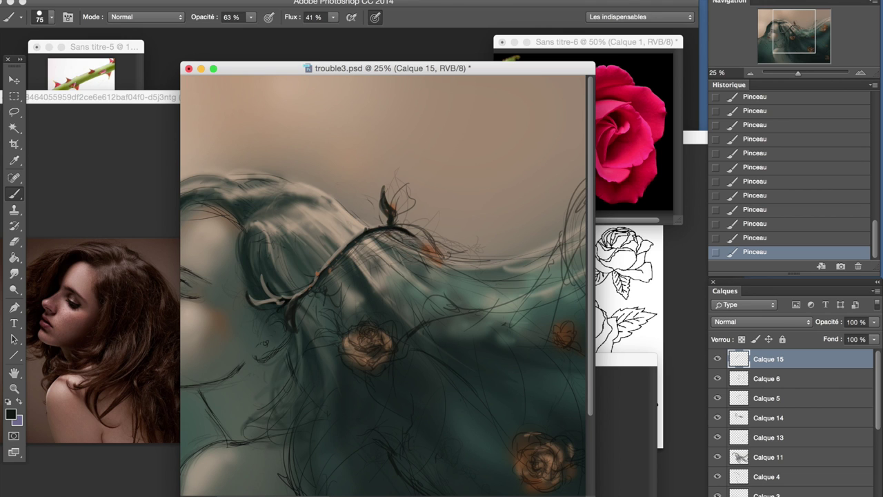
{"action": "key", "text": "ctrl+minus"}
{"action": "left_click", "coordinate": [825, 153]}
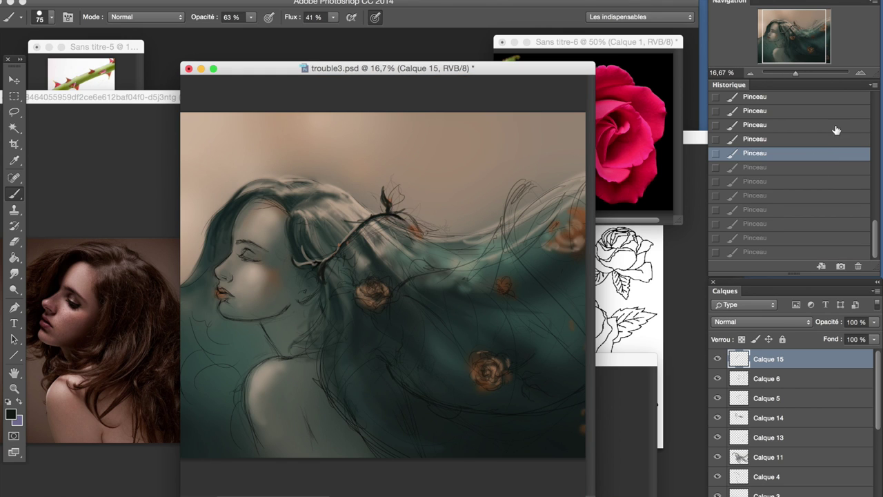
{"action": "left_click", "coordinate": [828, 138]}
{"action": "left_click", "coordinate": [860, 73]}
{"action": "left_click", "coordinate": [861, 73]}
{"action": "left_click", "coordinate": [828, 251]}
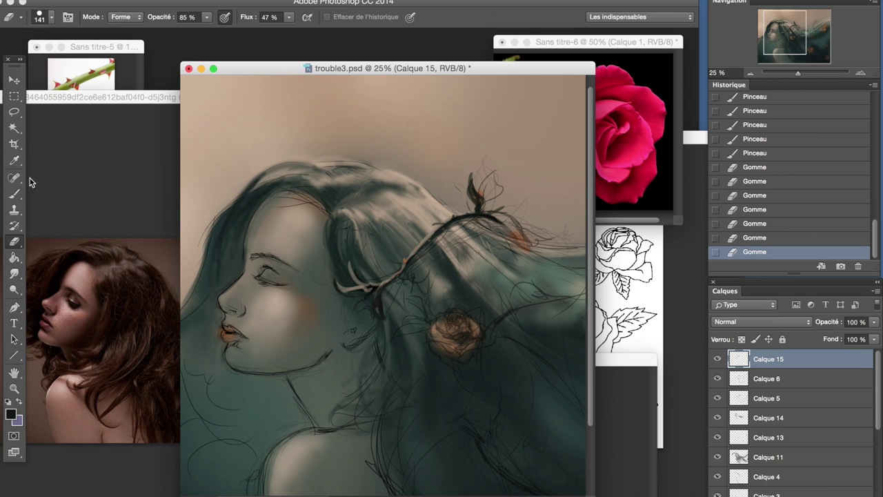
- Paint dark strokes into the hair on Calque 15, varying the brush opacity between strokes
{"action": "key", "text": "8"}
{"action": "key", "text": "1"}
{"action": "mouse_move", "coordinate": [372, 296]}
{"action": "left_mouse_down"}
{"action": "mouse_move", "coordinate": [428, 198]}
{"action": "mouse_move", "coordinate": [387, 200]}
{"action": "left_mouse_up"}
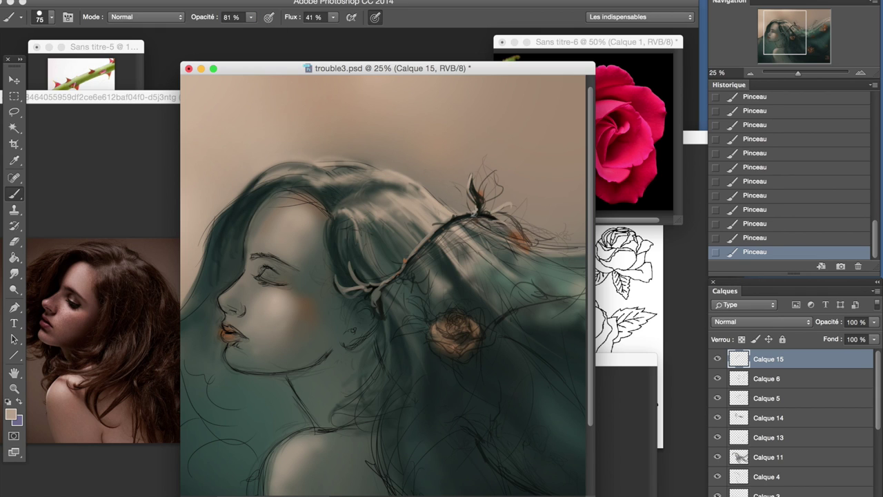
{"action": "left_click", "coordinate": [750, 73]}
{"action": "left_click", "coordinate": [860, 72]}
{"action": "mouse_move", "coordinate": [397, 221]}
{"action": "left_mouse_down"}
{"action": "mouse_move", "coordinate": [431, 193]}
{"action": "mouse_move", "coordinate": [448, 197]}
{"action": "left_mouse_up"}
{"action": "key", "text": "4"}
{"action": "key", "text": "1"}
{"action": "left_click", "coordinate": [750, 73]}
{"action": "left_click", "coordinate": [861, 73]}
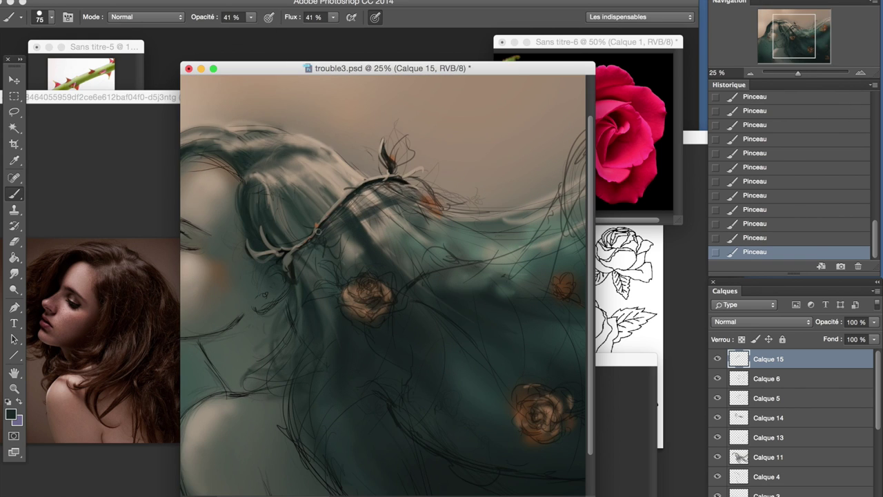
{"action": "mouse_move", "coordinate": [434, 207]}
{"action": "left_mouse_down"}
{"action": "mouse_move", "coordinate": [476, 167]}
{"action": "mouse_move", "coordinate": [418, 283]}
{"action": "mouse_move", "coordinate": [525, 386]}
{"action": "left_mouse_up"}
- Add more dark hair strands and erase parts of them with the Eraser
{"action": "left_click_drag", "start_coordinate": [799, 73], "coordinate": [796, 76]}
{"action": "left_click", "coordinate": [861, 73]}
{"action": "key", "text": "5"}
{"action": "key", "text": "5"}
{"action": "left_click_drag", "start_coordinate": [459, 169], "coordinate": [531, 386]}
{"action": "left_click_drag", "start_coordinate": [469, 190], "coordinate": [511, 223]}
{"action": "key", "text": "ctrl+minus"}
{"action": "key", "text": "e"}
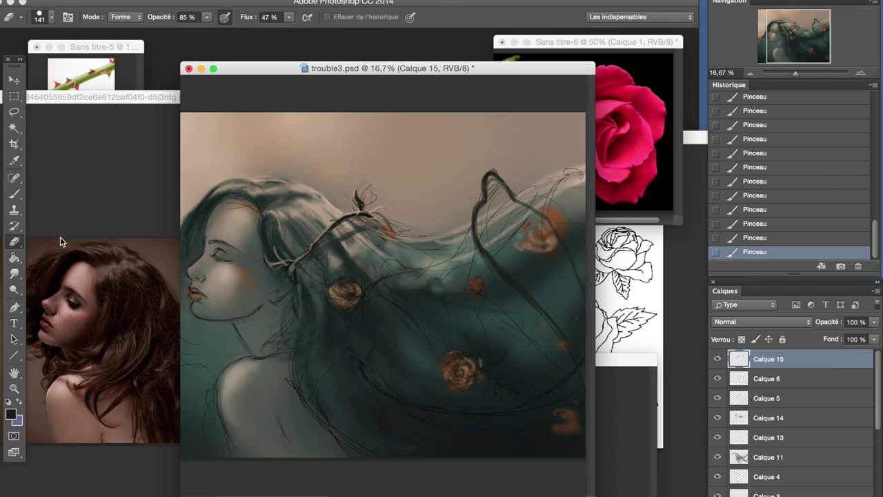
{"action": "mouse_move", "coordinate": [510, 194]}
{"action": "left_mouse_down"}
{"action": "mouse_move", "coordinate": [584, 263]}
{"action": "mouse_move", "coordinate": [546, 227]}
{"action": "left_mouse_up"}
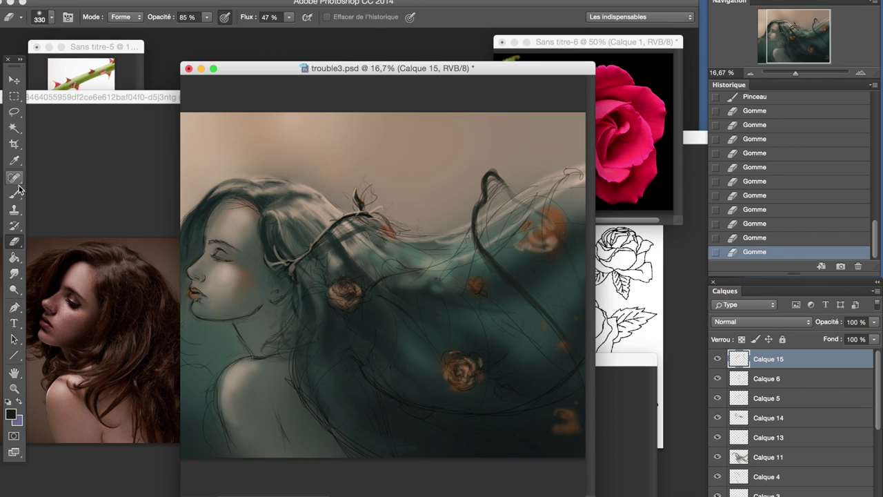
{"action": "key", "text": "b"}
{"action": "left_click_drag", "start_coordinate": [501, 178], "coordinate": [529, 193]}
- Paint small strokes into the hair and erase stray ones
{"action": "left_click_drag", "start_coordinate": [818, 38], "coordinate": [810, 37]}
{"action": "mouse_move", "coordinate": [436, 276]}
{"action": "left_mouse_down"}
{"action": "mouse_move", "coordinate": [469, 284]}
{"action": "mouse_move", "coordinate": [511, 276]}
{"action": "left_mouse_up"}
{"action": "left_click_drag", "start_coordinate": [526, 310], "coordinate": [579, 364]}
{"action": "left_click_drag", "start_coordinate": [509, 267], "coordinate": [537, 297]}
{"action": "key", "text": "e"}
{"action": "mouse_move", "coordinate": [531, 234]}
{"action": "left_mouse_down"}
{"action": "mouse_move", "coordinate": [525, 272]}
{"action": "mouse_move", "coordinate": [538, 309]}
{"action": "left_mouse_up"}
{"action": "key", "text": "b"}
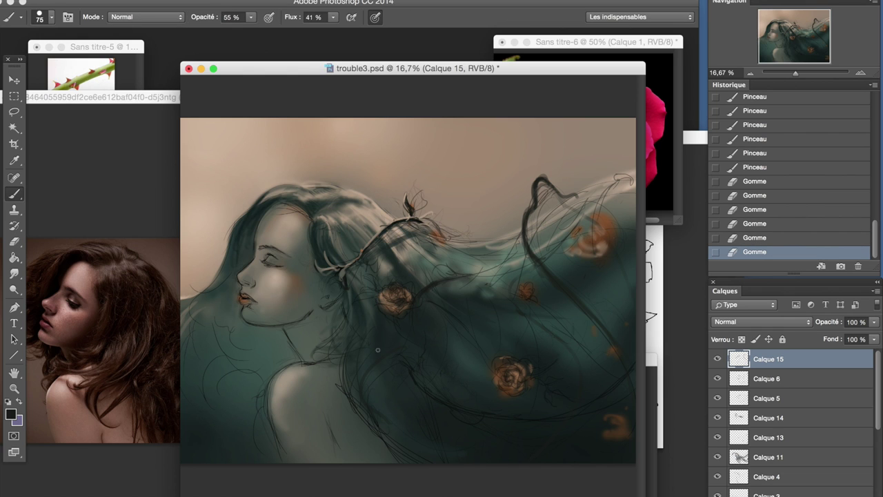
{"action": "left_click", "coordinate": [750, 73]}
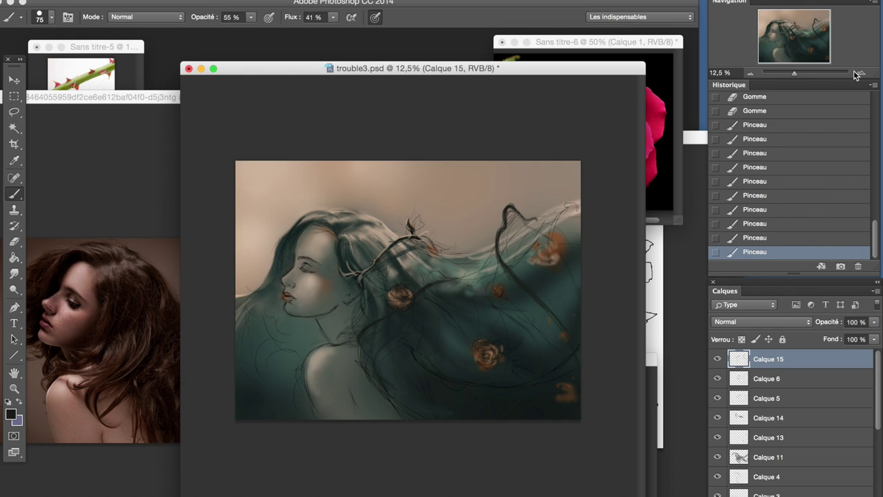
{"action": "left_click", "coordinate": [859, 74]}
{"action": "left_click_drag", "start_coordinate": [310, 376], "coordinate": [343, 353]}
- Alt-sample the orange and dark colours from the roses and enlarge the brush
{"action": "left_click_drag", "start_coordinate": [799, 73], "coordinate": [798, 73]}
{"action": "left_click", "coordinate": [392, 306], "text": "alt"}
{"action": "left_click", "coordinate": [456, 207], "text": "alt"}
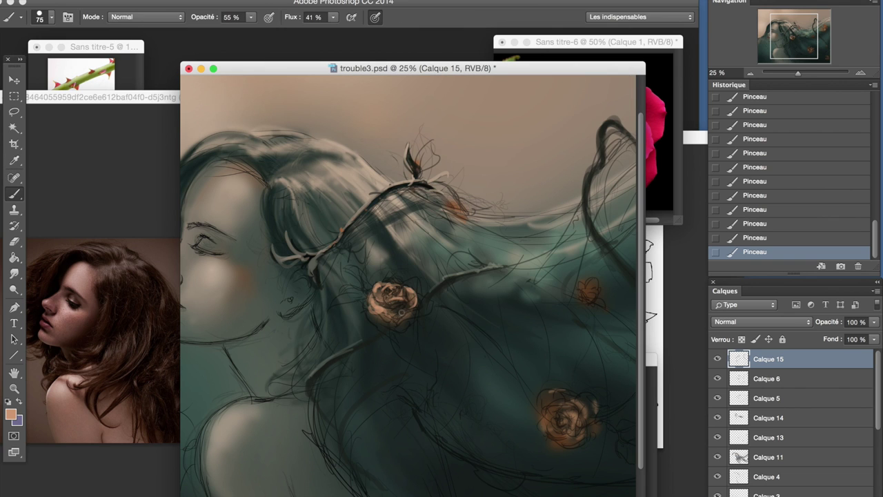
{"action": "left_click", "coordinate": [751, 73]}
{"action": "left_click", "coordinate": [861, 73]}
{"action": "left_click", "coordinate": [10, 414]}
{"action": "key", "text": "Return"}
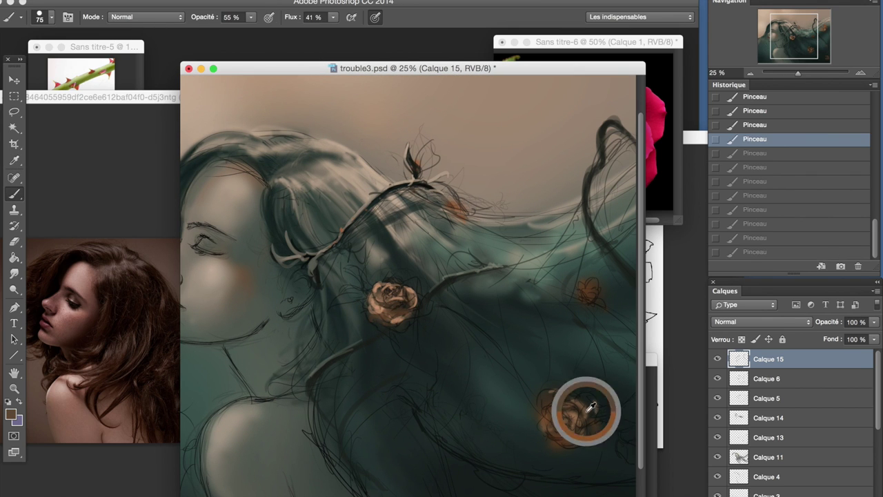
{"action": "left_click", "coordinate": [375, 316], "text": "alt"}
{"action": "right_click", "coordinate": [339, 304]}
{"action": "key", "text": "Return"}
{"action": "left_click", "coordinate": [751, 73]}
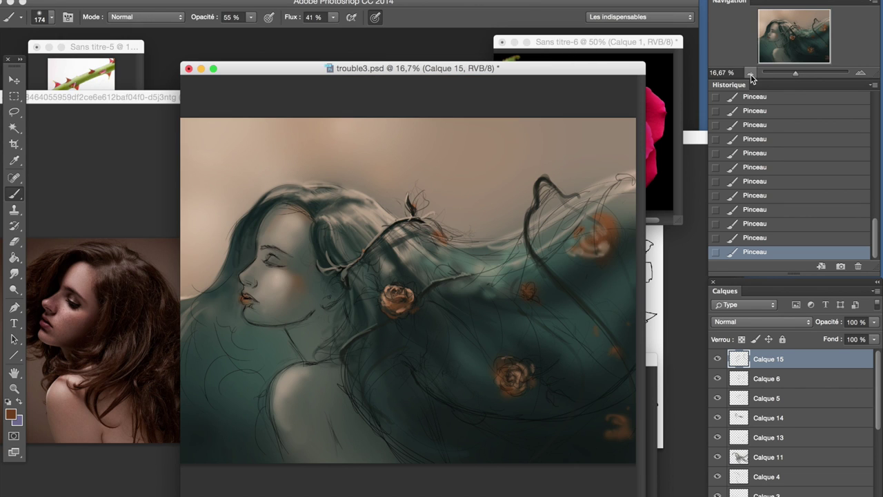
- Compare against an earlier history state, return to the latest state, and raise brush opacity
{"action": "scroll", "coordinate": [269, 296], "scroll_direction": "up", "scroll_amount": 1}
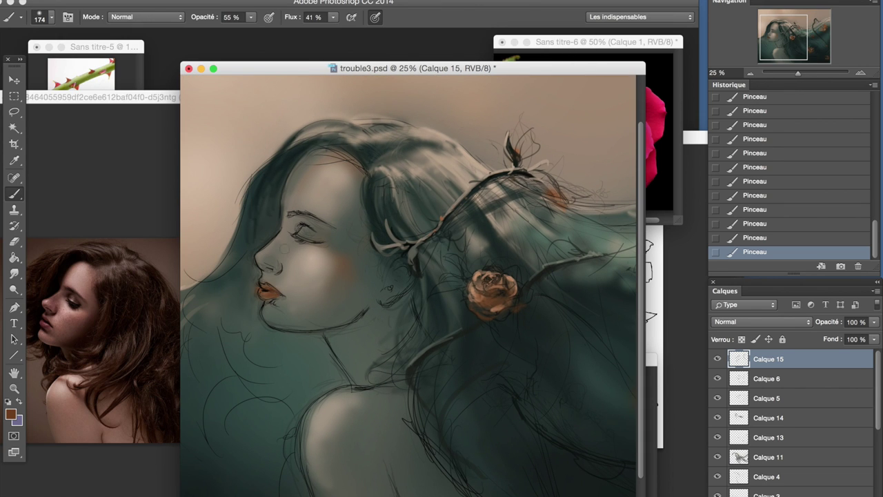
{"action": "left_click", "coordinate": [751, 73]}
{"action": "left_click", "coordinate": [775, 153]}
{"action": "scroll", "coordinate": [283, 301], "scroll_direction": "up", "scroll_amount": 1}
{"action": "key", "text": "ctrl+z"}
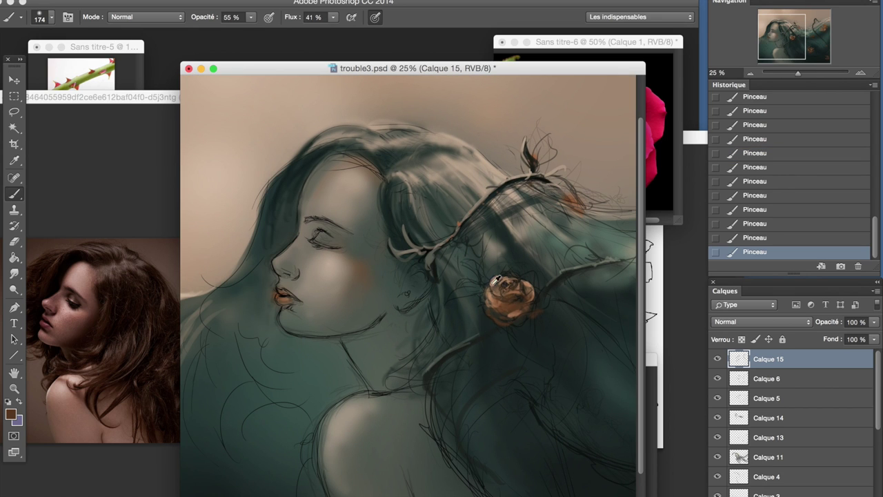
{"action": "scroll", "coordinate": [283, 301], "scroll_direction": "down", "scroll_amount": 2}
{"action": "scroll", "coordinate": [525, 336], "scroll_direction": "up", "scroll_amount": 2}
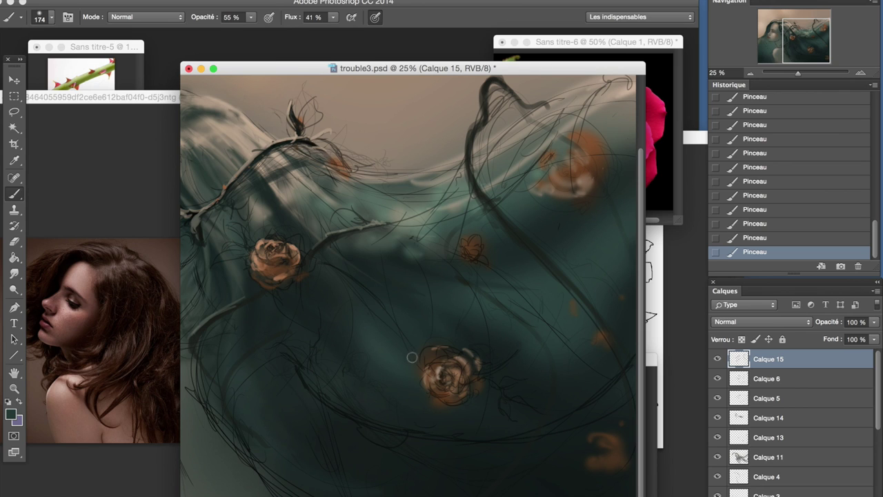
{"action": "scroll", "coordinate": [548, 338], "scroll_direction": "down", "scroll_amount": 1}
{"action": "left_click_drag", "start_coordinate": [251, 17], "coordinate": [274, 39]}
{"action": "scroll", "coordinate": [638, 180], "scroll_direction": "down", "scroll_amount": 1}
{"action": "scroll", "coordinate": [638, 180], "scroll_direction": "up", "scroll_amount": 1}
- Sample the face's skin tone and set a larger brush with lower opacity and flow
{"action": "left_click", "coordinate": [261, 278], "text": "alt"}
{"action": "key", "text": "ctrl+alt+z"}
{"action": "key", "text": "ctrl+alt+z"}
{"action": "key", "text": "ctrl+shift+z"}
{"action": "key", "text": "ctrl+shift+z"}
{"action": "key", "text": "bracketright"}
{"action": "key", "text": "bracketright"}
{"action": "key", "text": "bracketright"}
{"action": "key", "text": "3"}
{"action": "key", "text": "5"}
{"action": "key", "text": "bracketright"}
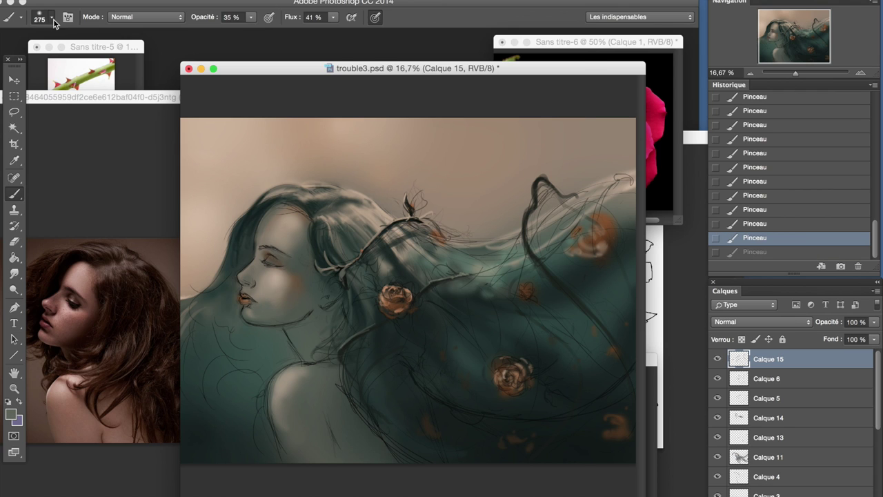
{"action": "key", "text": "shift+3"}
{"action": "key", "text": "shift+0"}
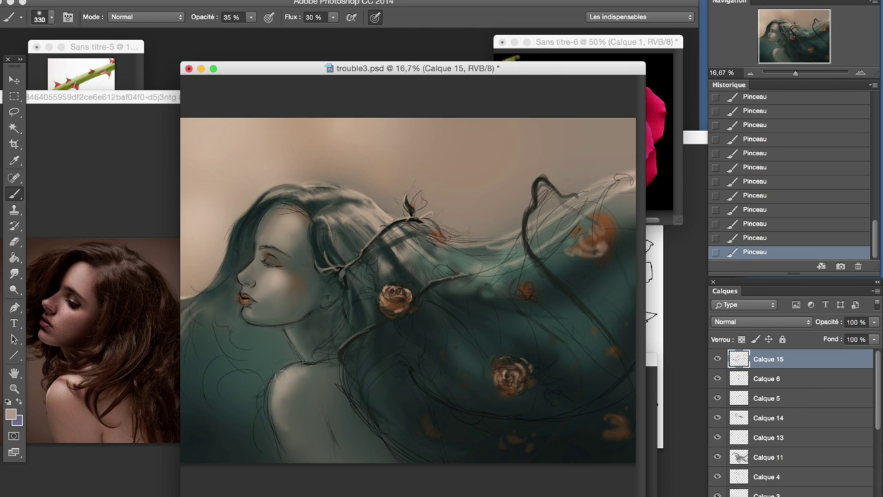
- Sample a dark colour, shrink the brush, and frame the face and shoulder
{"action": "left_click", "coordinate": [748, 73]}
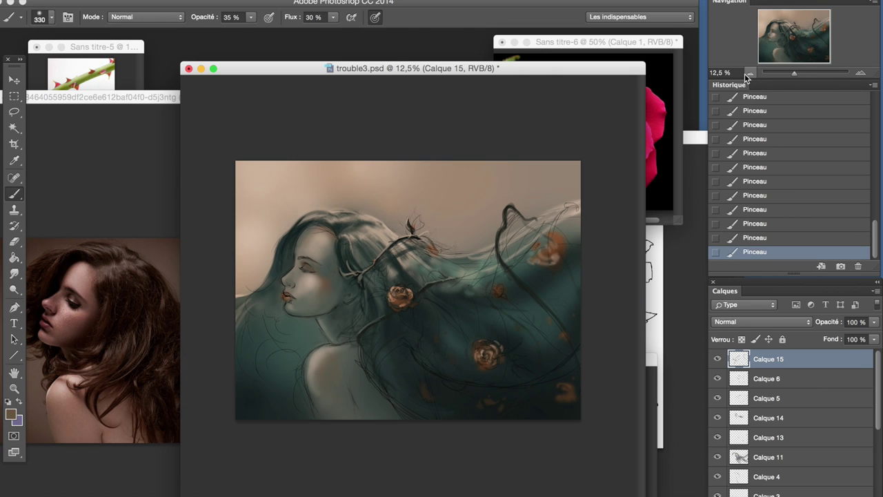
{"action": "left_click", "coordinate": [867, 73]}
{"action": "left_click", "coordinate": [272, 355], "text": "alt"}
{"action": "right_click", "coordinate": [327, 269]}
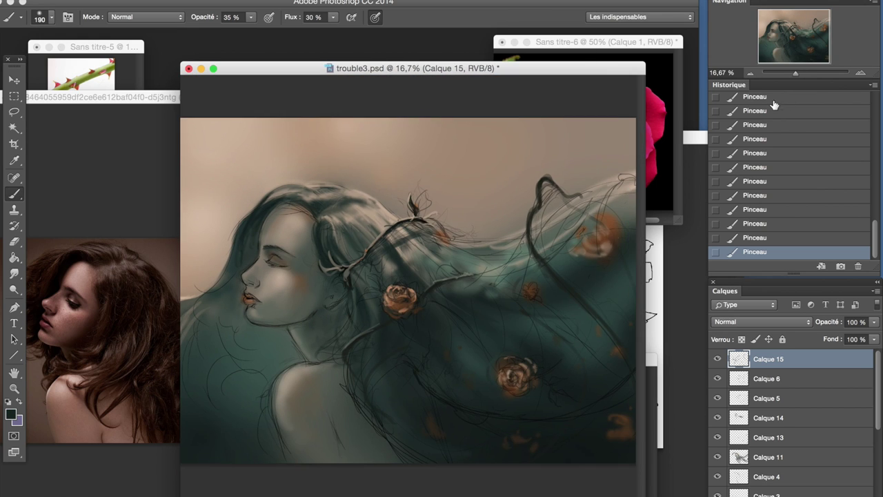
{"action": "left_click_drag", "start_coordinate": [313, 265], "coordinate": [303, 260]}
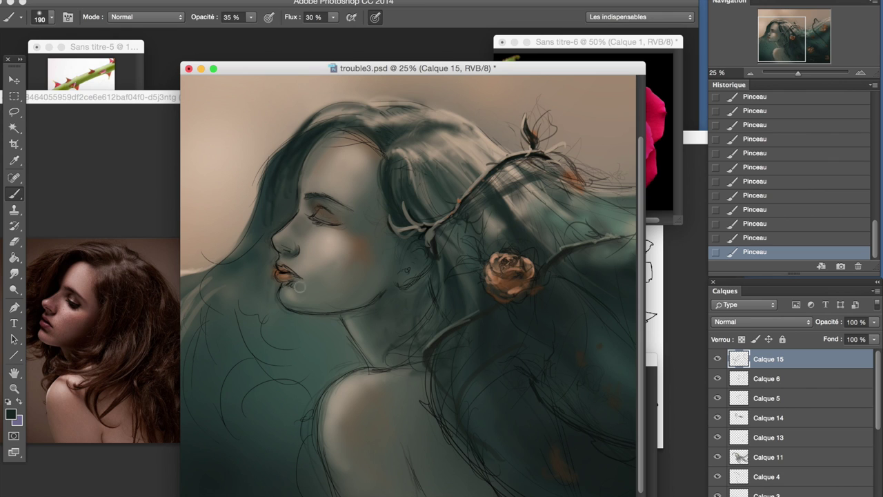
{"action": "key", "text": "super+minus"}
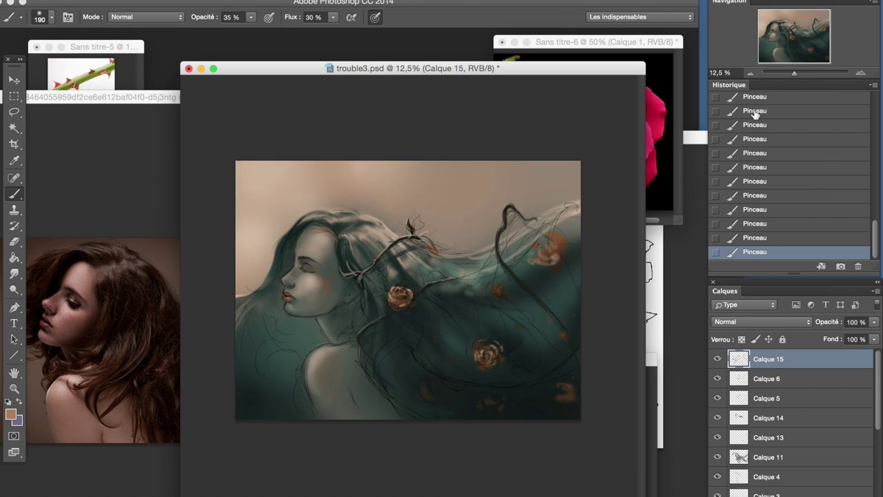
{"action": "key", "text": "super+plus"}
{"action": "scroll", "coordinate": [794, 414], "scroll_direction": "down", "scroll_amount": 5}
- Lasso the shoulder on Calque 3, nudge it up, and deselect
{"action": "left_click", "coordinate": [767, 398]}
{"action": "key", "text": "l"}
{"action": "left_click_drag", "start_coordinate": [259, 461], "coordinate": [427, 461]}
{"action": "key", "text": "v"}
{"action": "key", "text": "Up"}
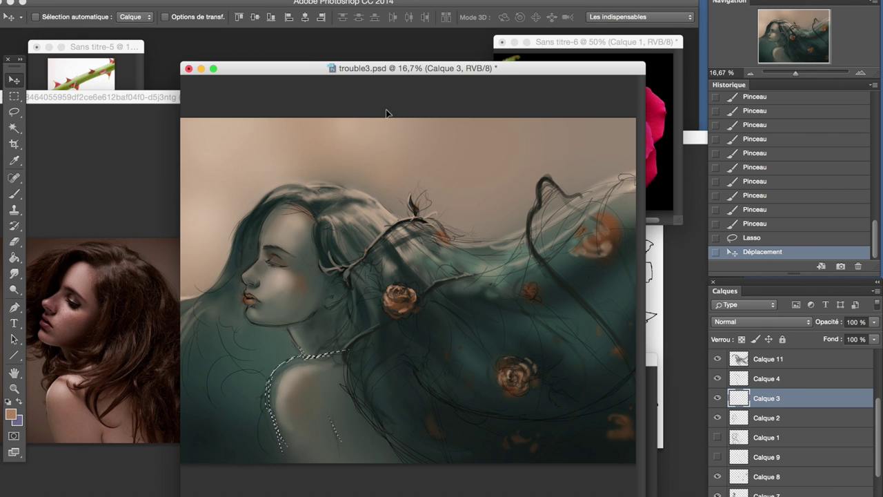
{"action": "key", "text": "super+d"}
- Lasso the shoulder area on Calque 7, nudge it up, and deselect
{"action": "left_click", "coordinate": [405, 295], "text": "super"}
{"action": "key", "text": "l"}
{"action": "left_click_drag", "start_coordinate": [384, 359], "coordinate": [385, 297]}
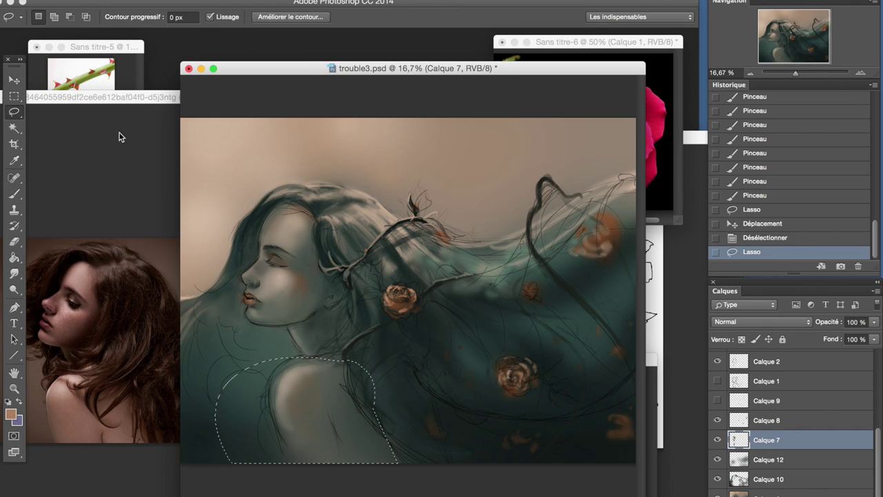
{"action": "key", "text": "v"}
{"action": "key", "text": "Up"}
{"action": "key", "text": "super+d"}
{"action": "left_click", "coordinate": [750, 72]}
- Add a Luminosité/Contraste adjustment (brightness 13, contrast 39) and a Balance des couleurs adjustment
{"action": "left_click", "coordinate": [568, 203]}
{"action": "left_click_drag", "start_coordinate": [711, 156], "coordinate": [742, 158]}
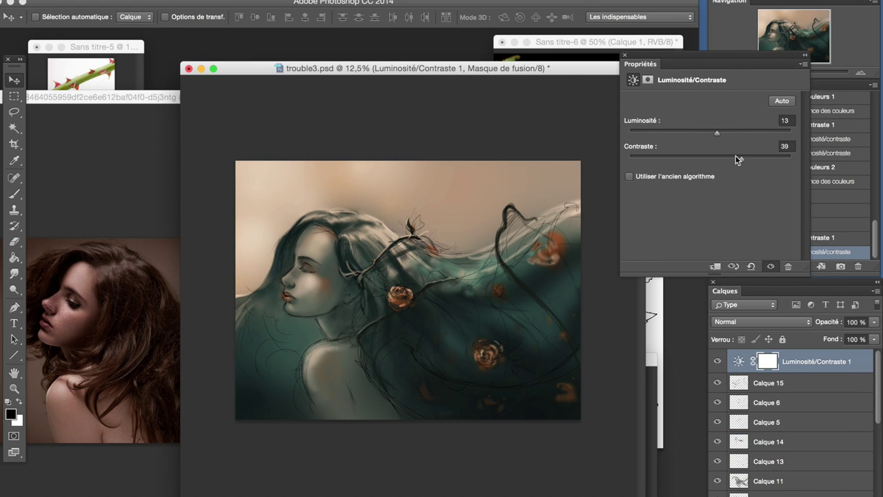
{"action": "left_click", "coordinate": [414, 231]}
{"action": "left_click", "coordinate": [680, 102]}
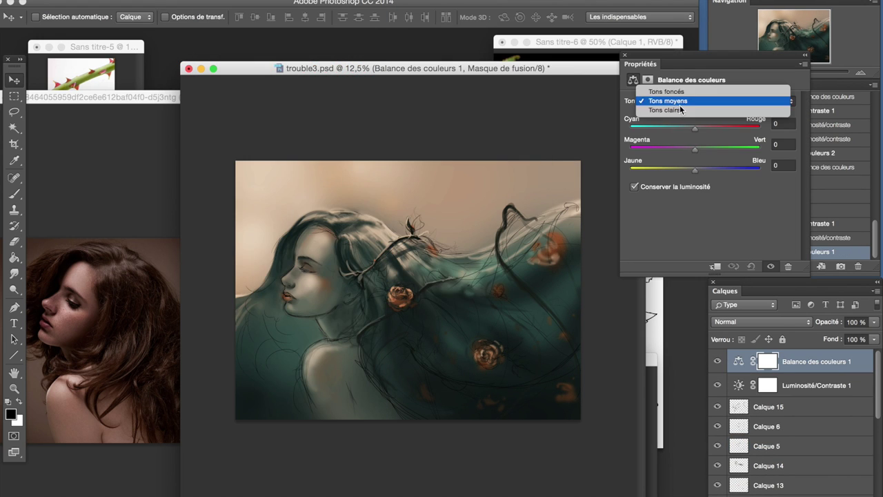
{"action": "left_click", "coordinate": [667, 91]}
- Cycle the colour balance through midtones, shadows and highlights, then close its properties
{"action": "left_click", "coordinate": [718, 100]}
{"action": "left_click", "coordinate": [666, 112]}
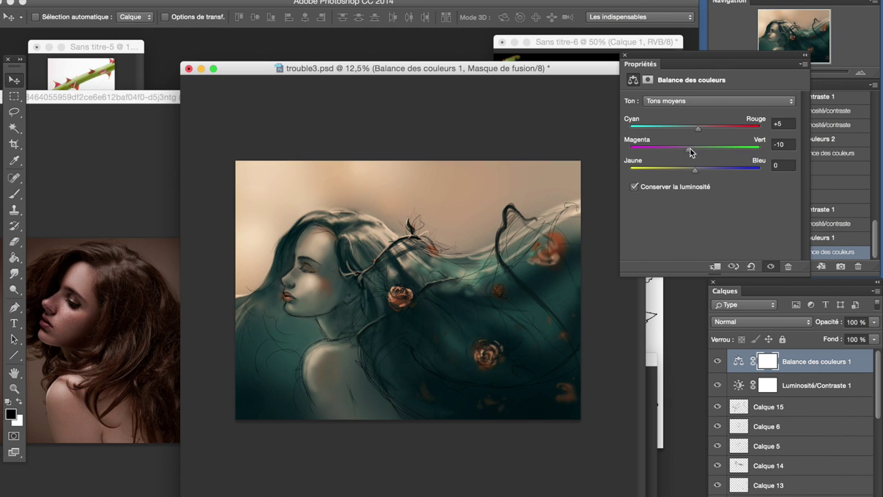
{"action": "left_click", "coordinate": [718, 100]}
{"action": "left_click", "coordinate": [667, 91]}
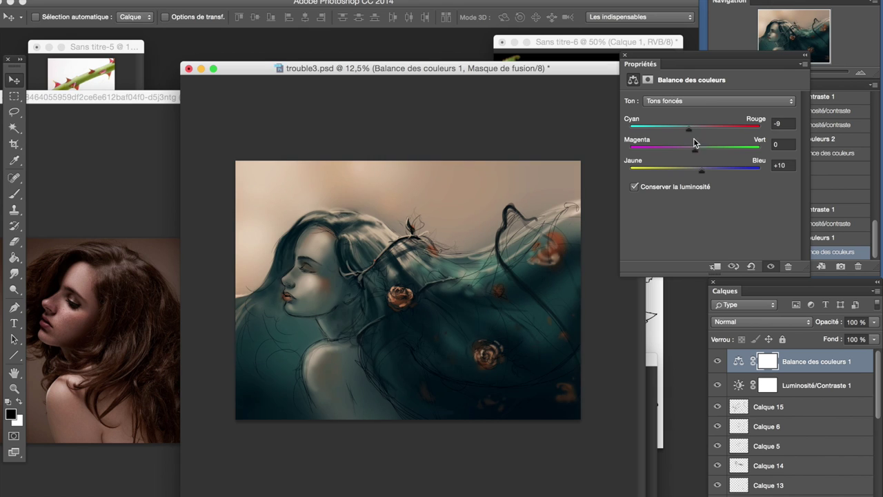
{"action": "left_click", "coordinate": [711, 101]}
{"action": "left_click", "coordinate": [703, 122]}
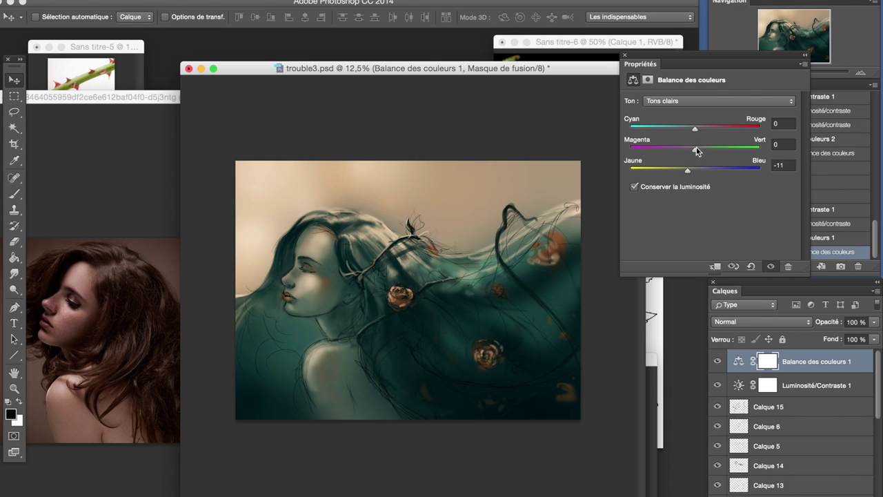
{"action": "left_click", "coordinate": [633, 80]}
{"action": "left_click", "coordinate": [718, 101]}
{"action": "left_click", "coordinate": [666, 90]}
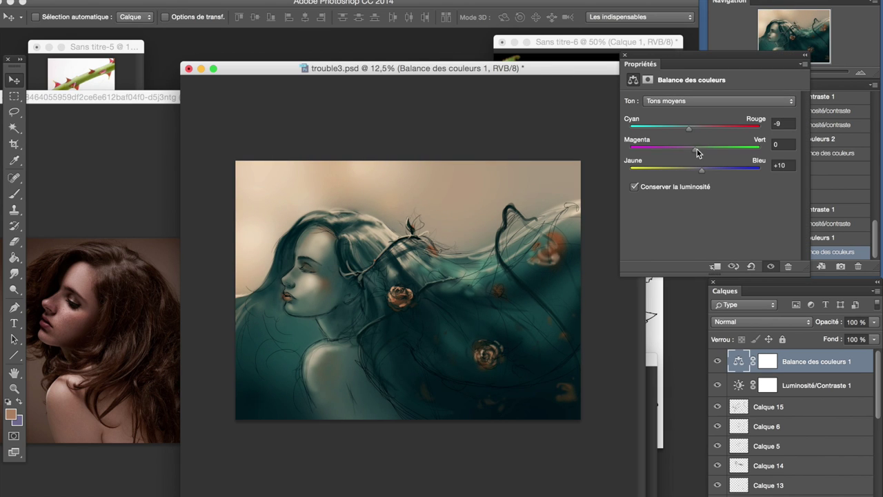
{"action": "left_click", "coordinate": [625, 56]}
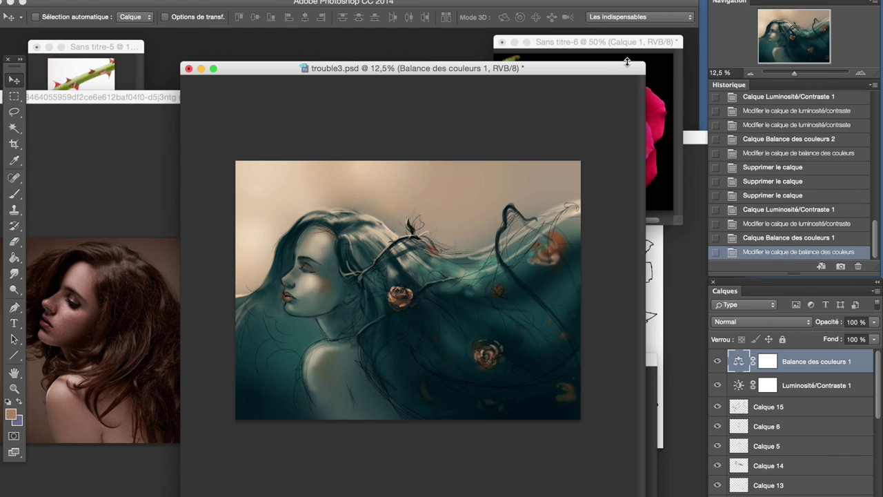
- Reopen Balance des couleurs 1 and push the highlights toward yellow
{"action": "double_click", "coordinate": [739, 361]}
{"action": "left_click", "coordinate": [718, 101]}
{"action": "left_click", "coordinate": [683, 108]}
{"action": "mouse_move", "coordinate": [695, 170]}
{"action": "left_mouse_down"}
{"action": "mouse_move", "coordinate": [683, 171]}
{"action": "mouse_move", "coordinate": [693, 153]}
{"action": "mouse_move", "coordinate": [691, 127]}
{"action": "left_mouse_up"}
{"action": "left_click", "coordinate": [717, 101]}
{"action": "left_click", "coordinate": [704, 80]}
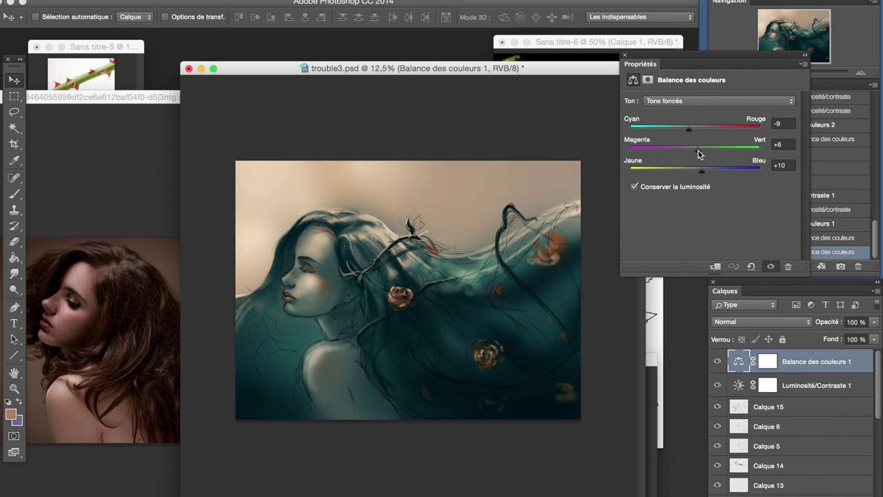
{"action": "left_click", "coordinate": [718, 101]}
{"action": "left_click", "coordinate": [690, 113]}
{"action": "mouse_move", "coordinate": [701, 167]}
{"action": "left_mouse_down"}
{"action": "mouse_move", "coordinate": [698, 157]}
{"action": "mouse_move", "coordinate": [681, 165]}
{"action": "left_mouse_up"}
{"action": "left_click", "coordinate": [718, 101]}
{"action": "left_click", "coordinate": [690, 113]}
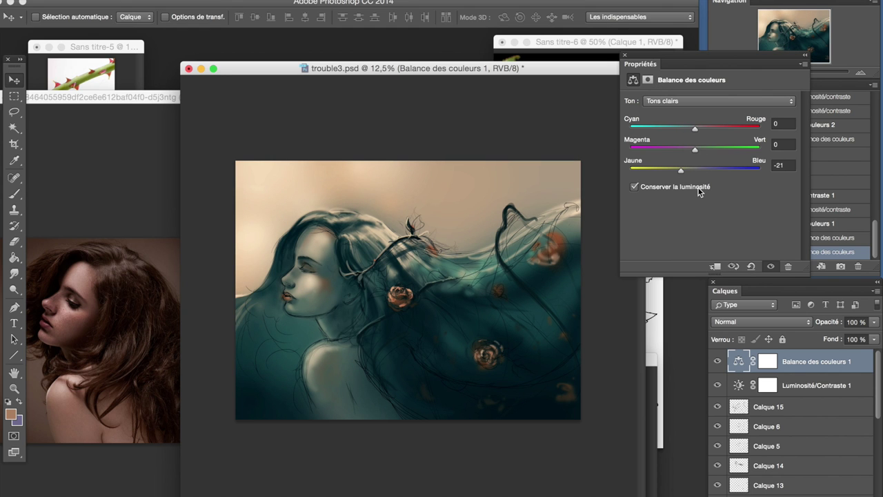
{"action": "left_click", "coordinate": [747, 247]}
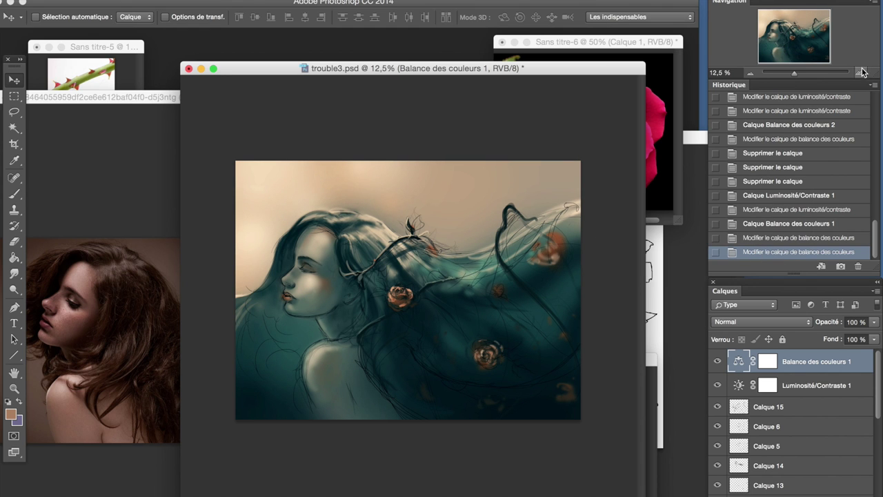
- Reopen the colour balance properties and make the image slightly less green
{"action": "key", "text": "ctrl+0"}
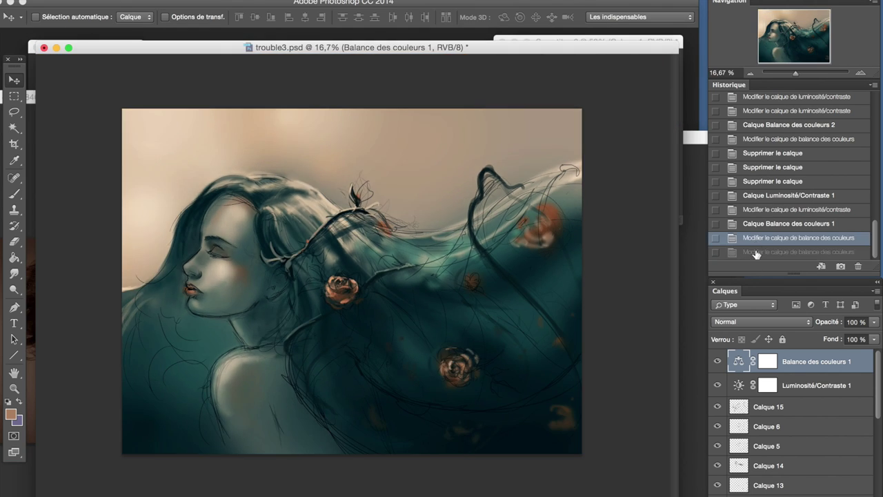
{"action": "left_click", "coordinate": [741, 385]}
{"action": "double_click", "coordinate": [740, 385]}
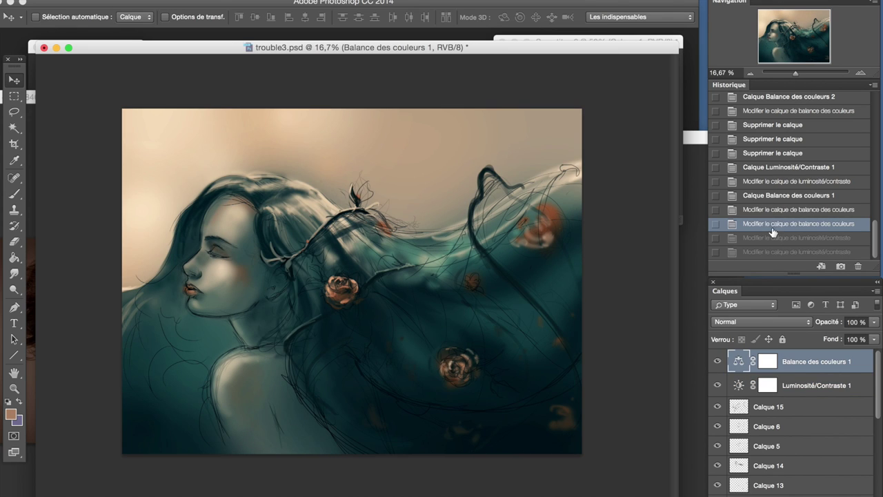
{"action": "double_click", "coordinate": [738, 361]}
{"action": "left_click", "coordinate": [677, 129]}
{"action": "left_click_drag", "start_coordinate": [697, 148], "coordinate": [686, 148]}
- Set Tons foncés and shift the shadows toward cyan and blue (-9/+6/+10)
{"action": "left_click", "coordinate": [693, 101]}
{"action": "left_click", "coordinate": [667, 92]}
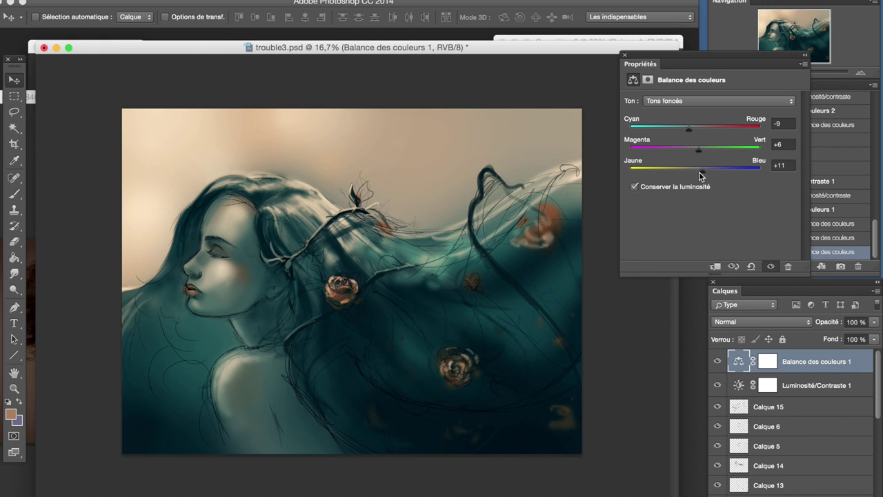
{"action": "left_click_drag", "start_coordinate": [701, 173], "coordinate": [702, 173]}
{"action": "left_click_drag", "start_coordinate": [692, 129], "coordinate": [701, 151]}
{"action": "left_click", "coordinate": [625, 55]}
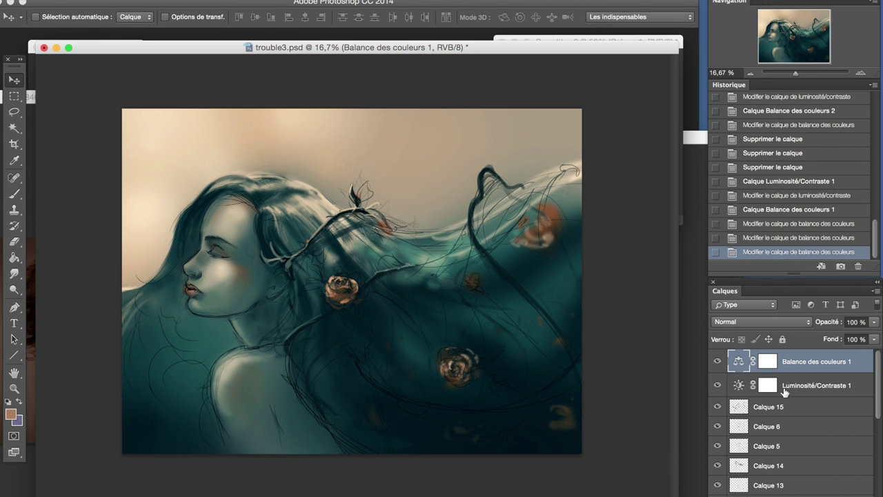
{"action": "scroll", "coordinate": [800, 446], "scroll_direction": "down", "scroll_amount": 3}
{"action": "left_click", "coordinate": [769, 359]}
{"action": "key", "text": "ctrl+plus"}
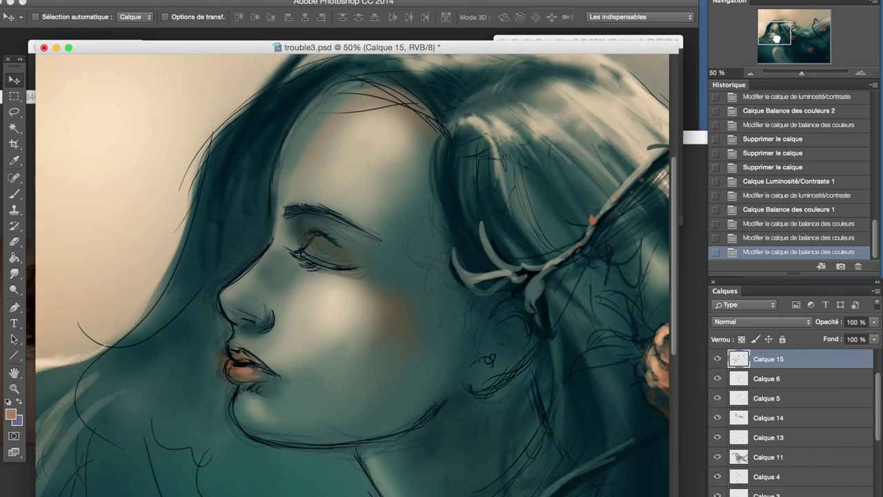
- Zoom in on the face and choose a soft painting brush preset
{"action": "key", "text": "ctrl+plus"}
{"action": "key", "text": "ctrl+plus"}
{"action": "key", "text": "b"}
{"action": "left_click", "coordinate": [50, 16]}
{"action": "mouse_move", "coordinate": [557, 145]}
{"action": "left_mouse_down"}
{"action": "mouse_move", "coordinate": [555, 312]}
{"action": "mouse_move", "coordinate": [570, 415]}
{"action": "mouse_move", "coordinate": [544, 124]}
{"action": "left_mouse_up"}
{"action": "left_click", "coordinate": [69, 177]}
- Turn off brush opacity Transfert, enable Bords humides, and set Diffusion scatter to 123%
{"action": "left_click", "coordinate": [68, 16]}
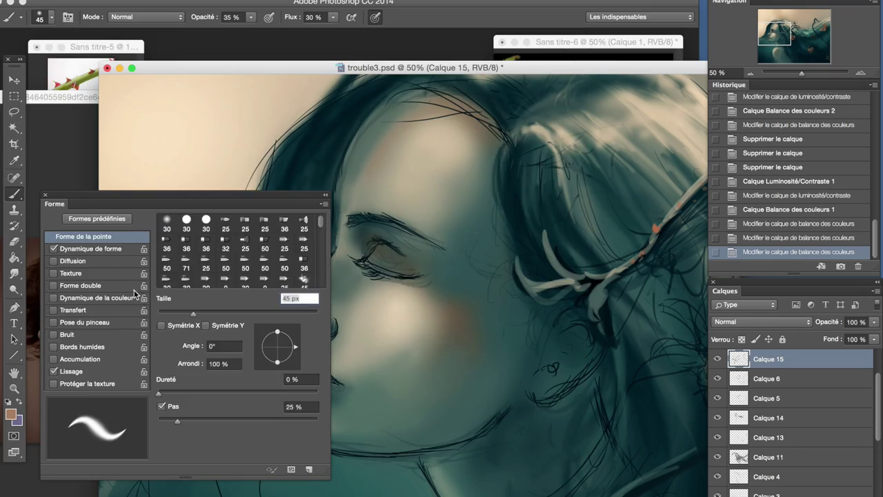
{"action": "left_click", "coordinate": [104, 310]}
{"action": "left_click", "coordinate": [54, 312]}
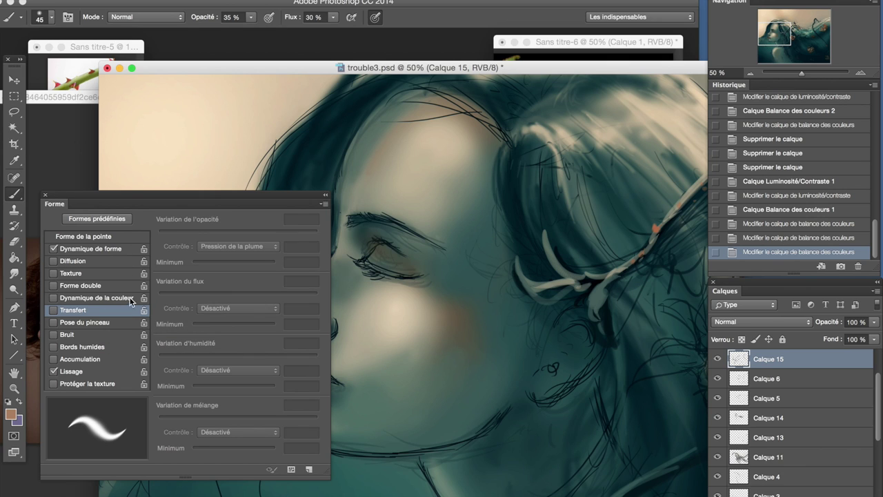
{"action": "left_click", "coordinate": [112, 348]}
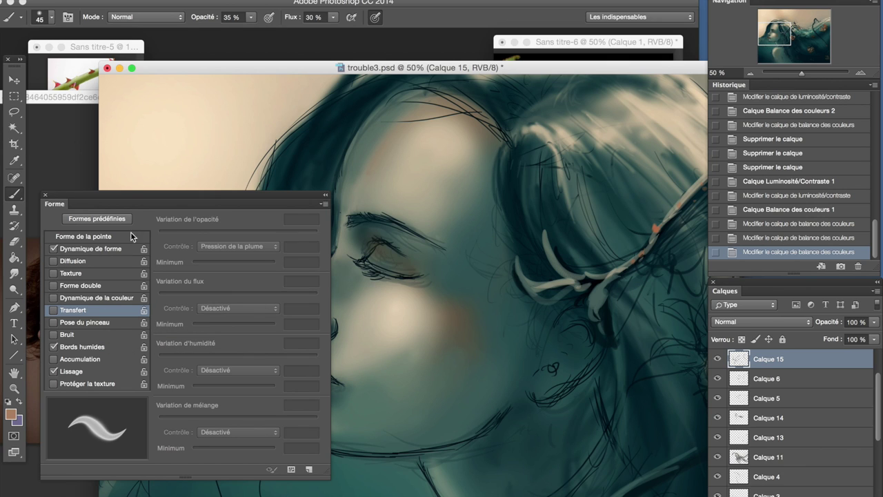
{"action": "left_click", "coordinate": [68, 18]}
{"action": "left_click", "coordinate": [69, 261]}
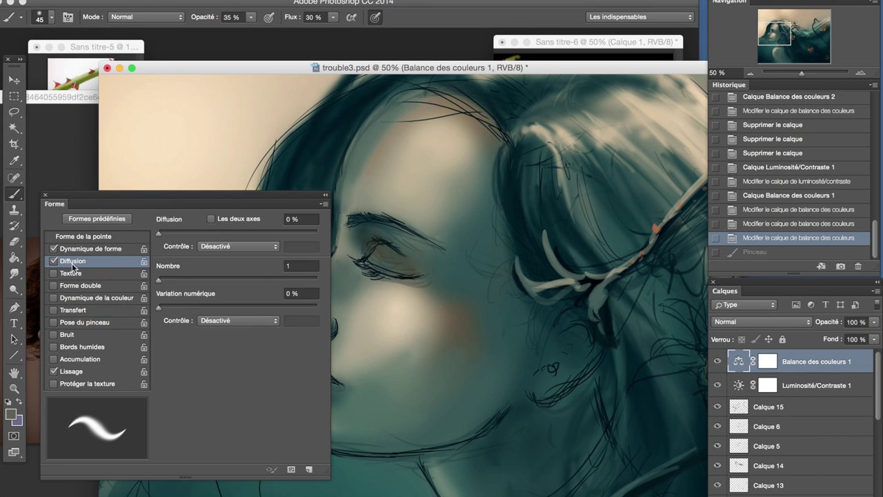
{"action": "left_click_drag", "start_coordinate": [159, 233], "coordinate": [175, 236]}
{"action": "key", "text": "F5"}
- Add a new empty layer, Calque 16, directly above Calque 15
{"action": "left_click", "coordinate": [768, 406]}
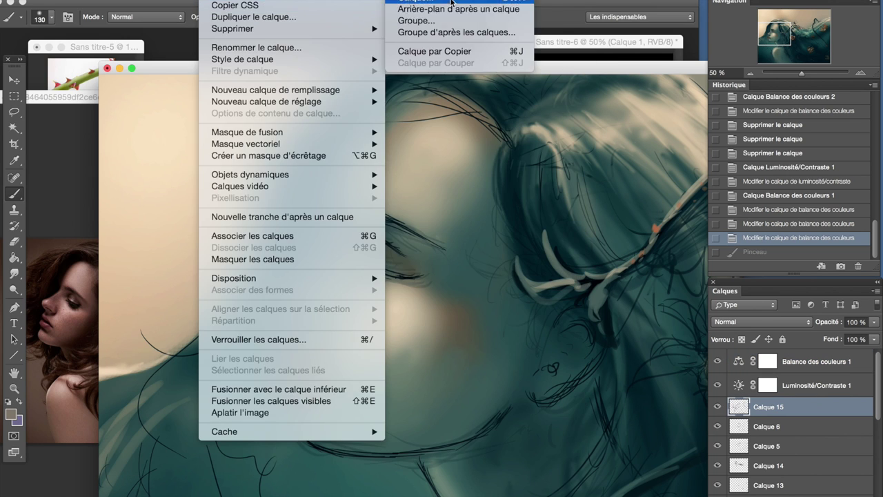
{"action": "left_click", "coordinate": [415, 14]}
{"action": "key", "text": "ctrl+minus"}
{"action": "key", "text": "ctrl+minus"}
{"action": "key", "text": "ctrl+plus"}
{"action": "left_click", "coordinate": [795, 42]}
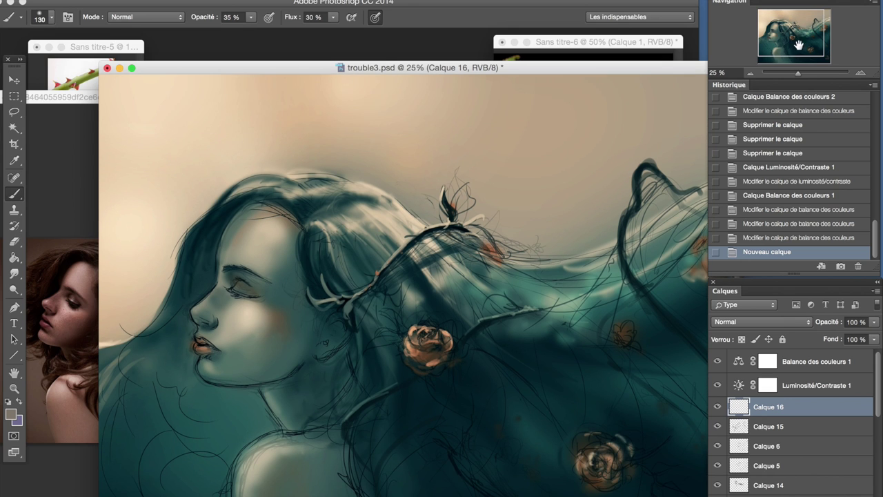
- Tweak the brightness/contrast adjustment, then paint soft face shading on Calque 16
{"action": "double_click", "coordinate": [739, 385]}
{"action": "left_click_drag", "start_coordinate": [724, 138], "coordinate": [727, 138]}
{"action": "key", "text": "ctrl+plus"}
{"action": "left_click", "coordinate": [212, 258]}
{"action": "key", "text": "alt+bracketleft"}
{"action": "left_click", "coordinate": [198, 251]}
{"action": "left_click", "coordinate": [156, 211]}
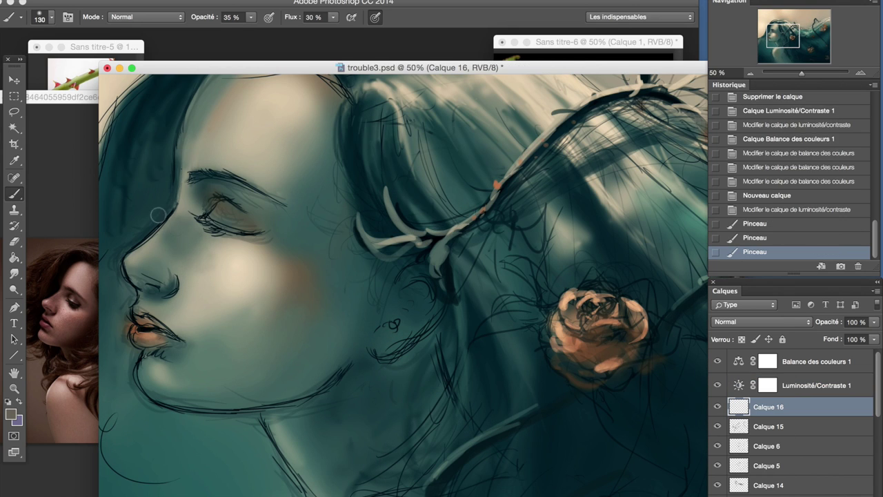
- With a smaller brush, paint soft strokes around the eye
{"action": "key", "text": "ctrl+plus"}
{"action": "left_click", "coordinate": [773, 26]}
{"action": "key", "text": "ctrl+plus"}
{"action": "right_click", "coordinate": [445, 336]}
{"action": "double_click", "coordinate": [254, 392]}
{"action": "mouse_move", "coordinate": [402, 321]}
{"action": "left_mouse_down"}
{"action": "mouse_move", "coordinate": [403, 355]}
{"action": "mouse_move", "coordinate": [388, 305]}
{"action": "left_mouse_up"}
{"action": "key", "text": "ctrl+minus"}
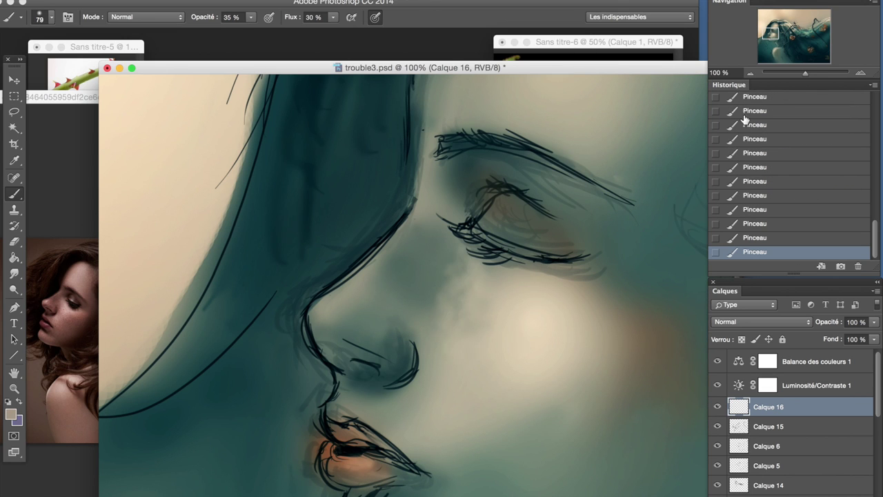
{"action": "key", "text": "ctrl+minus"}
- Sample a light tan skin colour, resize the brush to 97, then pick a dark shadow colour
{"action": "left_click", "coordinate": [384, 317], "text": "alt"}
{"action": "right_click", "coordinate": [384, 316]}
{"action": "double_click", "coordinate": [391, 314]}
{"action": "left_click_drag", "start_coordinate": [371, 313], "coordinate": [281, 309]}
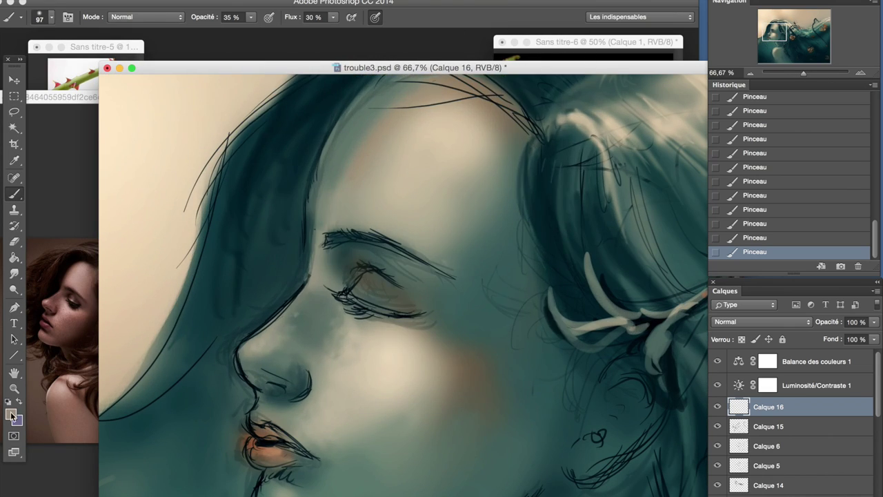
{"action": "right_click", "coordinate": [260, 348]}
{"action": "key", "text": "Return"}
{"action": "left_click", "coordinate": [293, 380], "text": "alt"}
{"action": "left_click", "coordinate": [253, 381], "text": "alt"}
{"action": "key", "text": "bracketleft"}
- Set the brush size to 28
{"action": "key", "text": "ctrl+minus"}
{"action": "key", "text": "ctrl+minus"}
{"action": "key", "text": "ctrl+minus"}
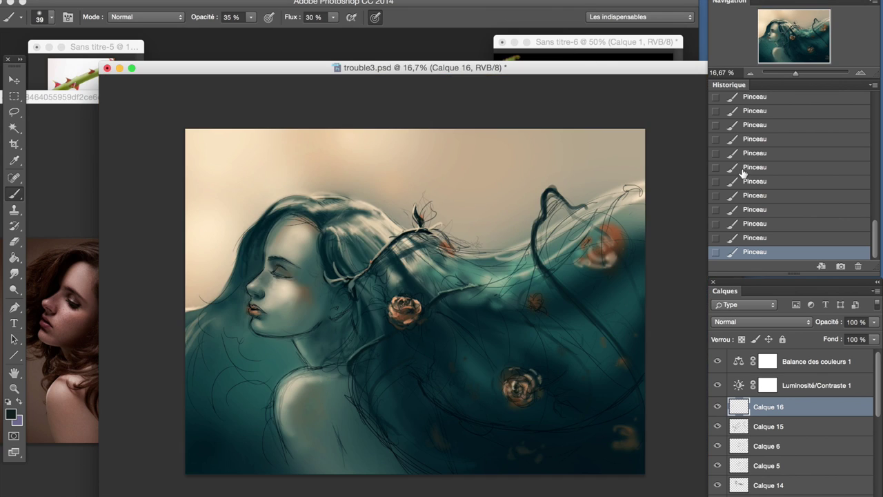
{"action": "key", "text": "ctrl+plus"}
{"action": "key", "text": "ctrl+plus"}
{"action": "key", "text": "ctrl+plus"}
{"action": "left_click", "coordinate": [52, 16]}
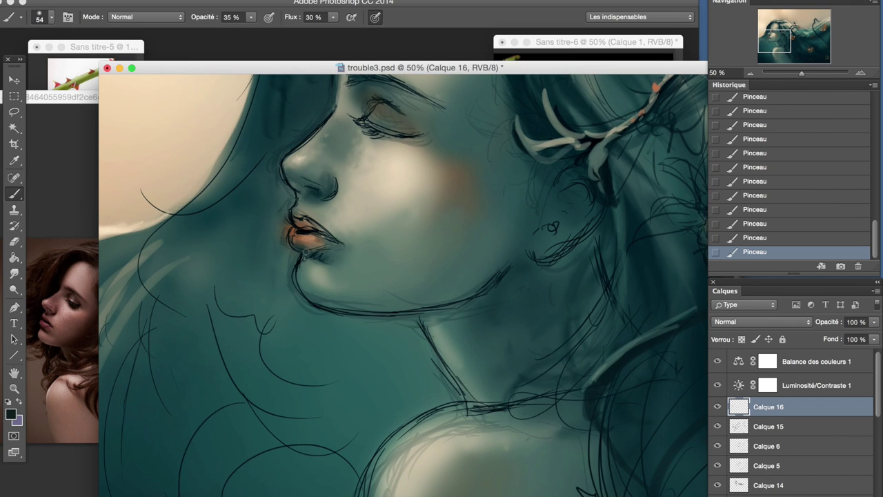
{"action": "left_click", "coordinate": [51, 17]}
{"action": "key", "text": "F5"}
{"action": "left_click", "coordinate": [39, 16]}
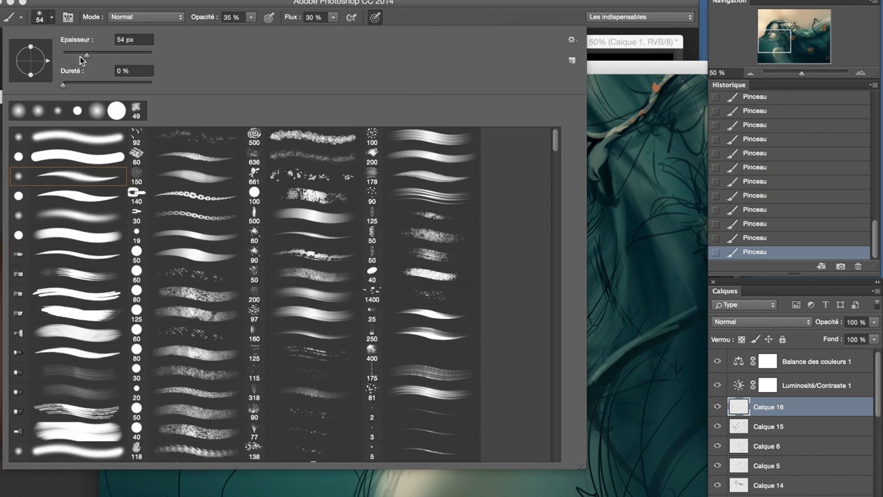
{"action": "double_click", "coordinate": [253, 195]}
{"action": "scroll", "coordinate": [400, 276], "scroll_direction": "up", "scroll_amount": 5}
{"action": "scroll", "coordinate": [794, 428], "scroll_direction": "down", "scroll_amount": 3}
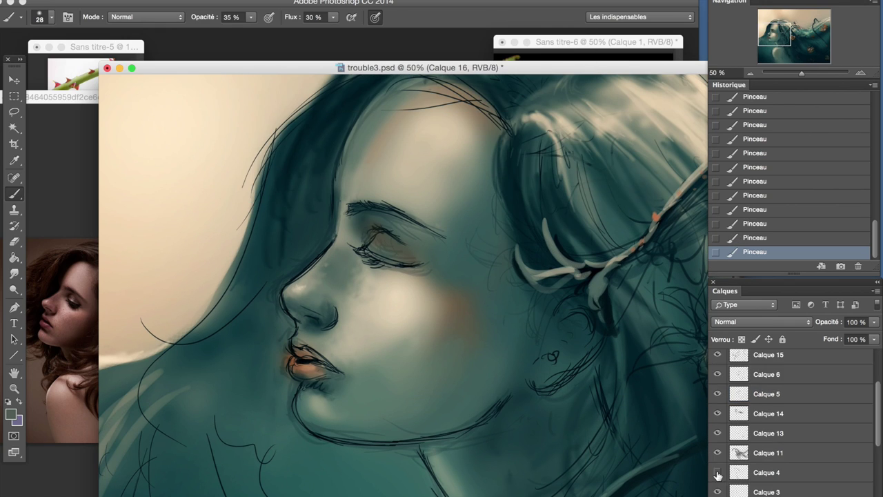
- Lasso and delete stray marks on a lower sketch layer
{"action": "left_click", "coordinate": [766, 488]}
{"action": "key", "text": "l"}
{"action": "left_click_drag", "start_coordinate": [470, 80], "coordinate": [349, 283]}
{"action": "key", "text": "Delete"}
{"action": "left_click", "coordinate": [314, 5]}
- On Calque 3, paint soft strokes over the face and sample a cheek skin colour
{"action": "left_click", "coordinate": [768, 468]}
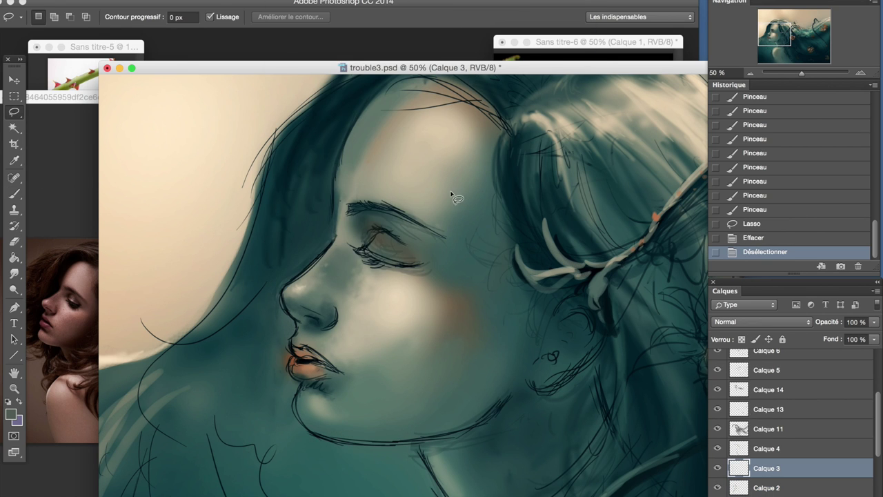
{"action": "key", "text": "b"}
{"action": "left_click", "coordinate": [40, 16]}
{"action": "left_click", "coordinate": [826, 71]}
{"action": "left_click_drag", "start_coordinate": [309, 234], "coordinate": [325, 249]}
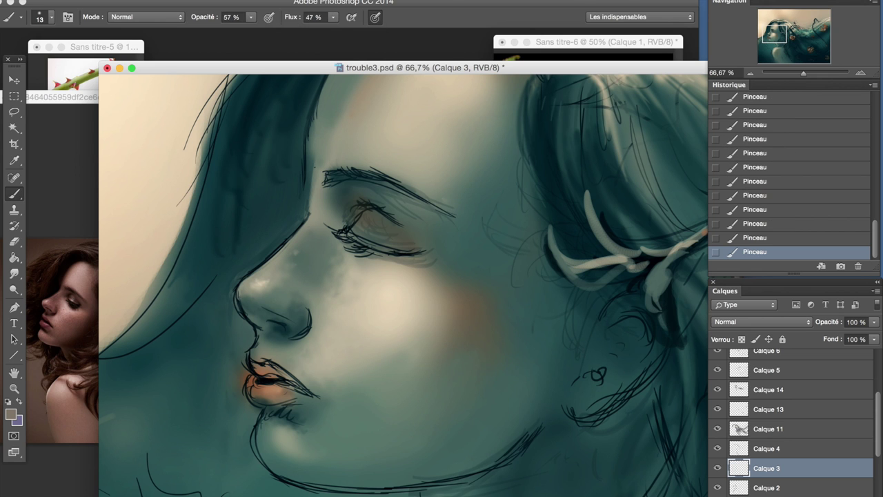
{"action": "key", "text": "ctrl+minus"}
{"action": "key", "text": "ctrl+minus"}
{"action": "key", "text": "ctrl+minus"}
{"action": "key", "text": "ctrl+minus"}
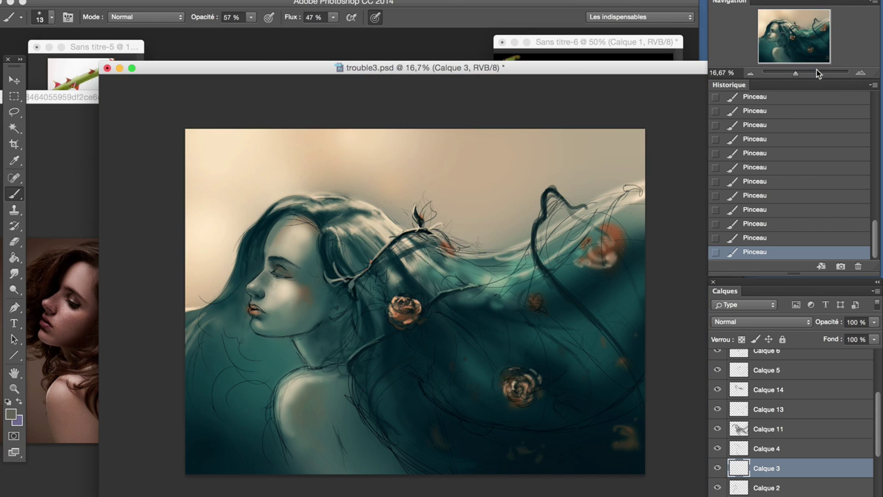
{"action": "key", "text": "ctrl+plus"}
{"action": "key", "text": "ctrl+plus"}
{"action": "left_click", "coordinate": [291, 306], "text": "alt"}
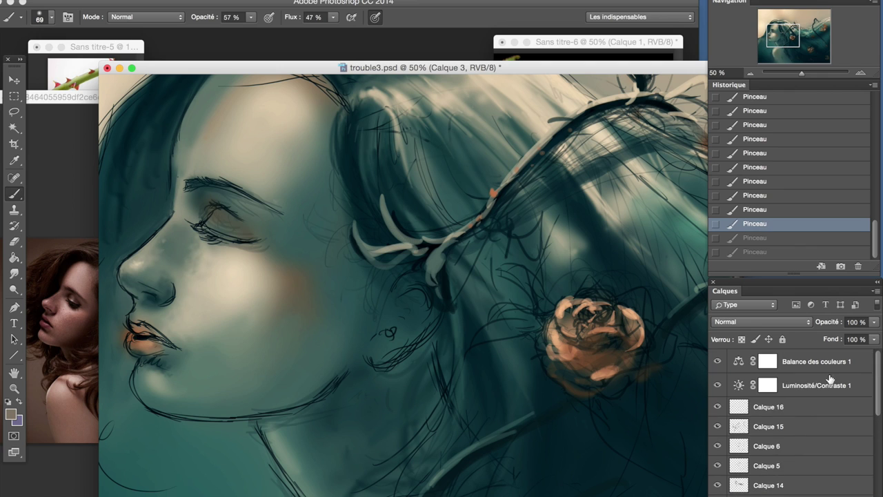
- On Calque 16, shade the chin with a darker skin tone and a 91 brush
{"action": "left_click", "coordinate": [769, 406]}
{"action": "left_click_drag", "start_coordinate": [252, 17], "coordinate": [241, 31]}
{"action": "left_click", "coordinate": [278, 325], "text": "alt"}
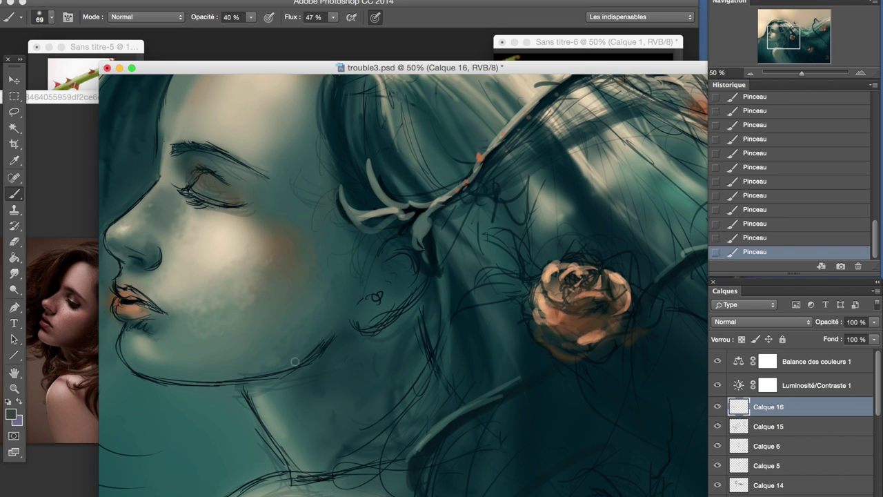
{"action": "left_click", "coordinate": [51, 17]}
{"action": "key", "text": "Return"}
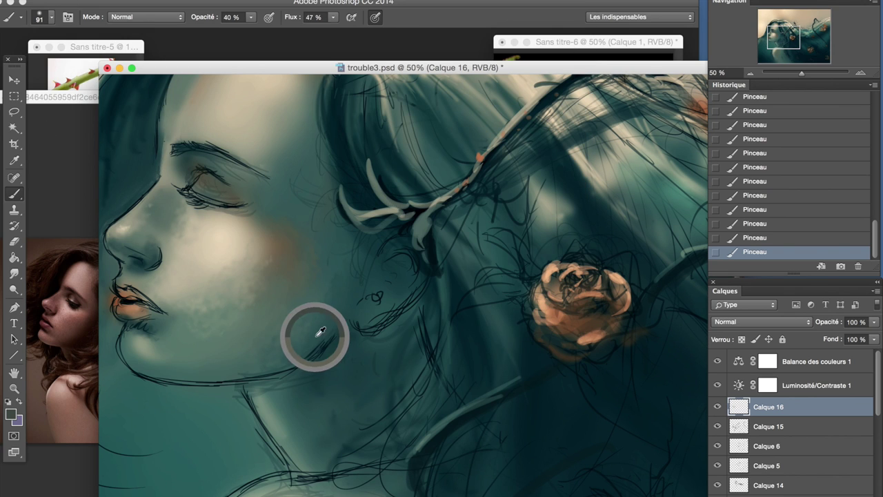
- Zoom out to the whole figure and set the brush size to 125
{"action": "key", "text": "ctrl+minus"}
{"action": "scroll", "coordinate": [255, 324], "scroll_direction": "up", "scroll_amount": 2}
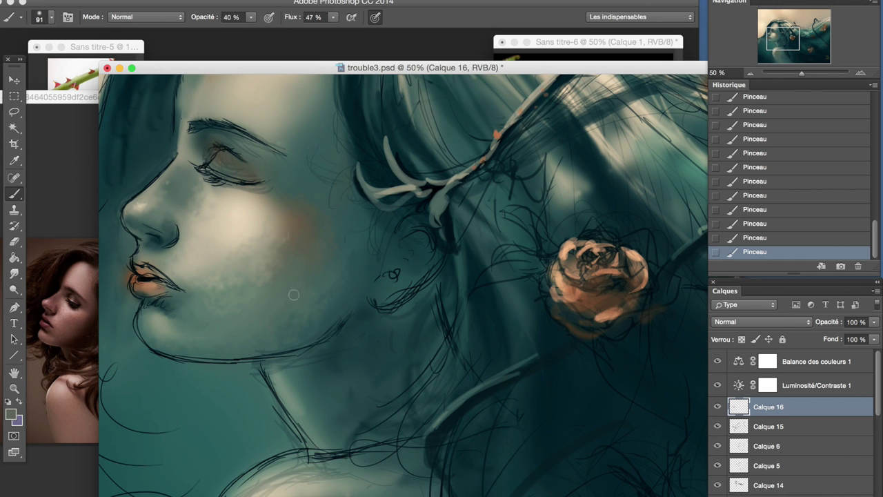
{"action": "key", "text": "ctrl+minus"}
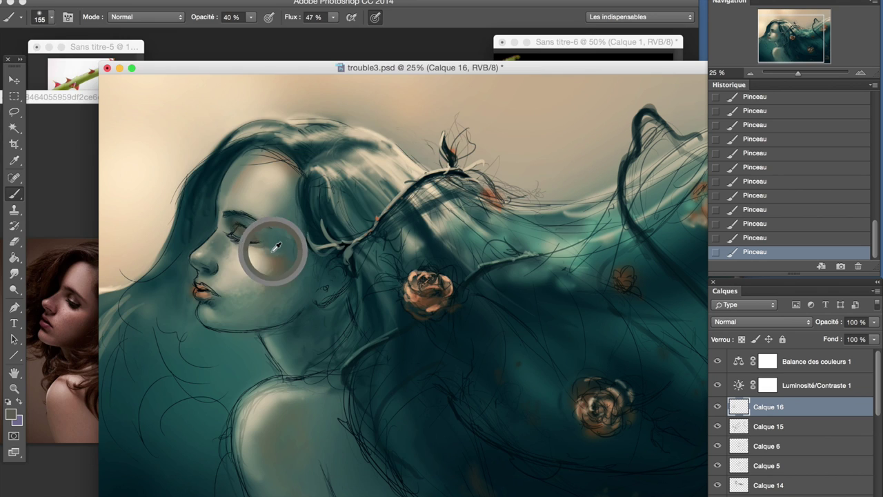
{"action": "right_click", "coordinate": [275, 250]}
{"action": "key", "text": "Return"}
{"action": "left_click", "coordinate": [751, 73]}
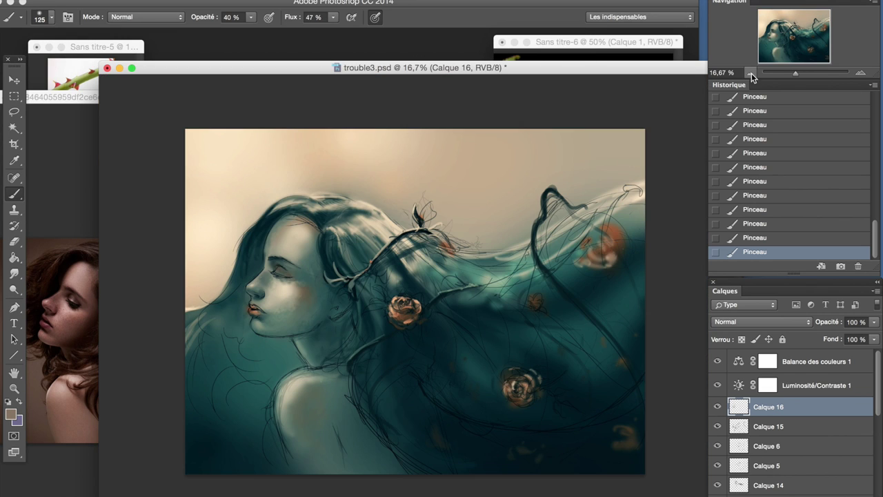
{"action": "left_click_drag", "start_coordinate": [249, 290], "coordinate": [318, 290]}
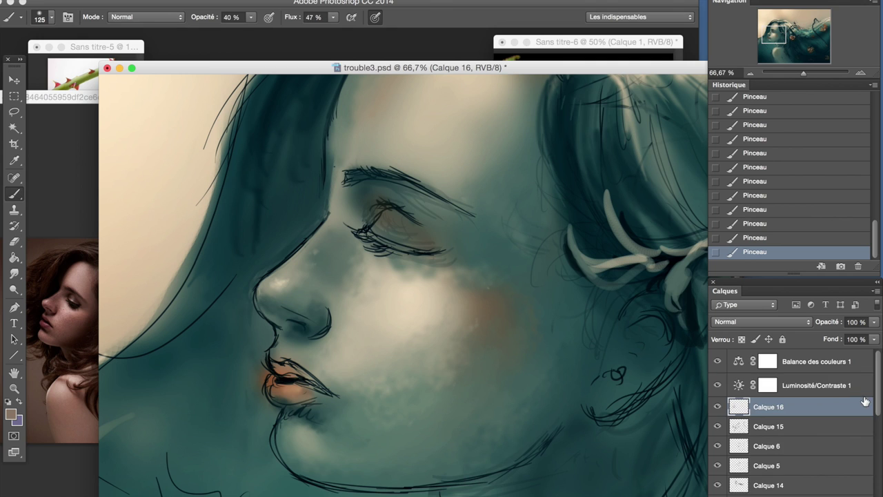
{"action": "scroll", "coordinate": [873, 440], "scroll_direction": "down", "scroll_amount": 5}
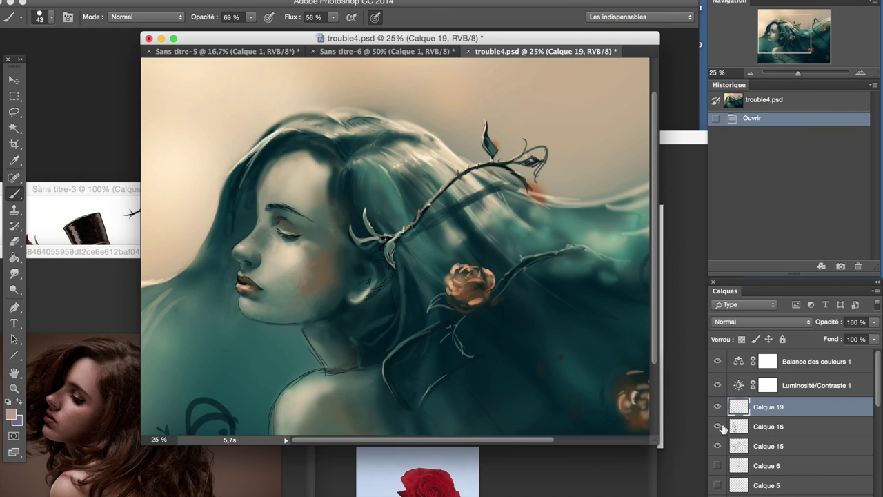
- Reselect Calque 16 and set the brush size to 188
{"action": "left_click", "coordinate": [718, 427]}
{"action": "left_click", "coordinate": [718, 426]}
{"action": "left_click", "coordinate": [718, 427]}
{"action": "left_click", "coordinate": [718, 427]}
{"action": "left_click", "coordinate": [768, 426]}
{"action": "left_click", "coordinate": [45, 17]}
{"action": "type", "text": "188"}
{"action": "left_click", "coordinate": [52, 12]}
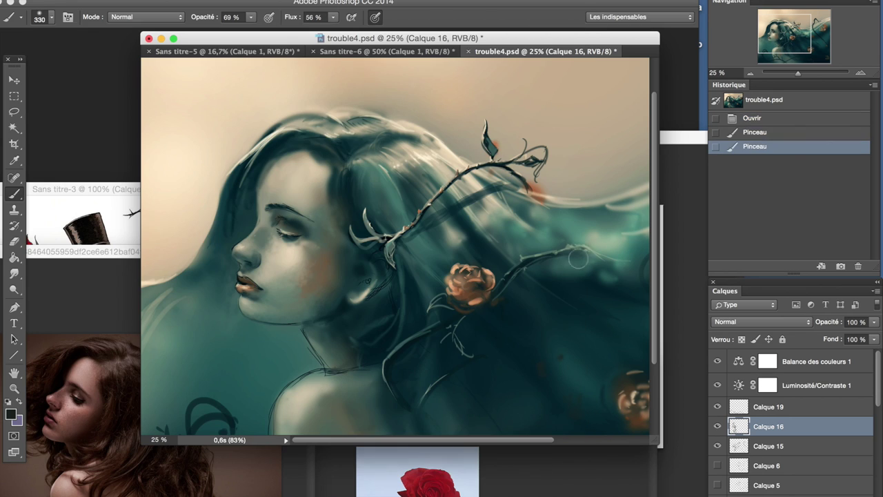
- Lower brush opacity and flow, and check the branch and rose layer by toggling its visibility
{"action": "key", "text": "3"}
{"action": "key", "text": "1"}
{"action": "key", "text": "shift+1"}
{"action": "key", "text": "shift+7"}
{"action": "left_click", "coordinate": [718, 446]}
{"action": "left_click", "coordinate": [718, 446]}
{"action": "scroll", "coordinate": [721, 448], "scroll_direction": "down", "scroll_amount": 3}
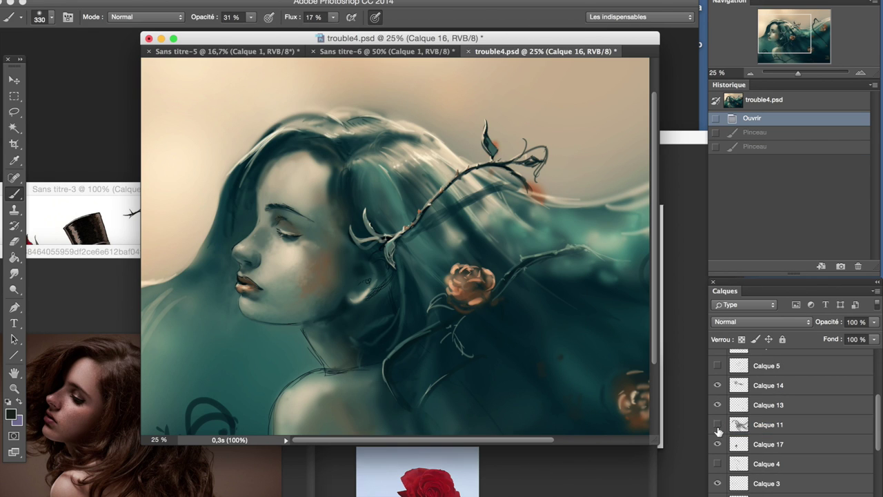
- Erase a small stroke near the face on Calque 3
{"action": "left_click", "coordinate": [730, 483]}
{"action": "scroll", "coordinate": [721, 483], "scroll_direction": "down", "scroll_amount": 3}
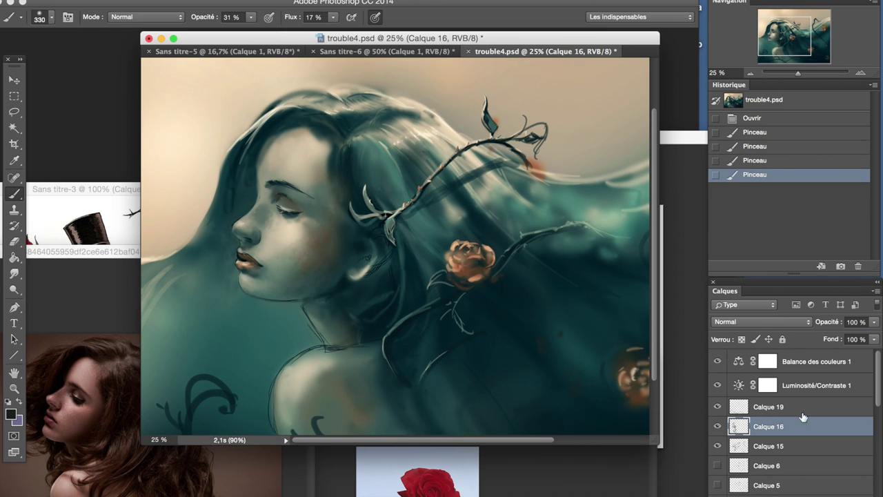
{"action": "scroll", "coordinate": [804, 417], "scroll_direction": "down", "scroll_amount": 1}
{"action": "left_click", "coordinate": [766, 466]}
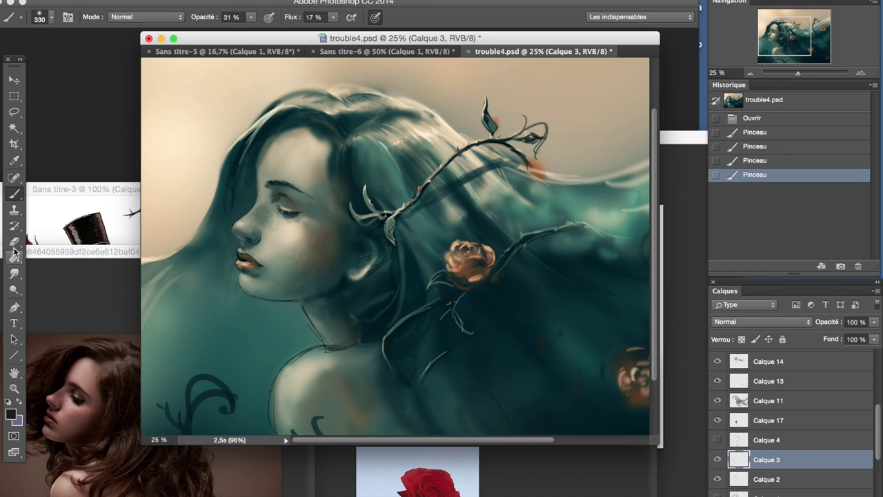
{"action": "key", "text": "e"}
{"action": "scroll", "coordinate": [794, 428], "scroll_direction": "down", "scroll_amount": 3}
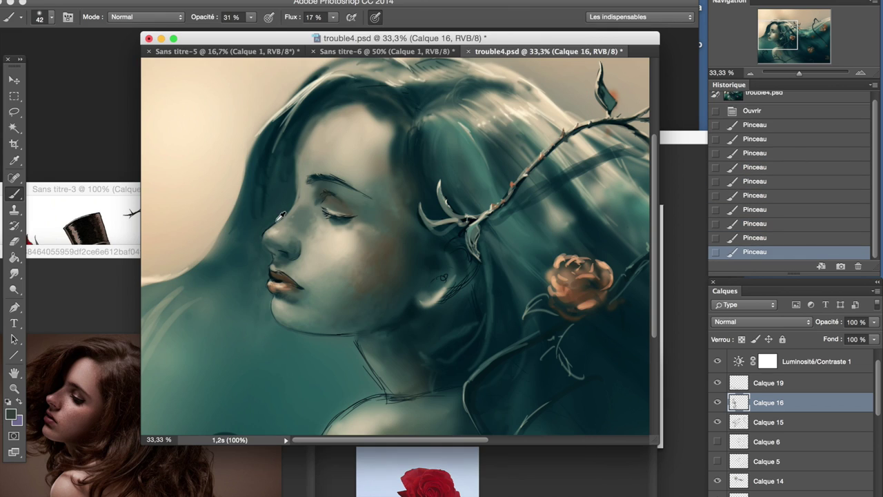
{"action": "left_click_drag", "start_coordinate": [281, 216], "coordinate": [265, 250]}
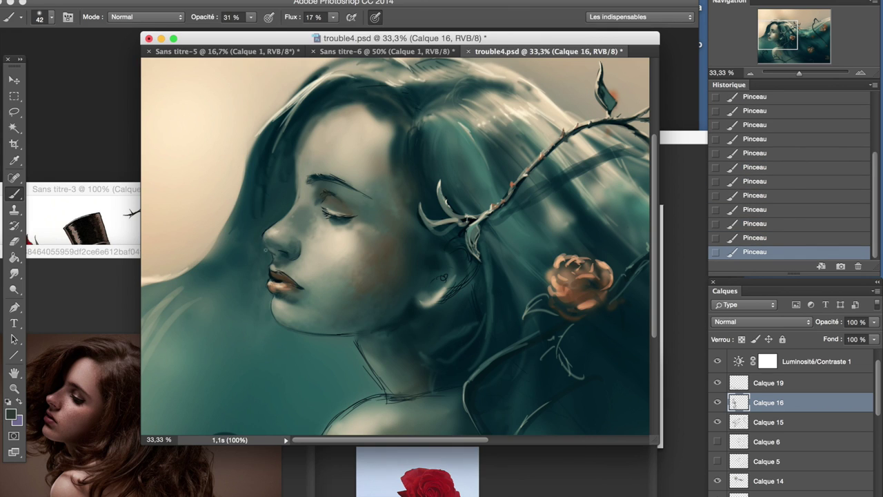
- Paint faint strokes near the chin and soften cheek and jaw at 50% opacity
{"action": "scroll", "coordinate": [794, 414], "scroll_direction": "down", "scroll_amount": 3}
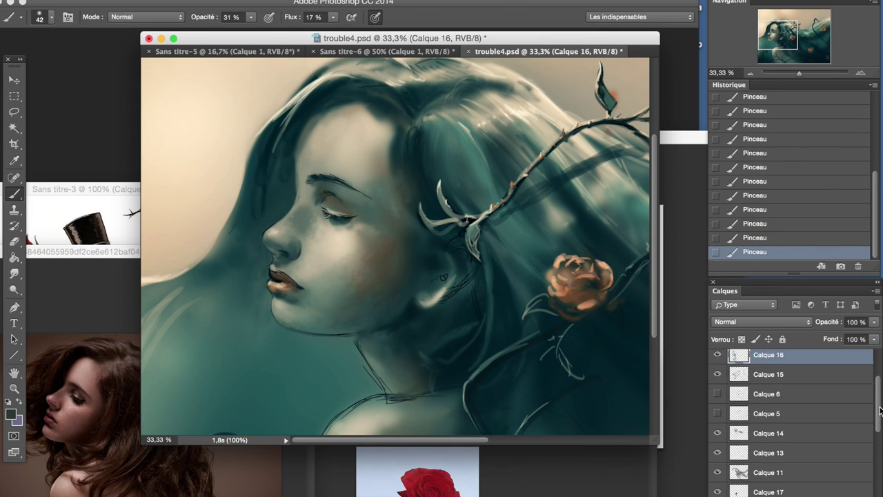
{"action": "scroll", "coordinate": [793, 414], "scroll_direction": "down", "scroll_amount": 3}
{"action": "left_click", "coordinate": [794, 491]}
{"action": "key", "text": "e"}
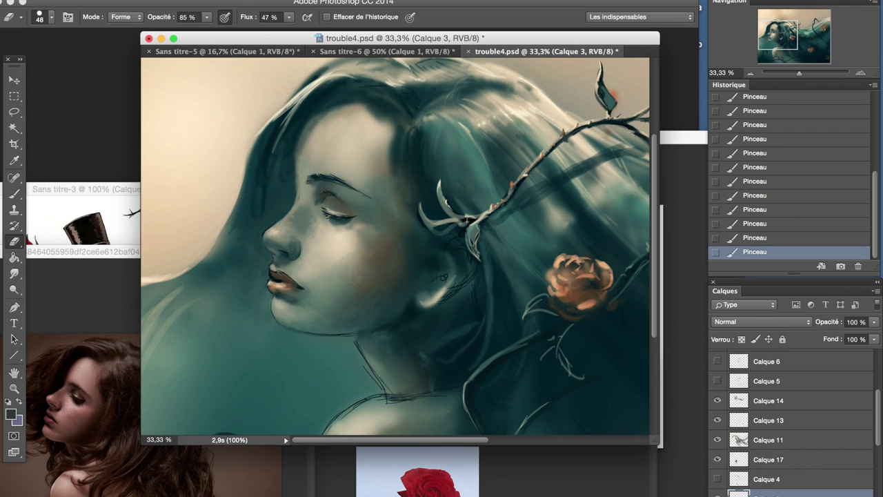
{"action": "key", "text": "b"}
{"action": "left_click_drag", "start_coordinate": [339, 338], "coordinate": [325, 332]}
{"action": "left_click_drag", "start_coordinate": [325, 332], "coordinate": [313, 328]}
{"action": "key", "text": "5"}
{"action": "left_click", "coordinate": [295, 329]}
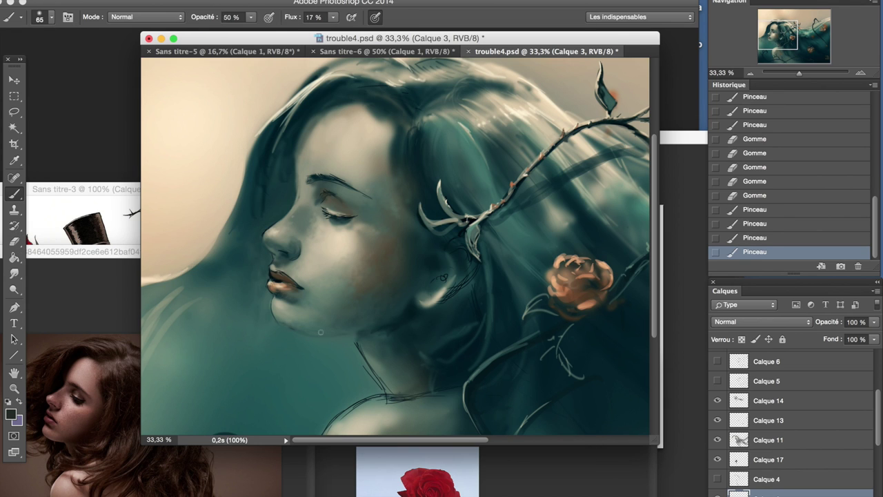
{"action": "mouse_move", "coordinate": [359, 306]}
{"action": "left_mouse_down"}
{"action": "mouse_move", "coordinate": [394, 311]}
{"action": "mouse_move", "coordinate": [496, 288]}
{"action": "left_mouse_up"}
- On Calque 16, sample a darker colour and darken the neck just below the jaw
{"action": "left_click", "coordinate": [750, 73]}
{"action": "scroll", "coordinate": [794, 414], "scroll_direction": "up", "scroll_amount": 3}
{"action": "left_click", "coordinate": [769, 402]}
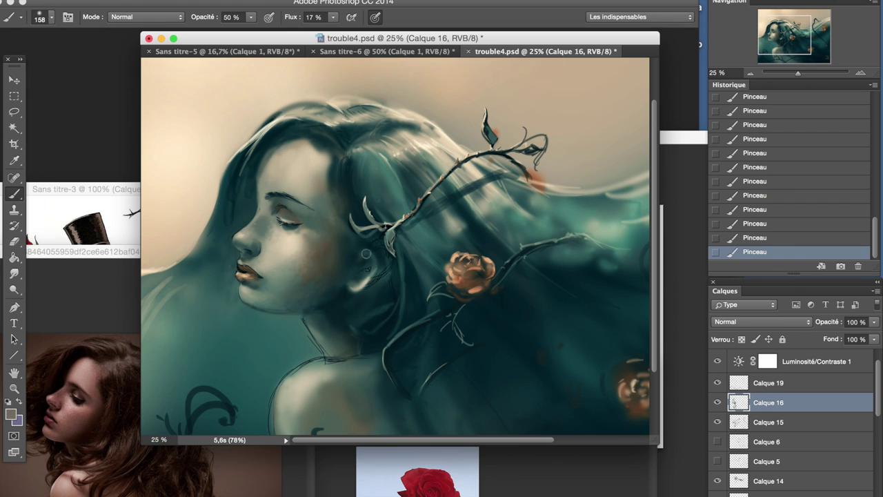
{"action": "left_click", "coordinate": [347, 301], "text": "alt"}
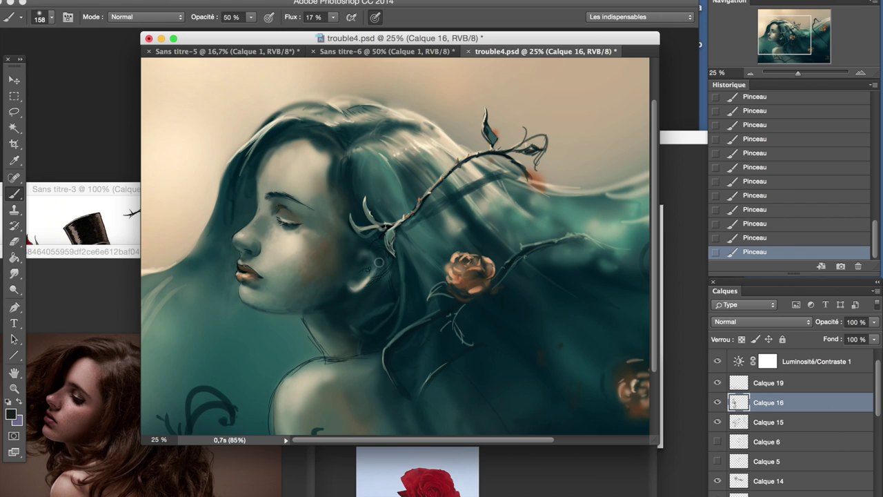
{"action": "left_click_drag", "start_coordinate": [313, 322], "coordinate": [320, 306]}
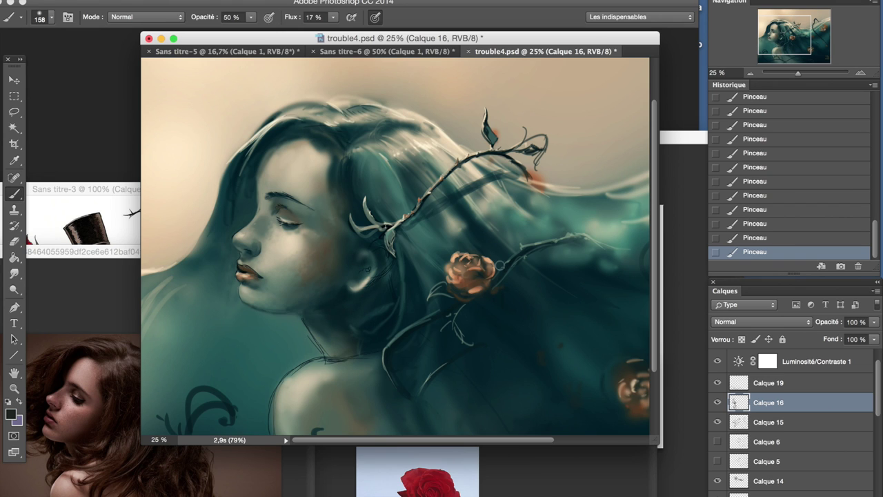
{"action": "scroll", "coordinate": [500, 265], "scroll_direction": "down", "scroll_amount": 2}
{"action": "scroll", "coordinate": [865, 442], "scroll_direction": "down", "scroll_amount": 5}
{"action": "left_click", "coordinate": [766, 435]}
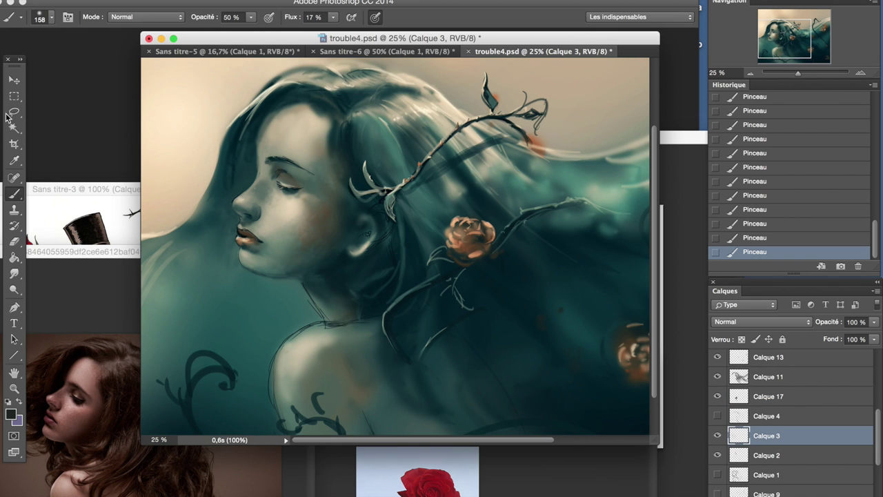
- On Calque 3, lasso part of the shoulder, nudge it into place, then deselect
{"action": "key", "text": "l"}
{"action": "left_click_drag", "start_coordinate": [318, 305], "coordinate": [297, 435]}
{"action": "scroll", "coordinate": [414, 276], "scroll_direction": "down", "scroll_amount": 2}
{"action": "key", "text": "v"}
{"action": "left_click_drag", "start_coordinate": [340, 309], "coordinate": [342, 312]}
{"action": "left_click", "coordinate": [324, 6]}
{"action": "left_click", "coordinate": [746, 456]}
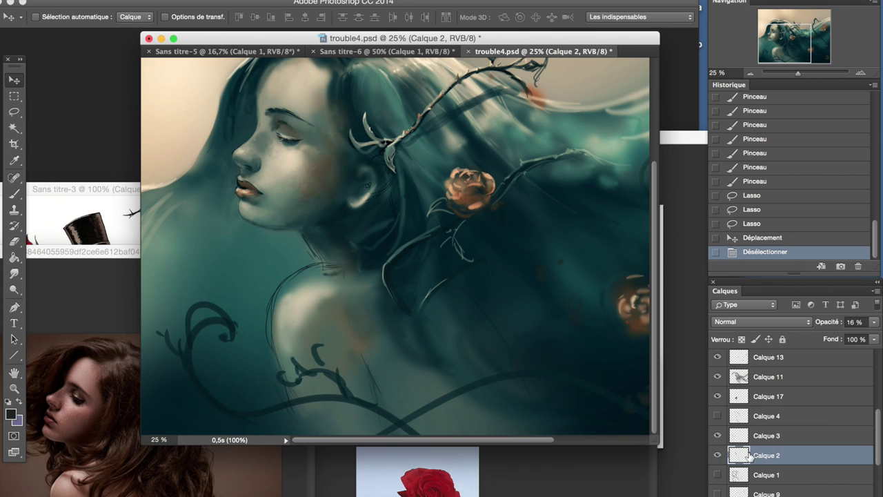
- Delete Calque 2 and paint soft strokes over the shoulder on Calque 7
{"action": "key", "text": "BackSpace"}
{"action": "scroll", "coordinate": [856, 450], "scroll_direction": "down", "scroll_amount": 1}
{"action": "left_click", "coordinate": [794, 466]}
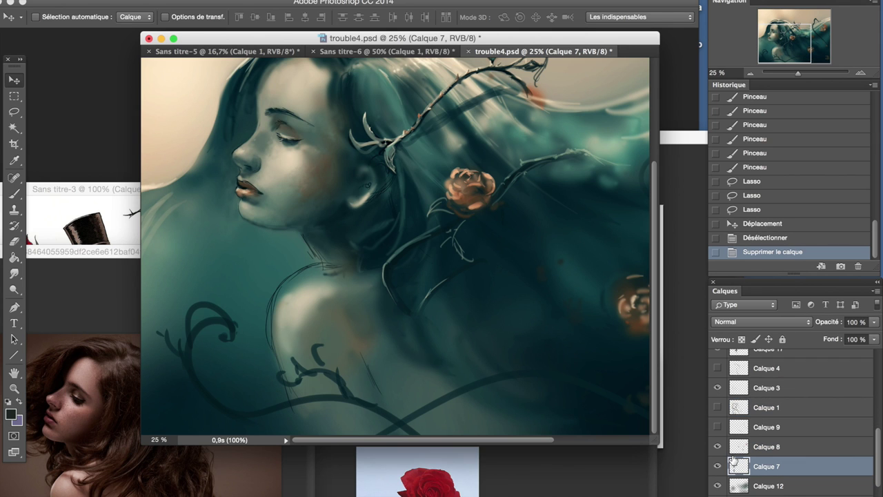
{"action": "key", "text": "b"}
{"action": "mouse_move", "coordinate": [332, 296]}
{"action": "left_mouse_down"}
{"action": "mouse_move", "coordinate": [303, 324]}
{"action": "mouse_move", "coordinate": [345, 276]}
{"action": "left_mouse_up"}
{"action": "mouse_move", "coordinate": [801, 43]}
{"action": "left_mouse_down"}
{"action": "mouse_move", "coordinate": [811, 45]}
{"action": "mouse_move", "coordinate": [803, 53]}
{"action": "left_mouse_up"}
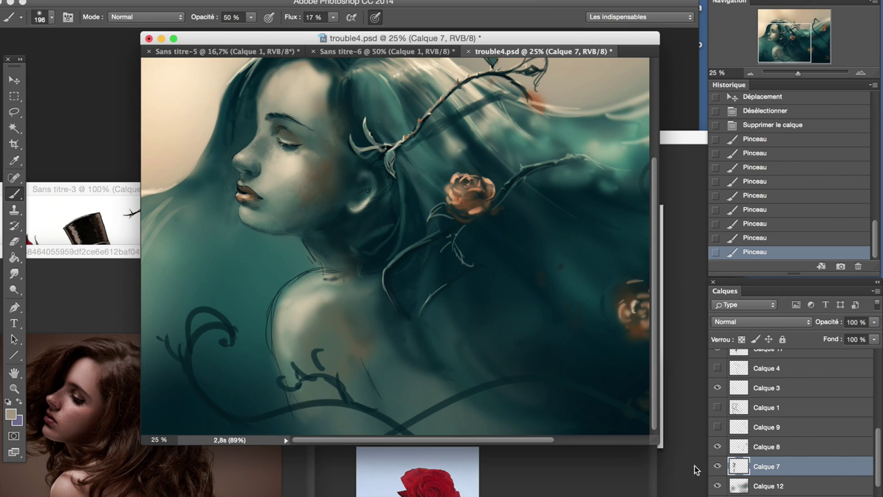
- Erase unwanted marks on Calques 15, 16 and 17
{"action": "scroll", "coordinate": [720, 376], "scroll_direction": "up", "scroll_amount": 3}
{"action": "left_click", "coordinate": [759, 374]}
{"action": "key", "text": "e"}
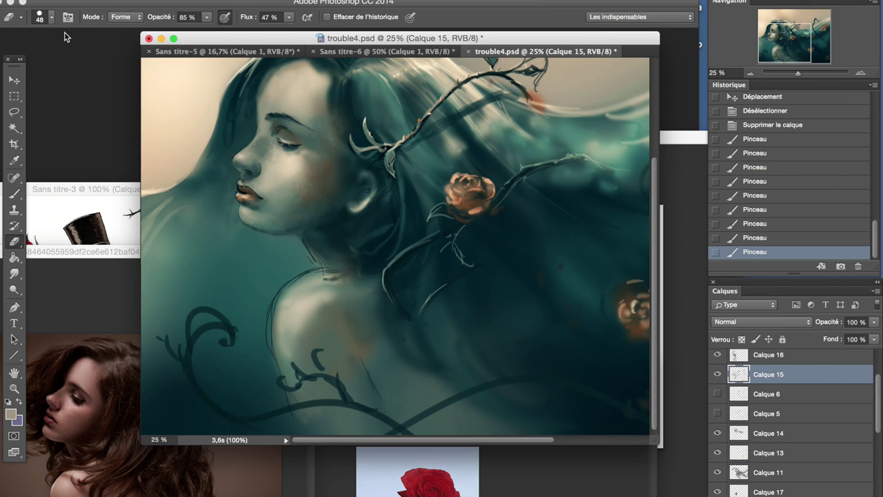
{"action": "left_click_drag", "start_coordinate": [345, 249], "coordinate": [379, 270]}
{"action": "left_click_drag", "start_coordinate": [299, 364], "coordinate": [320, 384]}
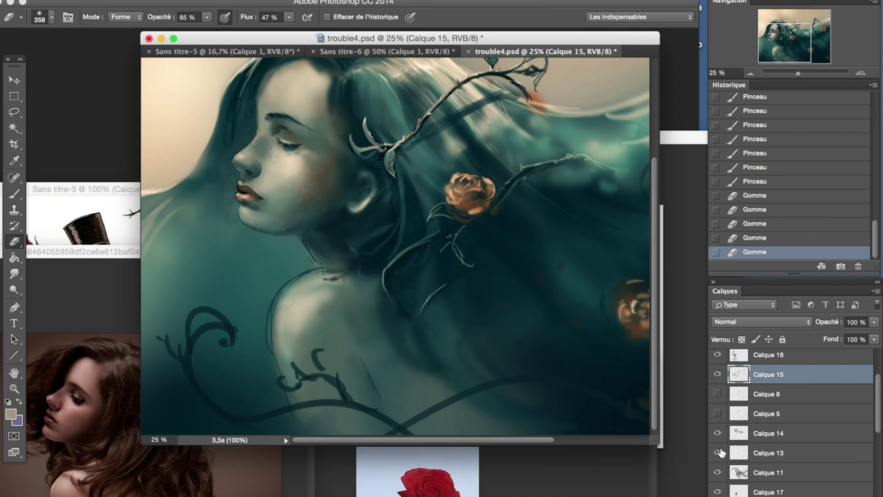
{"action": "left_click", "coordinate": [741, 358]}
{"action": "left_click_drag", "start_coordinate": [376, 310], "coordinate": [358, 425]}
{"action": "left_click_drag", "start_coordinate": [290, 332], "coordinate": [276, 387]}
{"action": "scroll", "coordinate": [851, 434], "scroll_direction": "down", "scroll_amount": 3}
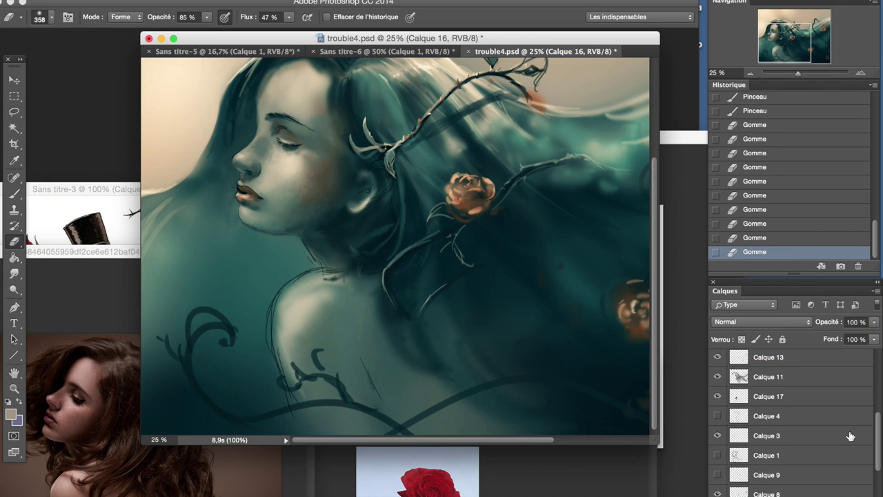
{"action": "left_click", "coordinate": [729, 399]}
{"action": "left_click_drag", "start_coordinate": [348, 274], "coordinate": [366, 405]}
- Shade the shoulder on Calque 7 in a new colour, then reduce the brush to 155
{"action": "scroll", "coordinate": [853, 426], "scroll_direction": "down", "scroll_amount": 3}
{"action": "left_click", "coordinate": [828, 442]}
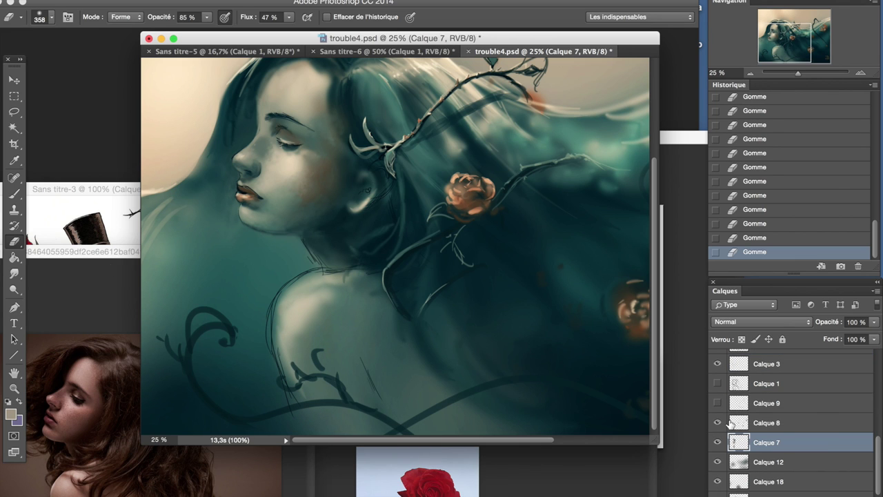
{"action": "key", "text": "b"}
{"action": "left_click", "coordinate": [324, 172], "text": "alt"}
{"action": "mouse_move", "coordinate": [303, 159]}
{"action": "left_mouse_down"}
{"action": "mouse_move", "coordinate": [324, 179]}
{"action": "mouse_move", "coordinate": [334, 164]}
{"action": "left_mouse_up"}
{"action": "left_click_drag", "start_coordinate": [317, 297], "coordinate": [380, 316]}
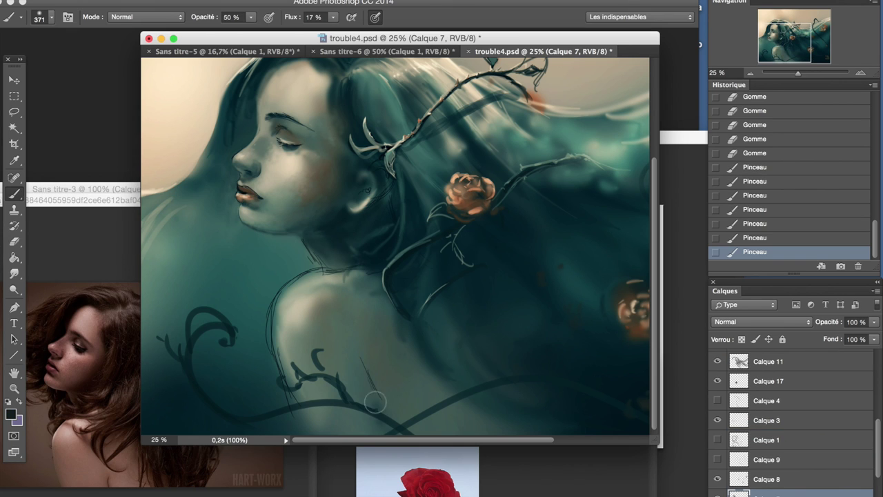
{"action": "left_click_drag", "start_coordinate": [369, 386], "coordinate": [398, 416]}
{"action": "right_click", "coordinate": [329, 308]}
{"action": "left_click_drag", "start_coordinate": [103, 53], "coordinate": [76, 53]}
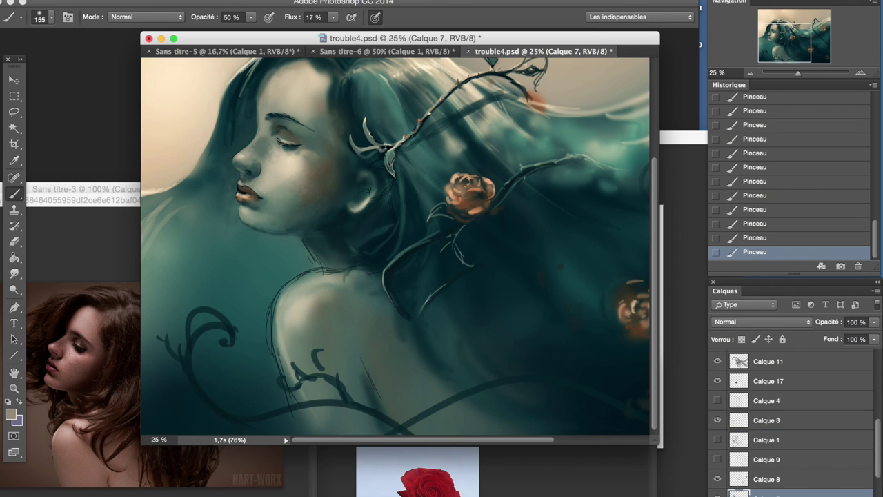
{"action": "key", "text": "ctrl+minus"}
- Lasso an area to clear on Calque 3
{"action": "left_click", "coordinate": [724, 421]}
{"action": "key", "text": "l"}
{"action": "left_click_drag", "start_coordinate": [303, 294], "coordinate": [228, 379]}
- Delete the lassoed patch from Calque 3 and deselect
{"action": "key", "text": "Delete"}
{"action": "key", "text": "ctrl+d"}
{"action": "left_click", "coordinate": [860, 72]}
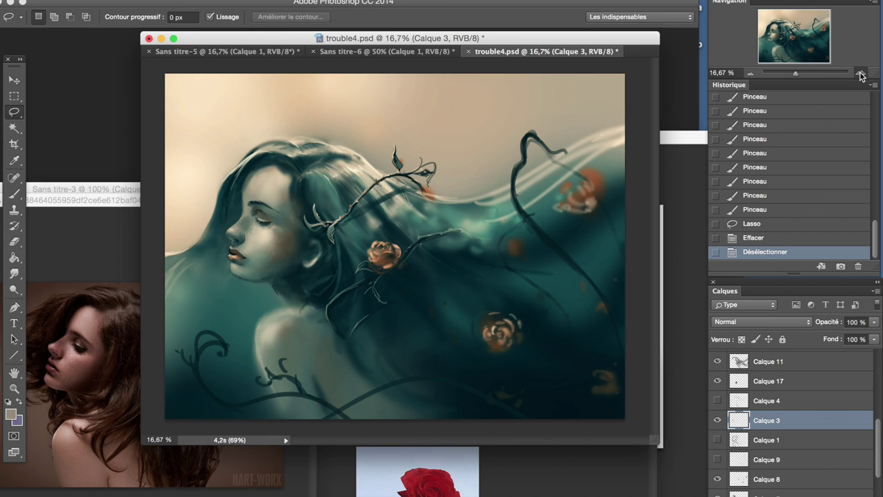
{"action": "scroll", "coordinate": [734, 442], "scroll_direction": "up", "scroll_amount": 1}
- Sample a dark teal colour and erase small stray marks around the lips and cheek
{"action": "key", "text": "b"}
{"action": "left_click", "coordinate": [280, 152], "text": "alt"}
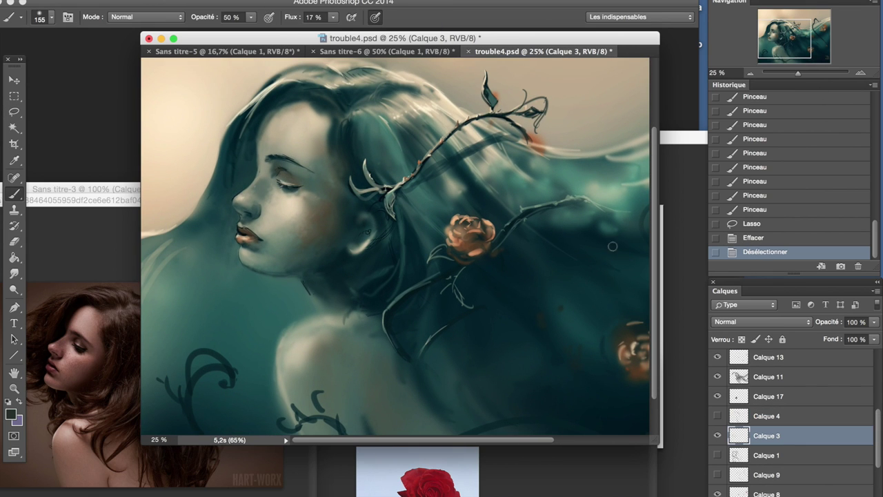
{"action": "key", "text": "e"}
{"action": "left_click", "coordinate": [256, 361]}
{"action": "left_click", "coordinate": [256, 361]}
{"action": "left_click", "coordinate": [258, 238]}
{"action": "left_click", "coordinate": [328, 181]}
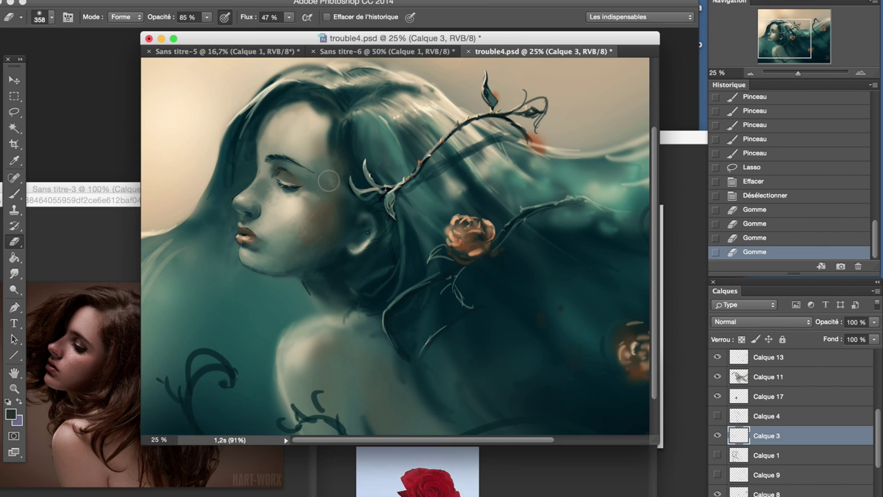
{"action": "left_click", "coordinate": [517, 272]}
{"action": "key", "text": "ctrl+minus"}
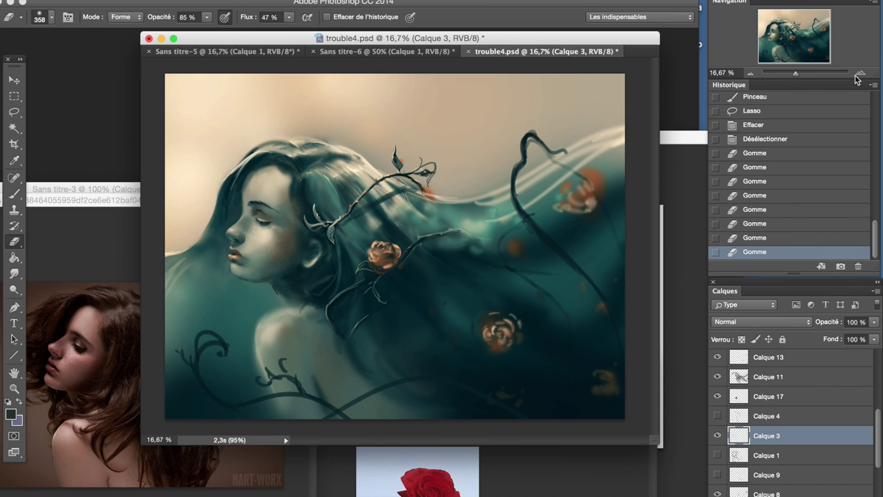
{"action": "left_click", "coordinate": [860, 73]}
{"action": "left_click", "coordinate": [859, 74]}
{"action": "left_click", "coordinate": [349, 205]}
{"action": "left_click", "coordinate": [338, 228]}
- Paint eyelashes along the closed eye
{"action": "key", "text": "b"}
{"action": "left_click", "coordinate": [754, 224]}
{"action": "left_click_drag", "start_coordinate": [321, 227], "coordinate": [349, 231]}
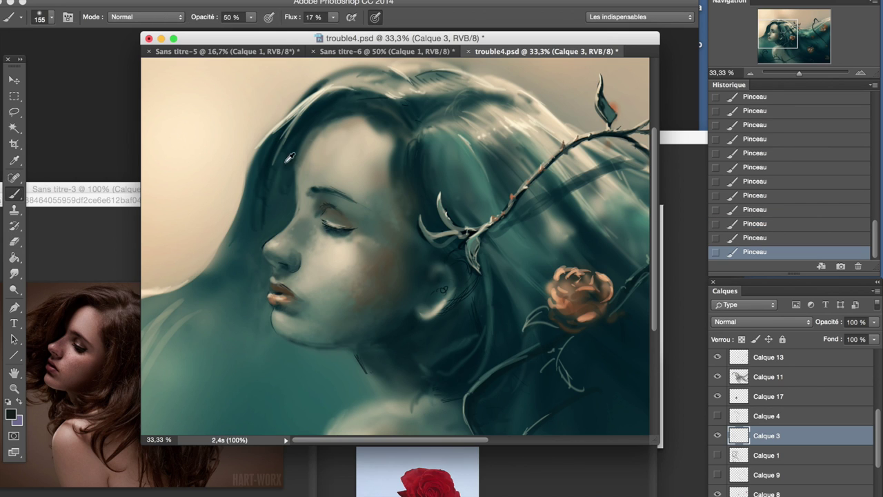
{"action": "key", "text": "ctrl+minus"}
{"action": "left_click", "coordinate": [860, 73]}
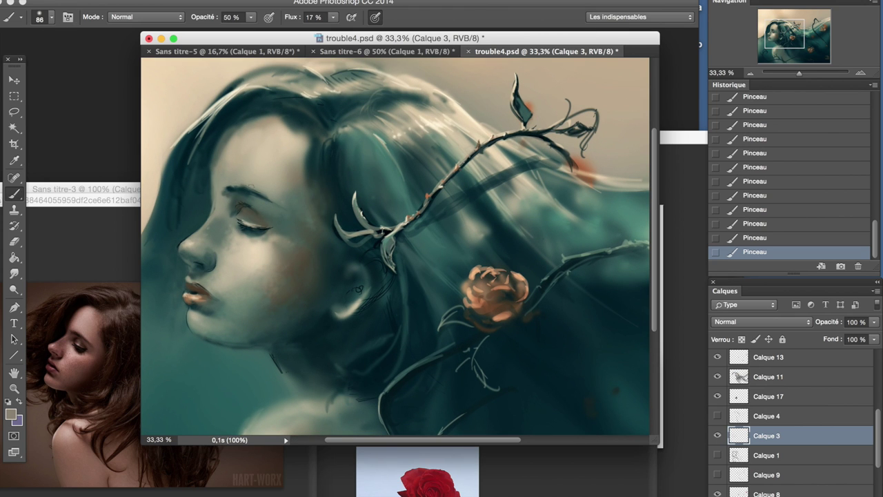
{"action": "key", "text": "ctrl+plus"}
{"action": "key", "text": "ctrl+plus"}
- Switch to a 45 px brush at 39% flow and sample a light grey-green skin colour
{"action": "left_click", "coordinate": [50, 17]}
{"action": "left_click", "coordinate": [270, 209]}
{"action": "key", "text": "shift+3"}
{"action": "key", "text": "shift+9"}
{"action": "left_click", "coordinate": [357, 237], "text": "alt"}
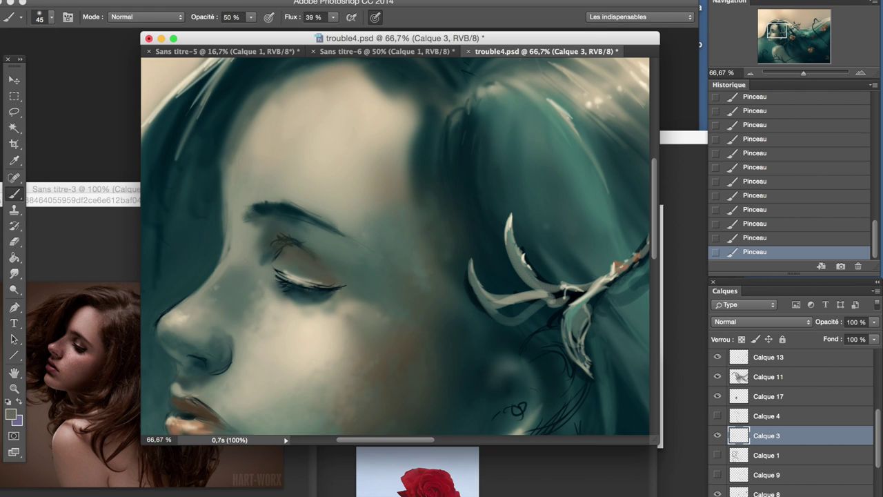
{"action": "left_click", "coordinate": [751, 73]}
{"action": "left_click", "coordinate": [751, 73]}
{"action": "left_click", "coordinate": [751, 73]}
{"action": "left_click", "coordinate": [751, 73]}
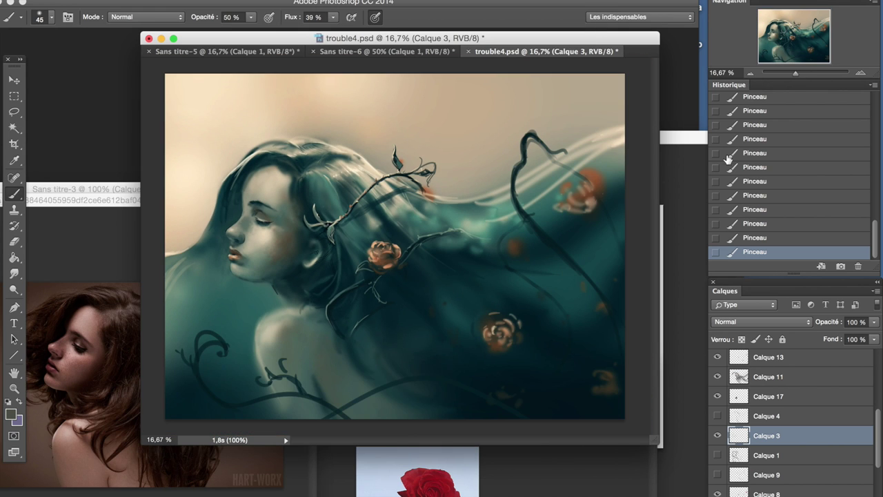
{"action": "left_click", "coordinate": [860, 74]}
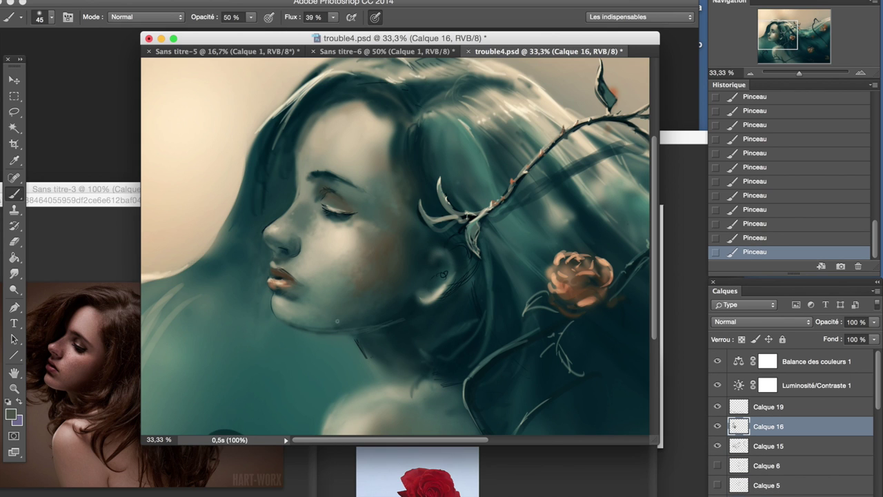
{"action": "left_click", "coordinate": [750, 74]}
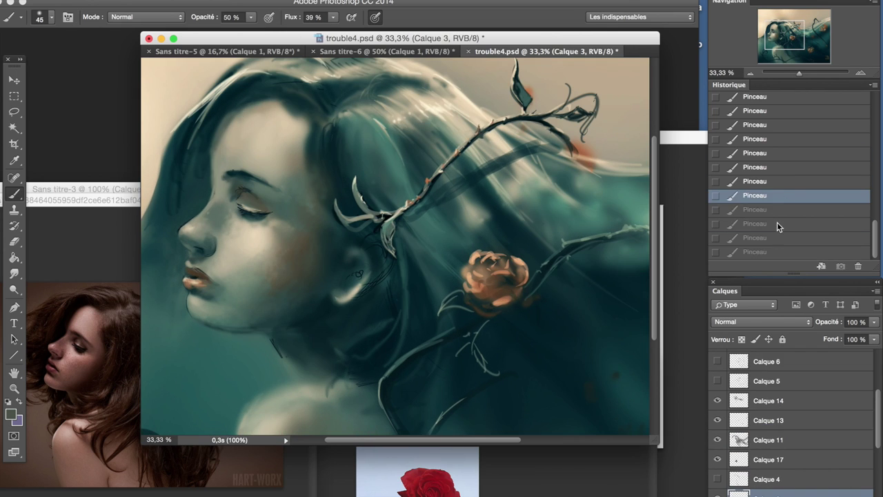
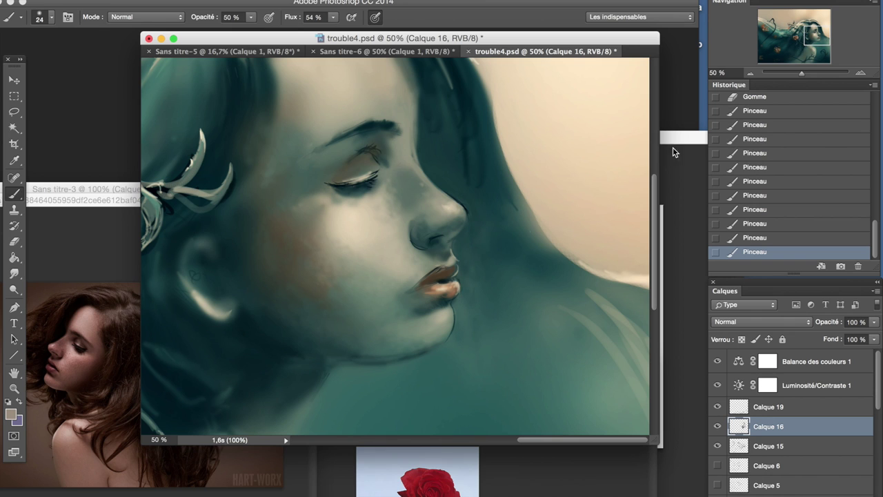
- Step back through History to review an earlier brush stroke, then restore the later strokes
{"action": "key", "text": "ctrl+minus"}
{"action": "key", "text": "ctrl+minus"}
{"action": "left_click", "coordinate": [796, 209]}
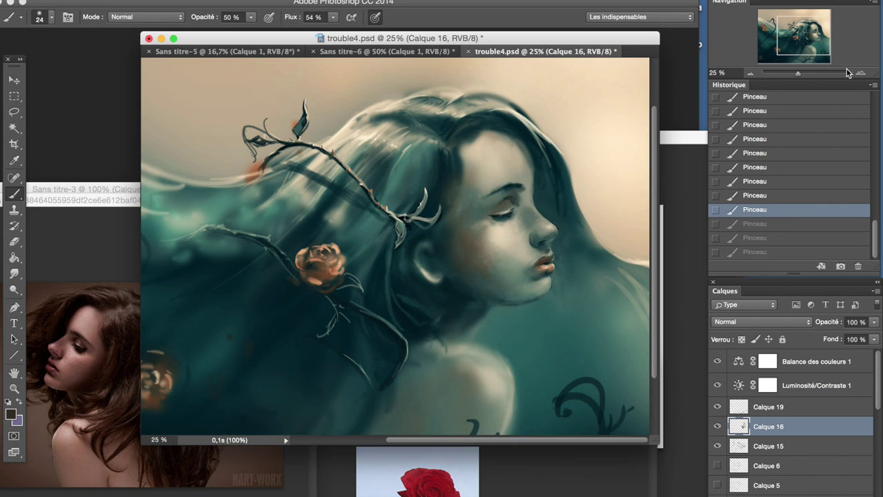
{"action": "key", "text": "ctrl+plus"}
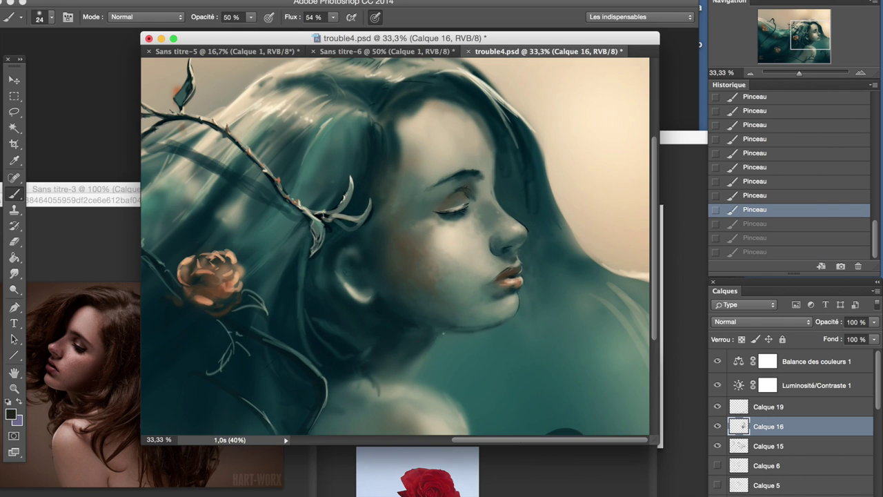
{"action": "key", "text": "ctrl+z"}
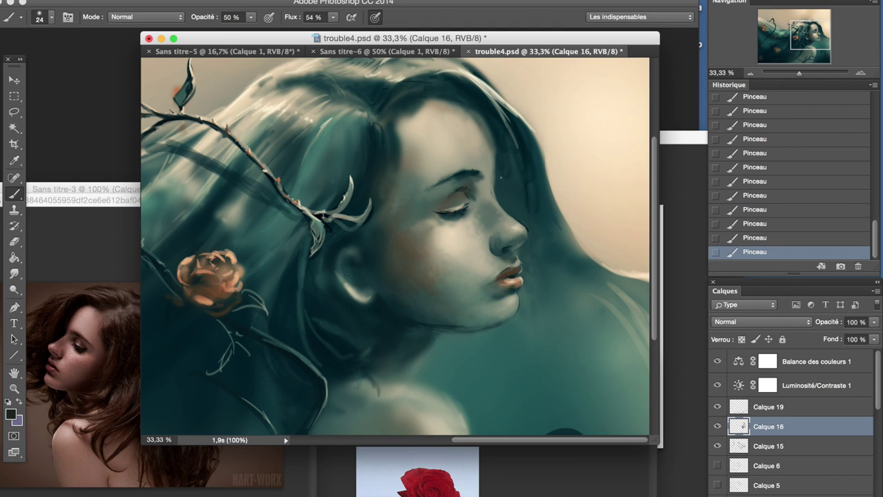
- Enlarge the brush and darken the eyelid with a soft stroke
{"action": "key", "text": "bracketright"}
{"action": "key", "text": "bracketright"}
{"action": "key", "text": "bracketright"}
{"action": "left_click", "coordinate": [39, 17]}
{"action": "left_click_drag", "start_coordinate": [436, 199], "coordinate": [457, 201]}
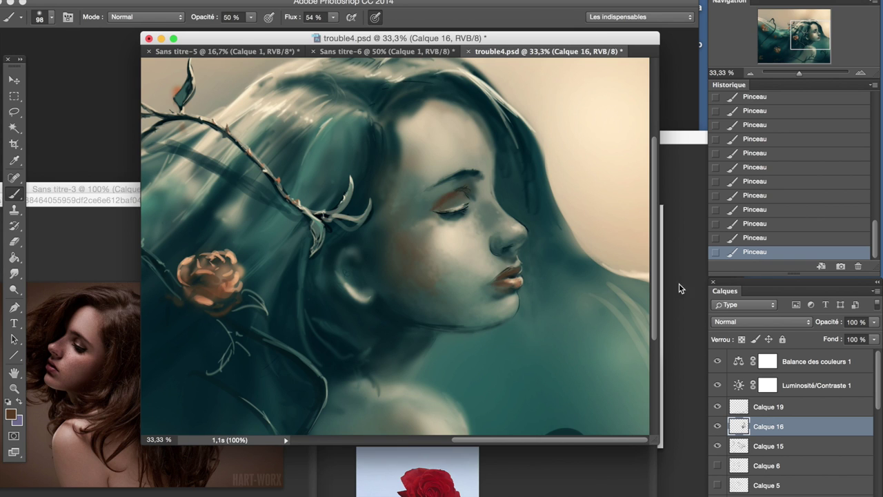
{"action": "key", "text": "ctrl+minus"}
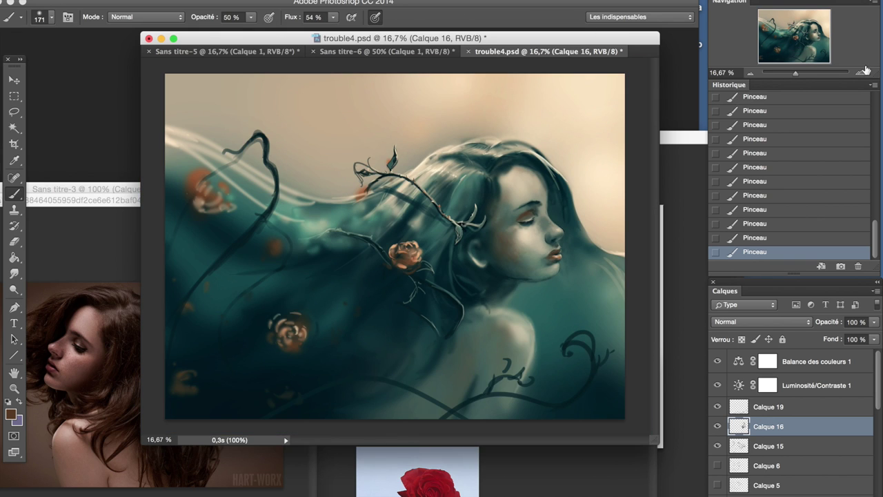
{"action": "double_click", "coordinate": [861, 69]}
- Reduce the brush size and raise the brush opacity to 69%
{"action": "left_click", "coordinate": [39, 17]}
{"action": "left_click_drag", "start_coordinate": [102, 58], "coordinate": [96, 59]}
{"action": "key", "text": "Return"}
{"action": "key", "text": "6"}
{"action": "key", "text": "9"}
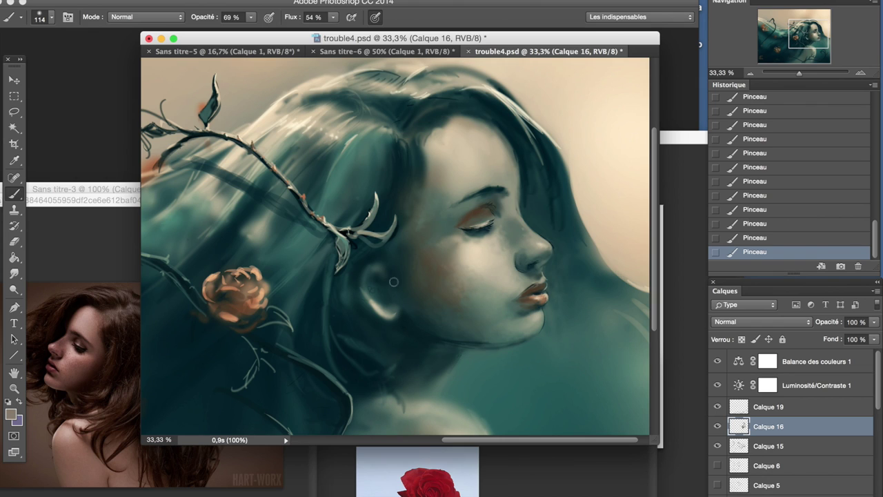
- With a light greyish colour, undo two strokes and repaint the cheek with a 330 px brush
{"action": "left_click", "coordinate": [534, 233], "text": "alt"}
{"action": "left_click", "coordinate": [730, 241]}
{"action": "left_click", "coordinate": [730, 223]}
{"action": "left_click_drag", "start_coordinate": [408, 310], "coordinate": [454, 333]}
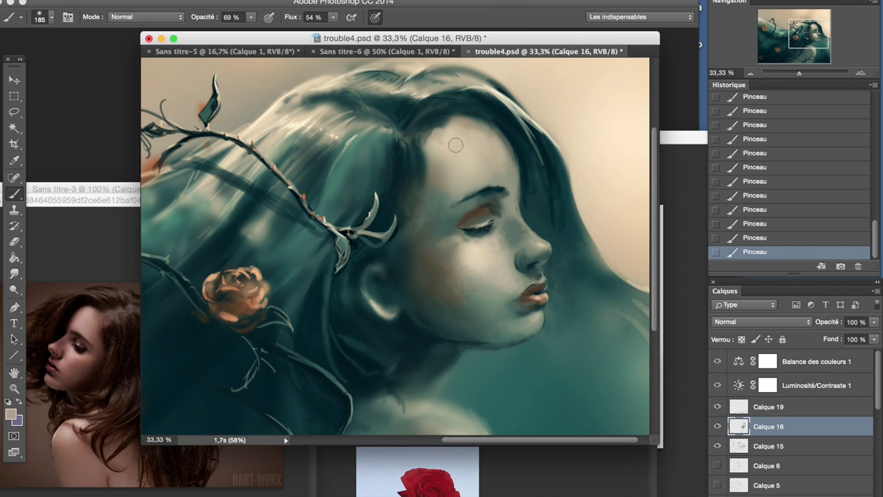
{"action": "left_click", "coordinate": [52, 18]}
{"action": "left_click", "coordinate": [55, 22]}
{"action": "left_click_drag", "start_coordinate": [456, 255], "coordinate": [497, 304]}
- Undo the broad stroke and repaint the cheek with a colour sampled from the painting
{"action": "key", "text": "ctrl+z"}
{"action": "key", "text": "ctrl+minus"}
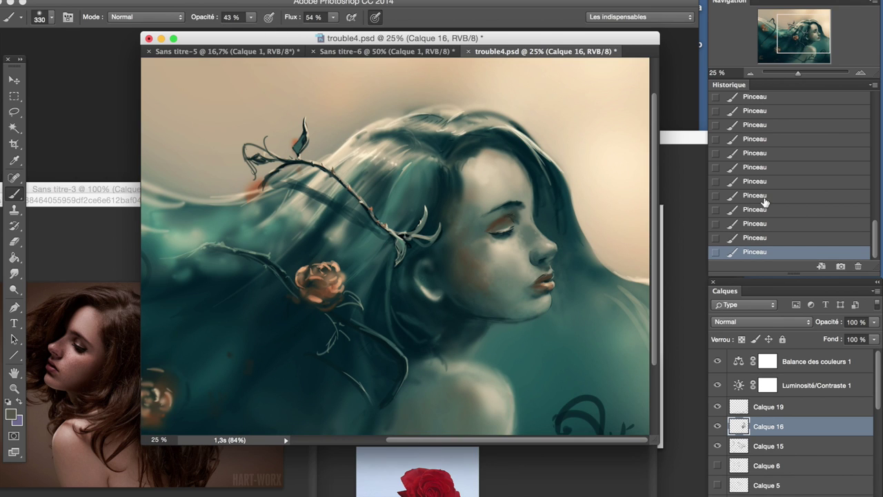
{"action": "left_click", "coordinate": [452, 274], "text": "alt"}
{"action": "mouse_move", "coordinate": [457, 276]}
{"action": "left_mouse_down"}
{"action": "mouse_move", "coordinate": [493, 300]}
{"action": "mouse_move", "coordinate": [504, 287]}
{"action": "left_mouse_up"}
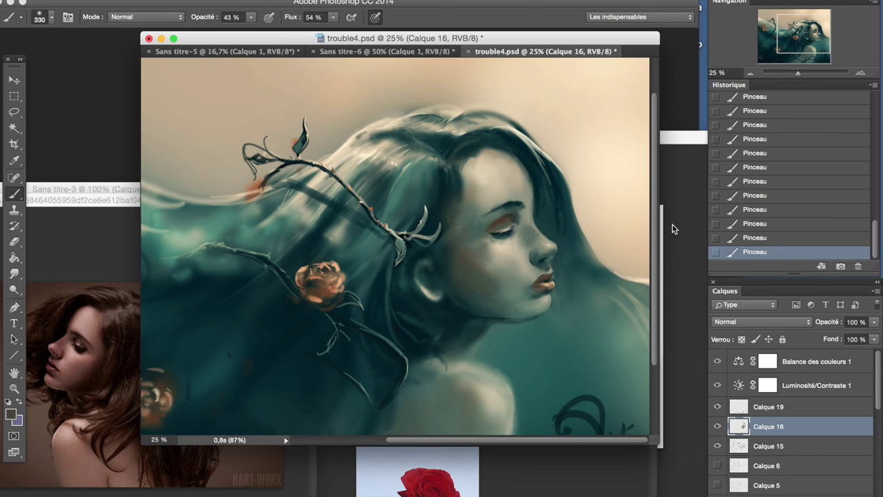
- Shrink the brush to 42 px and sample the light beige skin tone from the cheek
{"action": "key", "text": "ctrl+minus"}
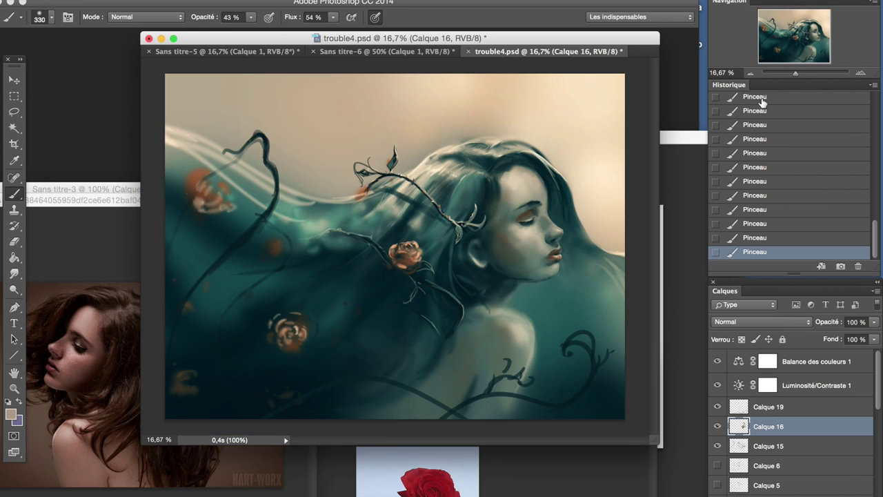
{"action": "left_click", "coordinate": [145, 439]}
{"action": "key", "text": "ctrl+plus"}
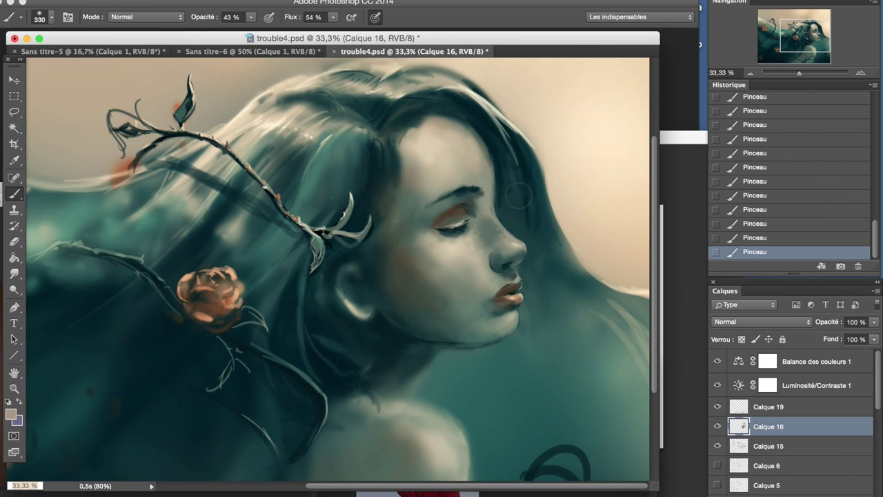
{"action": "left_click", "coordinate": [39, 17]}
{"action": "type", "text": "42"}
{"action": "key", "text": "Return"}
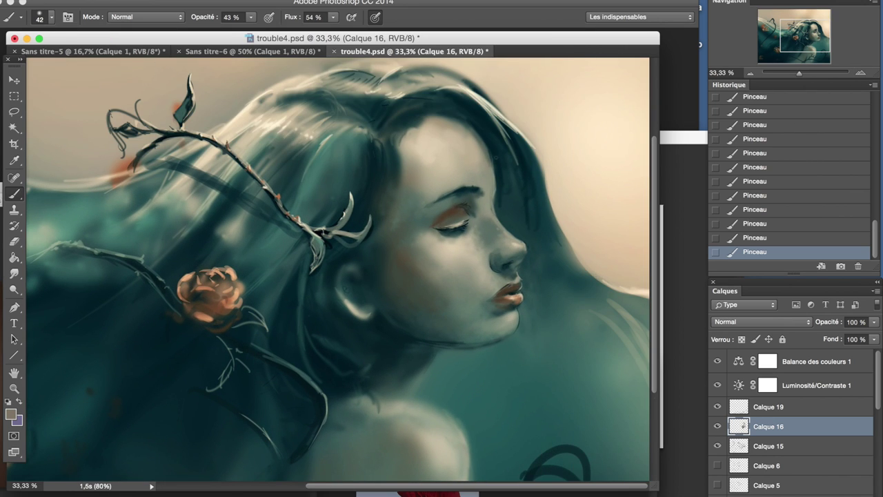
{"action": "left_click", "coordinate": [464, 247], "text": "alt"}
- Set the brush to 141 px at 23% opacity and sample a dark tone near the hairline
{"action": "left_click", "coordinate": [40, 16]}
{"action": "type", "text": "141"}
{"action": "key", "text": "Return"}
{"action": "key", "text": "2"}
{"action": "key", "text": "3"}
{"action": "left_click", "coordinate": [403, 173], "text": "alt"}
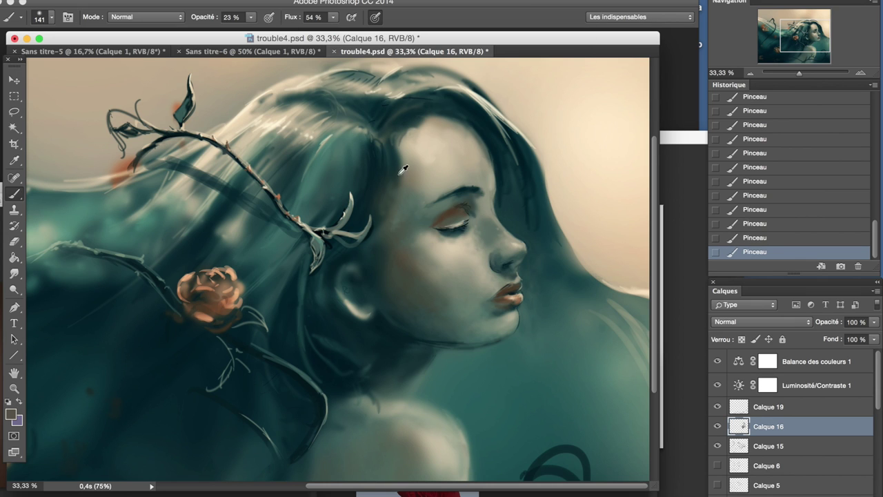
{"action": "left_click", "coordinate": [766, 446]}
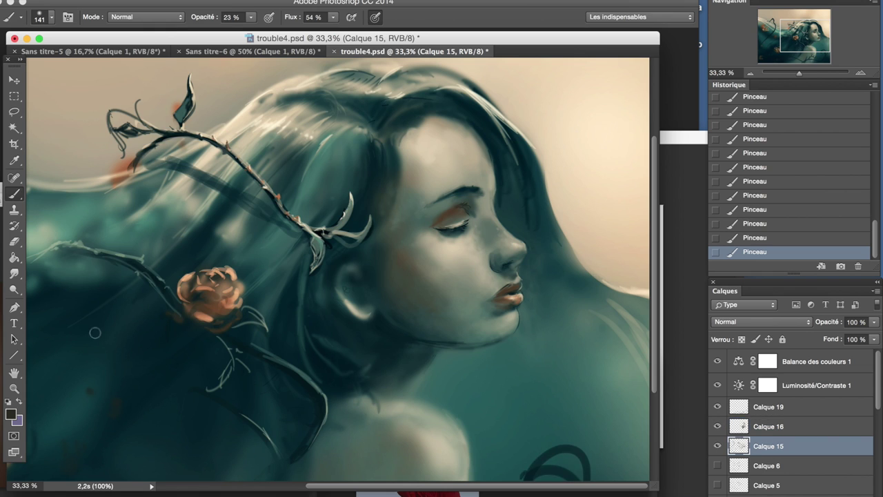
- Revert History to before the eraser strokes and zoom to 33.33% on the face
{"action": "key", "text": "e"}
{"action": "right_click", "coordinate": [379, 236]}
{"action": "left_click", "coordinate": [750, 72]}
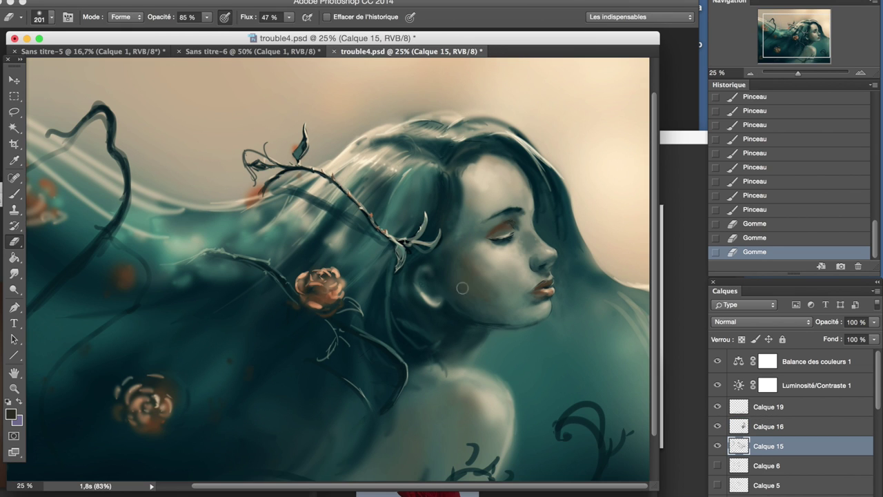
{"action": "key", "text": "ctrl+minus"}
{"action": "left_click", "coordinate": [756, 152]}
{"action": "left_click", "coordinate": [760, 181]}
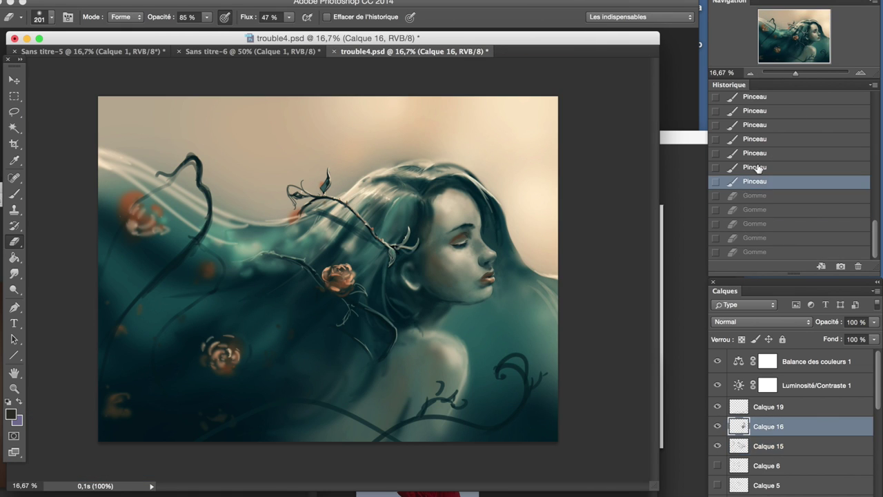
{"action": "double_click", "coordinate": [858, 72]}
{"action": "left_click_drag", "start_coordinate": [804, 38], "coordinate": [836, 44]}
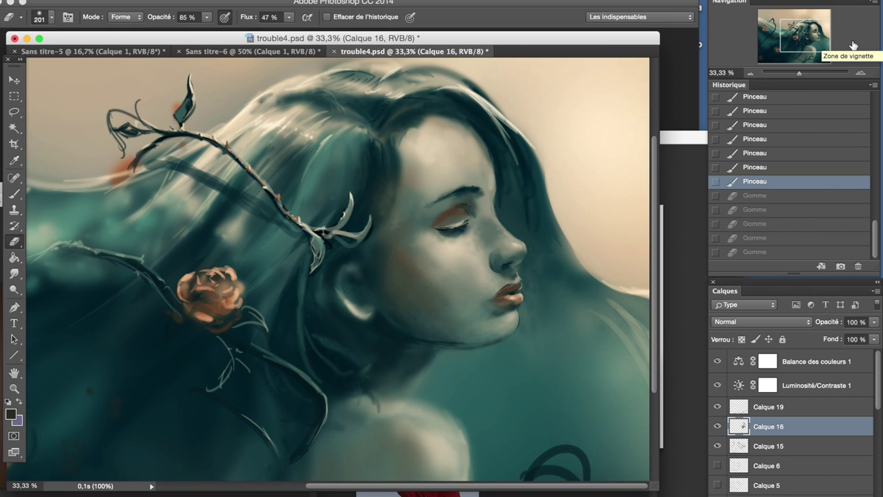
{"action": "scroll", "coordinate": [414, 276], "scroll_direction": "down", "scroll_amount": 5}
- Soften the shading around the neck and shoulder, then choose a 71 px brush
{"action": "key", "text": "b"}
{"action": "left_click_drag", "start_coordinate": [463, 288], "coordinate": [445, 256]}
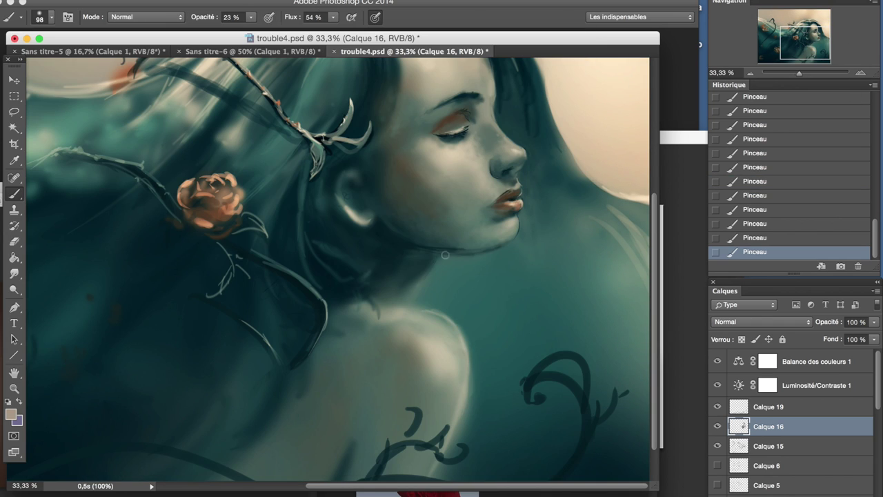
{"action": "key", "text": "ctrl+minus"}
{"action": "key", "text": "ctrl+minus"}
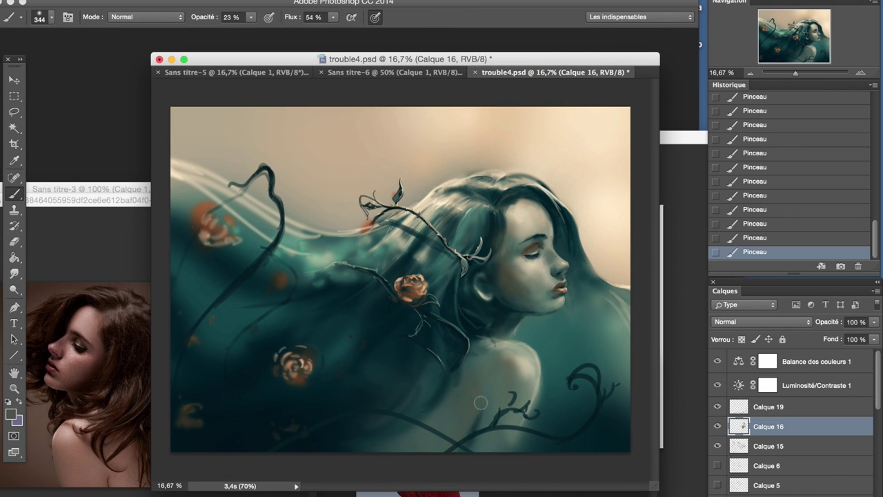
{"action": "right_click", "coordinate": [526, 371]}
{"action": "double_click", "coordinate": [524, 442]}
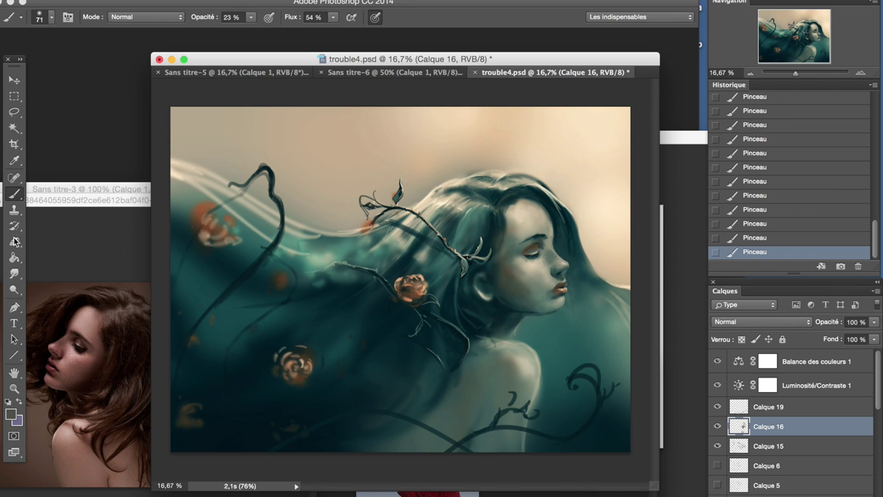
- Erase small stray spots near the lower-right vines
{"action": "left_click", "coordinate": [14, 241]}
{"action": "left_click_drag", "start_coordinate": [523, 459], "coordinate": [528, 442]}
{"action": "left_click", "coordinate": [530, 433]}
{"action": "left_click", "coordinate": [14, 193]}
{"action": "left_click", "coordinate": [40, 17]}
{"action": "double_click", "coordinate": [76, 234]}
- Toggle Calque 15 and another layer's visibility to compare, then select Calque 14
{"action": "left_click", "coordinate": [717, 446]}
{"action": "left_click", "coordinate": [717, 445]}
{"action": "scroll", "coordinate": [718, 449], "scroll_direction": "down", "scroll_amount": 1}
{"action": "left_click", "coordinate": [718, 481]}
{"action": "left_click", "coordinate": [718, 482]}
{"action": "left_click", "coordinate": [768, 481]}
- Erase part of the Calque 14 strokes and select the Calque 11 layer
{"action": "key", "text": "e"}
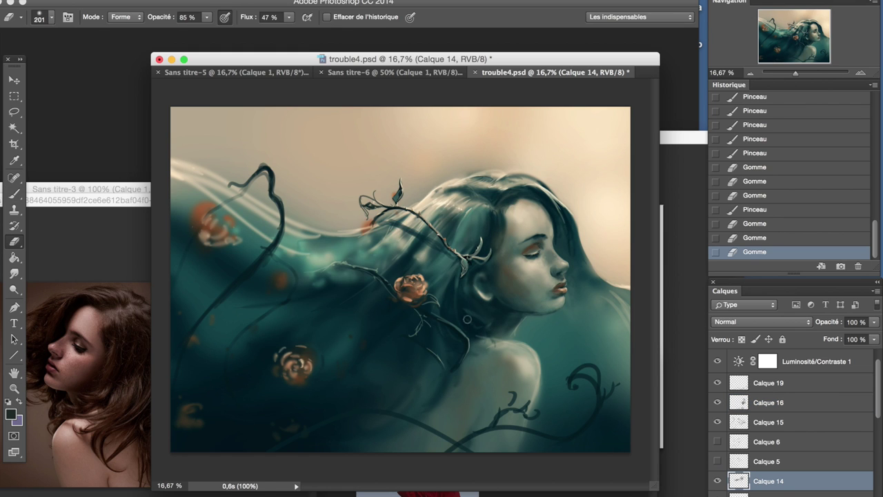
{"action": "left_click", "coordinate": [479, 336]}
{"action": "scroll", "coordinate": [794, 428], "scroll_direction": "down", "scroll_amount": 1}
{"action": "left_click", "coordinate": [483, 351], "text": "ctrl"}
- Paint new vine strokes at 46% brush opacity and zoom out to 12.5%
{"action": "key", "text": "b"}
{"action": "right_click", "coordinate": [442, 331]}
{"action": "key", "text": "Escape"}
{"action": "mouse_move", "coordinate": [469, 338]}
{"action": "left_mouse_down"}
{"action": "mouse_move", "coordinate": [428, 352]}
{"action": "mouse_move", "coordinate": [443, 371]}
{"action": "mouse_move", "coordinate": [434, 377]}
{"action": "left_mouse_up"}
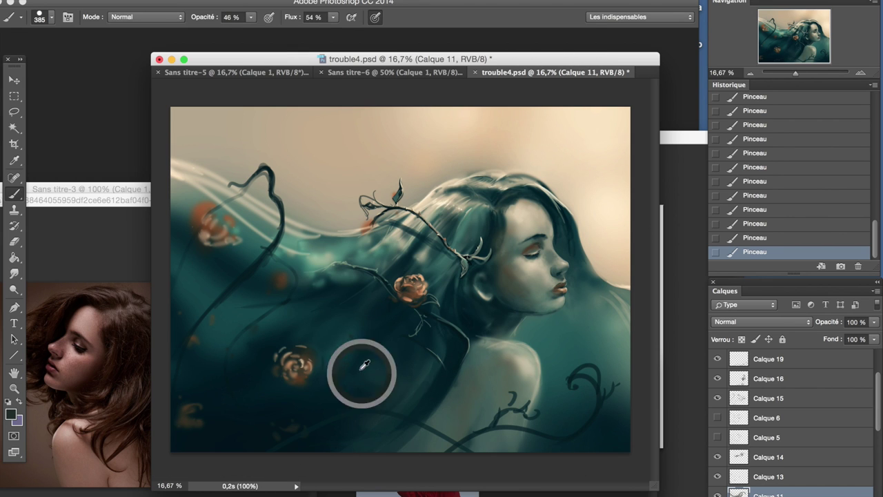
{"action": "left_click", "coordinate": [749, 74]}
- Hide Calque 19 to compare, select it, and zoom in to 16.67%
{"action": "scroll", "coordinate": [738, 377], "scroll_direction": "up", "scroll_amount": 1}
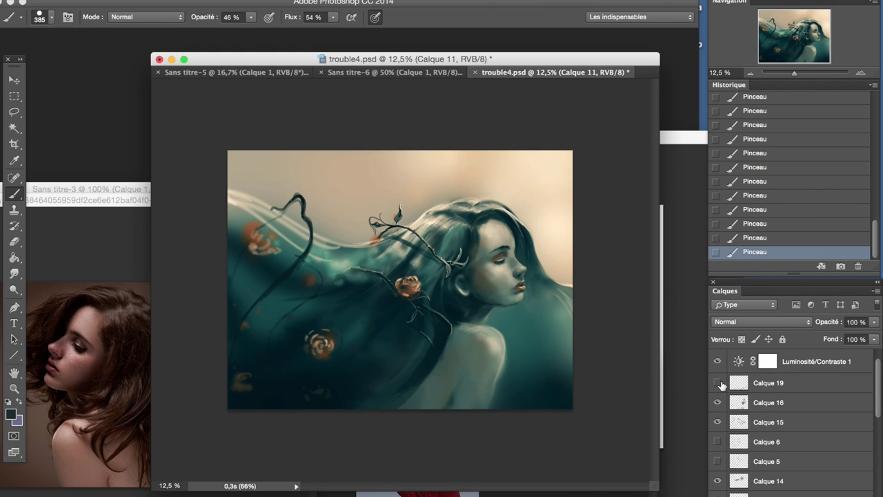
{"action": "left_click", "coordinate": [717, 383]}
{"action": "left_click", "coordinate": [769, 383]}
{"action": "key", "text": "ctrl+plus"}
- Lasso the curling vines at the lower right of Calque 19, delete them, and deselect
{"action": "key", "text": "l"}
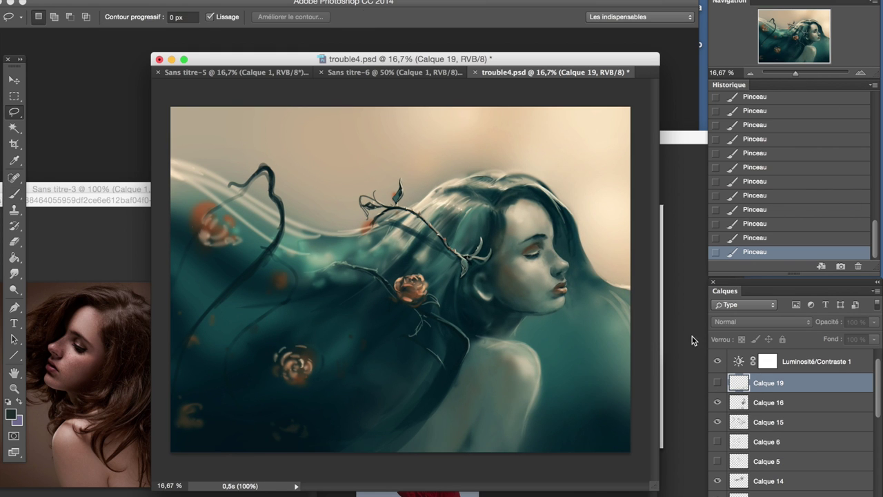
{"action": "left_click", "coordinate": [718, 383]}
{"action": "left_click_drag", "start_coordinate": [180, 442], "coordinate": [621, 325]}
{"action": "key", "text": "Delete"}
{"action": "left_click", "coordinate": [280, 0]}
{"action": "left_click", "coordinate": [296, 7]}
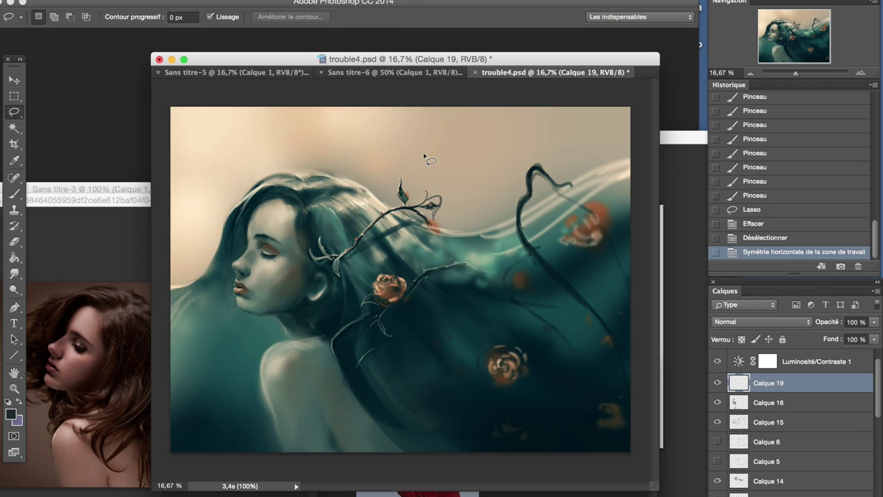
{"action": "key", "text": "b"}
{"action": "left_click", "coordinate": [39, 17]}
{"action": "key", "text": "Escape"}
- Paint dark strokes near the bottom, then lasso and delete an area at bottom centre
{"action": "left_click_drag", "start_coordinate": [400, 409], "coordinate": [357, 443]}
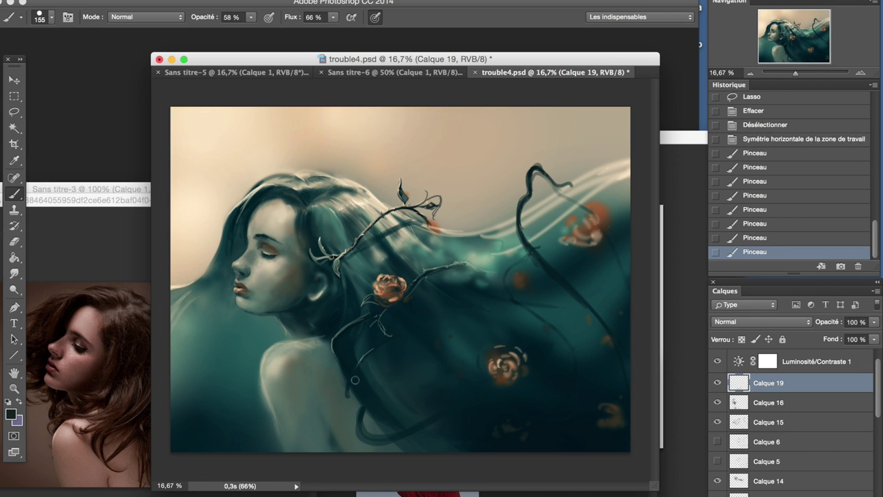
{"action": "key", "text": "e"}
{"action": "mouse_move", "coordinate": [363, 407]}
{"action": "left_mouse_down"}
{"action": "mouse_move", "coordinate": [366, 442]}
{"action": "mouse_move", "coordinate": [337, 450]}
{"action": "left_mouse_up"}
{"action": "key", "text": "l"}
{"action": "key", "text": "Delete"}
{"action": "left_click", "coordinate": [290, 0]}
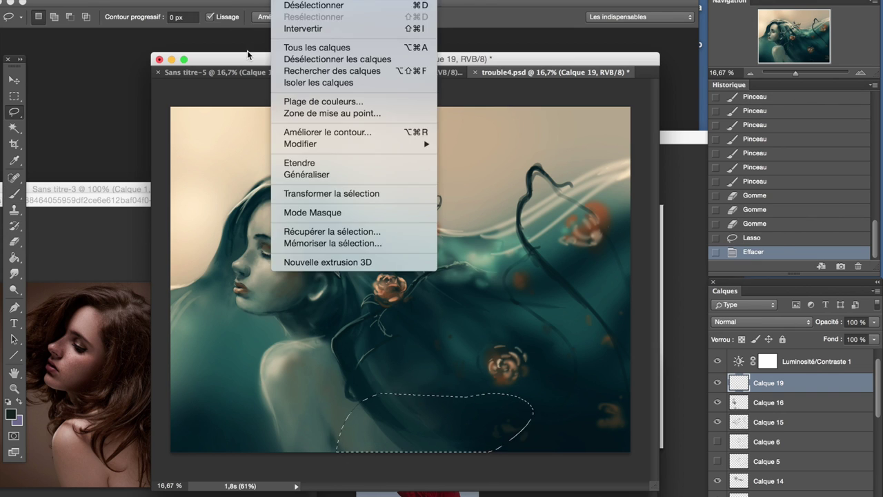
{"action": "left_click", "coordinate": [301, 6]}
{"action": "key", "text": "b"}
- Paint a dark curling stroke at the lower left, comparing versions in History
{"action": "left_click_drag", "start_coordinate": [413, 448], "coordinate": [417, 414]}
{"action": "left_click_drag", "start_coordinate": [459, 366], "coordinate": [489, 341]}
{"action": "left_click_drag", "start_coordinate": [199, 413], "coordinate": [234, 405]}
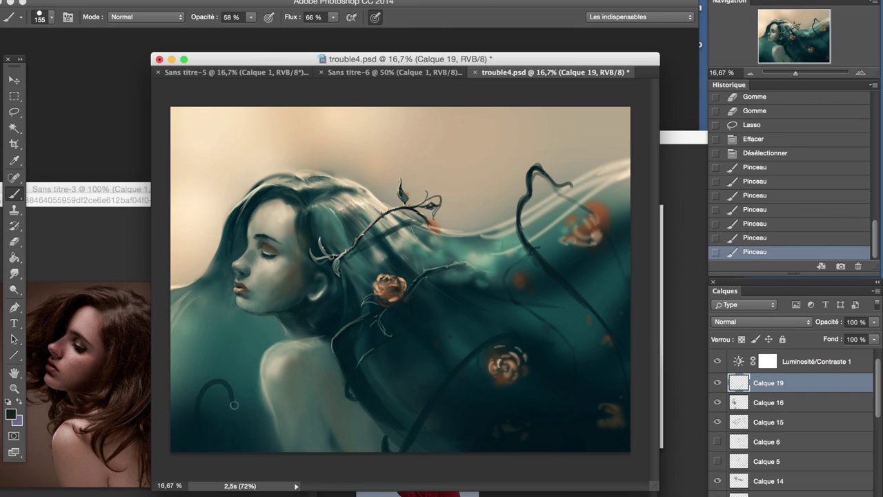
{"action": "left_click", "coordinate": [755, 223]}
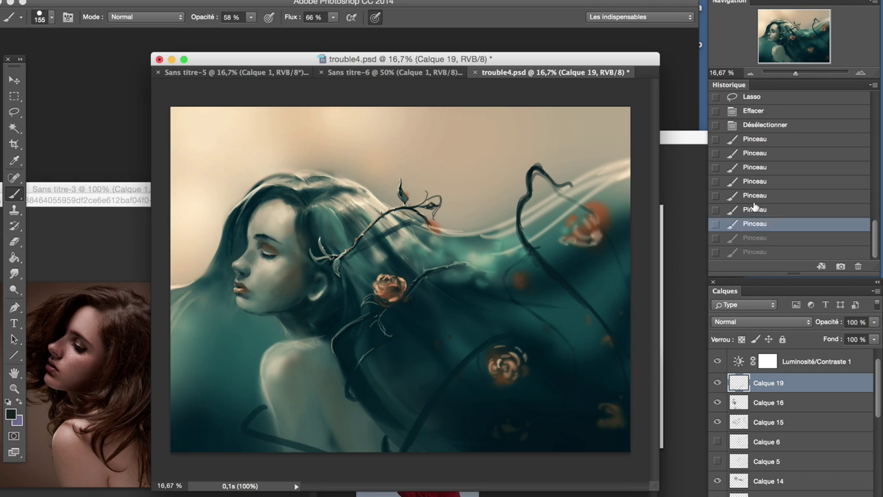
{"action": "left_click", "coordinate": [755, 209]}
{"action": "left_click", "coordinate": [755, 251]}
{"action": "mouse_move", "coordinate": [267, 412]}
{"action": "left_mouse_down"}
{"action": "mouse_move", "coordinate": [279, 431]}
{"action": "mouse_move", "coordinate": [345, 459]}
{"action": "left_mouse_up"}
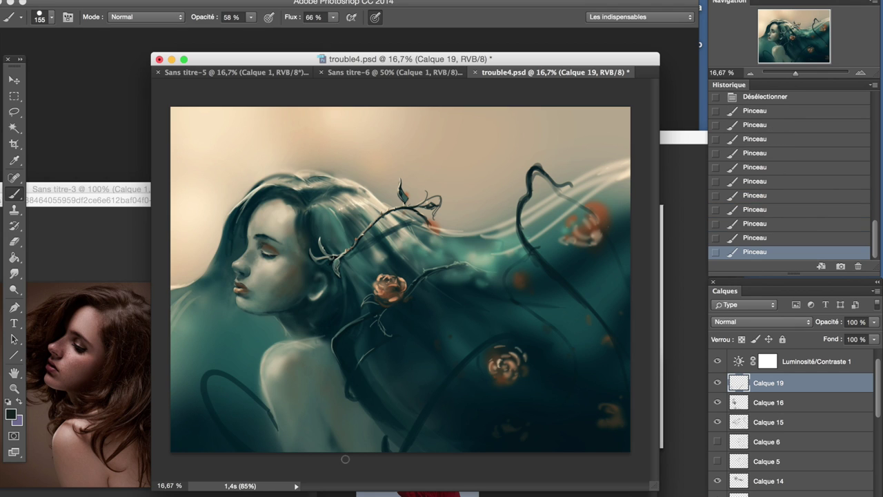
- Lasso the lower-left curl on Calque 19, delete it, and deselect
{"action": "left_click", "coordinate": [718, 382]}
{"action": "left_click", "coordinate": [717, 382]}
{"action": "key", "text": "l"}
{"action": "left_click_drag", "start_coordinate": [204, 369], "coordinate": [276, 431]}
{"action": "key", "text": "Delete"}
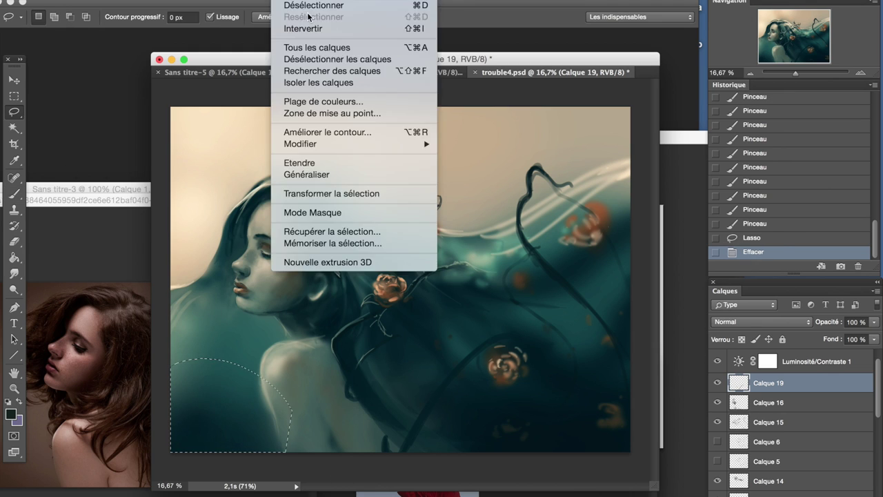
{"action": "left_click", "coordinate": [296, 8]}
{"action": "key", "text": "b"}
- Try new curving dark strokes at the lower left and undo them, leaving the corner clear
{"action": "left_click_drag", "start_coordinate": [263, 366], "coordinate": [172, 394]}
{"action": "key", "text": "ctrl+z"}
{"action": "left_click_drag", "start_coordinate": [262, 377], "coordinate": [393, 442]}
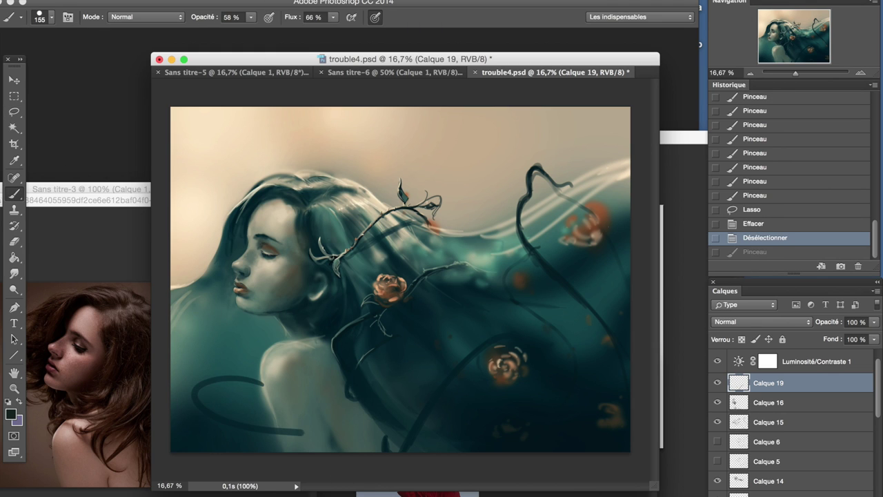
{"action": "key", "text": "ctrl+z"}
{"action": "key", "text": "ctrl+z"}
{"action": "key", "text": "ctrl+z"}
{"action": "key", "text": "ctrl+z"}
{"action": "key", "text": "ctrl+z"}
{"action": "key", "text": "ctrl+z"}
{"action": "right_click", "coordinate": [233, 251], "text": "ctrl"}
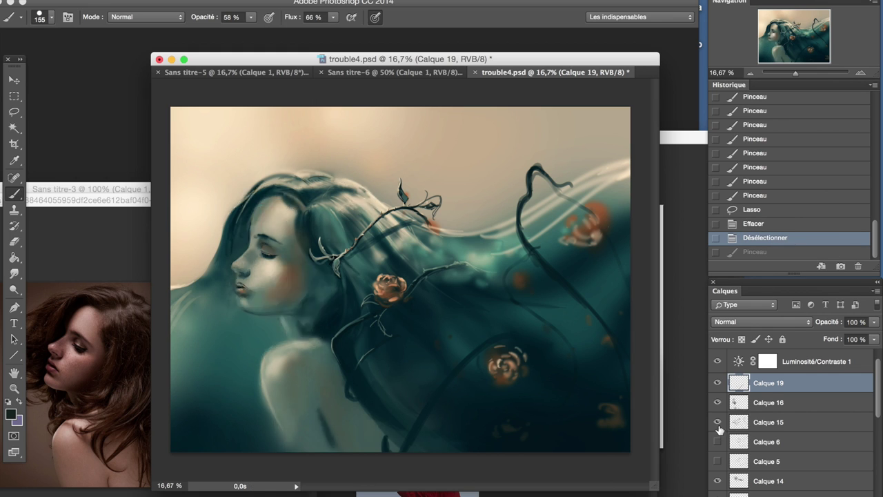
- On Calque 15, erase and lasso-delete parts of the old looped vine at right
{"action": "left_click", "coordinate": [262, 296]}
{"action": "key", "text": "e"}
{"action": "left_click_drag", "start_coordinate": [514, 283], "coordinate": [529, 256]}
{"action": "left_click_drag", "start_coordinate": [580, 304], "coordinate": [585, 295]}
{"action": "key", "text": "l"}
{"action": "left_click_drag", "start_coordinate": [586, 200], "coordinate": [608, 228]}
{"action": "key", "text": "Delete"}
{"action": "left_click", "coordinate": [542, 182]}
{"action": "left_click_drag", "start_coordinate": [625, 425], "coordinate": [709, 285]}
- On Calque 19, paint new dark sweeping vine arcs to the right of the hair
{"action": "left_click", "coordinate": [768, 383]}
{"action": "key", "text": "ctrl+d"}
{"action": "key", "text": "b"}
{"action": "left_click_drag", "start_coordinate": [542, 206], "coordinate": [607, 345]}
{"action": "left_click_drag", "start_coordinate": [571, 166], "coordinate": [586, 245]}
{"action": "left_click_drag", "start_coordinate": [483, 228], "coordinate": [540, 335]}
{"action": "mouse_move", "coordinate": [542, 211]}
{"action": "left_mouse_down"}
{"action": "mouse_move", "coordinate": [518, 286]}
{"action": "mouse_move", "coordinate": [483, 283]}
{"action": "left_mouse_up"}
- Lower the brush opacity and flow, then erase the dark strokes near the vine stem
{"action": "key", "text": "5"}
{"action": "key", "text": "2"}
{"action": "key", "text": "shift+4"}
{"action": "key", "text": "shift+4"}
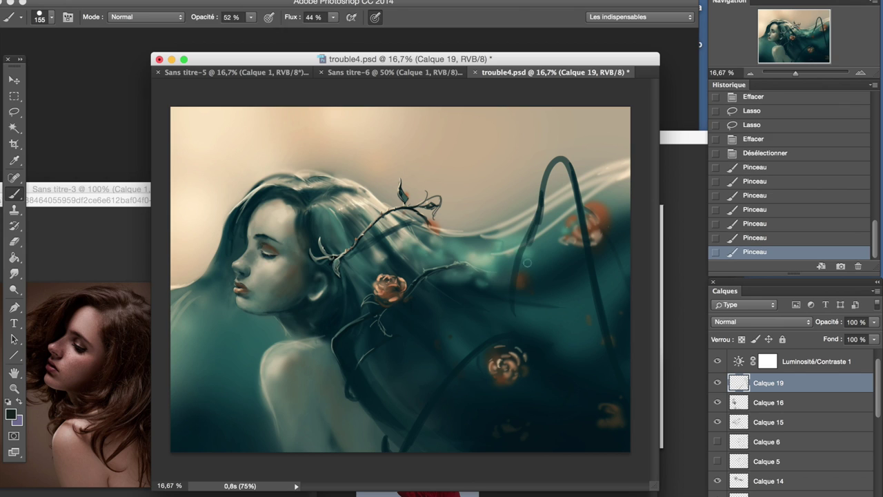
{"action": "key", "text": "e"}
{"action": "mouse_move", "coordinate": [525, 207]}
{"action": "left_mouse_down"}
{"action": "mouse_move", "coordinate": [518, 276]}
{"action": "mouse_move", "coordinate": [525, 269]}
{"action": "mouse_move", "coordinate": [535, 286]}
{"action": "left_mouse_up"}
{"action": "left_click_drag", "start_coordinate": [538, 207], "coordinate": [531, 326]}
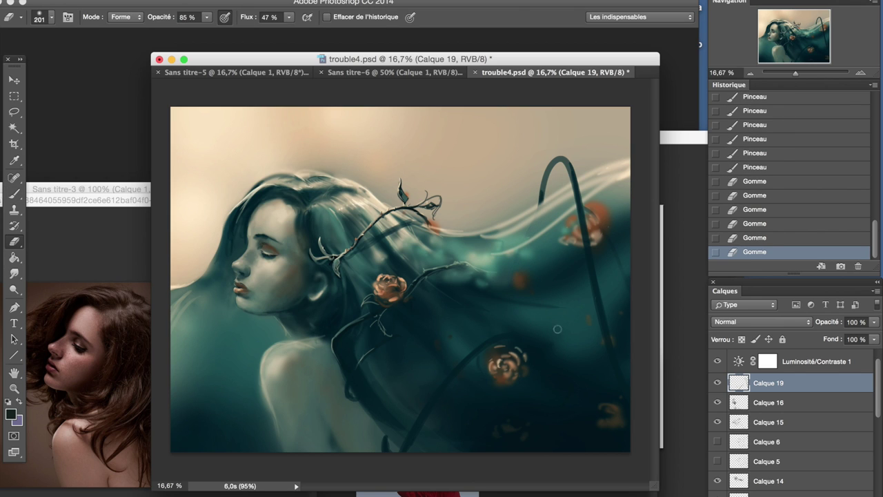
- Extend dark strokes along the right vine curve
{"action": "key", "text": "b"}
{"action": "mouse_move", "coordinate": [567, 165]}
{"action": "left_mouse_down"}
{"action": "mouse_move", "coordinate": [611, 228]}
{"action": "mouse_move", "coordinate": [593, 195]}
{"action": "left_mouse_up"}
{"action": "mouse_move", "coordinate": [569, 160]}
{"action": "left_mouse_down"}
{"action": "mouse_move", "coordinate": [600, 192]}
{"action": "mouse_move", "coordinate": [616, 227]}
{"action": "left_mouse_up"}
- Try a dark arc over the top of the head, then undo and erase it
{"action": "left_click_drag", "start_coordinate": [304, 177], "coordinate": [342, 183]}
{"action": "key", "text": "ctrl+z"}
{"action": "key", "text": "ctrl+z"}
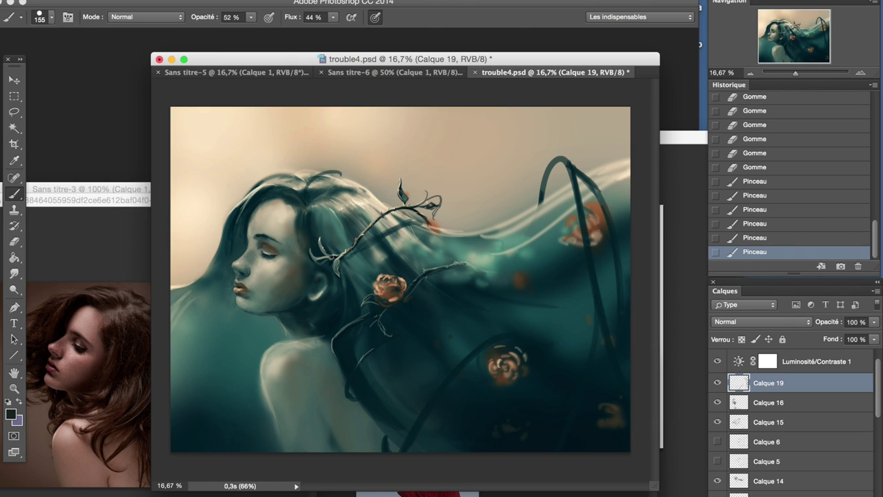
{"action": "key", "text": "ctrl+z"}
{"action": "key", "text": "ctrl+z"}
{"action": "key", "text": "ctrl+z"}
{"action": "left_click_drag", "start_coordinate": [309, 178], "coordinate": [380, 181]}
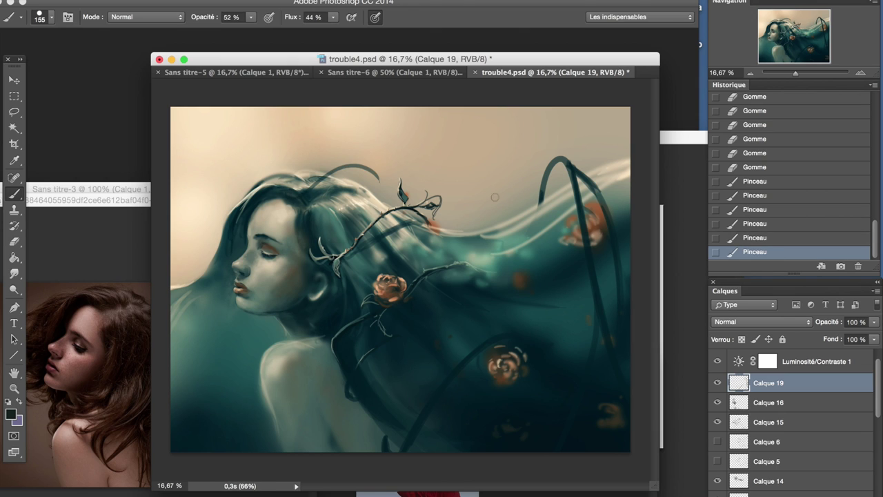
{"action": "key", "text": "ctrl+z"}
{"action": "key", "text": "e"}
{"action": "left_click_drag", "start_coordinate": [525, 236], "coordinate": [530, 254]}
- On Calque 16, paint small dark strokes near the lower edge and check the whole painting
{"action": "key", "text": "b"}
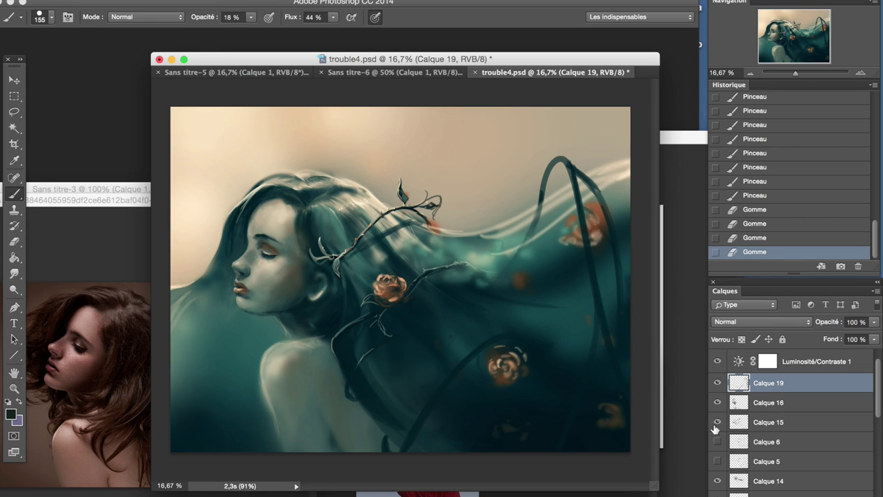
{"action": "left_click", "coordinate": [759, 405]}
{"action": "left_click_drag", "start_coordinate": [337, 442], "coordinate": [328, 410]}
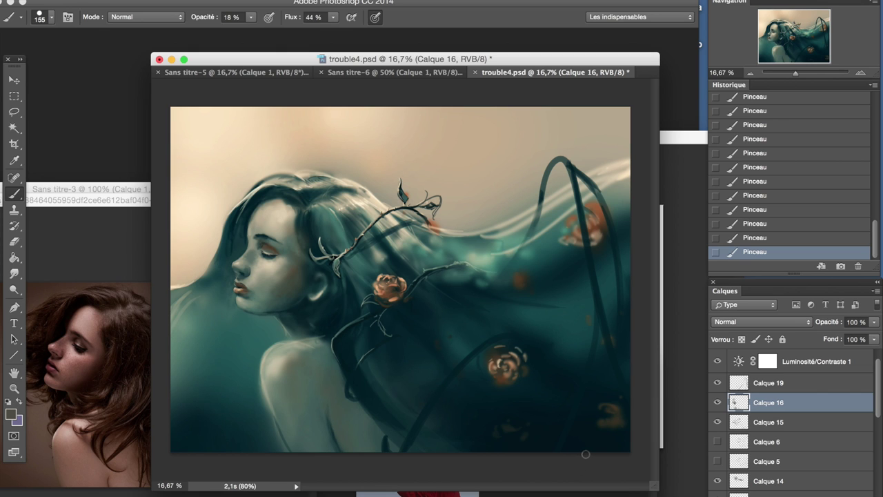
{"action": "left_click", "coordinate": [750, 73]}
- Erase softly on the current layer and lay a first soft wash near the bottom
{"action": "left_click", "coordinate": [861, 72]}
{"action": "key", "text": "e"}
{"action": "left_click_drag", "start_coordinate": [269, 332], "coordinate": [295, 351]}
{"action": "key", "text": "b"}
{"action": "left_click", "coordinate": [50, 16]}
{"action": "mouse_move", "coordinate": [276, 380]}
{"action": "left_mouse_down"}
{"action": "mouse_move", "coordinate": [282, 428]}
{"action": "mouse_move", "coordinate": [289, 405]}
{"action": "mouse_move", "coordinate": [297, 414]}
{"action": "left_mouse_up"}
- Greatly enlarge the soft brush and lay a broad wash across the lower painting
{"action": "left_click", "coordinate": [50, 17]}
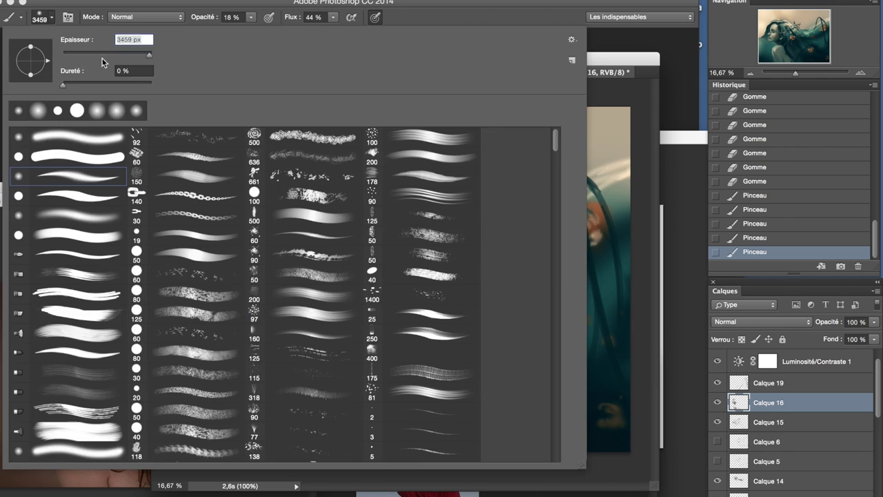
{"action": "left_click_drag", "start_coordinate": [104, 47], "coordinate": [138, 46]}
{"action": "key", "text": "Return"}
{"action": "mouse_move", "coordinate": [324, 414]}
{"action": "left_mouse_down"}
{"action": "mouse_move", "coordinate": [365, 459]}
{"action": "mouse_move", "coordinate": [499, 437]}
{"action": "left_mouse_up"}
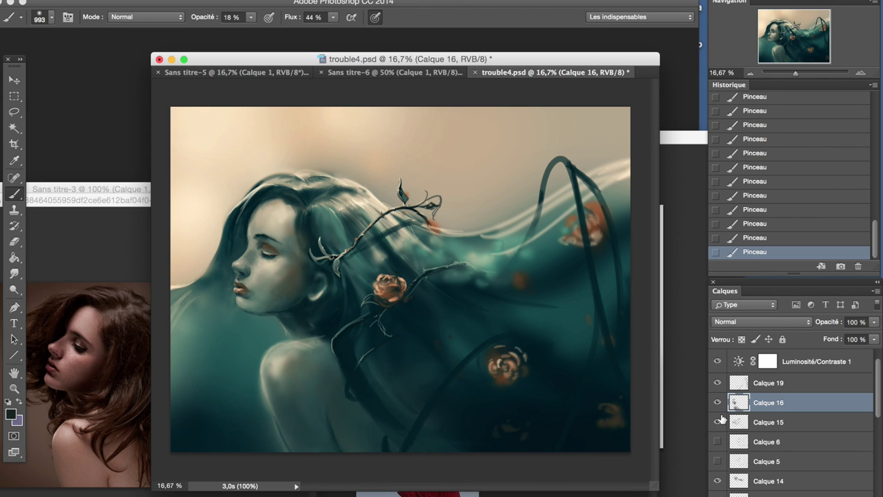
- With the Eraser active, select Calque 15 and then Calque 16
{"action": "key", "text": "e"}
{"action": "left_click", "coordinate": [863, 422]}
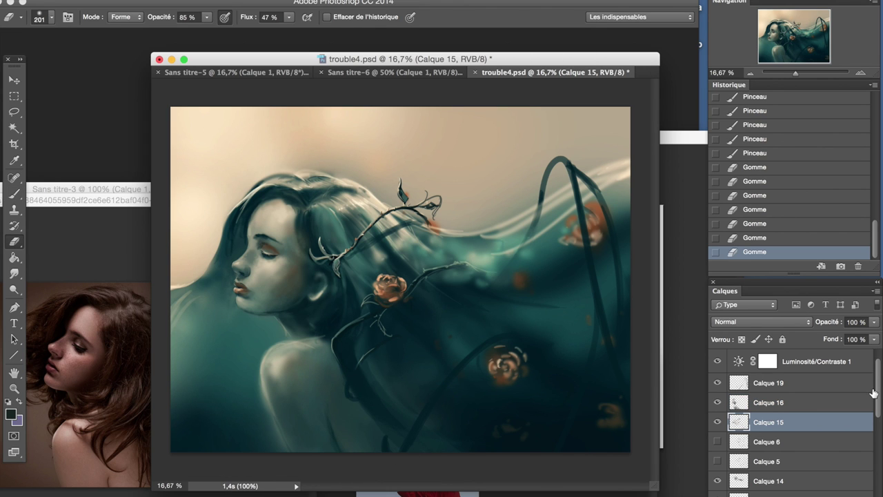
{"action": "left_click", "coordinate": [739, 402]}
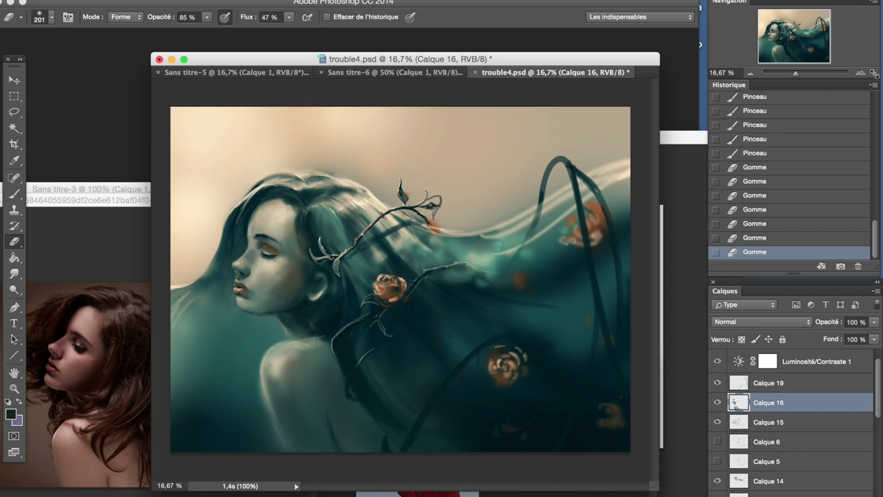
{"action": "scroll", "coordinate": [249, 269], "scroll_direction": "up", "scroll_amount": 3}
- Zoom in on the face and paint soft cheek strokes with a smaller brush
{"action": "key", "text": "b"}
{"action": "left_click", "coordinate": [42, 16]}
{"action": "key", "text": "Return"}
{"action": "left_click_drag", "start_coordinate": [273, 286], "coordinate": [282, 278]}
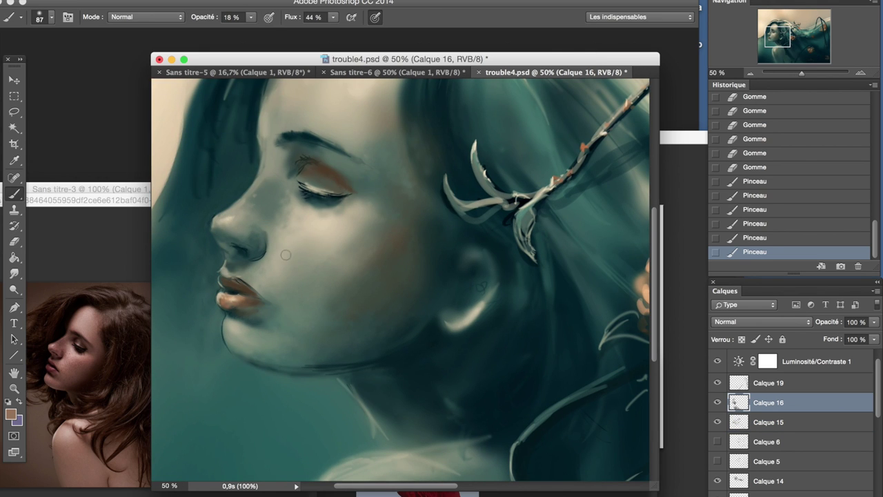
- Paint a cheek stroke, sample the peach lip colour, and compare strokes via undo/redo
{"action": "left_click_drag", "start_coordinate": [251, 16], "coordinate": [261, 33]}
{"action": "key", "text": "ctrl+alt+z"}
{"action": "key", "text": "ctrl+alt+z"}
{"action": "key", "text": "ctrl+alt+z"}
{"action": "left_click", "coordinate": [241, 298], "text": "alt"}
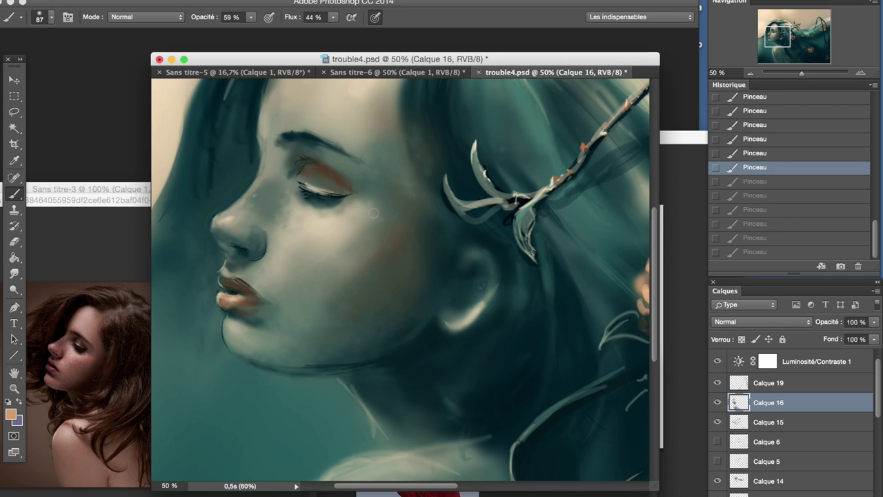
{"action": "key", "text": "ctrl+shift+z"}
{"action": "key", "text": "ctrl+shift+z"}
{"action": "key", "text": "ctrl+shift+z"}
{"action": "key", "text": "ctrl+alt+z"}
{"action": "key", "text": "ctrl+alt+z"}
{"action": "key", "text": "ctrl+alt+z"}
{"action": "key", "text": "ctrl+shift+z"}
{"action": "key", "text": "ctrl+shift+z"}
{"action": "key", "text": "ctrl+shift+z"}
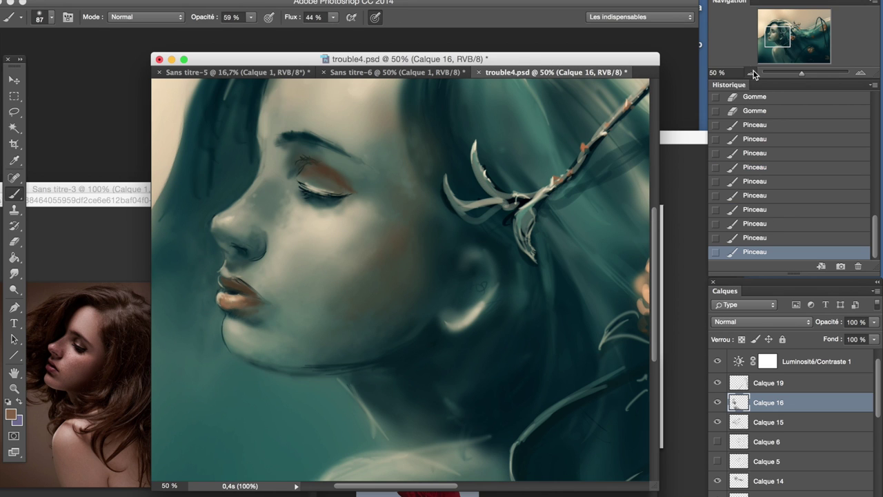
{"action": "key", "text": "ctrl+minus"}
{"action": "key", "text": "ctrl+minus"}
{"action": "key", "text": "ctrl+plus"}
{"action": "key", "text": "ctrl+z"}
{"action": "key", "text": "ctrl+z"}
{"action": "key", "text": "ctrl+z"}
{"action": "key", "text": "ctrl+z"}
{"action": "key", "text": "ctrl+z"}
{"action": "key", "text": "ctrl+z"}
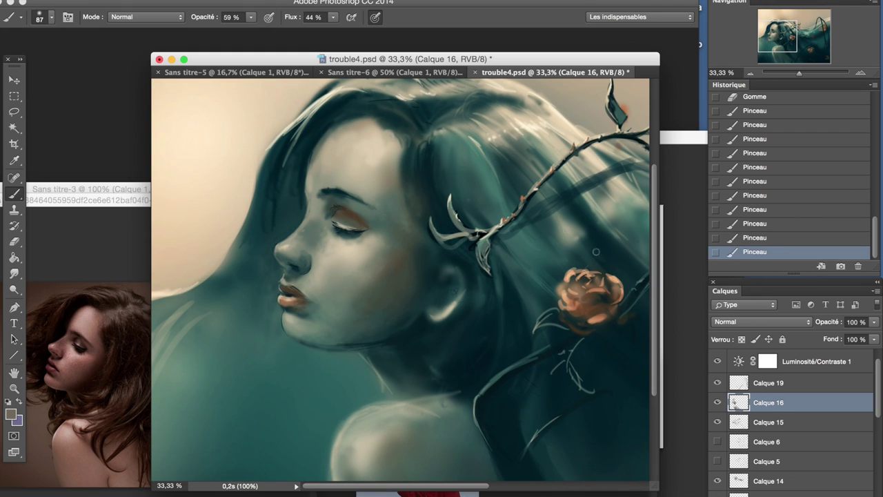
- Try and undo a chin stroke, then sample darker eyelid and cheek skin tones
{"action": "left_click_drag", "start_coordinate": [360, 339], "coordinate": [392, 341]}
{"action": "left_click", "coordinate": [759, 238]}
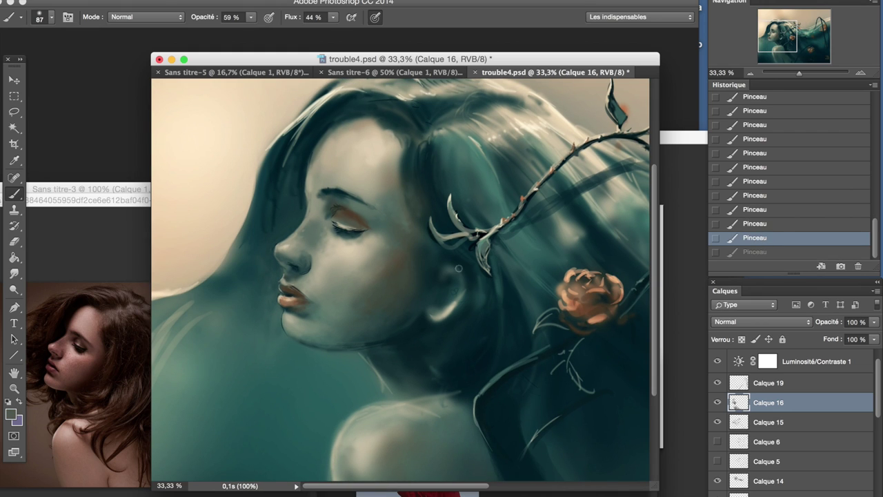
{"action": "key", "text": "ctrl+z"}
{"action": "left_click", "coordinate": [317, 214], "text": "alt"}
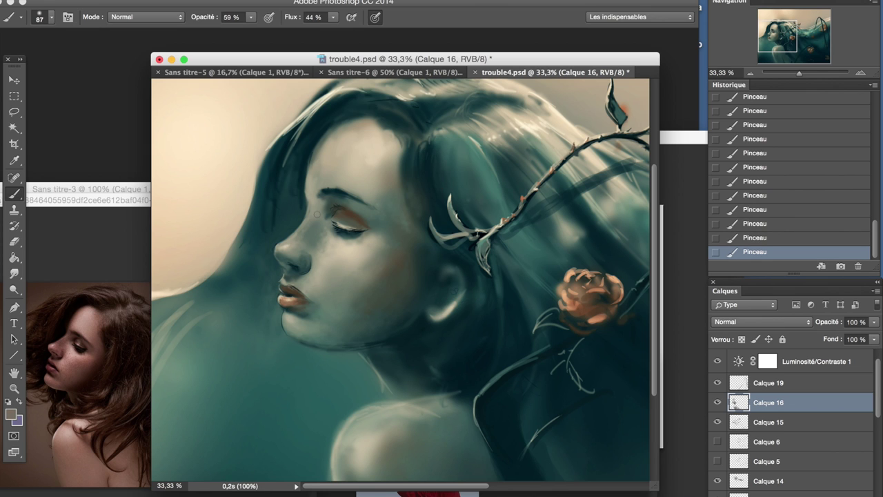
{"action": "left_click", "coordinate": [364, 285], "text": "alt"}
{"action": "key", "text": "ctrl+minus"}
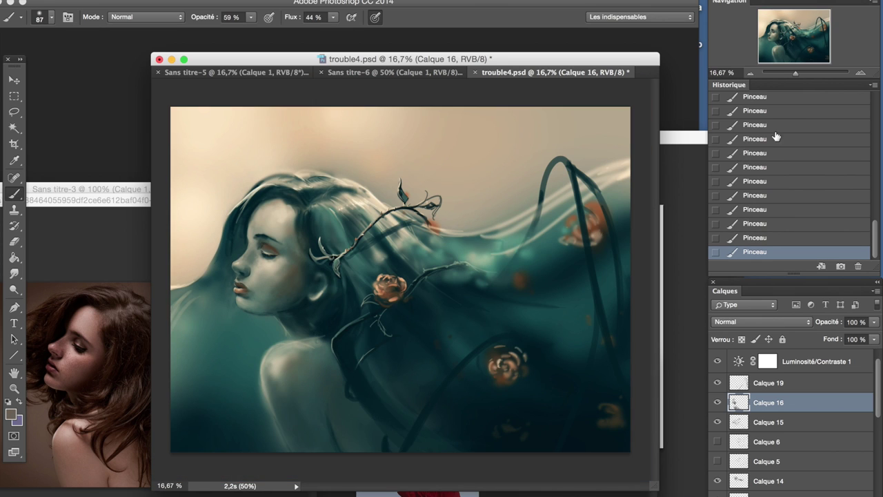
{"action": "key", "text": "ctrl+plus"}
{"action": "left_click_drag", "start_coordinate": [806, 38], "coordinate": [795, 40]}
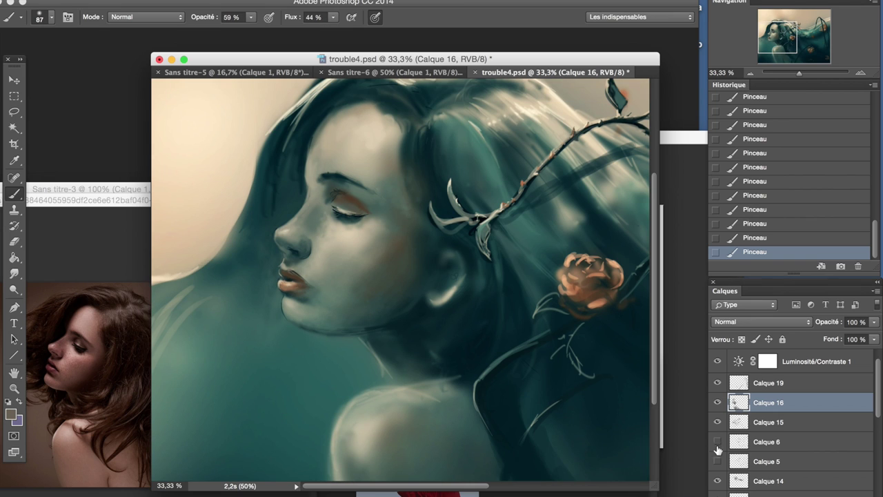
{"action": "scroll", "coordinate": [718, 449], "scroll_direction": "down", "scroll_amount": 5}
{"action": "scroll", "coordinate": [779, 405], "scroll_direction": "down", "scroll_amount": 2}
- Erase along the neck on Calque 3, compare a hair layer's visibility, return to Calque 16
{"action": "left_click", "coordinate": [767, 436]}
{"action": "key", "text": "e"}
{"action": "left_click_drag", "start_coordinate": [287, 329], "coordinate": [307, 338]}
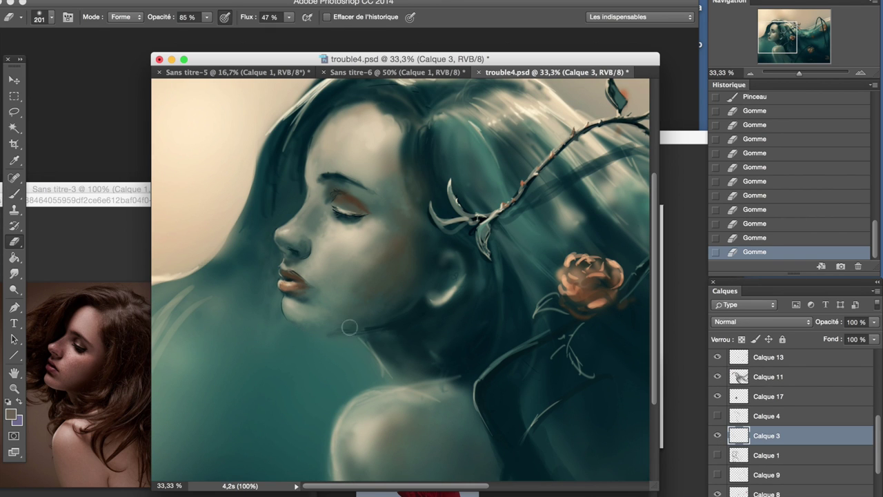
{"action": "scroll", "coordinate": [718, 427], "scroll_direction": "up", "scroll_amount": 3}
{"action": "left_click", "coordinate": [718, 403]}
{"action": "left_click", "coordinate": [733, 403]}
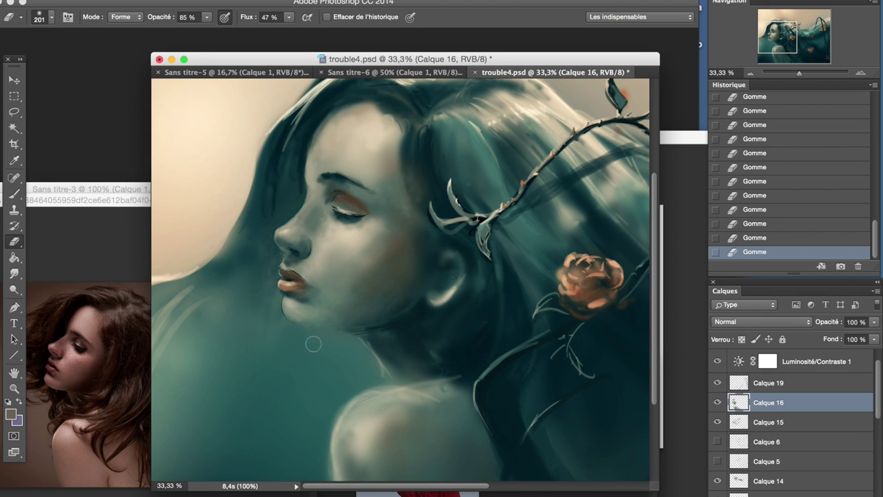
{"action": "key", "text": "b"}
- Create new layer Calque 20 and paint a stroke across the lower face
{"action": "key", "text": "ctrl+shift+n"}
{"action": "key", "text": "Return"}
{"action": "left_click_drag", "start_coordinate": [283, 321], "coordinate": [345, 321]}
{"action": "key", "text": "ctrl+minus"}
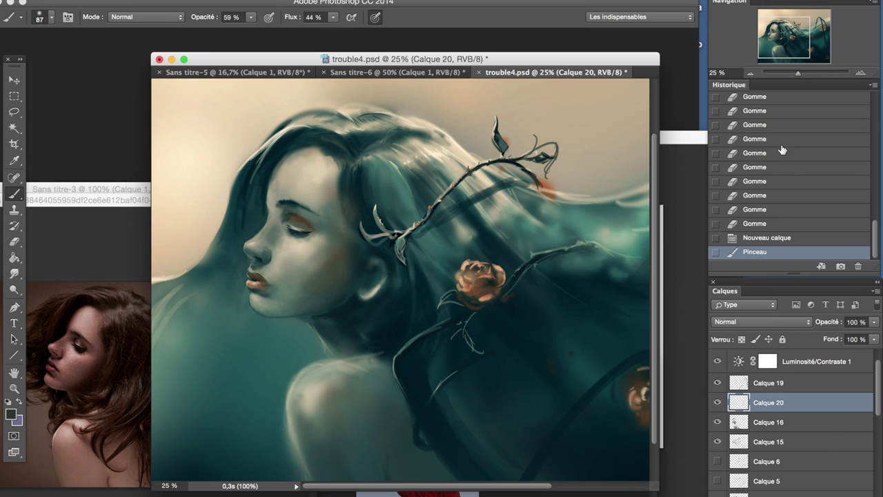
{"action": "key", "text": "ctrl+plus"}
{"action": "key", "text": "ctrl+plus"}
{"action": "key", "text": "ctrl+plus"}
{"action": "key", "text": "alt+bracketleft"}
- Dab colour onto the lips, compare via undo/redo, and resample the lip colour
{"action": "left_click", "coordinate": [265, 399]}
{"action": "left_click", "coordinate": [266, 399]}
{"action": "left_click", "coordinate": [287, 395]}
{"action": "key", "text": "ctrl+alt+z"}
{"action": "key", "text": "ctrl+alt+z"}
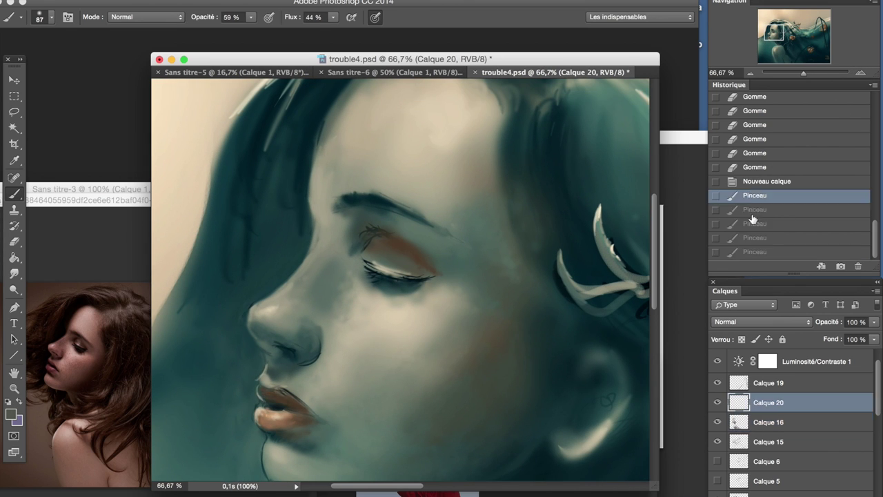
{"action": "key", "text": "ctrl+alt+z"}
{"action": "key", "text": "ctrl+alt+z"}
{"action": "key", "text": "ctrl+alt+z"}
{"action": "key", "text": "alt+bracketleft"}
{"action": "key", "text": "ctrl+shift+z"}
{"action": "key", "text": "ctrl+shift+z"}
{"action": "key", "text": "ctrl+shift+z"}
{"action": "left_click", "coordinate": [282, 406], "text": "alt"}
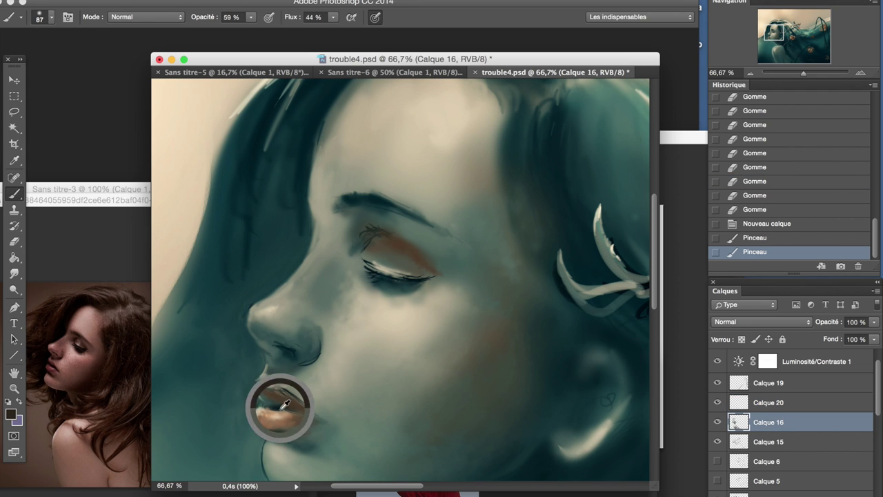
- Compare the lips against the reference photo and view the eye and lips at 100%
{"action": "key", "text": "ctrl+minus"}
{"action": "key", "text": "ctrl+Tab"}
{"action": "key", "text": "ctrl+plus"}
{"action": "key", "text": "ctrl+plus"}
{"action": "key", "text": "ctrl+Tab"}
{"action": "key", "text": "ctrl+plus"}
{"action": "key", "text": "ctrl+plus"}
{"action": "scroll", "coordinate": [400, 276], "scroll_direction": "down", "scroll_amount": 3}
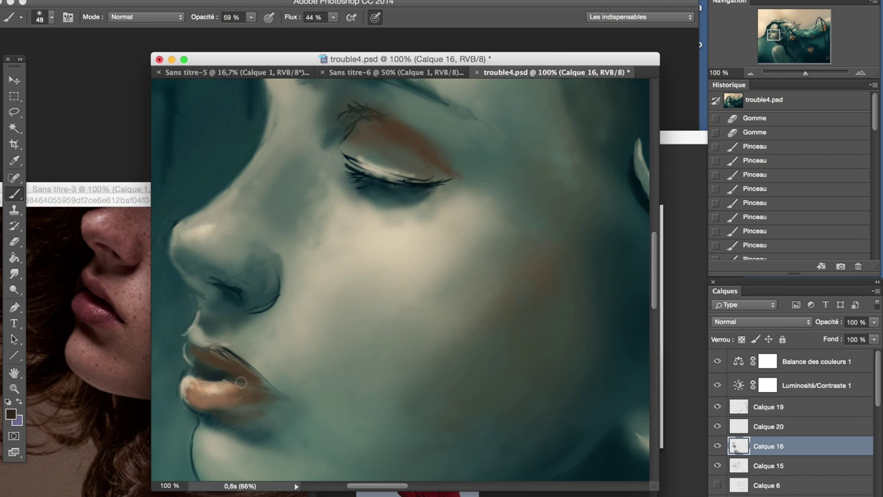
- Paint a lower-lip highlight, resample lip colours, and set brush opacity to 74%
{"action": "left_click_drag", "start_coordinate": [235, 378], "coordinate": [265, 390]}
{"action": "left_click", "coordinate": [228, 360], "text": "alt"}
{"action": "key", "text": "7"}
{"action": "key", "text": "4"}
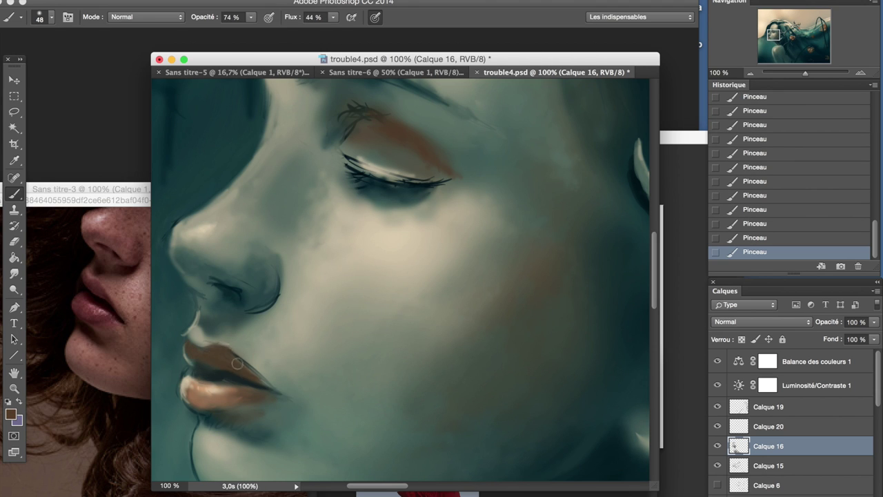
{"action": "left_click", "coordinate": [750, 72]}
{"action": "left_click", "coordinate": [861, 73]}
{"action": "left_click", "coordinate": [276, 296], "text": "alt"}
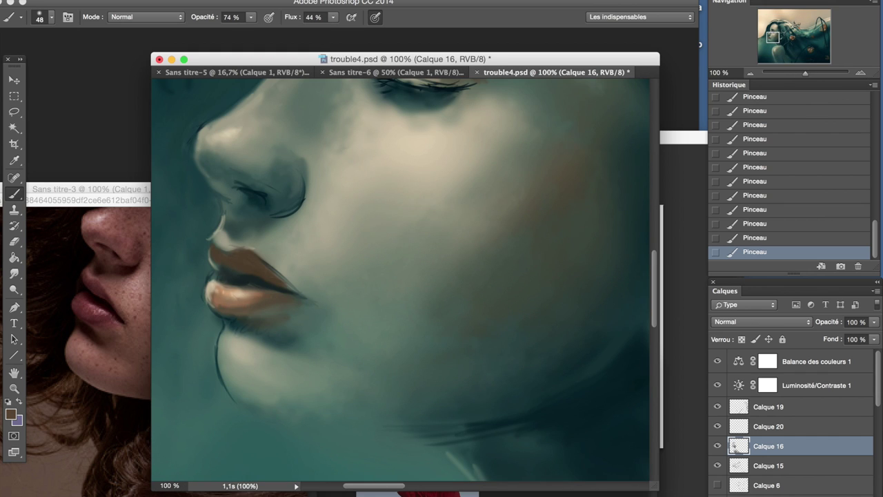
{"action": "left_click", "coordinate": [291, 270], "text": "alt"}
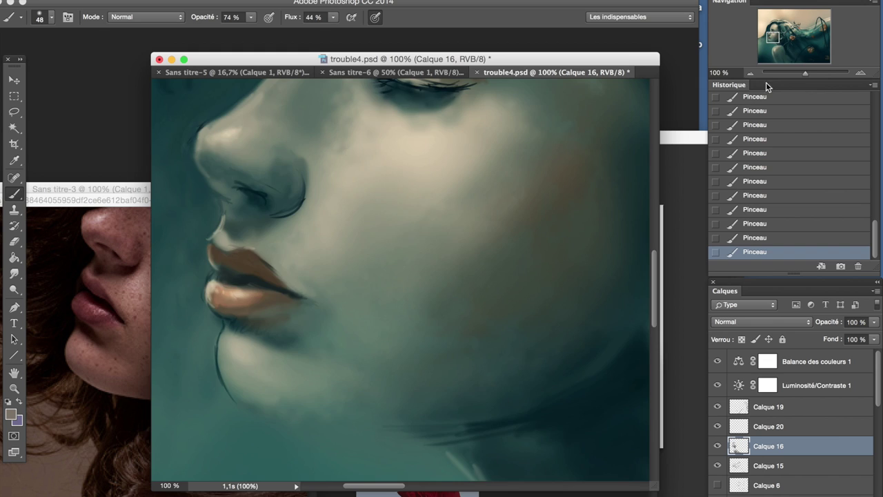
- Select Calque 20 and step through history states to compare recent strokes
{"action": "left_click", "coordinate": [751, 72]}
{"action": "left_click", "coordinate": [792, 209]}
{"action": "left_click", "coordinate": [768, 426]}
{"action": "key", "text": "ctrl+plus"}
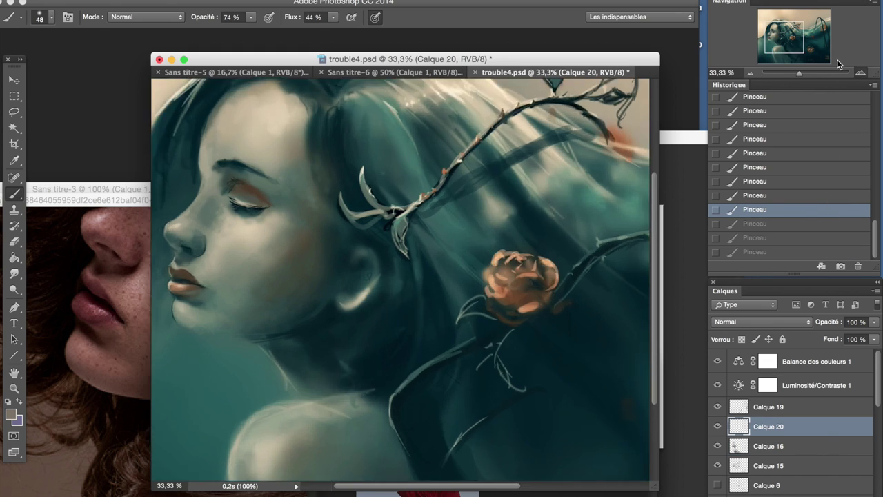
{"action": "key", "text": "ctrl+plus"}
{"action": "left_click", "coordinate": [756, 250]}
{"action": "key", "text": "ctrl+minus"}
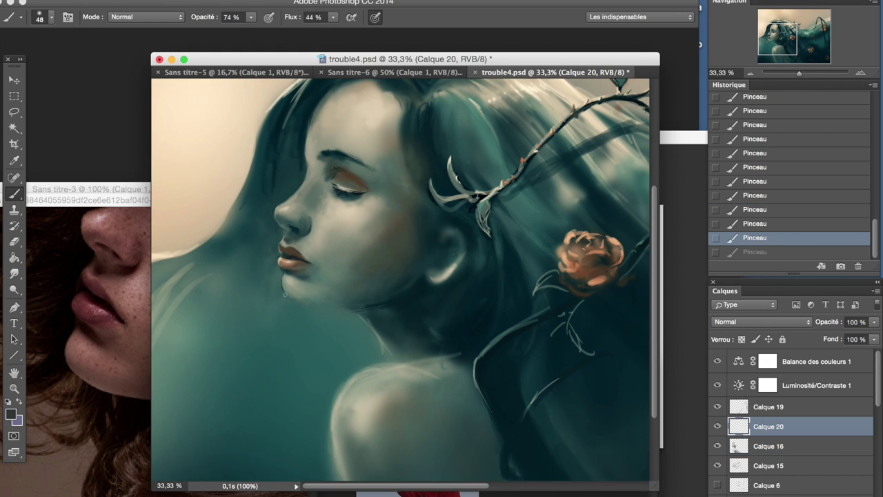
{"action": "left_click", "coordinate": [755, 223]}
{"action": "left_click", "coordinate": [755, 252]}
- Toggle the last chin stroke on and off in History to compare, then restore it
{"action": "left_click_drag", "start_coordinate": [771, 44], "coordinate": [772, 36]}
{"action": "left_click", "coordinate": [756, 237]}
{"action": "left_click", "coordinate": [755, 252]}
{"action": "key", "text": "ctrl+minus"}
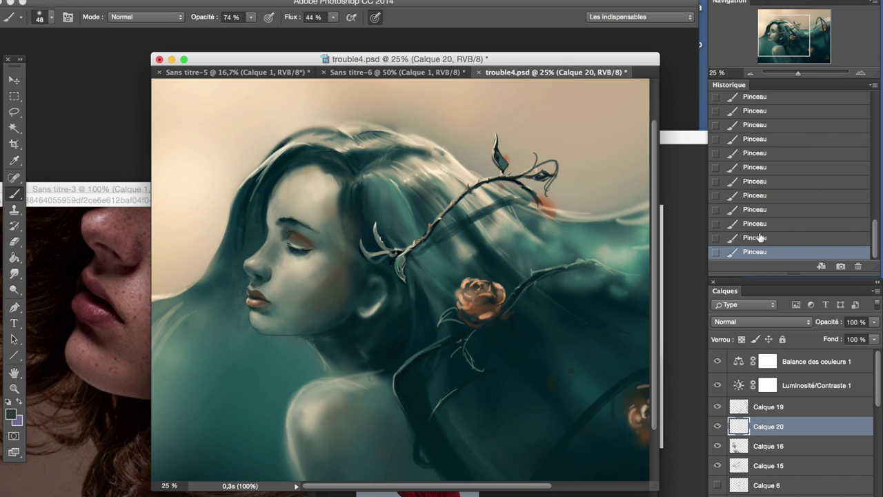
{"action": "left_click", "coordinate": [756, 237]}
{"action": "key", "text": "ctrl+plus"}
{"action": "left_click", "coordinate": [756, 252]}
{"action": "left_click", "coordinate": [755, 238]}
{"action": "key", "text": "ctrl+z"}
- Erase around the chin and paint soft strokes along the chin and jawline
{"action": "key", "text": "e"}
{"action": "left_click", "coordinate": [293, 335]}
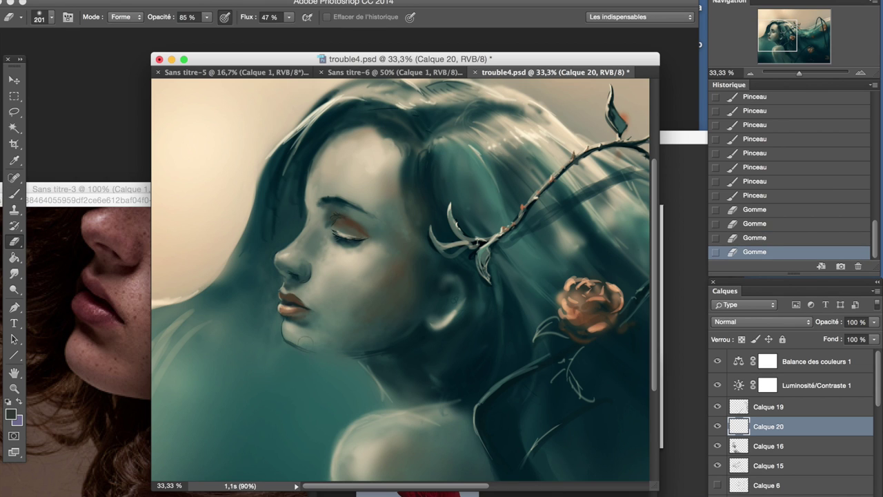
{"action": "key", "text": "b"}
{"action": "left_click_drag", "start_coordinate": [290, 342], "coordinate": [346, 354]}
{"action": "left_click", "coordinate": [326, 350]}
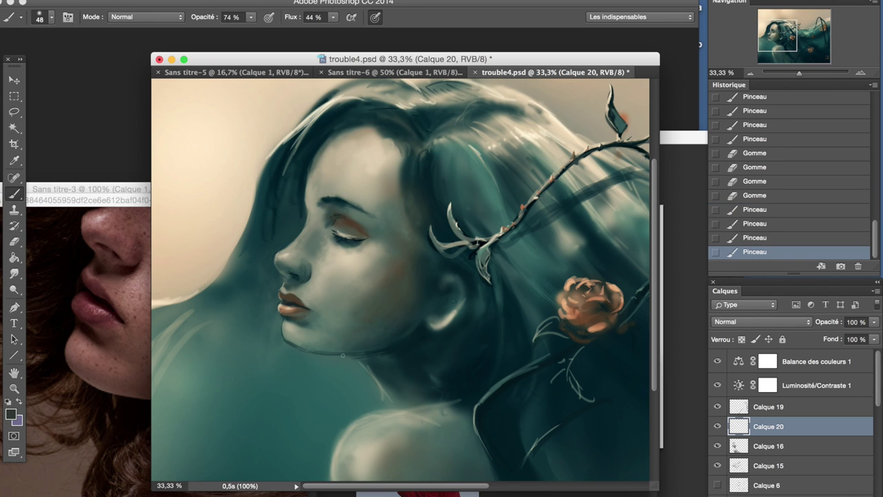
- Review recent strokes at 25% and 33.33% zoom, then undo the final chin stroke
{"action": "left_click", "coordinate": [751, 73]}
{"action": "key", "text": "ctrl+plus"}
{"action": "left_click", "coordinate": [755, 167]}
{"action": "left_click", "coordinate": [755, 110]}
{"action": "scroll", "coordinate": [789, 173], "scroll_direction": "down", "scroll_amount": 2}
{"action": "left_click", "coordinate": [755, 252]}
{"action": "key", "text": "ctrl+z"}
{"action": "key", "text": "ctrl+z"}
{"action": "key", "text": "ctrl+z"}
{"action": "key", "text": "ctrl+z"}
{"action": "key", "text": "ctrl+z"}
{"action": "key", "text": "ctrl+z"}
{"action": "key", "text": "ctrl+z"}
{"action": "key", "text": "ctrl+z"}
{"action": "key", "text": "ctrl+z"}
{"action": "key", "text": "ctrl+z"}
{"action": "key", "text": "ctrl+z"}
{"action": "key", "text": "ctrl+z"}
- Zoom to 50% on the face and make Calque 16 the active layer
{"action": "left_click", "coordinate": [749, 73]}
{"action": "left_click", "coordinate": [861, 72]}
{"action": "left_click_drag", "start_coordinate": [801, 46], "coordinate": [783, 47]}
{"action": "left_click", "coordinate": [738, 446]}
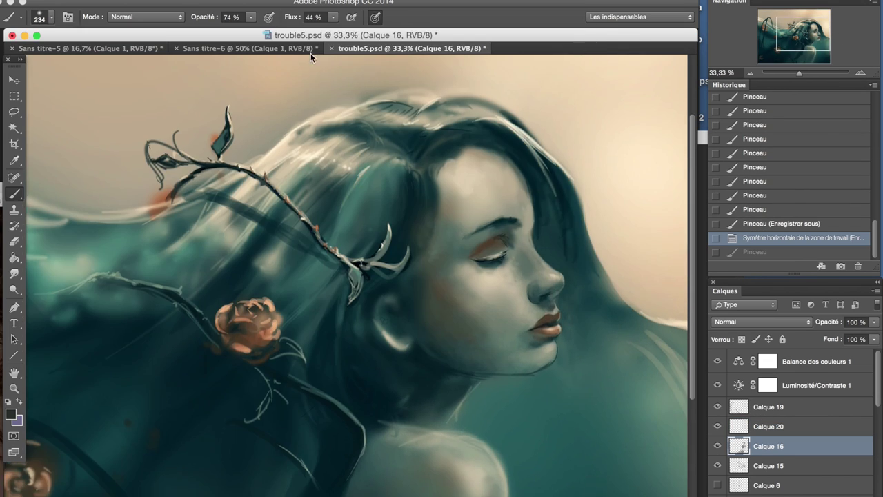
- Dab paint on the face and add sampled dark touches around the eye
{"action": "left_click", "coordinate": [512, 315]}
{"action": "left_click", "coordinate": [488, 319]}
{"action": "left_click", "coordinate": [566, 241]}
{"action": "left_click", "coordinate": [452, 255], "text": "alt"}
{"action": "left_click", "coordinate": [464, 255]}
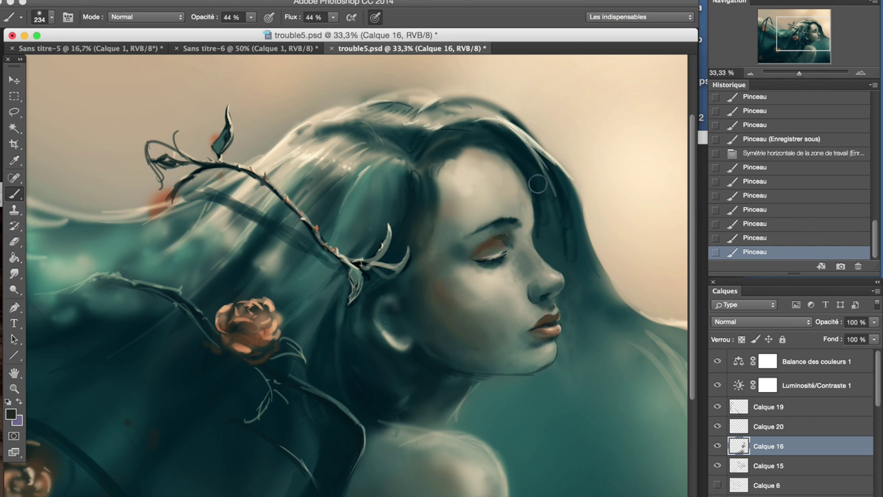
{"action": "left_click", "coordinate": [446, 240]}
{"action": "left_click", "coordinate": [452, 217]}
{"action": "left_click", "coordinate": [439, 290]}
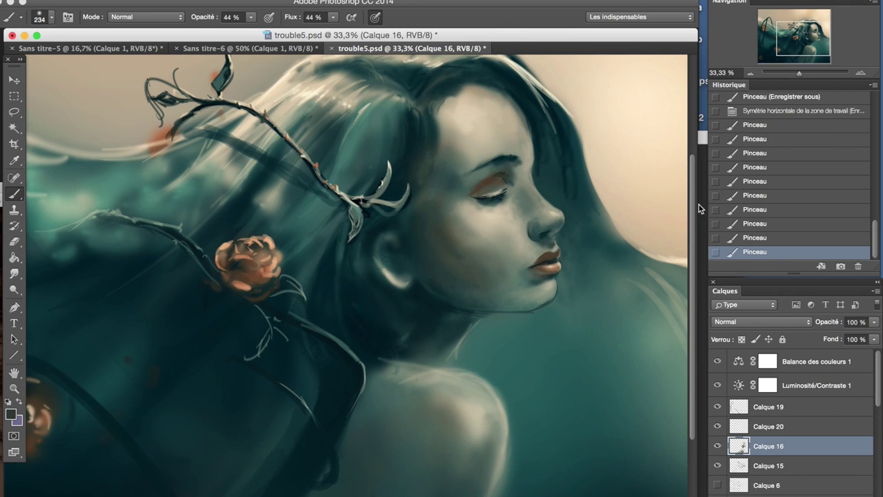
- Rework the cheek shading, reverting unwanted strokes and repainting them
{"action": "left_click", "coordinate": [755, 195]}
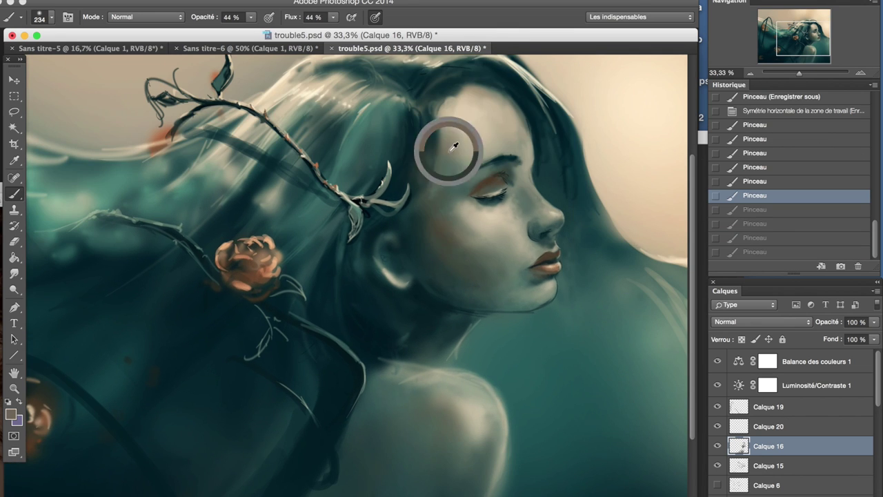
{"action": "left_click_drag", "start_coordinate": [750, 43], "coordinate": [750, 33]}
{"action": "left_click", "coordinate": [420, 292]}
{"action": "left_click", "coordinate": [455, 310]}
{"action": "left_click", "coordinate": [474, 323]}
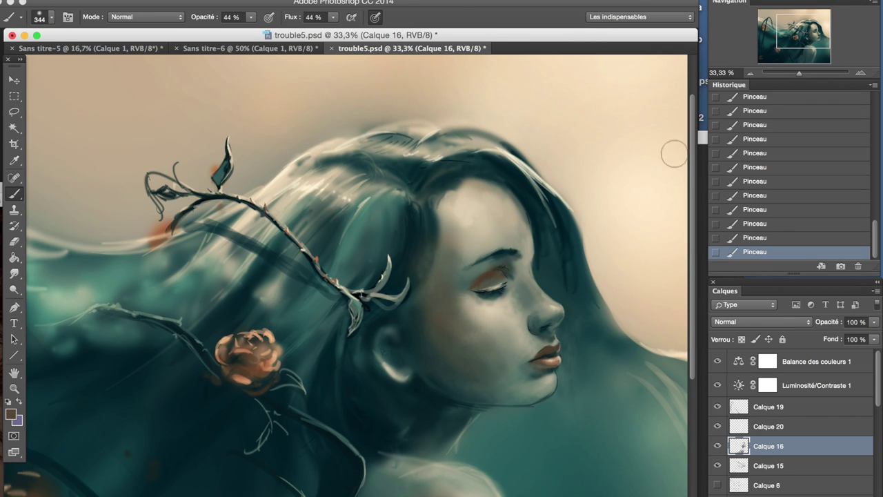
{"action": "key", "text": "ctrl+z"}
{"action": "key", "text": "ctrl+z"}
{"action": "key", "text": "ctrl+z"}
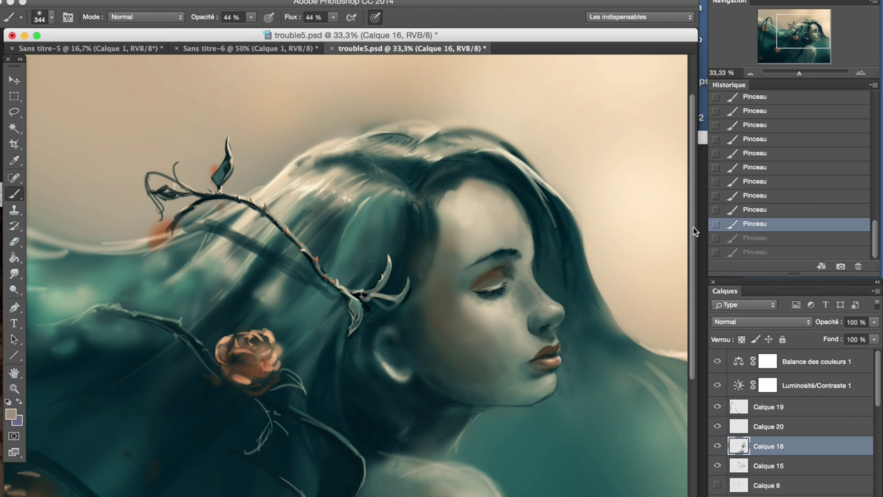
{"action": "left_click", "coordinate": [773, 140]}
{"action": "left_click", "coordinate": [477, 223]}
{"action": "left_click", "coordinate": [476, 210]}
- Shrink the brush to 221 px, then 144 px, painting small dark marks below the lips
{"action": "left_click", "coordinate": [51, 17]}
{"action": "left_click_drag", "start_coordinate": [135, 58], "coordinate": [125, 58]}
{"action": "left_click", "coordinate": [444, 386]}
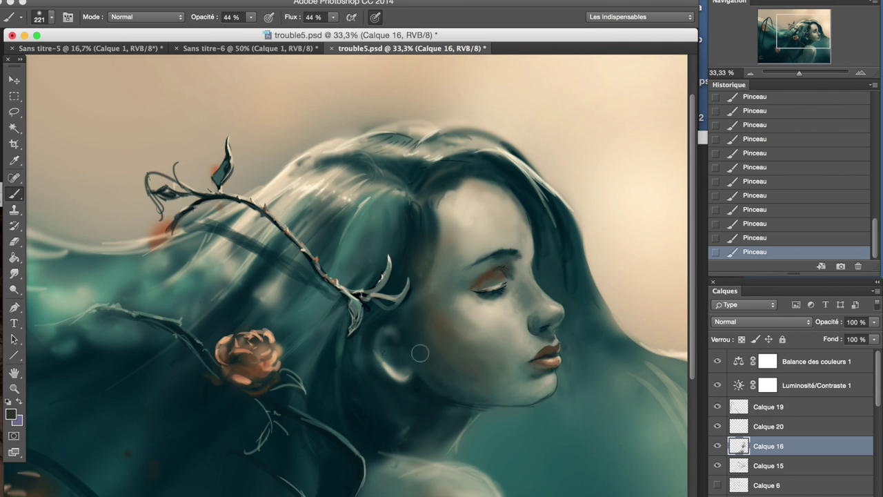
{"action": "left_click_drag", "start_coordinate": [538, 369], "coordinate": [534, 392]}
{"action": "left_click", "coordinate": [51, 16]}
{"action": "left_click_drag", "start_coordinate": [126, 58], "coordinate": [117, 58]}
{"action": "left_click", "coordinate": [529, 364]}
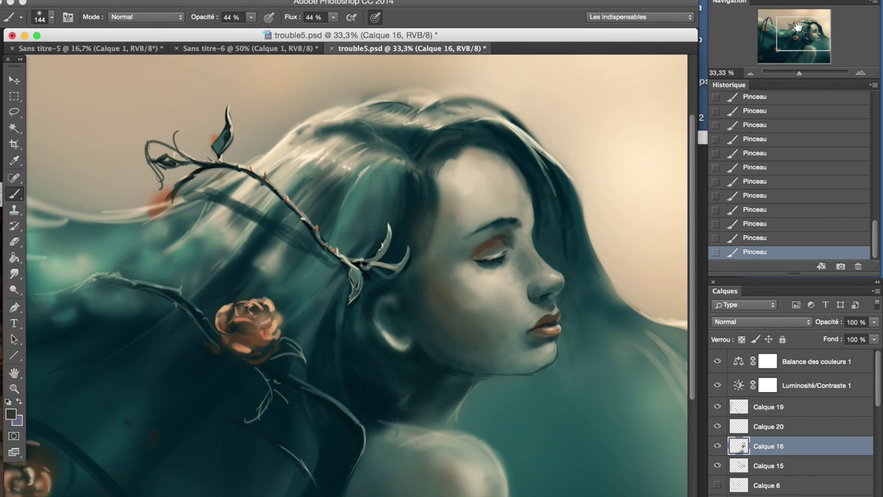
- Enlarge the brush to 453 px and pick brown and near-black paint colours
{"action": "left_click", "coordinate": [40, 17]}
{"action": "left_click_drag", "start_coordinate": [117, 58], "coordinate": [150, 58]}
{"action": "left_click", "coordinate": [462, 283]}
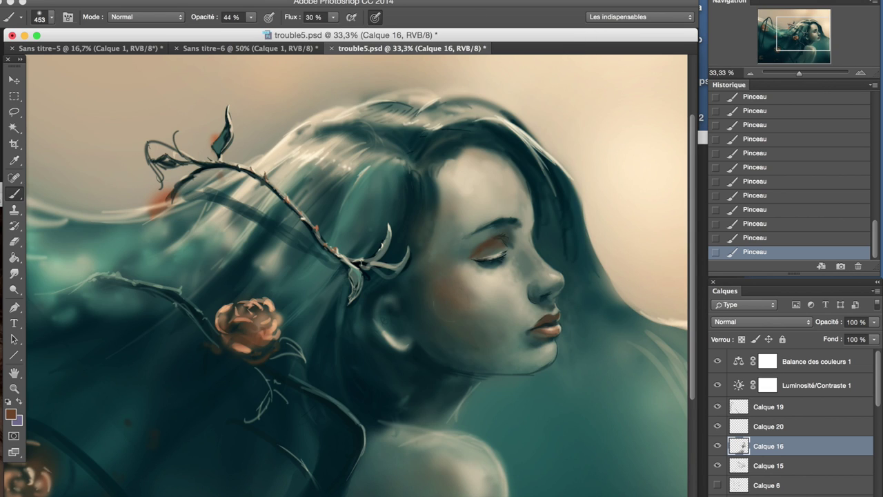
{"action": "key", "text": "super+minus"}
{"action": "left_click", "coordinate": [491, 304], "text": "alt"}
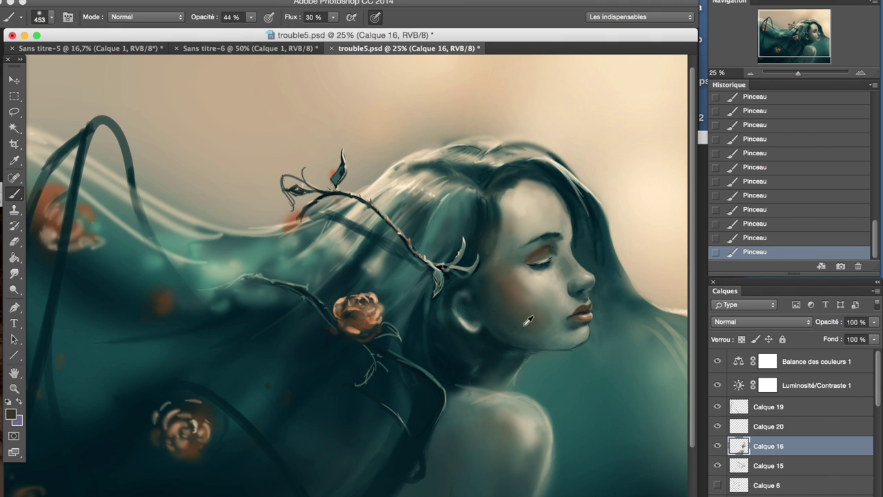
- Shrink the brush to 122 px while checking the canvas at 25% and 33% zoom
{"action": "left_click", "coordinate": [862, 74]}
{"action": "key", "text": "super+minus"}
{"action": "key", "text": "super+minus"}
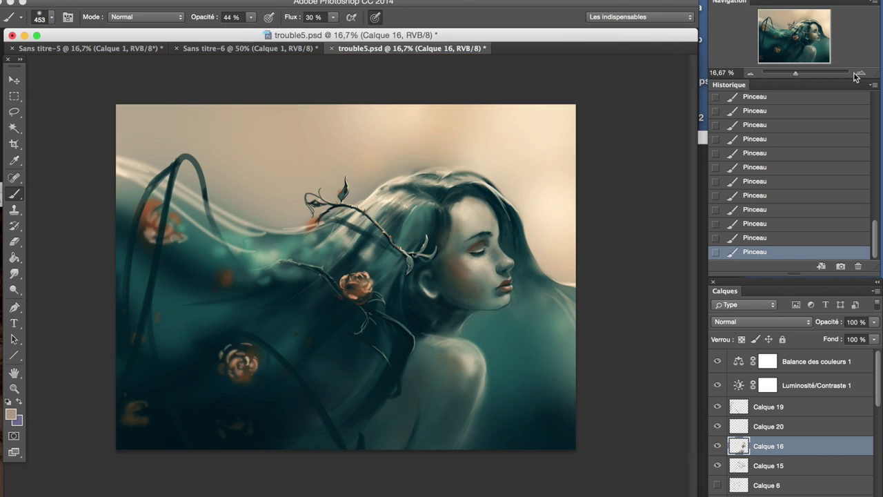
{"action": "left_click", "coordinate": [860, 73]}
{"action": "left_click", "coordinate": [751, 72]}
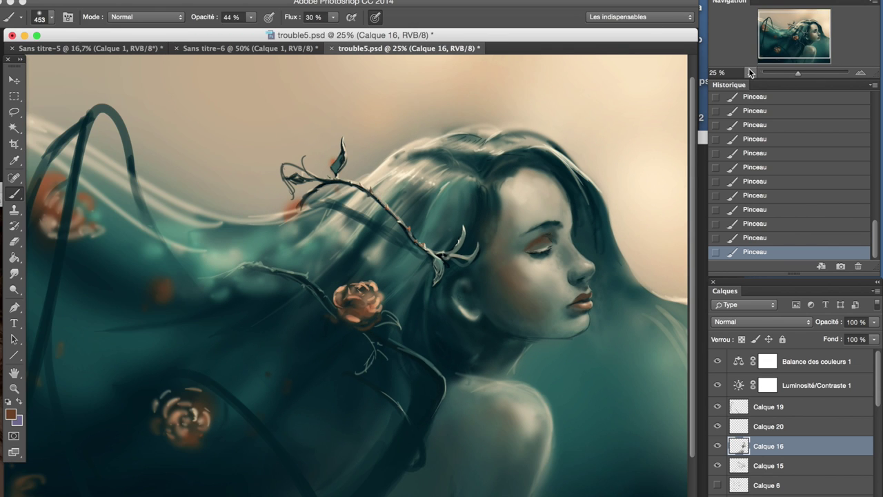
{"action": "left_click", "coordinate": [862, 74]}
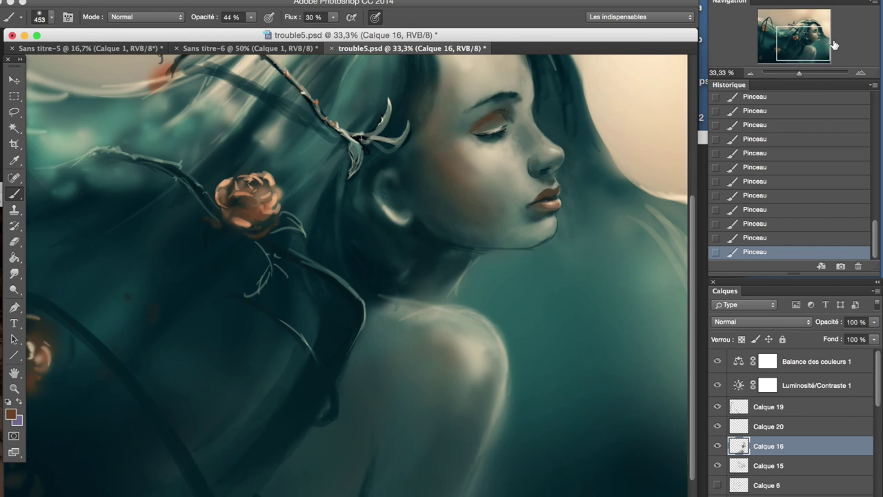
{"action": "left_click", "coordinate": [46, 16]}
{"action": "left_click_drag", "start_coordinate": [116, 58], "coordinate": [90, 55]}
{"action": "key", "text": "Return"}
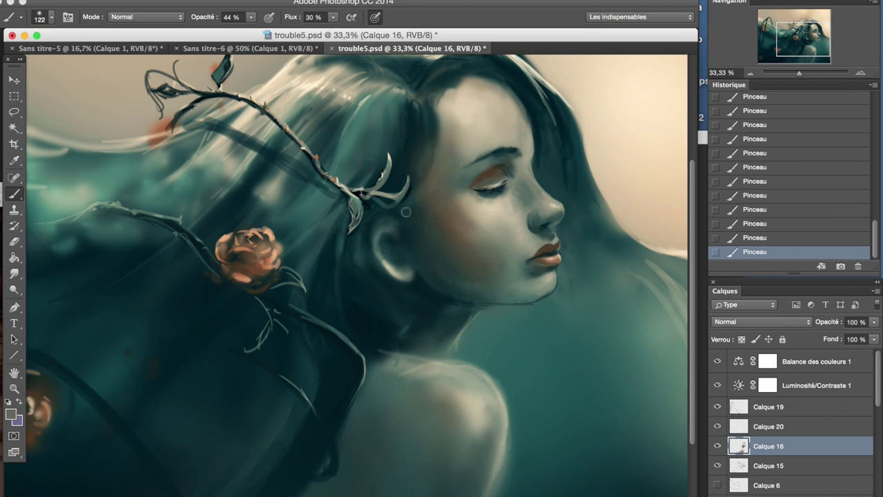
{"action": "left_click", "coordinate": [750, 74]}
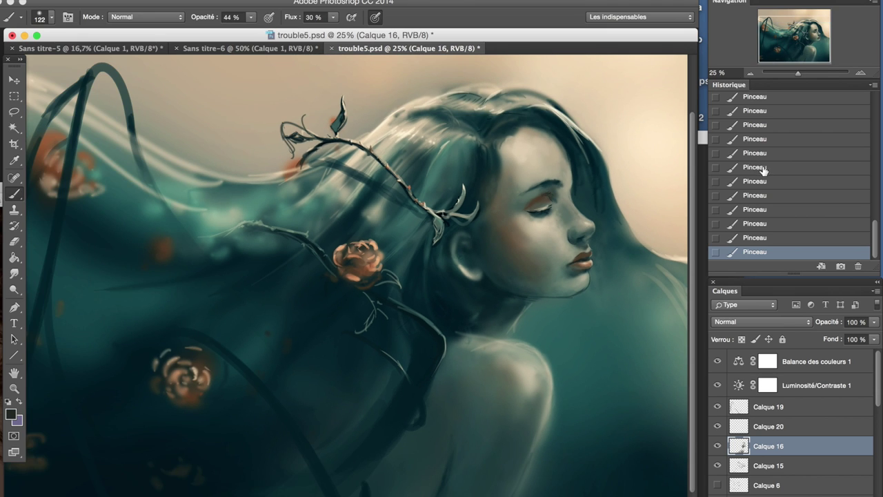
- Erase part of Calque 20, then paint fresh strokes on the face on Calque 16
{"action": "left_click", "coordinate": [738, 427]}
{"action": "key", "text": "e"}
{"action": "left_click", "coordinate": [523, 304]}
{"action": "left_click", "coordinate": [719, 446]}
{"action": "left_click", "coordinate": [769, 446]}
{"action": "key", "text": "b"}
{"action": "left_click_drag", "start_coordinate": [538, 304], "coordinate": [545, 296]}
{"action": "left_click_drag", "start_coordinate": [566, 241], "coordinate": [572, 235]}
{"action": "left_click_drag", "start_coordinate": [508, 325], "coordinate": [512, 334]}
- Step through history states to compare earlier strokes, ending on the latest one
{"action": "left_click", "coordinate": [794, 223]}
{"action": "left_click", "coordinate": [794, 252]}
{"action": "left_click", "coordinate": [817, 207]}
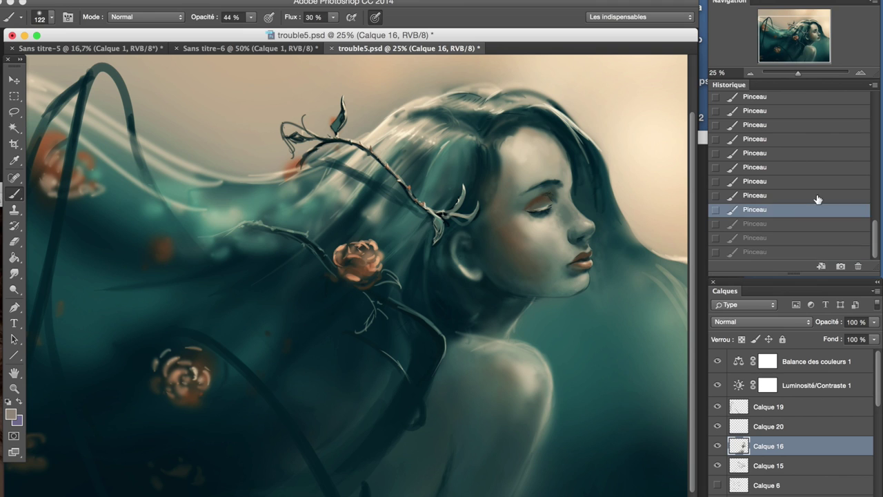
{"action": "left_click", "coordinate": [794, 252]}
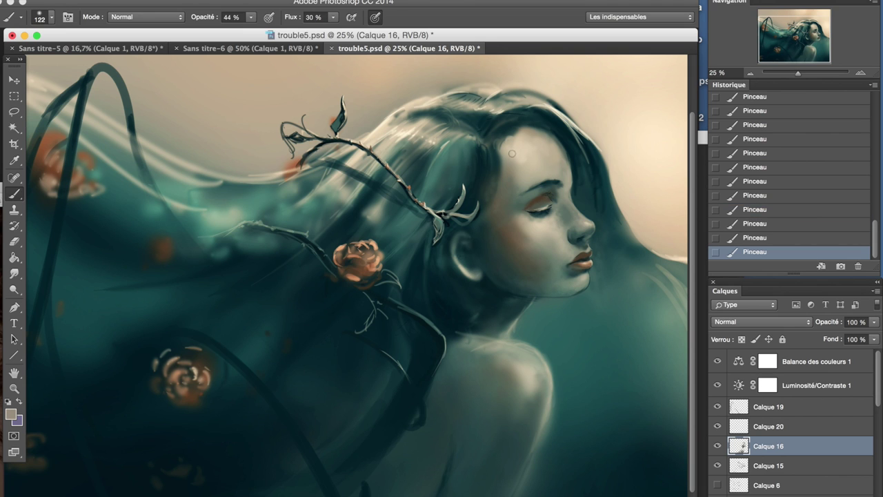
- Erase part of Calque 15 with the eraser
{"action": "left_click", "coordinate": [768, 466]}
{"action": "key", "text": "e"}
{"action": "left_click_drag", "start_coordinate": [483, 181], "coordinate": [492, 194]}
{"action": "right_click", "coordinate": [642, 61]}
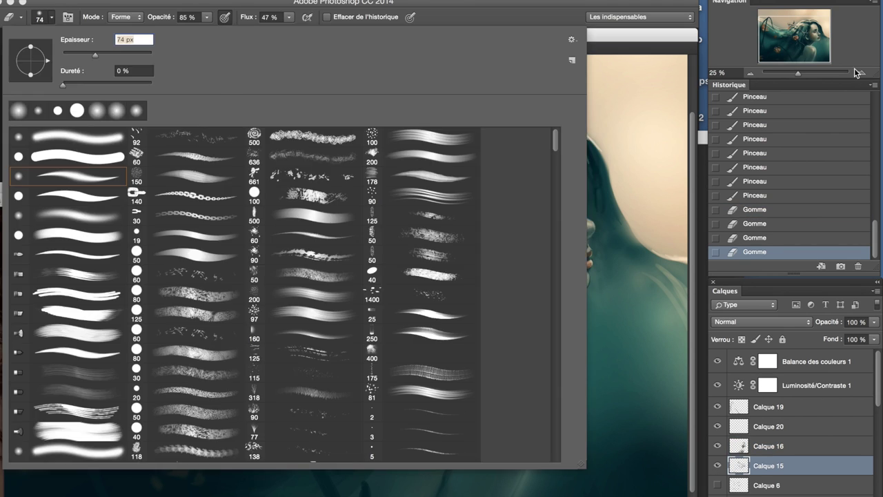
- Undo the last erase and paint a thin curved light stroke near the neck
{"action": "key", "text": "Escape"}
{"action": "key", "text": "b"}
{"action": "key", "text": "ctrl+z"}
{"action": "key", "text": "ctrl+plus"}
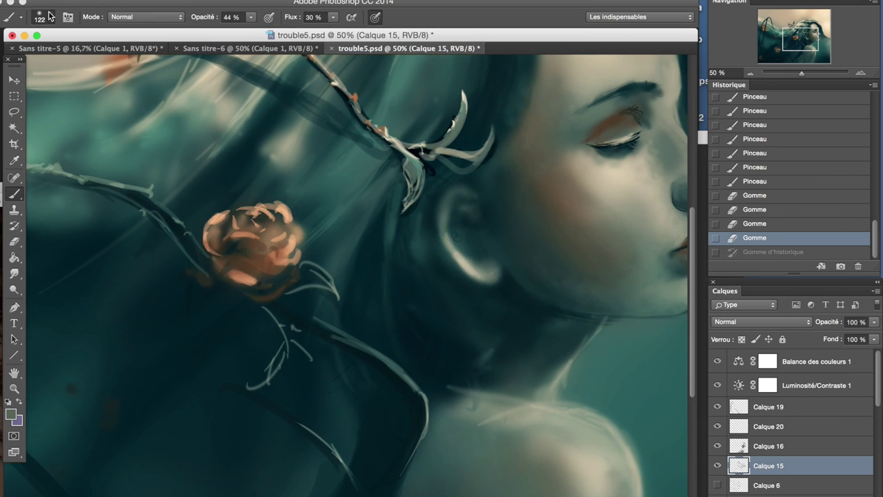
{"action": "left_click_drag", "start_coordinate": [429, 373], "coordinate": [492, 348]}
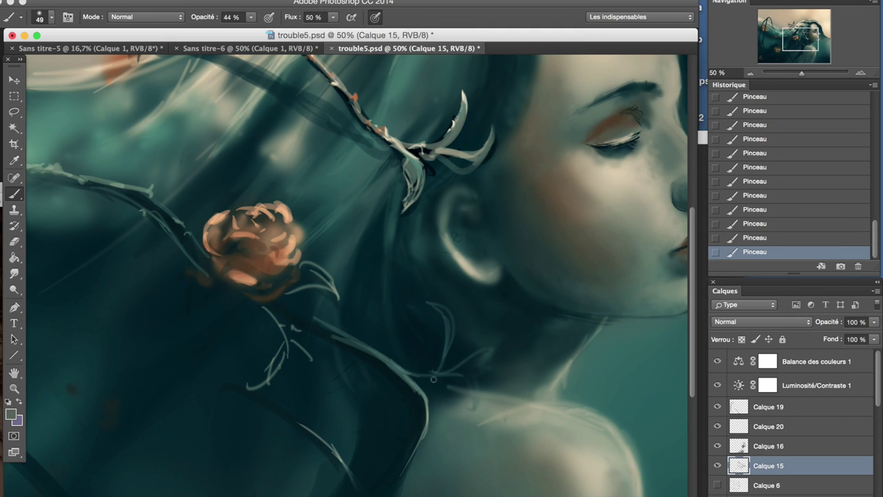
{"action": "left_click_drag", "start_coordinate": [393, 360], "coordinate": [421, 294]}
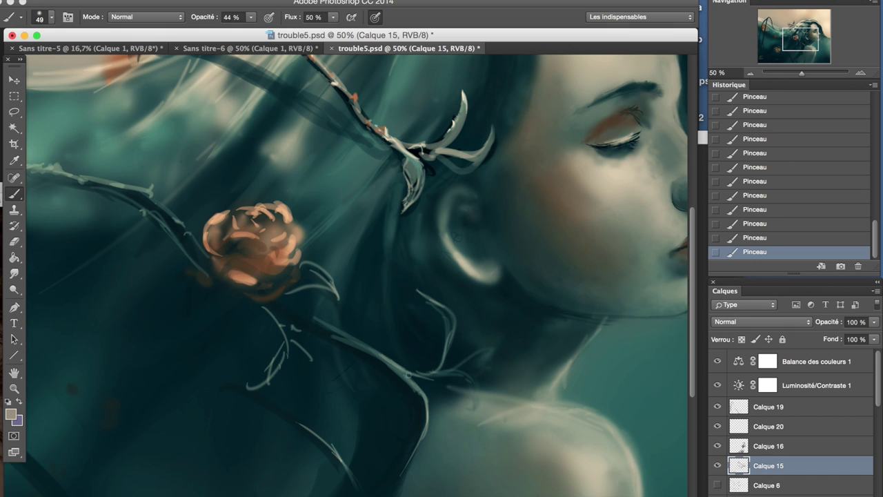
- Add faint brush strokes near the central rose
{"action": "key", "text": "ctrl+minus"}
{"action": "key", "text": "ctrl+minus"}
{"action": "key", "text": "ctrl+minus"}
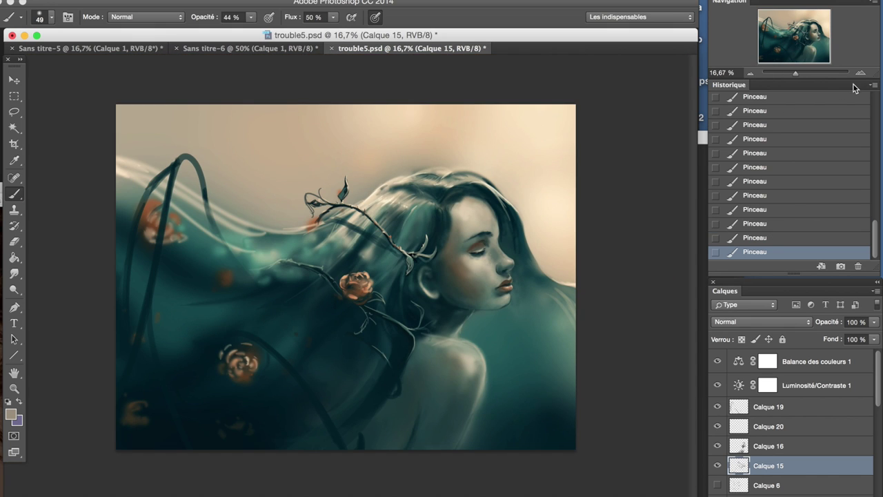
{"action": "key", "text": "ctrl+plus"}
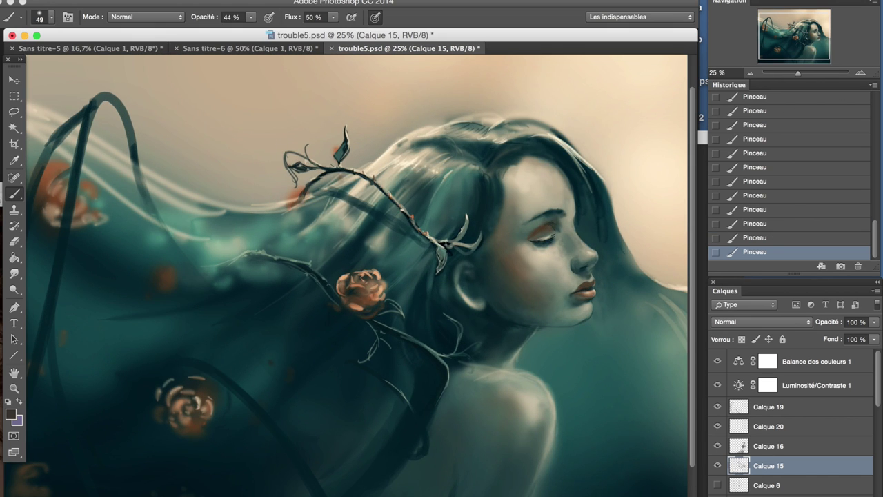
{"action": "key", "text": "e"}
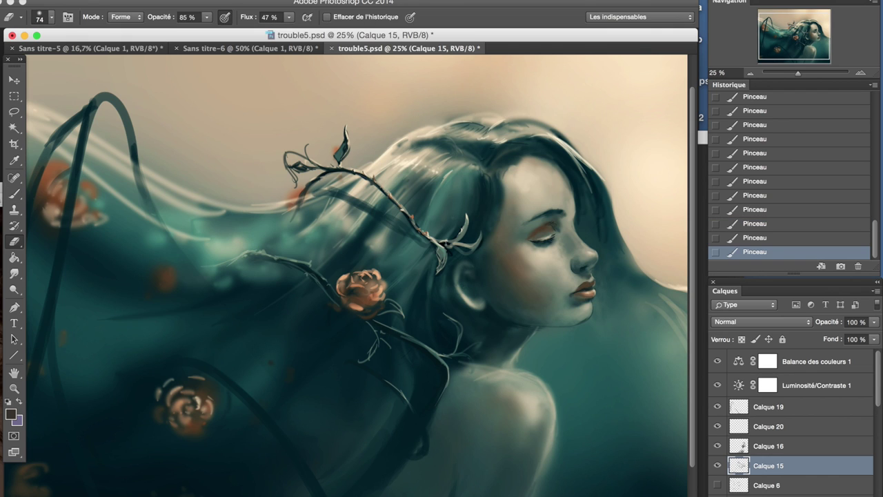
{"action": "key", "text": "b"}
{"action": "mouse_move", "coordinate": [256, 249]}
{"action": "left_mouse_down"}
{"action": "mouse_move", "coordinate": [295, 210]}
{"action": "mouse_move", "coordinate": [292, 220]}
{"action": "left_mouse_up"}
- Lasso a small patch of Calque 8 above the thorny vine, delete it, and deselect
{"action": "scroll", "coordinate": [766, 481], "scroll_direction": "down", "scroll_amount": 3}
{"action": "scroll", "coordinate": [766, 482], "scroll_direction": "down", "scroll_amount": 3}
{"action": "scroll", "coordinate": [766, 481], "scroll_direction": "down", "scroll_amount": 2}
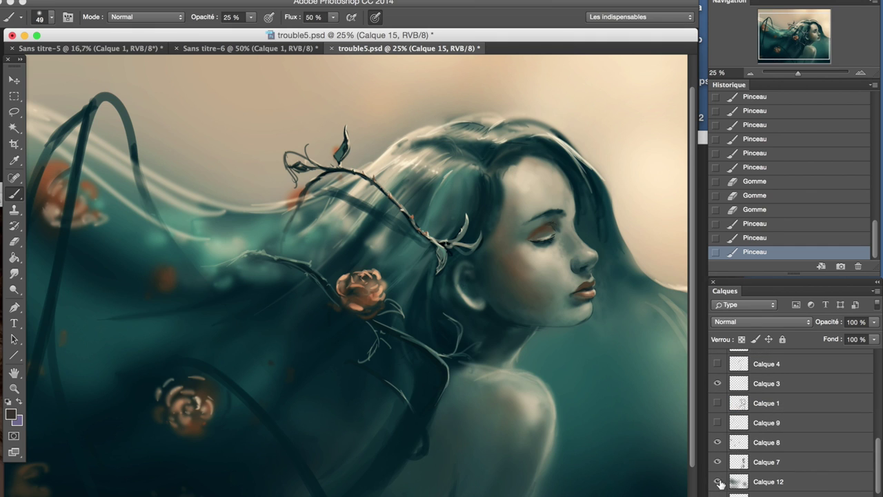
{"action": "scroll", "coordinate": [766, 482], "scroll_direction": "down", "scroll_amount": 2}
{"action": "left_click", "coordinate": [766, 400]}
{"action": "key", "text": "l"}
{"action": "left_click_drag", "start_coordinate": [314, 128], "coordinate": [303, 131]}
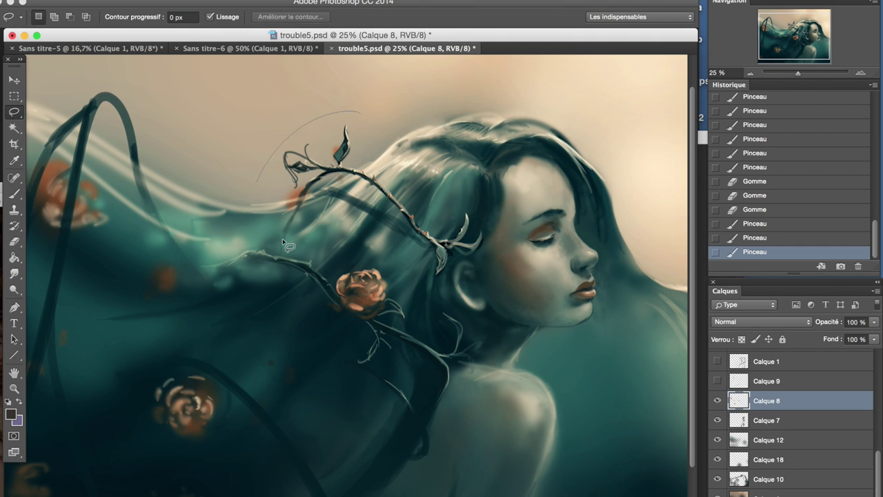
{"action": "key", "text": "Delete"}
{"action": "left_click", "coordinate": [317, 6]}
{"action": "key", "text": "Escape"}
{"action": "key", "text": "ctrl+d"}
{"action": "key", "text": "ctrl+minus"}
{"action": "key", "text": "ctrl+minus"}
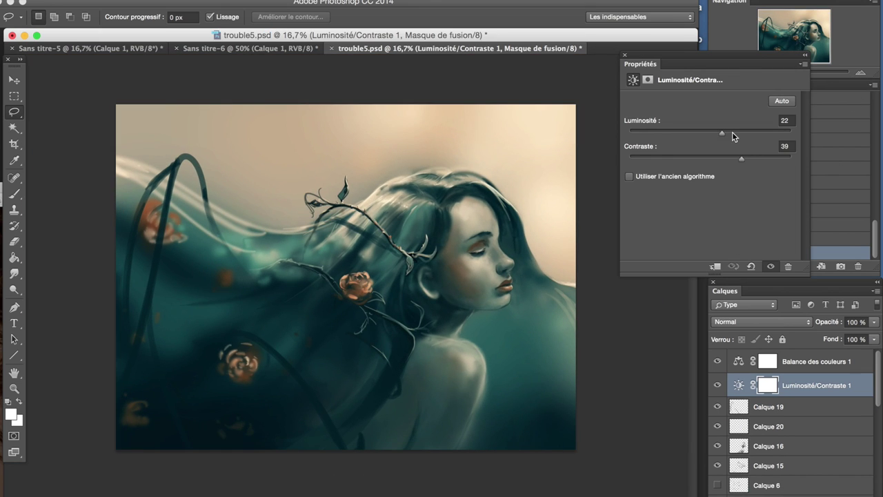
- Try brightness values of 40, 45 and 77 on Luminosité/Contraste 1, then reset
{"action": "left_click", "coordinate": [732, 133]}
{"action": "left_click", "coordinate": [752, 268]}
{"action": "left_click", "coordinate": [735, 132]}
{"action": "left_click_drag", "start_coordinate": [745, 133], "coordinate": [752, 136]}
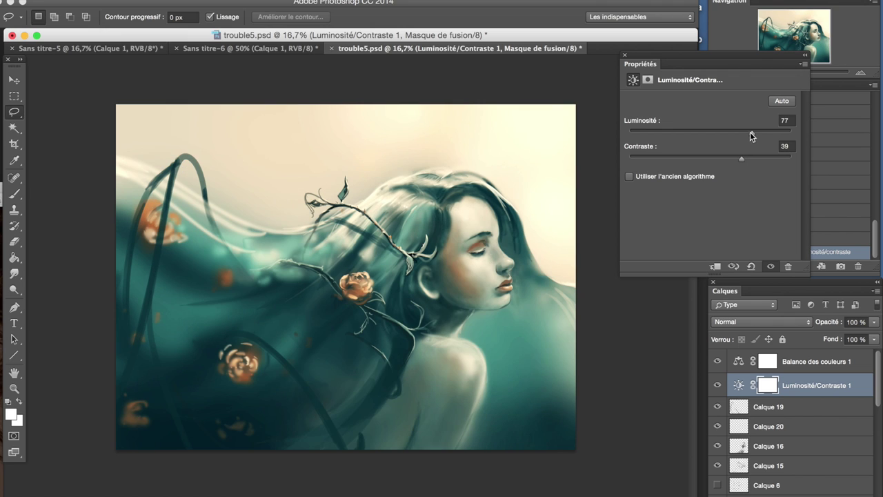
{"action": "left_click", "coordinate": [751, 266]}
- Switch Balance des couleurs 1 between Tons clairs and Tons foncés, then revert
{"action": "left_click", "coordinate": [738, 361]}
{"action": "left_click", "coordinate": [694, 102]}
{"action": "left_click", "coordinate": [694, 110]}
{"action": "left_click", "coordinate": [704, 101]}
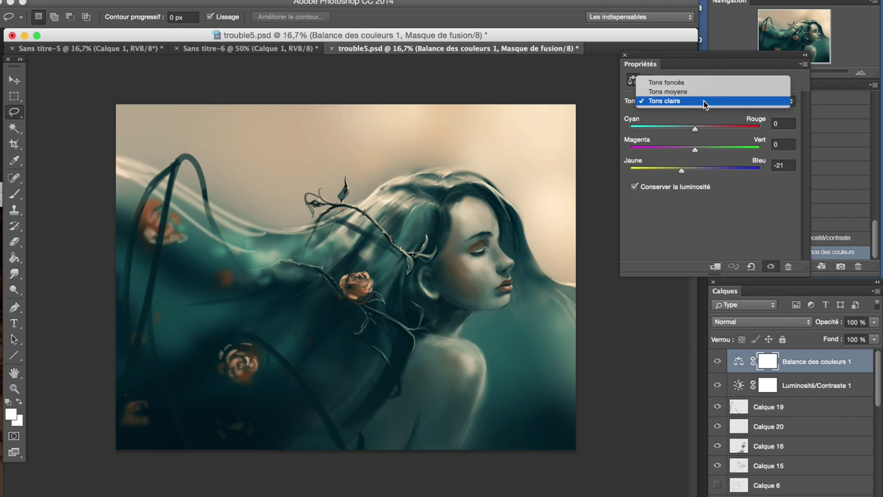
{"action": "left_click", "coordinate": [700, 82]}
{"action": "left_click", "coordinate": [699, 100]}
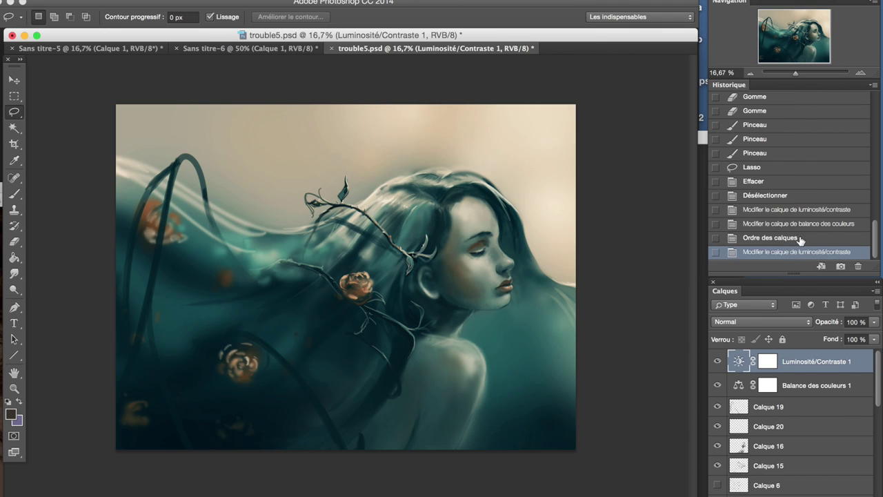
{"action": "left_click", "coordinate": [797, 223]}
- Add a Luminosité/Contraste 2 adjustment layer and raise its brightness and contrast
{"action": "left_click", "coordinate": [214, 1]}
{"action": "left_click", "coordinate": [406, 105]}
{"action": "key", "text": "Return"}
{"action": "mouse_move", "coordinate": [710, 159]}
{"action": "left_mouse_down"}
{"action": "mouse_move", "coordinate": [728, 159]}
{"action": "mouse_move", "coordinate": [727, 133]}
{"action": "mouse_move", "coordinate": [719, 136]}
{"action": "left_mouse_up"}
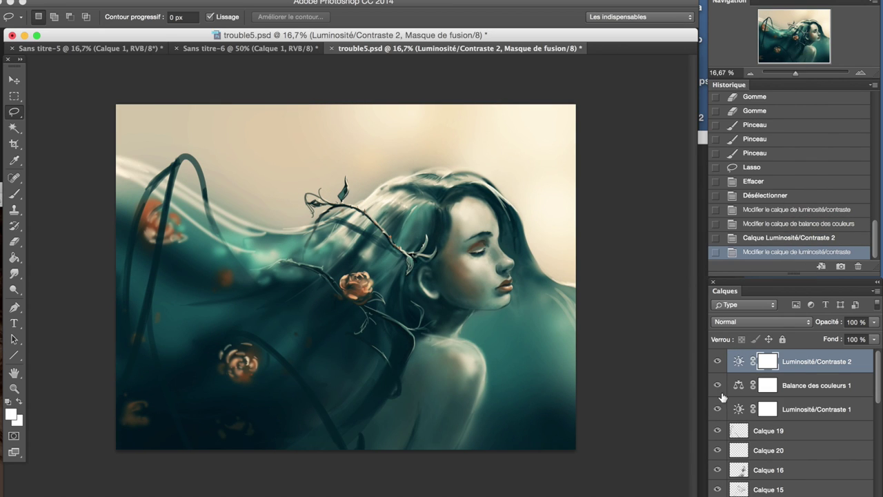
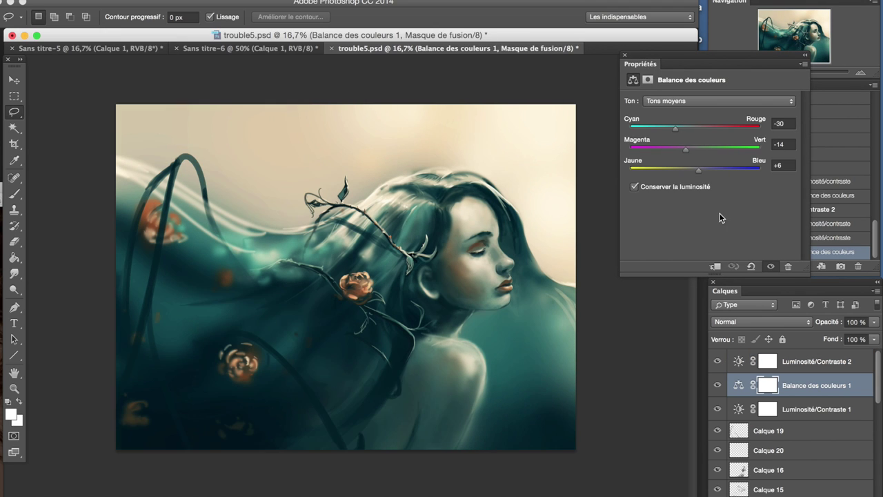
- Set Color Balance shadows to -9/+10/+10 and highlights Yellow/Blue to -26
{"action": "left_click", "coordinate": [690, 101]}
{"action": "left_click", "coordinate": [690, 88]}
{"action": "left_click", "coordinate": [694, 100]}
{"action": "left_click", "coordinate": [690, 117]}
{"action": "left_click_drag", "start_coordinate": [695, 168], "coordinate": [677, 170]}
{"action": "left_click", "coordinate": [772, 271]}
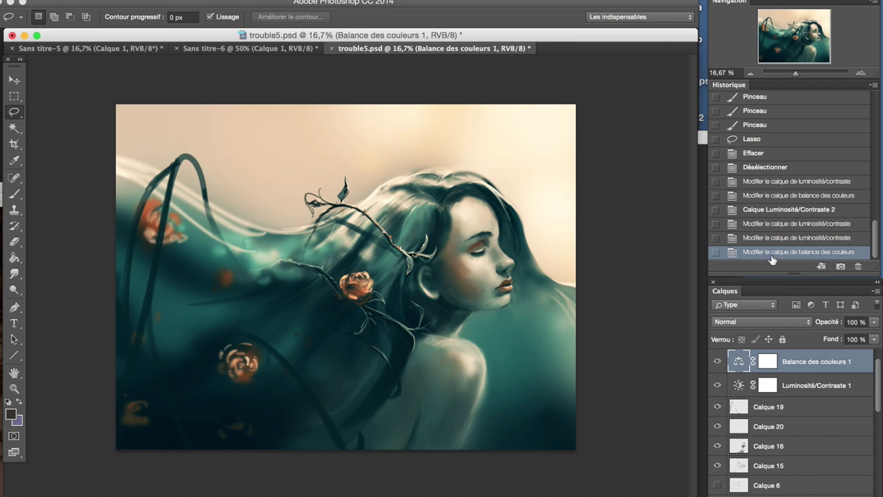
- Zoom in on the face and paint over the eyelid on Calque 16 with a 149 px brush
{"action": "left_click", "coordinate": [860, 73]}
{"action": "left_click", "coordinate": [861, 72]}
{"action": "left_click_drag", "start_coordinate": [823, 38], "coordinate": [833, 34]}
{"action": "left_click", "coordinate": [734, 447]}
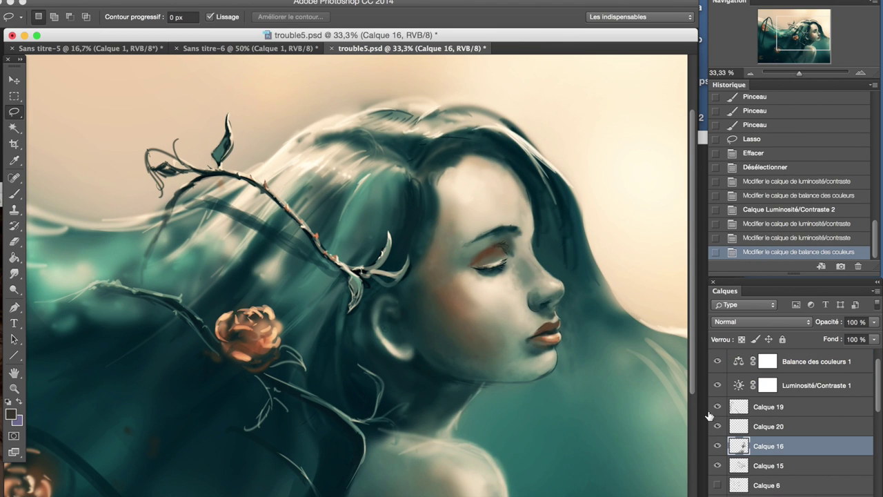
{"action": "left_click", "coordinate": [14, 194]}
{"action": "left_click", "coordinate": [52, 17]}
{"action": "left_click_drag", "start_coordinate": [83, 54], "coordinate": [110, 53]}
{"action": "left_click", "coordinate": [503, 251]}
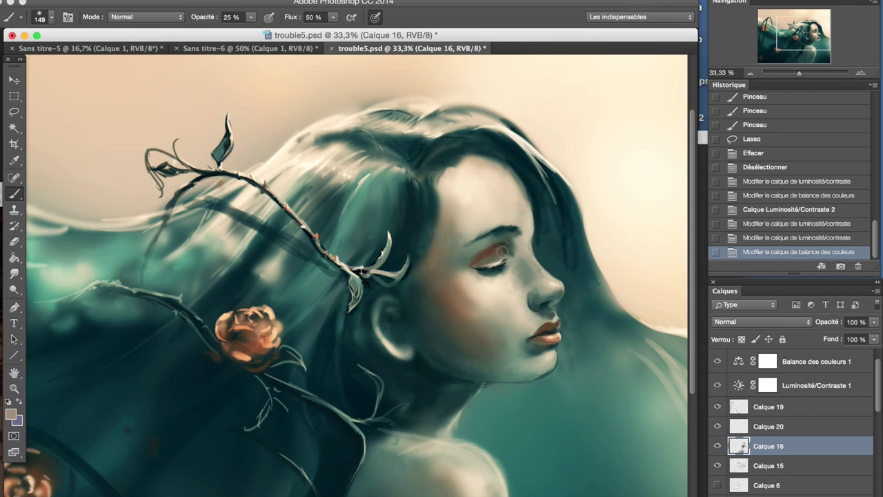
- At 41% brush opacity, shade the eyelid with dark teal sampled from the painting
{"action": "left_click", "coordinate": [669, 168]}
{"action": "left_click_drag", "start_coordinate": [250, 22], "coordinate": [262, 33]}
{"action": "key", "text": "ctrl+alt+z"}
{"action": "key", "text": "ctrl+alt+z"}
{"action": "key", "text": "ctrl+alt+z"}
{"action": "key", "text": "ctrl+shift+z"}
{"action": "left_click", "coordinate": [553, 224]}
{"action": "left_click", "coordinate": [545, 193], "text": "alt"}
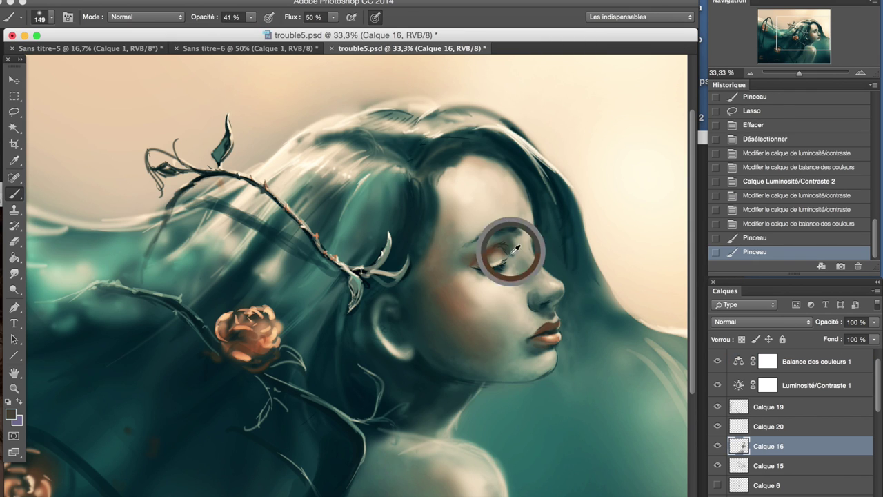
{"action": "left_click", "coordinate": [538, 210]}
- Lasso the ear and nudge it left
{"action": "left_click", "coordinate": [751, 73]}
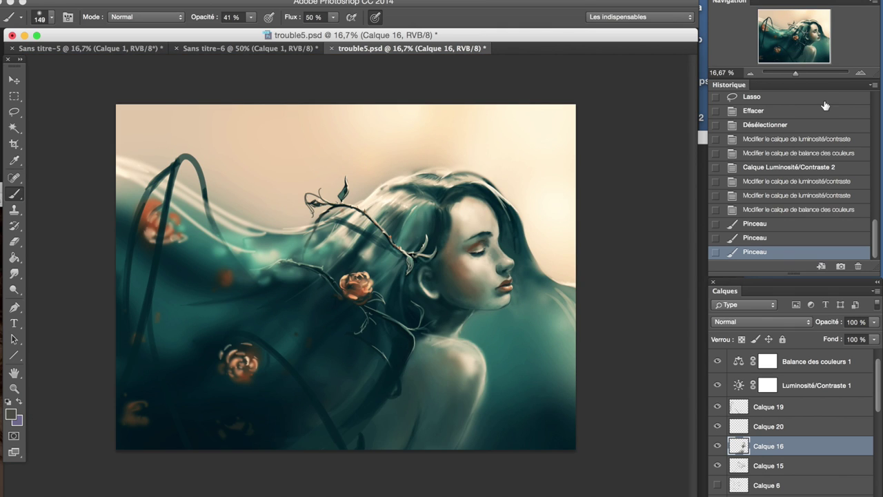
{"action": "key", "text": "ctrl+plus"}
{"action": "key", "text": "l"}
{"action": "mouse_move", "coordinate": [472, 254]}
{"action": "left_mouse_down"}
{"action": "mouse_move", "coordinate": [490, 263]}
{"action": "mouse_move", "coordinate": [493, 250]}
{"action": "left_mouse_up"}
{"action": "key", "text": "v"}
{"action": "key", "text": "Left"}
- Free Transform the ear to stretch it taller and rotate it slightly
{"action": "key", "text": "l"}
{"action": "right_click", "coordinate": [464, 276]}
{"action": "left_click", "coordinate": [504, 407]}
{"action": "left_click_drag", "start_coordinate": [510, 290], "coordinate": [517, 298]}
{"action": "left_click_drag", "start_coordinate": [493, 252], "coordinate": [466, 241]}
{"action": "left_click", "coordinate": [400, 0]}
{"action": "left_click", "coordinate": [413, 168]}
{"action": "key", "text": "Return"}
- Touch up the reshaped ear's edges with brush dabs and clear the selection
{"action": "key", "text": "b"}
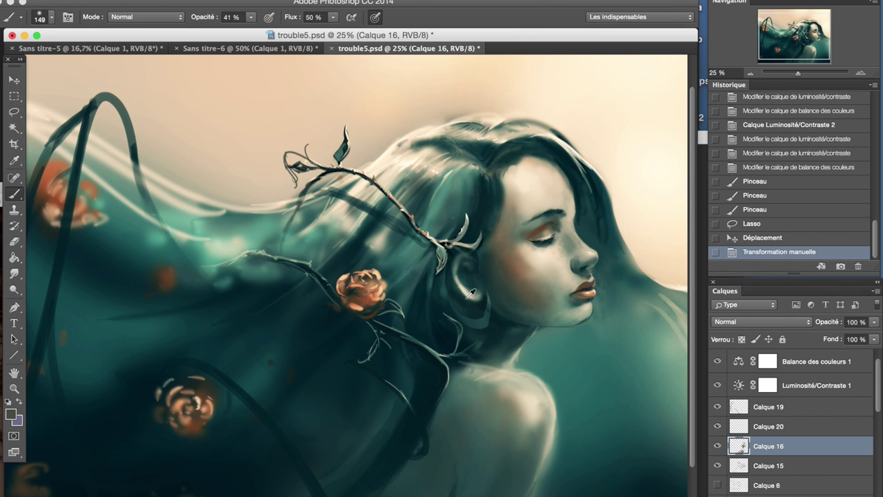
{"action": "left_click", "coordinate": [481, 306]}
{"action": "left_click", "coordinate": [276, 0]}
{"action": "left_click", "coordinate": [283, 9]}
{"action": "left_click", "coordinate": [483, 307]}
{"action": "left_click", "coordinate": [483, 306]}
{"action": "left_click", "coordinate": [486, 312]}
- Add orange dabs sampled from the rose on Calque 15, with brush opacity at 56%
{"action": "left_click", "coordinate": [751, 72]}
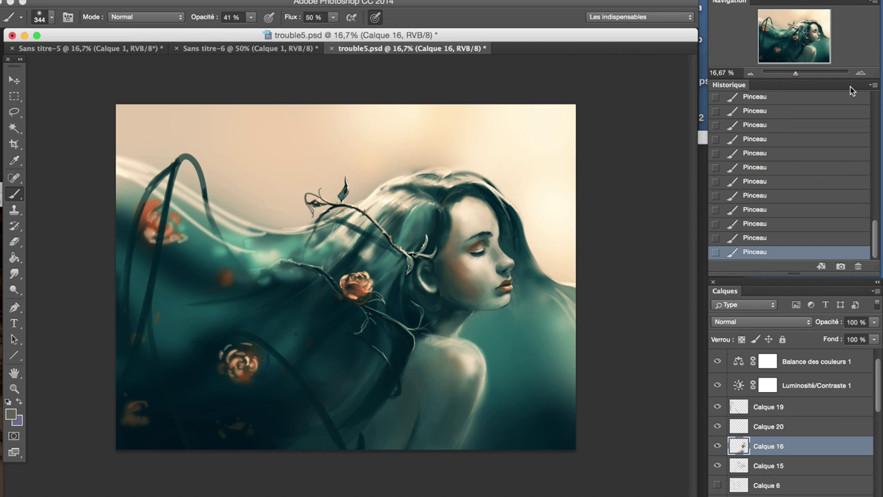
{"action": "left_click", "coordinate": [861, 72]}
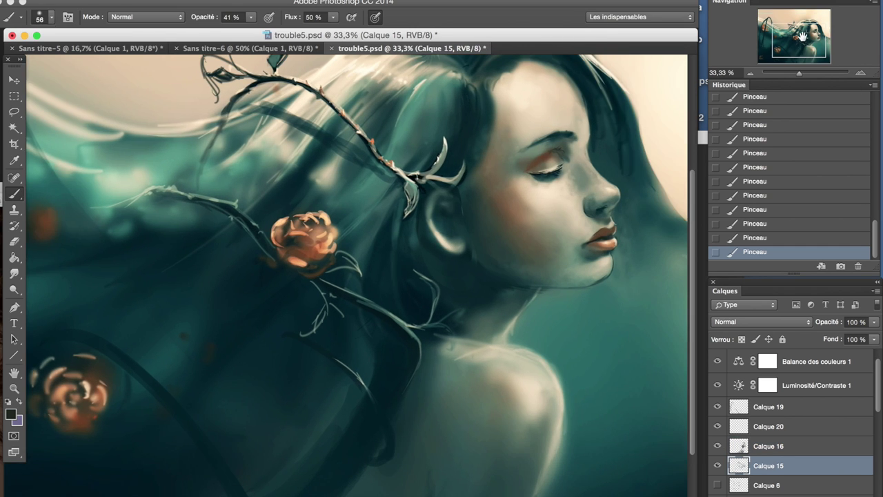
{"action": "left_click", "coordinate": [416, 190], "text": "alt"}
{"action": "left_click", "coordinate": [313, 252], "text": "alt"}
{"action": "left_click", "coordinate": [394, 314]}
{"action": "key", "text": "5"}
{"action": "key", "text": "6"}
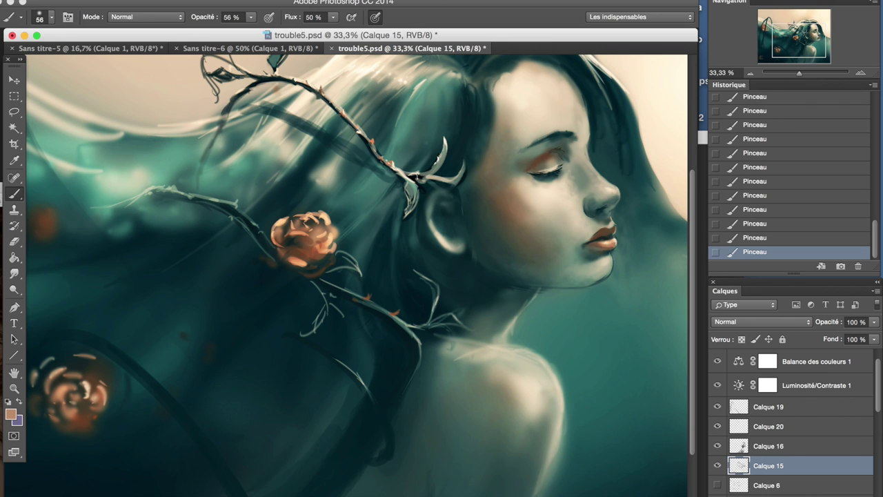
- Compare with Calque 20 hidden, then delete the unneeded layers
{"action": "left_click", "coordinate": [751, 72]}
{"action": "left_click", "coordinate": [751, 72]}
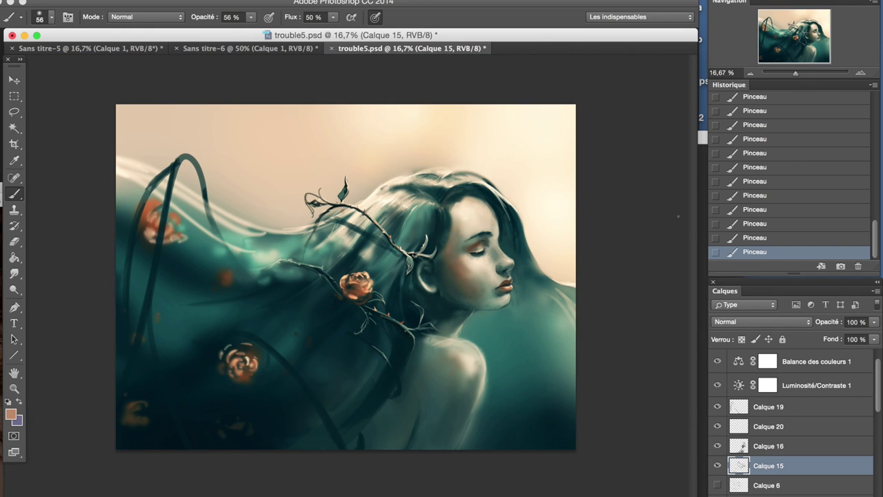
{"action": "left_click", "coordinate": [718, 426]}
{"action": "left_click", "coordinate": [718, 427]}
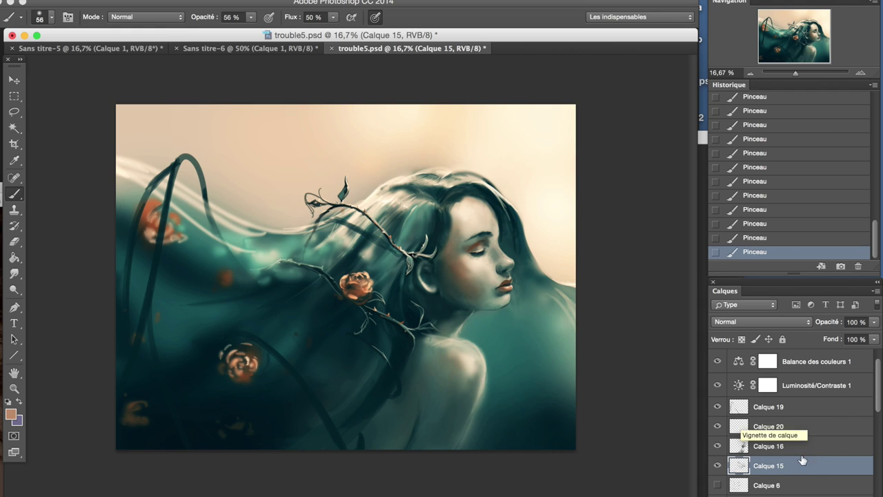
{"action": "key", "text": "Delete"}
{"action": "key", "text": "Delete"}
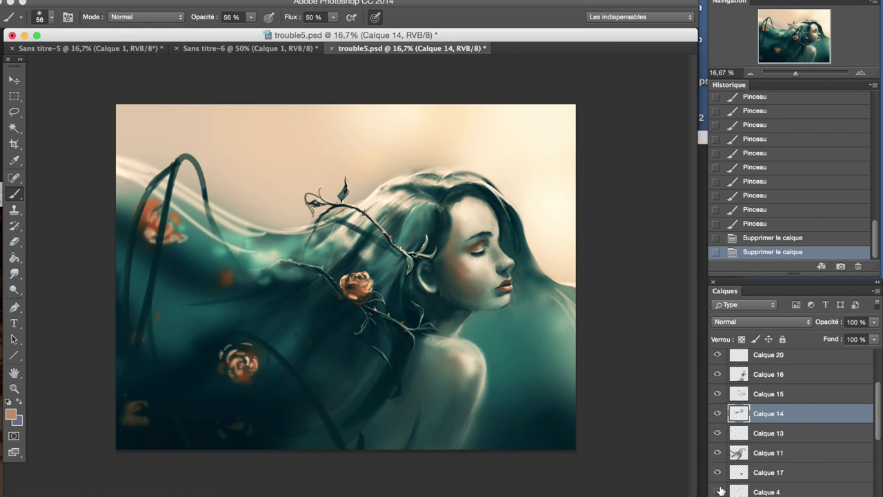
- Delete two more unused layers
{"action": "left_click", "coordinate": [760, 492]}
{"action": "key", "text": "Delete"}
{"action": "left_click", "coordinate": [794, 488]}
{"action": "key", "text": "Delete"}
{"action": "key", "text": "Delete"}
- Erase unwanted paint on Calque 7
{"action": "left_click", "coordinate": [718, 459]}
{"action": "left_click", "coordinate": [718, 459]}
{"action": "left_click", "coordinate": [723, 460]}
{"action": "key", "text": "e"}
{"action": "left_click_drag", "start_coordinate": [480, 373], "coordinate": [485, 412]}
- Toggle the visibility of Calque 12, 18 and 10 to compare their effect
{"action": "left_click", "coordinate": [718, 479]}
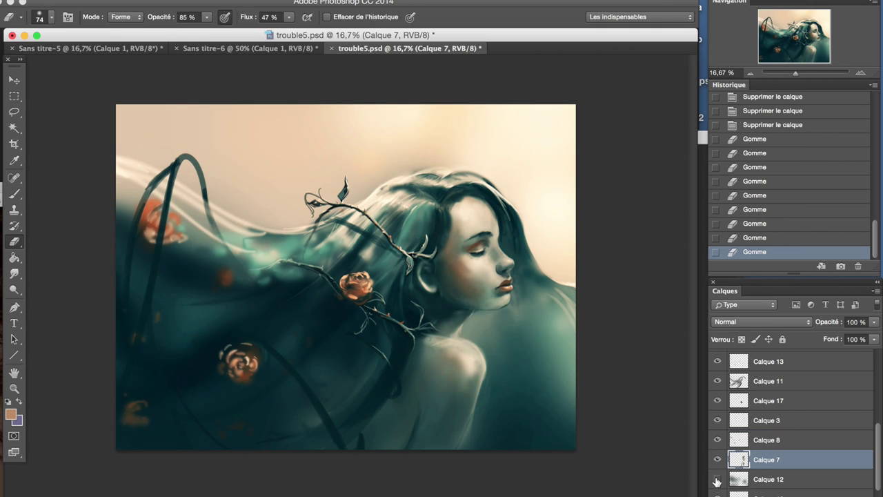
{"action": "left_click", "coordinate": [718, 479]}
{"action": "left_click", "coordinate": [718, 479]}
{"action": "left_click", "coordinate": [717, 479]}
{"action": "left_click", "coordinate": [717, 479]}
{"action": "left_click", "coordinate": [717, 479]}
{"action": "left_click", "coordinate": [716, 479]}
{"action": "left_click", "coordinate": [717, 479]}
{"action": "left_click", "coordinate": [716, 478]}
{"action": "left_click", "coordinate": [716, 479]}
{"action": "left_click", "coordinate": [716, 479]}
{"action": "scroll", "coordinate": [880, 469], "scroll_direction": "down", "scroll_amount": 2}
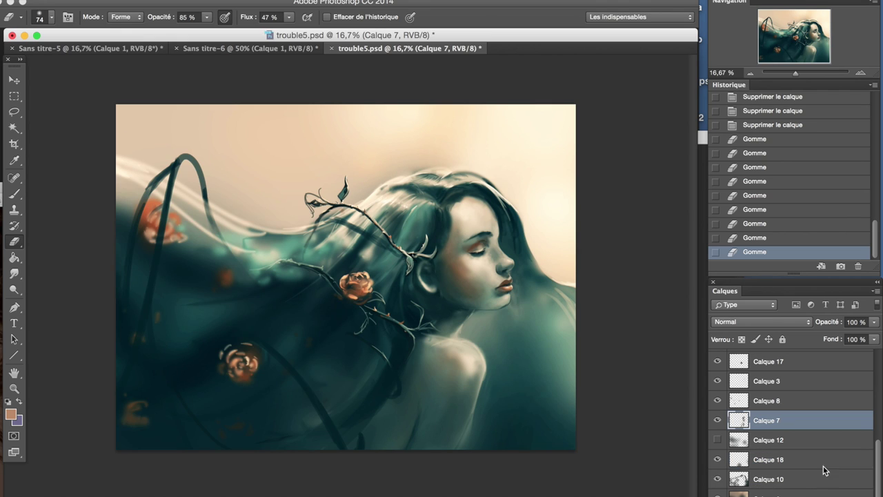
{"action": "left_click", "coordinate": [719, 460]}
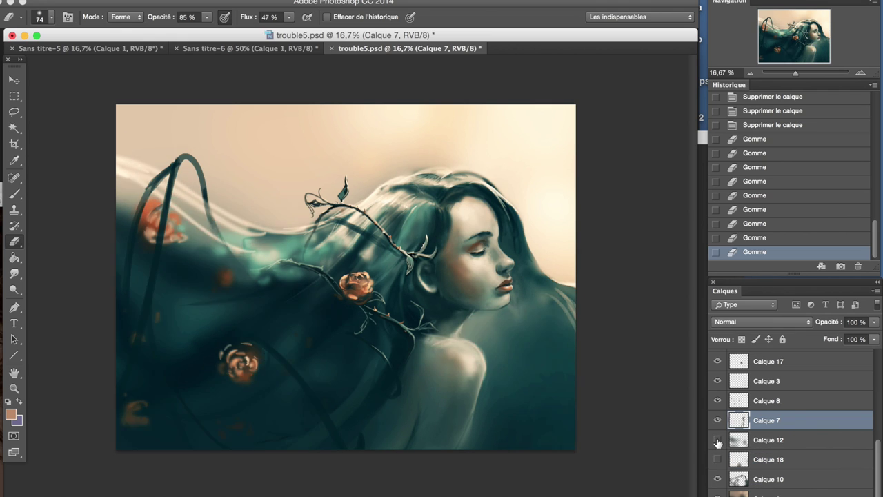
{"action": "left_click", "coordinate": [718, 440]}
{"action": "left_click", "coordinate": [717, 479]}
{"action": "left_click", "coordinate": [718, 479]}
{"action": "left_click", "coordinate": [718, 479]}
{"action": "left_click", "coordinate": [718, 479]}
- Erase stray hair paint near the face on Calque 11
{"action": "left_click", "coordinate": [718, 479]}
{"action": "scroll", "coordinate": [717, 478], "scroll_direction": "up", "scroll_amount": 2}
{"action": "left_click", "coordinate": [768, 381]}
{"action": "right_click", "coordinate": [515, 228]}
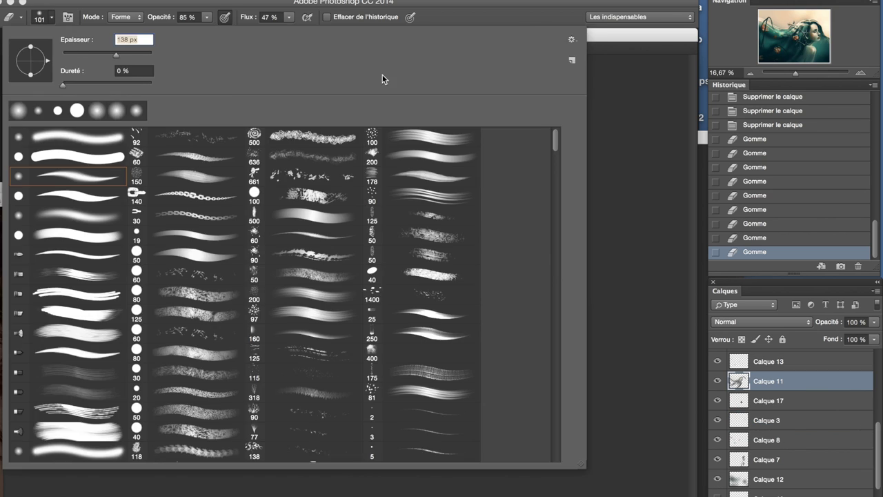
{"action": "left_click_drag", "start_coordinate": [523, 241], "coordinate": [513, 233]}
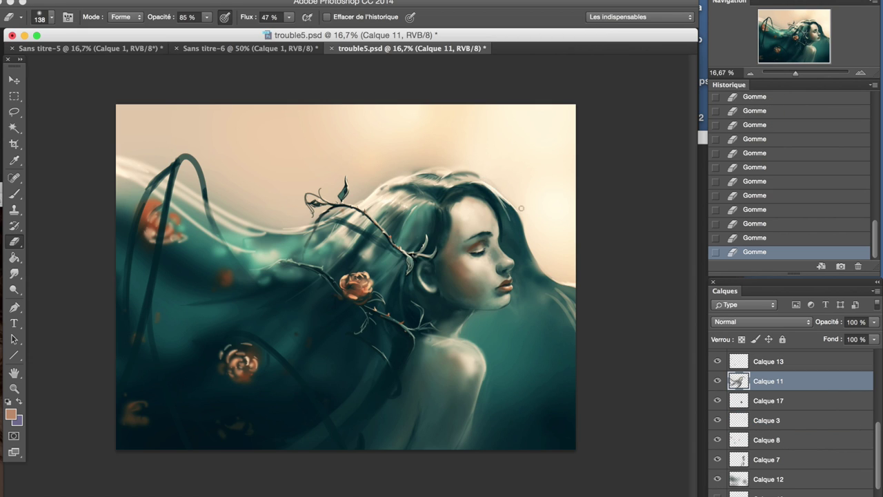
- Zoom to 50% and darken the eyelashes on Calque 8 with the Brush
{"action": "left_click", "coordinate": [718, 420]}
{"action": "key", "text": "super+plus"}
{"action": "left_click", "coordinate": [720, 427]}
{"action": "key", "text": "super+plus"}
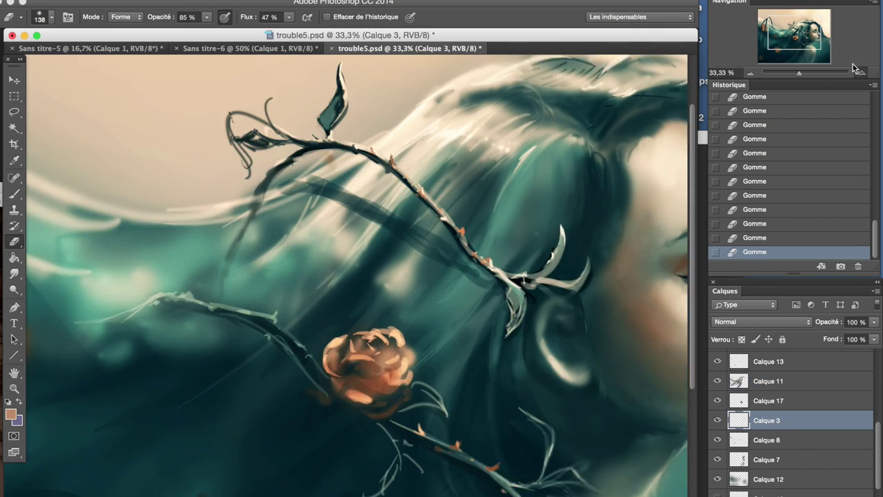
{"action": "key", "text": "super+plus"}
{"action": "left_click", "coordinate": [766, 439]}
{"action": "key", "text": "b"}
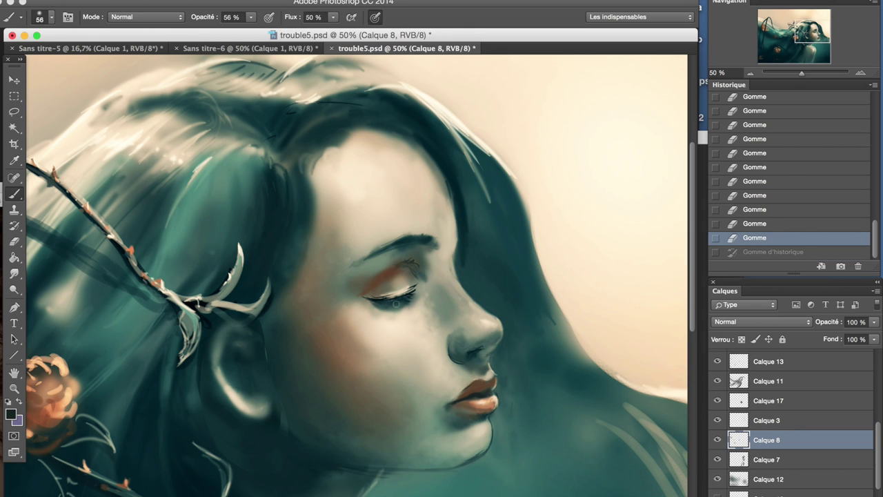
{"action": "left_click_drag", "start_coordinate": [386, 308], "coordinate": [409, 311]}
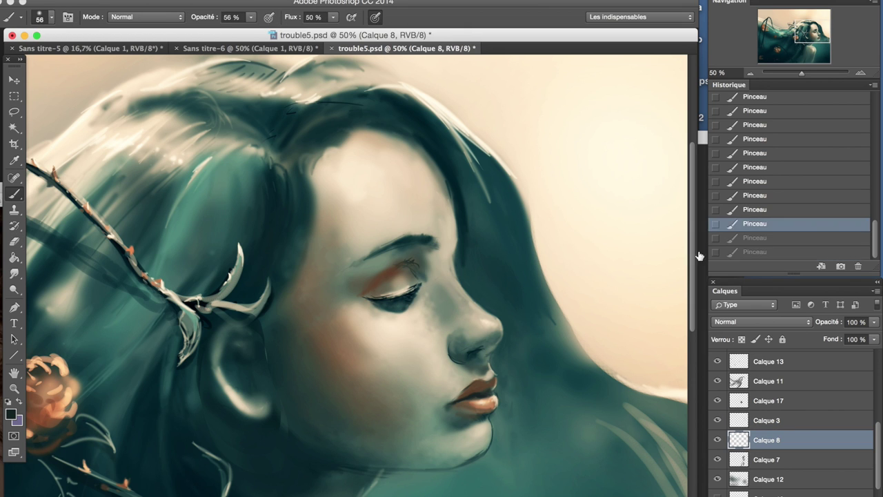
- Erase paint along the hair edge on Calque 3, then zoom out to 25%
{"action": "left_click", "coordinate": [751, 71]}
{"action": "left_click", "coordinate": [750, 72]}
{"action": "left_click", "coordinate": [856, 72]}
{"action": "left_click", "coordinate": [860, 72]}
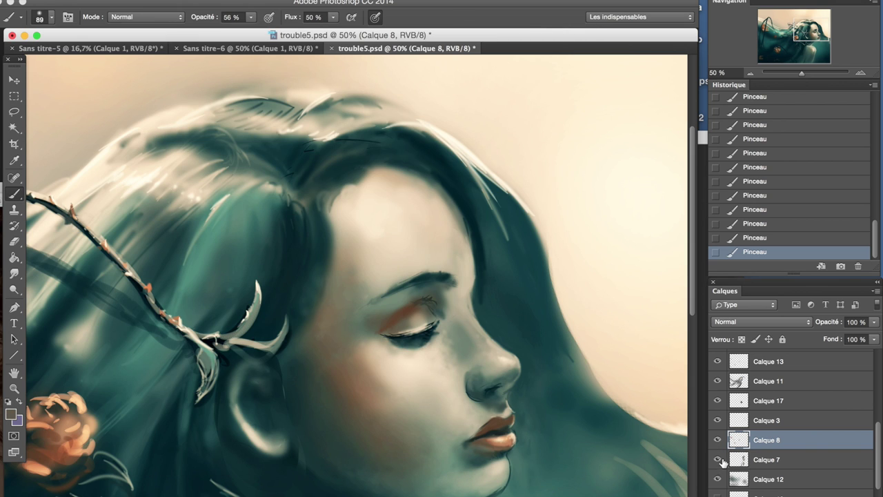
{"action": "left_click", "coordinate": [733, 420]}
{"action": "key", "text": "e"}
{"action": "mouse_move", "coordinate": [393, 276]}
{"action": "left_mouse_down"}
{"action": "mouse_move", "coordinate": [428, 290]}
{"action": "mouse_move", "coordinate": [446, 314]}
{"action": "left_mouse_up"}
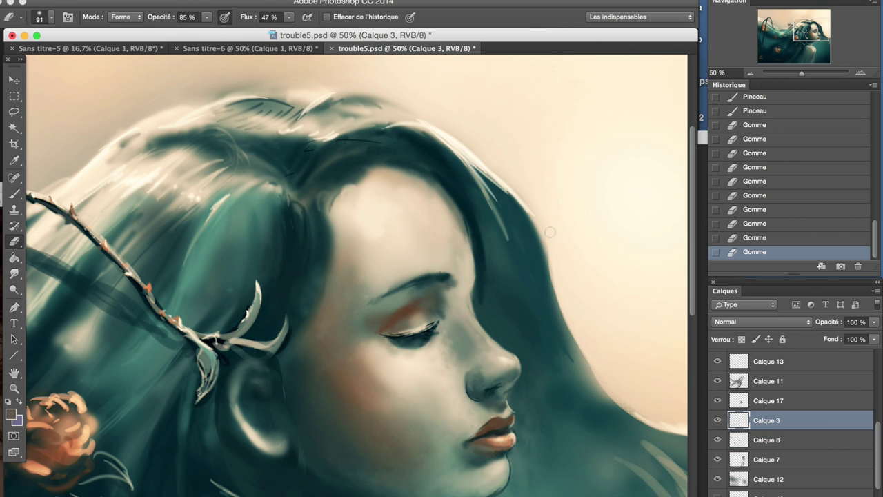
{"action": "left_click", "coordinate": [750, 72]}
{"action": "mouse_move", "coordinate": [828, 62]}
{"action": "left_mouse_down"}
{"action": "mouse_move", "coordinate": [822, 57]}
{"action": "mouse_move", "coordinate": [831, 54]}
{"action": "left_mouse_up"}
{"action": "left_click", "coordinate": [490, 325]}
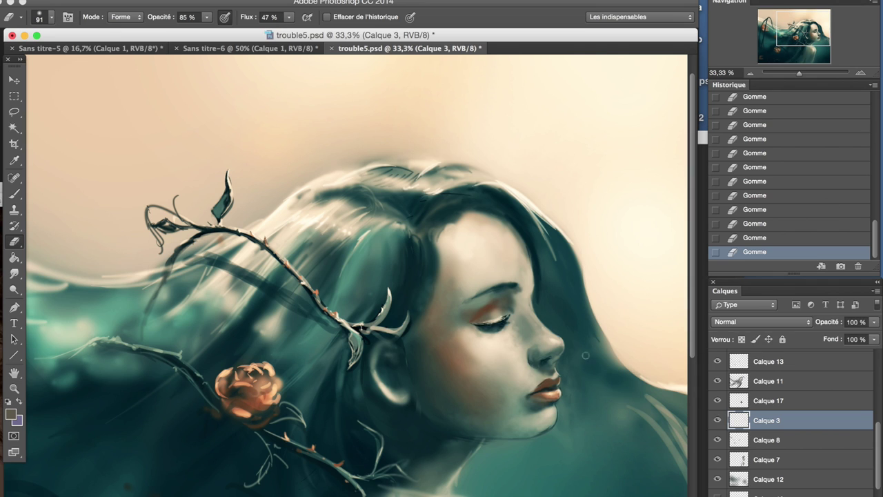
{"action": "left_click", "coordinate": [750, 72]}
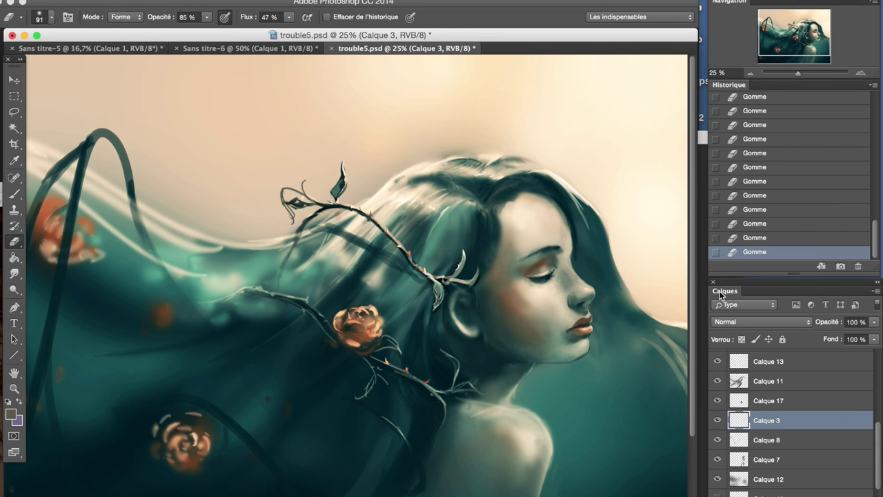
{"action": "scroll", "coordinate": [879, 445], "scroll_direction": "up", "scroll_amount": 5}
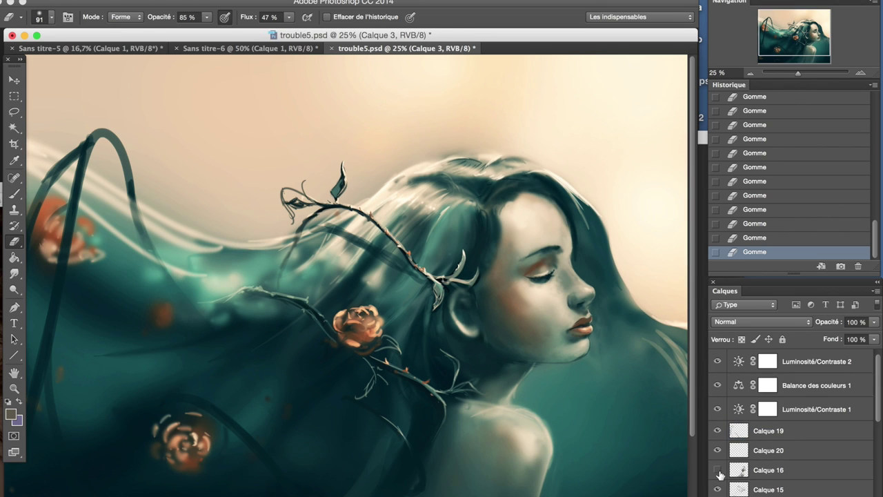
- Paint brush strokes near the eyebrow on Calque 16
{"action": "left_click", "coordinate": [768, 470]}
{"action": "key", "text": "ctrl+plus"}
{"action": "key", "text": "ctrl+plus"}
{"action": "key", "text": "b"}
{"action": "left_click_drag", "start_coordinate": [407, 234], "coordinate": [448, 212]}
{"action": "mouse_move", "coordinate": [406, 236]}
{"action": "left_mouse_down"}
{"action": "mouse_move", "coordinate": [476, 207]}
{"action": "mouse_move", "coordinate": [483, 219]}
{"action": "left_mouse_up"}
{"action": "left_click_drag", "start_coordinate": [477, 214], "coordinate": [487, 225]}
{"action": "key", "text": "ctrl+minus"}
{"action": "key", "text": "ctrl+minus"}
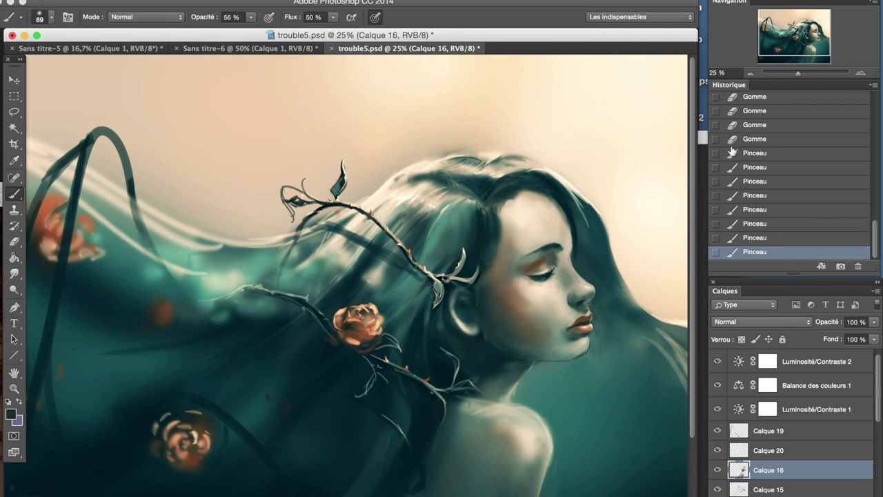
{"action": "key", "text": "ctrl+plus"}
{"action": "key", "text": "ctrl+plus"}
{"action": "scroll", "coordinate": [441, 276], "scroll_direction": "right", "scroll_amount": 5}
{"action": "key", "text": "alt+bracketleft"}
- Undo a stroke on Calque 15 and paint a replacement
{"action": "left_click_drag", "start_coordinate": [432, 235], "coordinate": [469, 218]}
{"action": "left_click", "coordinate": [751, 73]}
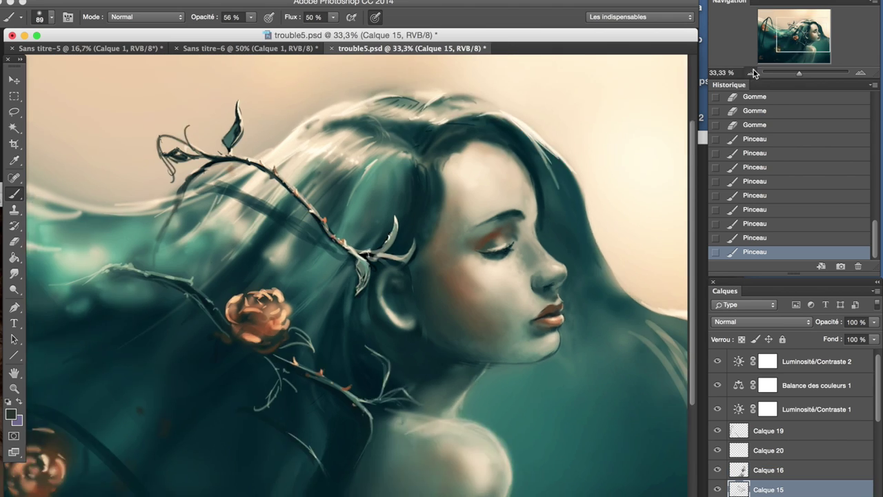
{"action": "key", "text": "ctrl+z"}
{"action": "key", "text": "ctrl+z"}
{"action": "key", "text": "ctrl+z"}
{"action": "left_click_drag", "start_coordinate": [548, 155], "coordinate": [503, 130]}
{"action": "left_click", "coordinate": [503, 130]}
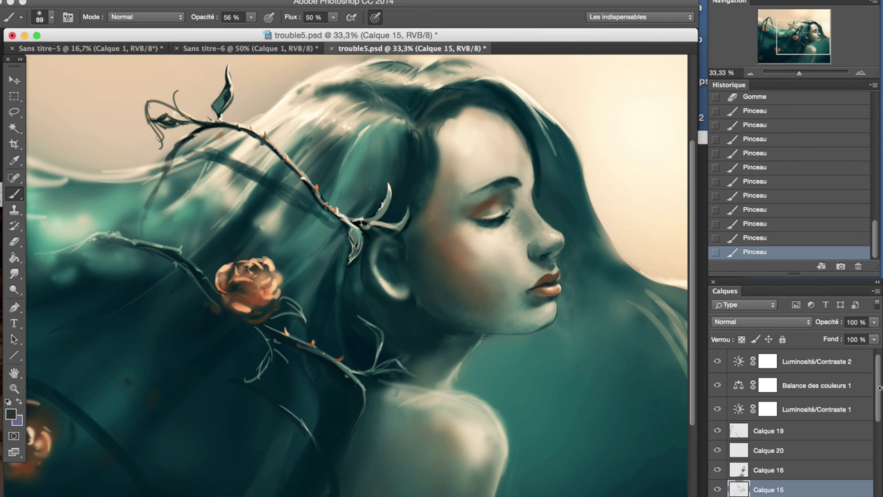
- Try the Eraser on Calque 8, then return to Calque 16
{"action": "scroll", "coordinate": [793, 428], "scroll_direction": "down", "scroll_amount": 5}
{"action": "left_click", "coordinate": [767, 440]}
{"action": "key", "text": "e"}
{"action": "left_click", "coordinate": [751, 72]}
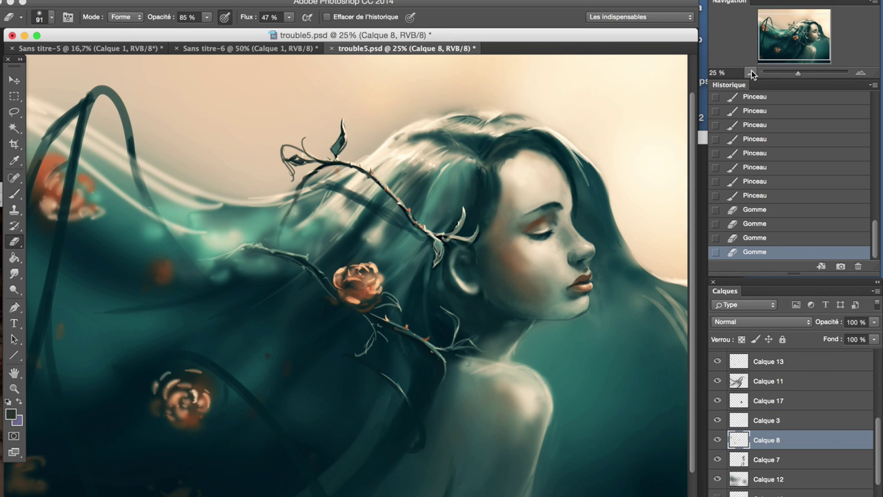
{"action": "scroll", "coordinate": [762, 384], "scroll_direction": "up", "scroll_amount": 5}
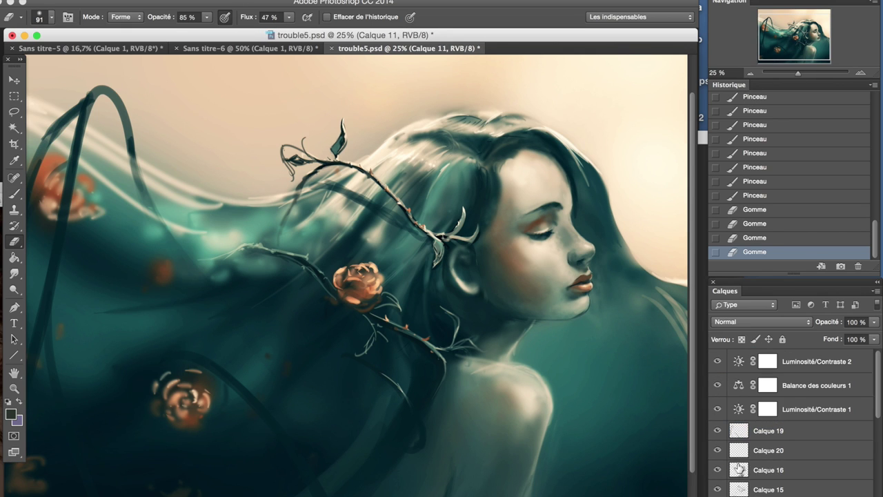
{"action": "left_click", "coordinate": [766, 470]}
{"action": "left_click_drag", "start_coordinate": [577, 182], "coordinate": [577, 211]}
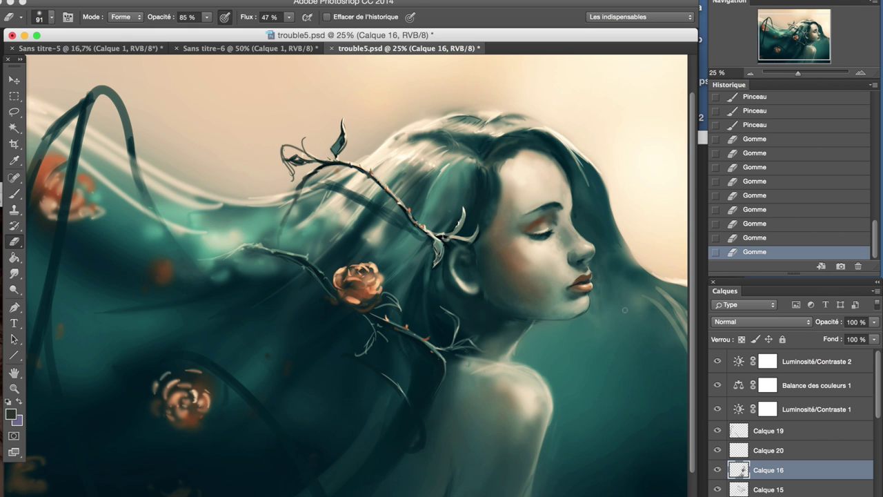
- Lasso and cut the ear piece, paste it as Calque 21 and move it back into place
{"action": "key", "text": "l"}
{"action": "left_click_drag", "start_coordinate": [445, 248], "coordinate": [449, 303]}
{"action": "key", "text": "ctrl+x"}
{"action": "key", "text": "ctrl+v"}
{"action": "key", "text": "v"}
{"action": "mouse_move", "coordinate": [347, 280]}
{"action": "left_mouse_down"}
{"action": "mouse_move", "coordinate": [464, 272]}
{"action": "mouse_move", "coordinate": [479, 300]}
{"action": "left_mouse_up"}
- Paint shading near the ear and jaw on Calque 16
{"action": "left_click", "coordinate": [762, 491]}
{"action": "key", "text": "b"}
{"action": "mouse_move", "coordinate": [476, 249]}
{"action": "left_mouse_down"}
{"action": "mouse_move", "coordinate": [481, 289]}
{"action": "mouse_move", "coordinate": [493, 292]}
{"action": "left_mouse_up"}
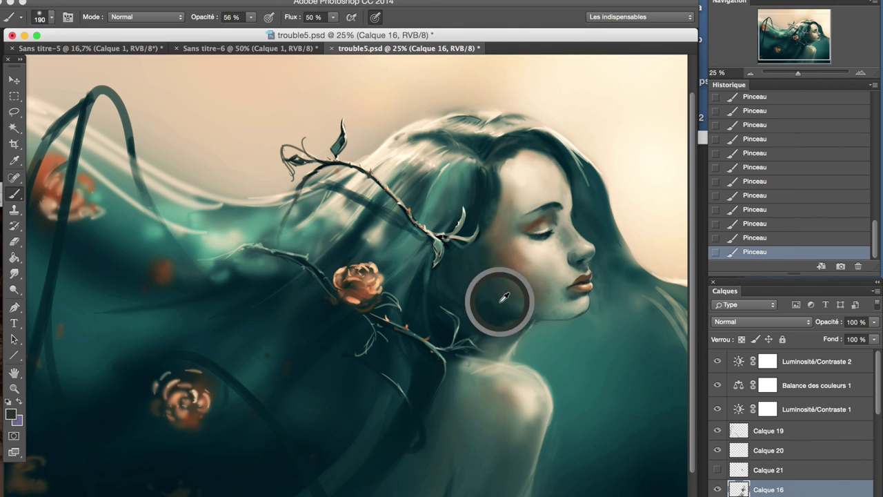
- Paint warm shading over the ear and jaw
{"action": "mouse_move", "coordinate": [469, 242]}
{"action": "left_mouse_down"}
{"action": "mouse_move", "coordinate": [483, 300]}
{"action": "mouse_move", "coordinate": [503, 321]}
{"action": "left_mouse_up"}
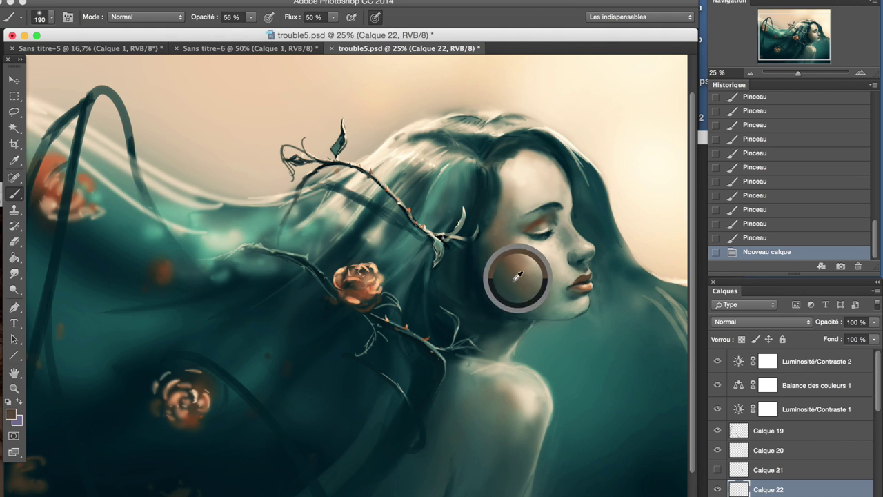
{"action": "mouse_move", "coordinate": [461, 257]}
{"action": "left_mouse_down"}
{"action": "mouse_move", "coordinate": [481, 286]}
{"action": "mouse_move", "coordinate": [469, 262]}
{"action": "left_mouse_up"}
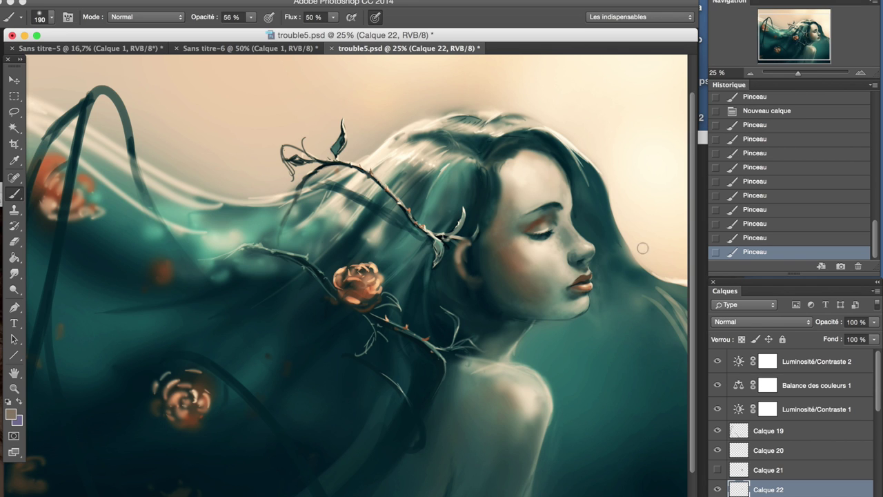
{"action": "key", "text": "alt+bracketleft"}
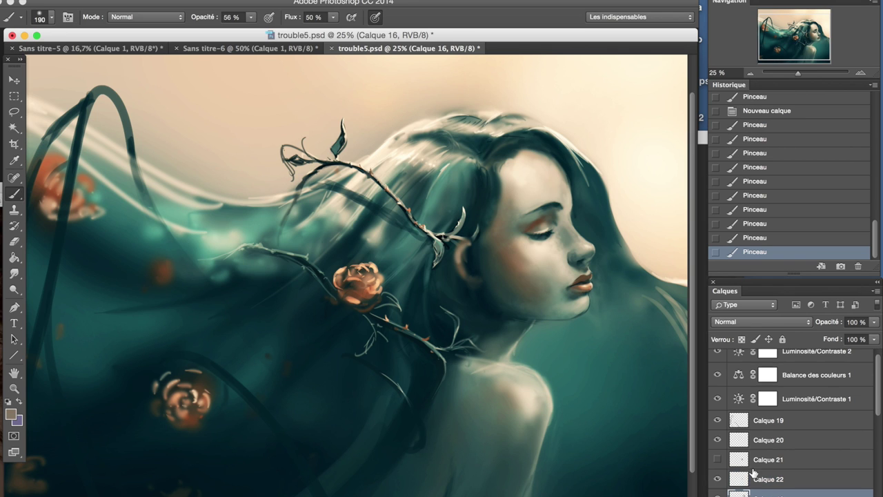
{"action": "key", "text": "bracketright"}
{"action": "key", "text": "bracketright"}
{"action": "key", "text": "bracketright"}
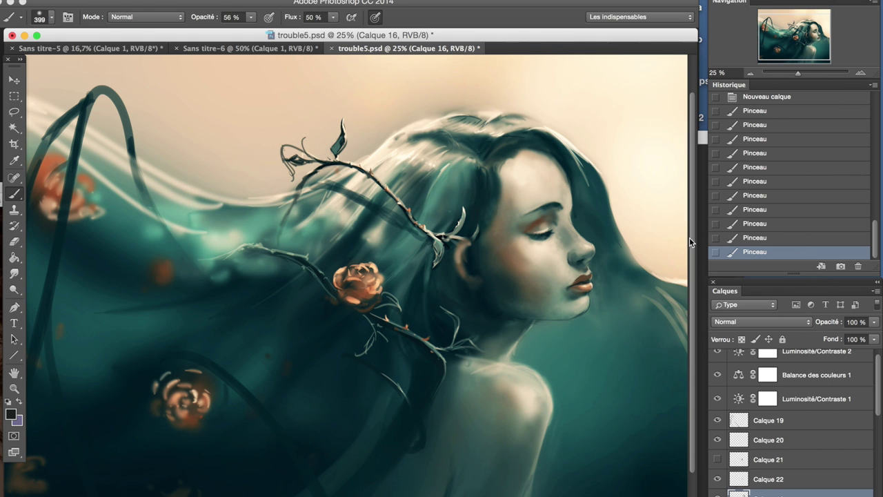
- Undo recent ear strokes by stepping back through the History panel
{"action": "left_click", "coordinate": [768, 241]}
{"action": "left_click", "coordinate": [829, 252]}
{"action": "left_click", "coordinate": [766, 138]}
{"action": "left_click", "coordinate": [775, 238]}
{"action": "left_click", "coordinate": [768, 181]}
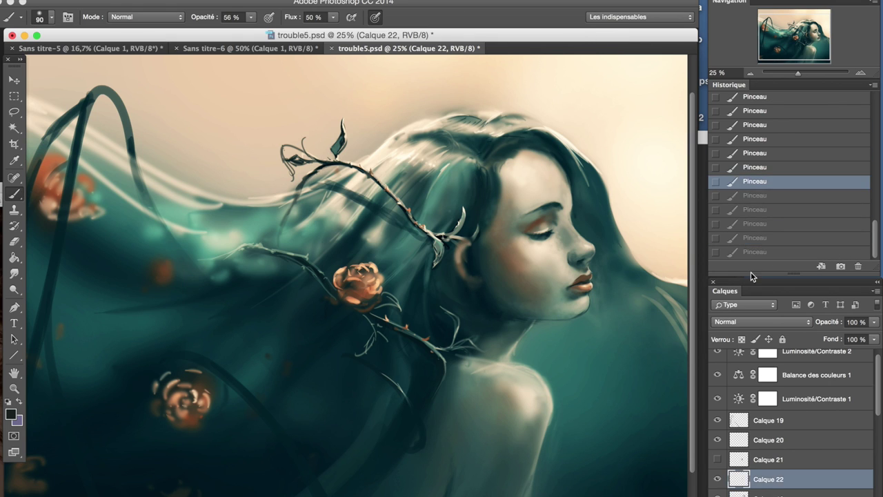
{"action": "left_click", "coordinate": [733, 445]}
- Add a brush stroke, compare earlier History states, and return to the latest one
{"action": "left_click", "coordinate": [517, 311]}
{"action": "left_click", "coordinate": [755, 196]}
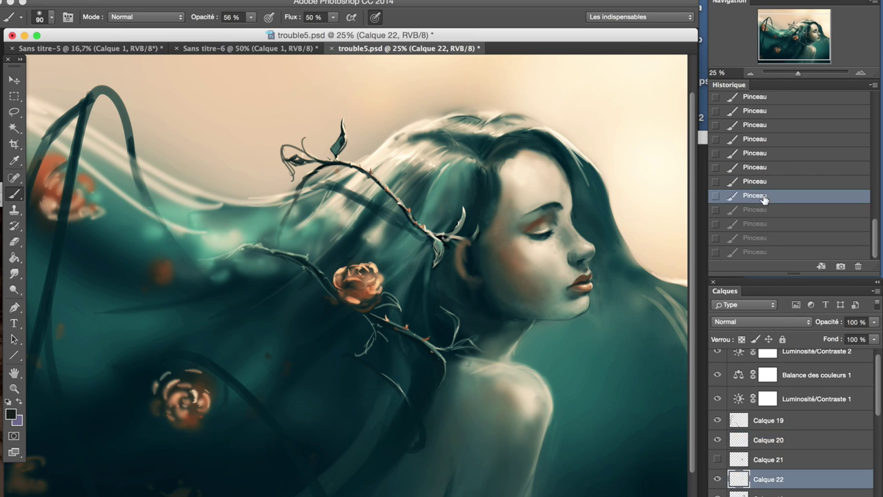
{"action": "left_click", "coordinate": [755, 209]}
{"action": "left_click", "coordinate": [770, 252]}
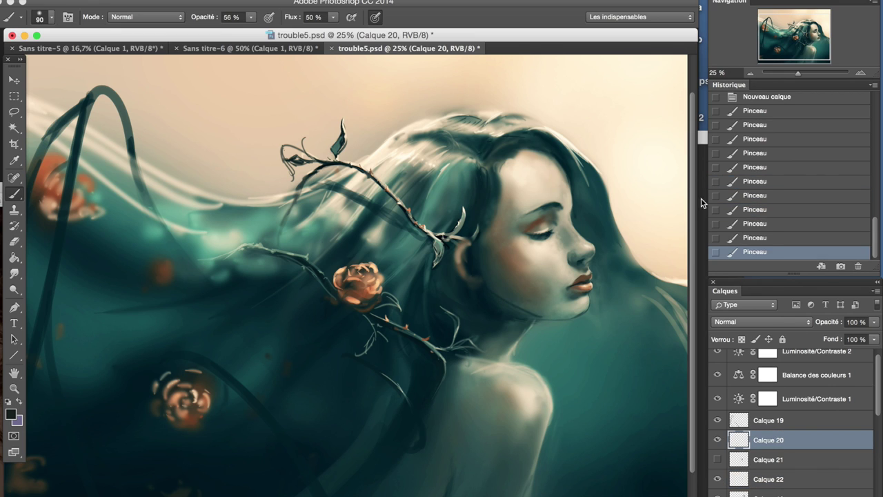
{"action": "left_click", "coordinate": [771, 243]}
- Nudge the strokes on Calque 22 slightly up and left with the Move tool
{"action": "key", "text": "v"}
{"action": "left_click_drag", "start_coordinate": [586, 135], "coordinate": [578, 128]}
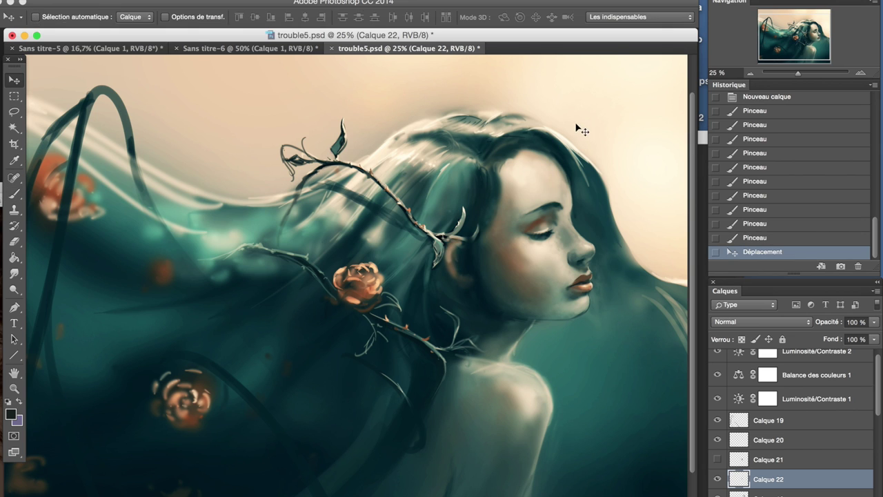
{"action": "left_click", "coordinate": [568, 120], "text": "super"}
{"action": "key", "text": "b"}
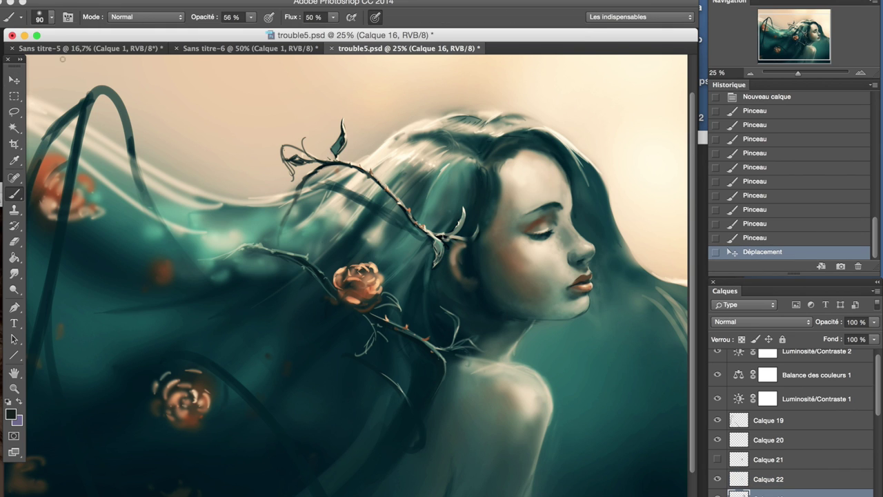
- Try erasing part of the Calque 16 painting, then undo the erase
{"action": "scroll", "coordinate": [716, 464], "scroll_direction": "down", "scroll_amount": 5}
{"action": "left_click", "coordinate": [737, 488]}
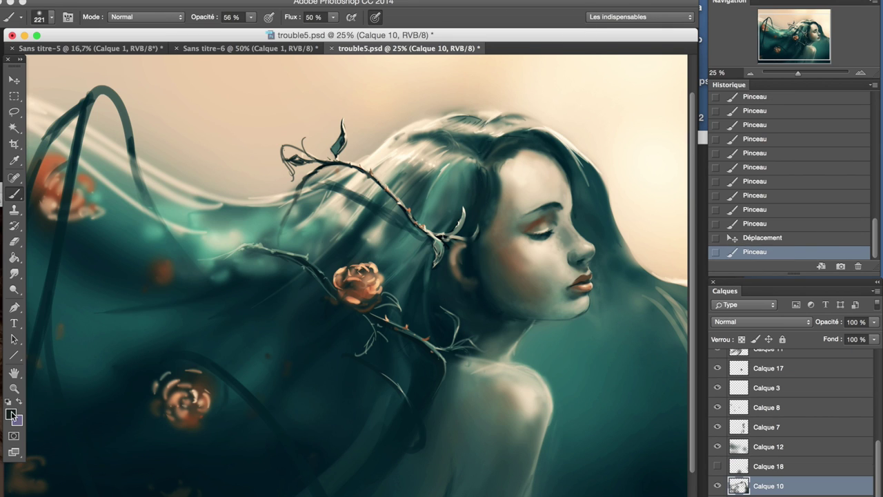
{"action": "left_click", "coordinate": [751, 73]}
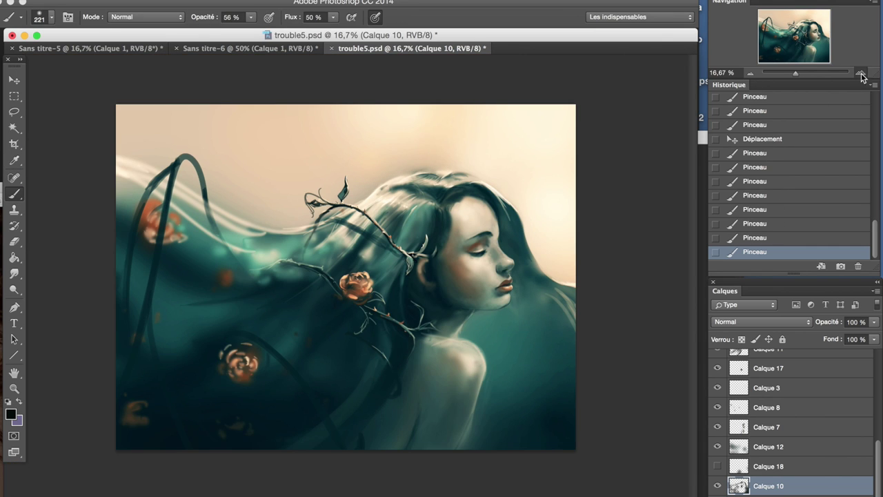
{"action": "left_click", "coordinate": [861, 73]}
{"action": "key", "text": "e"}
{"action": "left_click_drag", "start_coordinate": [449, 290], "coordinate": [470, 350]}
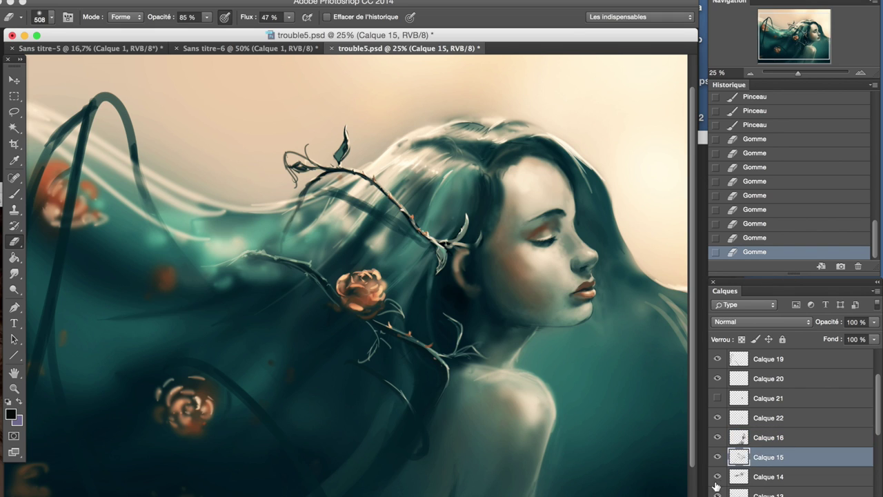
{"action": "key", "text": "alt+bracketleft"}
{"action": "key", "text": "alt+bracketleft"}
{"action": "key", "text": "b"}
- Paint light strokes along the vine at 35% opacity and 38% flow
{"action": "key", "text": "ctrl+z"}
{"action": "mouse_move", "coordinate": [442, 201]}
{"action": "left_mouse_down"}
{"action": "mouse_move", "coordinate": [441, 263]}
{"action": "mouse_move", "coordinate": [371, 383]}
{"action": "left_mouse_up"}
{"action": "key", "text": "3"}
{"action": "key", "text": "5"}
{"action": "key", "text": "shift+3"}
{"action": "key", "text": "shift+8"}
{"action": "left_click_drag", "start_coordinate": [406, 380], "coordinate": [459, 218]}
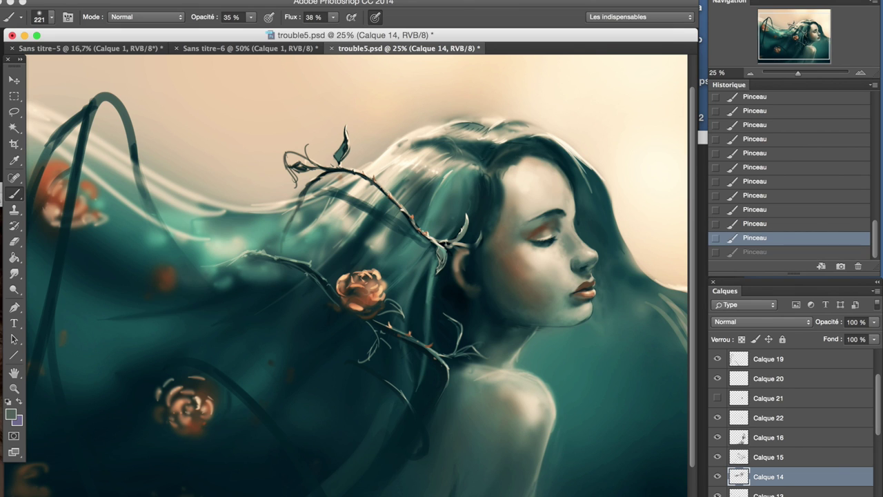
{"action": "left_click_drag", "start_coordinate": [430, 259], "coordinate": [425, 339]}
- Compare earlier strokes, then sample a beige colour and choose a 65 brush
{"action": "key", "text": "ctrl+minus"}
{"action": "key", "text": "ctrl+plus"}
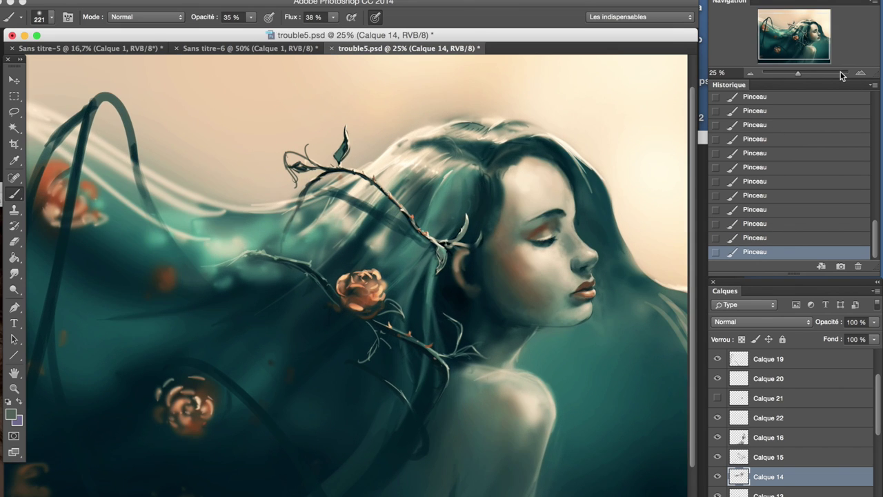
{"action": "key", "text": "ctrl+alt+z"}
{"action": "key", "text": "ctrl+alt+z"}
{"action": "key", "text": "ctrl+alt+z"}
{"action": "key", "text": "ctrl+shift+z"}
{"action": "key", "text": "ctrl+shift+z"}
{"action": "key", "text": "ctrl+shift+z"}
{"action": "key", "text": "ctrl+shift+z"}
{"action": "key", "text": "ctrl+shift+z"}
{"action": "key", "text": "ctrl+shift+z"}
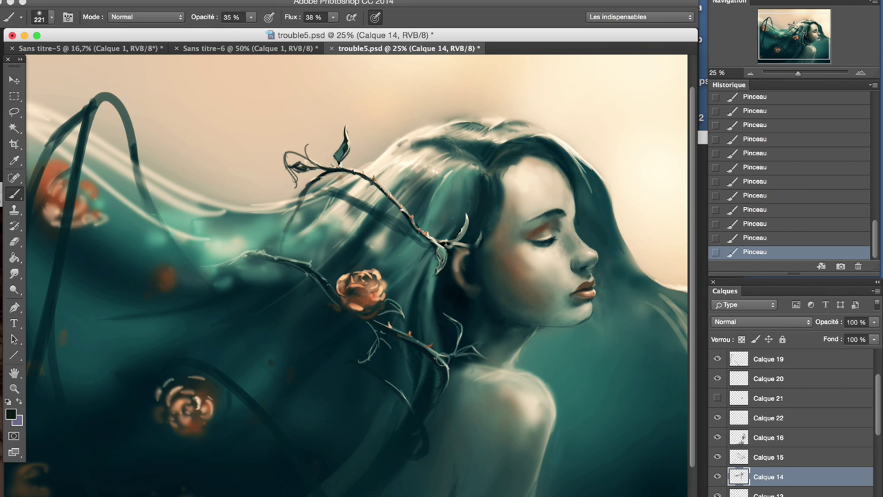
{"action": "left_click", "coordinate": [438, 158], "text": "alt"}
{"action": "right_click", "coordinate": [438, 158]}
{"action": "double_click", "coordinate": [435, 278]}
- Sample a lighter teal-green from the hair and choose a 130 brush
{"action": "left_click_drag", "start_coordinate": [794, 221], "coordinate": [794, 134]}
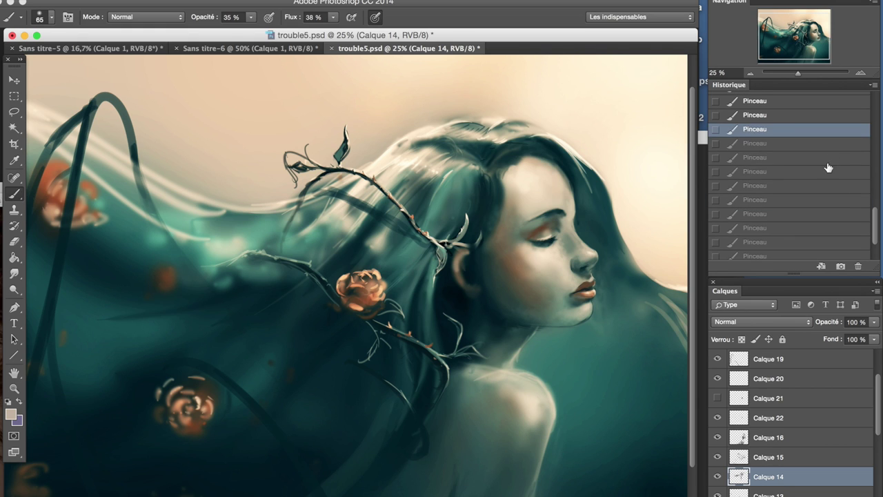
{"action": "left_click", "coordinate": [240, 254], "text": "alt"}
{"action": "key", "text": "ctrl+shift+z"}
{"action": "key", "text": "ctrl+shift+z"}
{"action": "key", "text": "ctrl+shift+z"}
{"action": "left_click", "coordinate": [444, 209], "text": "alt"}
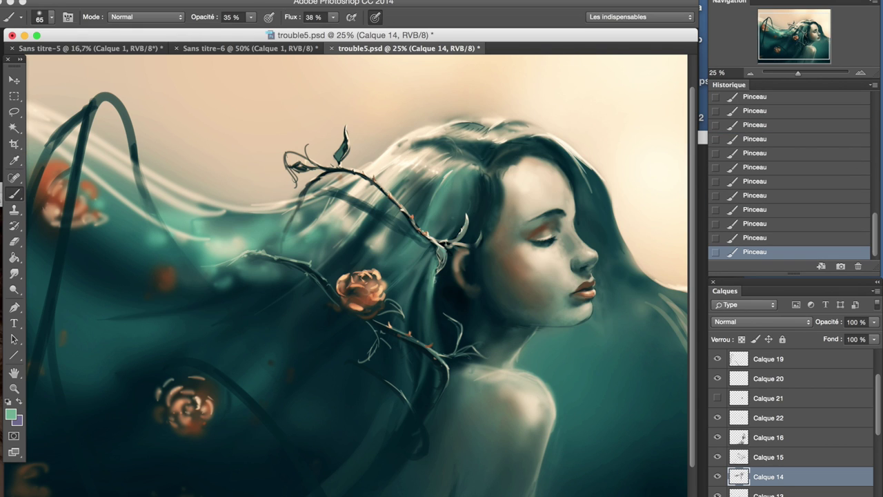
{"action": "key", "text": "ctrl+alt+z"}
{"action": "key", "text": "ctrl+alt+z"}
{"action": "key", "text": "ctrl+alt+z"}
{"action": "left_click", "coordinate": [52, 17]}
{"action": "left_click", "coordinate": [51, 17]}
{"action": "key", "text": "ctrl+shift+z"}
{"action": "key", "text": "ctrl+shift+z"}
{"action": "key", "text": "ctrl+shift+z"}
- Lower the brush opacity to 12% and enlarge it to 303
{"action": "left_click_drag", "start_coordinate": [252, 16], "coordinate": [239, 30]}
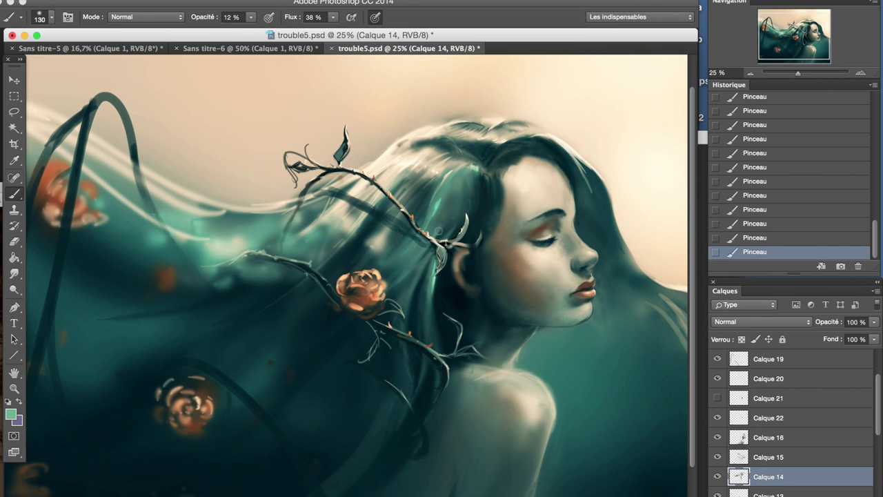
{"action": "left_click", "coordinate": [51, 17]}
{"action": "left_click_drag", "start_coordinate": [62, 41], "coordinate": [111, 41]}
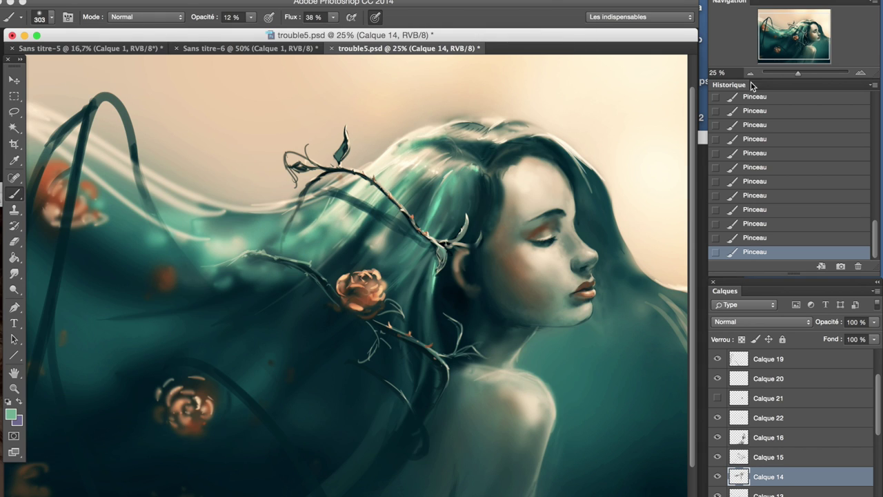
{"action": "key", "text": "ctrl+minus"}
{"action": "left_click", "coordinate": [760, 139]}
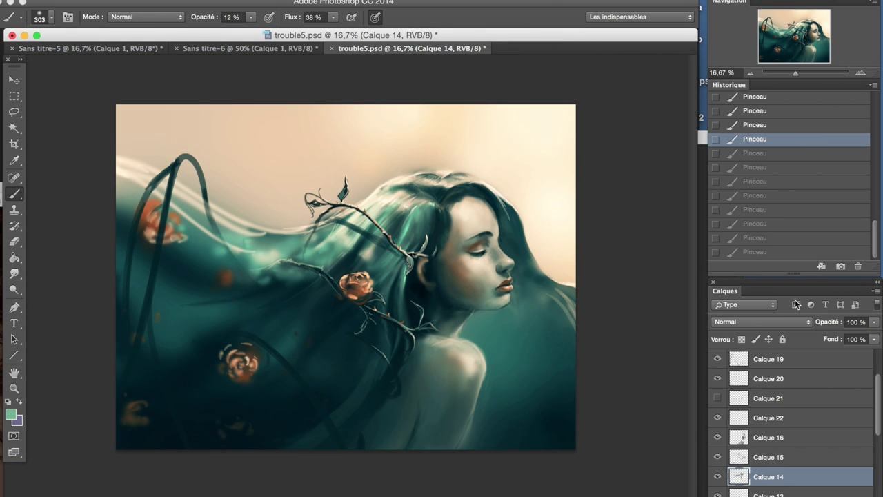
- Brighten the hair near the right edge with a very large teal-green brush on Calque 12
{"action": "left_click", "coordinate": [718, 446]}
{"action": "left_click", "coordinate": [766, 446]}
{"action": "left_click", "coordinate": [52, 16]}
{"action": "key", "text": "Escape"}
{"action": "left_click_drag", "start_coordinate": [511, 228], "coordinate": [552, 325]}
{"action": "left_click", "coordinate": [51, 17]}
{"action": "key", "text": "Escape"}
{"action": "left_click_drag", "start_coordinate": [525, 290], "coordinate": [552, 346]}
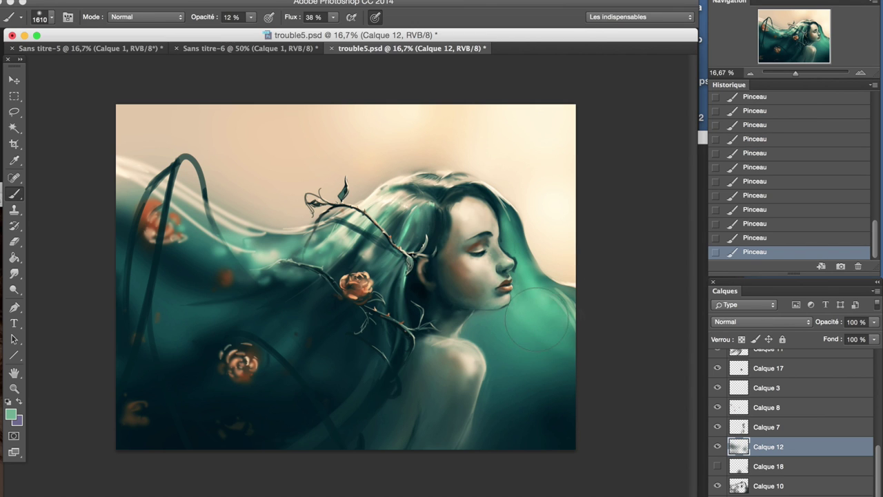
{"action": "left_click", "coordinate": [718, 446]}
{"action": "left_click", "coordinate": [717, 446]}
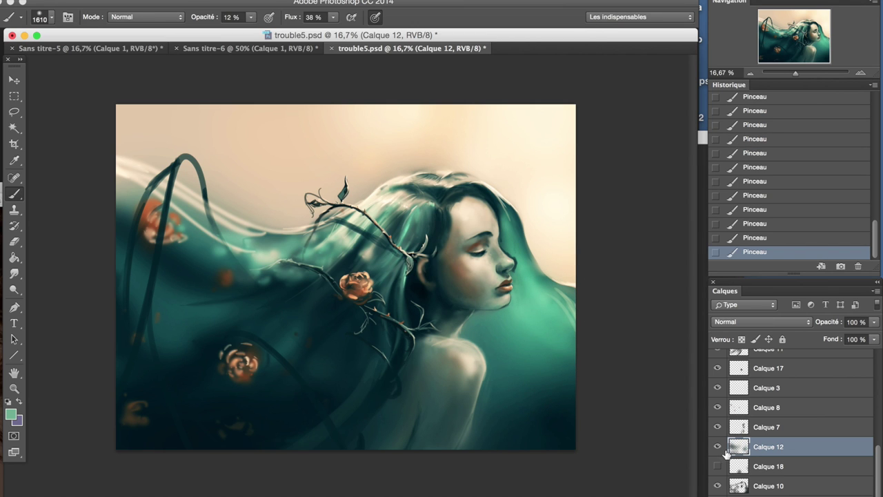
- At 25% zoom, switch to the eraser and select Calque 11
{"action": "left_click", "coordinate": [861, 73]}
{"action": "key", "text": "e"}
{"action": "scroll", "coordinate": [759, 414], "scroll_direction": "down", "scroll_amount": 3}
{"action": "scroll", "coordinate": [731, 407], "scroll_direction": "up", "scroll_amount": 2}
{"action": "scroll", "coordinate": [871, 439], "scroll_direction": "up", "scroll_amount": 2}
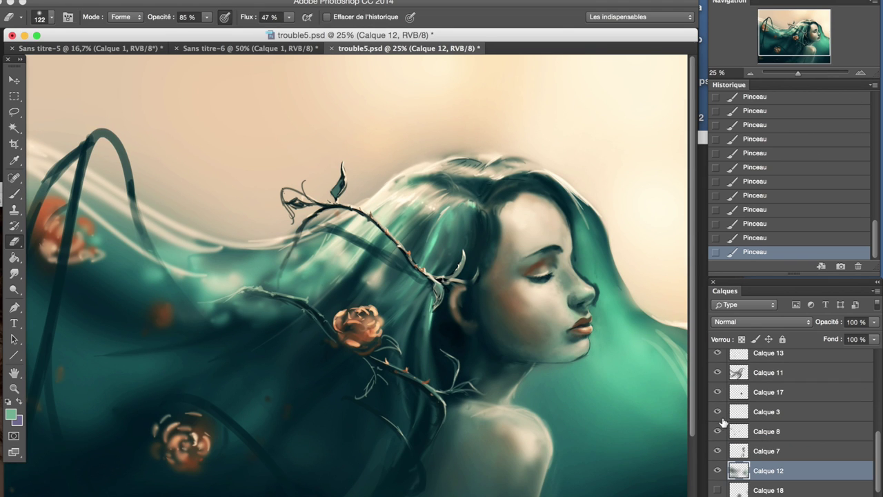
{"action": "left_click", "coordinate": [725, 372]}
- Hide and show the thorny branches layer to compare the painting
{"action": "left_click", "coordinate": [751, 74]}
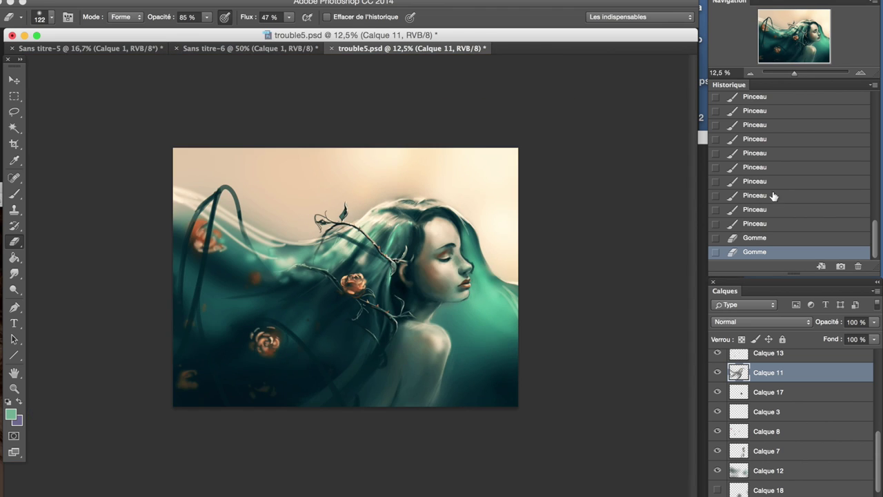
{"action": "key", "text": "ctrl+plus"}
{"action": "scroll", "coordinate": [731, 387], "scroll_direction": "up", "scroll_amount": 3}
{"action": "left_click", "coordinate": [718, 362]}
{"action": "left_click", "coordinate": [718, 362]}
{"action": "scroll", "coordinate": [793, 414], "scroll_direction": "up", "scroll_amount": 2}
- At 50% zoom, erase paint near the nose with a 111 eraser
{"action": "left_click", "coordinate": [768, 390]}
{"action": "key", "text": "ctrl+plus"}
{"action": "key", "text": "ctrl+plus"}
{"action": "left_click", "coordinate": [51, 16]}
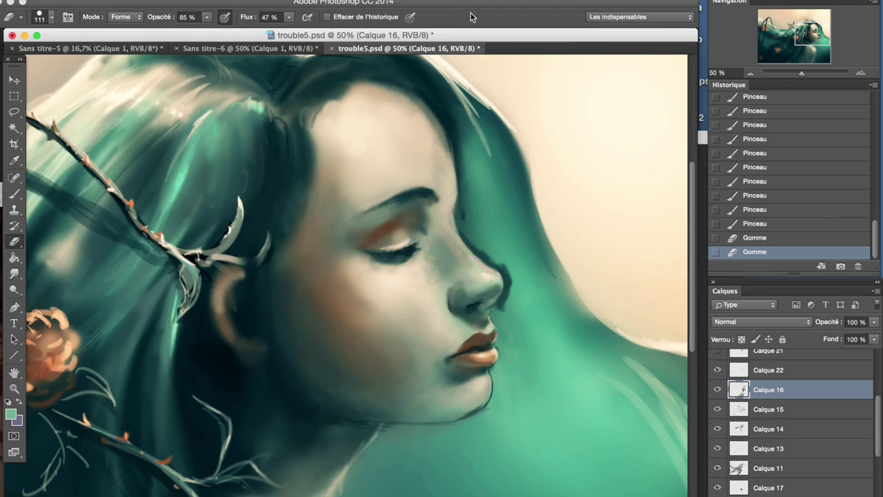
{"action": "left_click_drag", "start_coordinate": [477, 241], "coordinate": [508, 272]}
{"action": "scroll", "coordinate": [862, 433], "scroll_direction": "down", "scroll_amount": 2}
{"action": "left_click", "coordinate": [794, 459]}
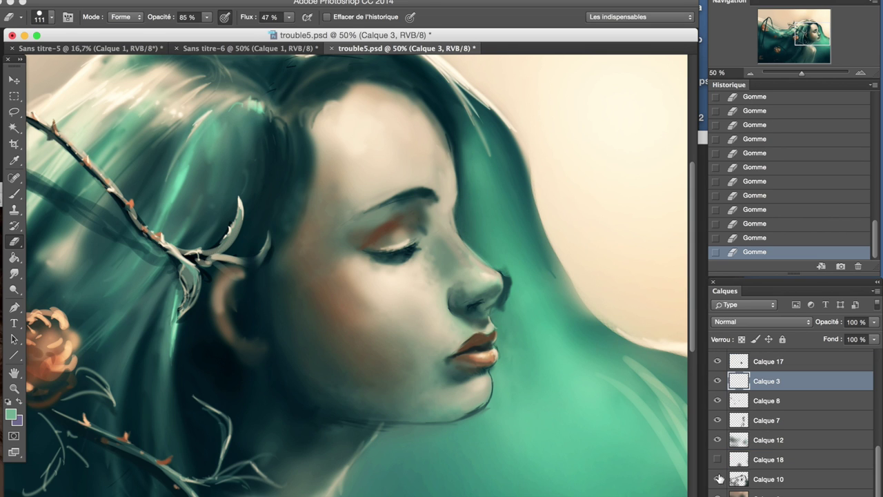
- Paint dark shading near the nose on Calque 10 and pick black
{"action": "left_click", "coordinate": [94, 205], "text": "ctrl"}
{"action": "key", "text": "b"}
{"action": "left_click", "coordinate": [51, 16]}
{"action": "double_click", "coordinate": [69, 186]}
{"action": "left_click_drag", "start_coordinate": [476, 242], "coordinate": [504, 334]}
{"action": "left_click", "coordinate": [13, 241]}
{"action": "left_click", "coordinate": [16, 228]}
- Undo trial history-brush strokes on the nose, then flip the painting horizontally
{"action": "left_click_drag", "start_coordinate": [455, 252], "coordinate": [476, 293]}
{"action": "left_click_drag", "start_coordinate": [434, 276], "coordinate": [449, 321]}
{"action": "key", "text": "super+alt+z"}
{"action": "key", "text": "super+alt+z"}
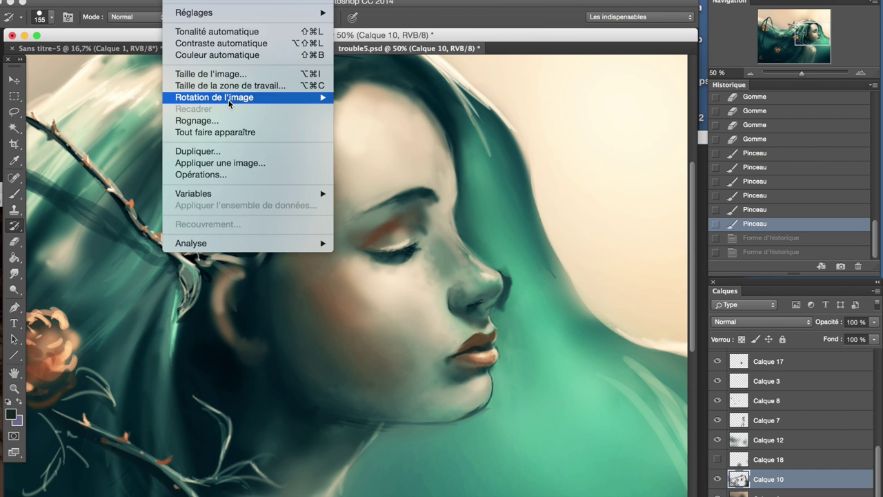
{"action": "key", "text": "h"}
{"action": "key", "text": "ctrl+minus"}
{"action": "key", "text": "ctrl+minus"}
{"action": "key", "text": "ctrl+minus"}
{"action": "key", "text": "ctrl+plus"}
{"action": "key", "text": "ctrl+plus"}
{"action": "key", "text": "ctrl+plus"}
{"action": "left_click_drag", "start_coordinate": [769, 55], "coordinate": [768, 43]}
- Restore earlier paint around the nose and touch it up with small brush strokes
{"action": "mouse_move", "coordinate": [138, 235]}
{"action": "left_mouse_down"}
{"action": "mouse_move", "coordinate": [155, 242]}
{"action": "mouse_move", "coordinate": [152, 263]}
{"action": "left_mouse_up"}
{"action": "key", "text": "b"}
{"action": "mouse_move", "coordinate": [141, 245]}
{"action": "left_mouse_down"}
{"action": "mouse_move", "coordinate": [162, 259]}
{"action": "mouse_move", "coordinate": [152, 255]}
{"action": "left_mouse_up"}
{"action": "left_click_drag", "start_coordinate": [138, 248], "coordinate": [155, 266]}
{"action": "scroll", "coordinate": [722, 427], "scroll_direction": "up", "scroll_amount": 5}
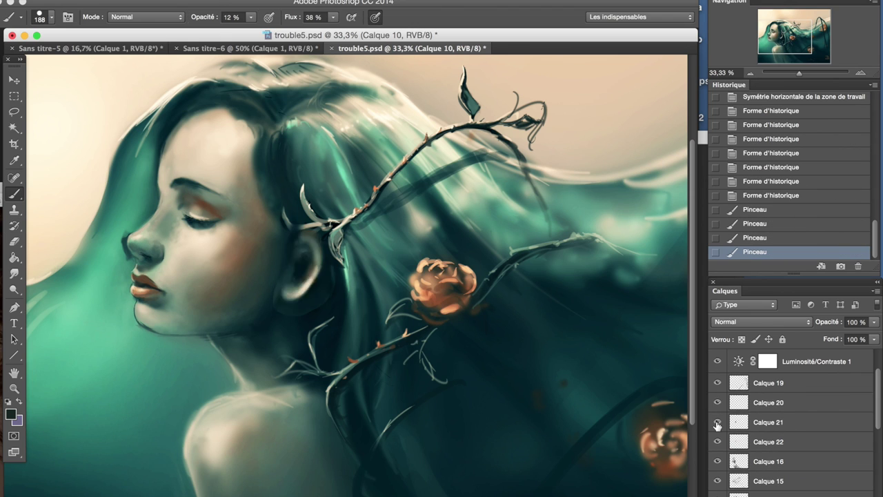
- Erase a small patch beside the nose on Calque 16
{"action": "left_click", "coordinate": [719, 458]}
{"action": "key", "text": "e"}
{"action": "left_click_drag", "start_coordinate": [117, 242], "coordinate": [128, 257]}
{"action": "scroll", "coordinate": [717, 457], "scroll_direction": "down", "scroll_amount": 3}
{"action": "scroll", "coordinate": [794, 428], "scroll_direction": "down", "scroll_amount": 3}
- On Calque 10, paint back earlier detail around the nose with the History Brush
{"action": "left_click", "coordinate": [766, 459]}
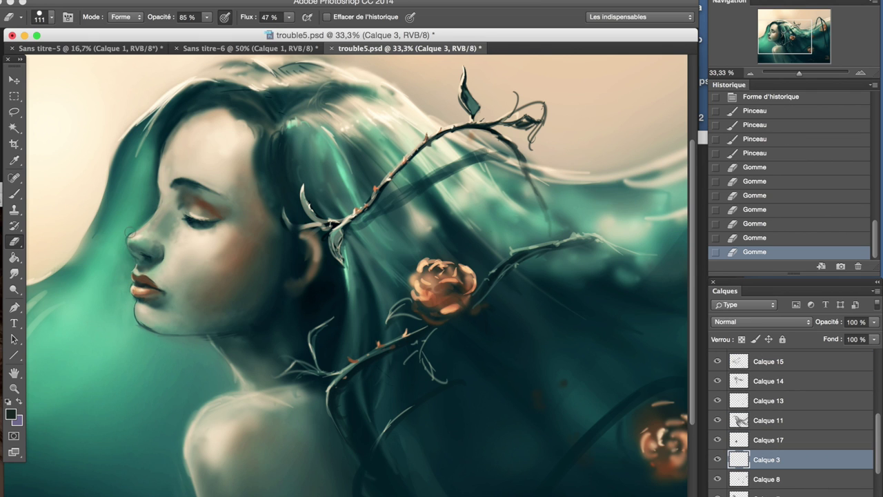
{"action": "left_click", "coordinate": [747, 73]}
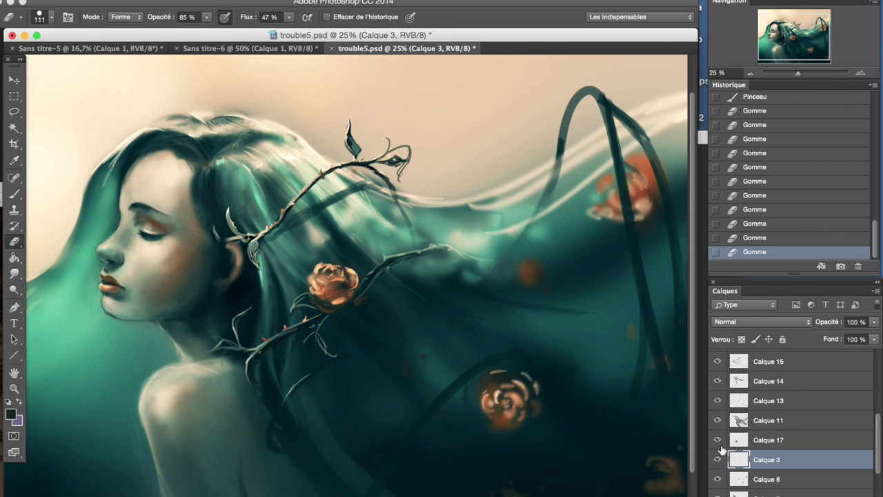
{"action": "scroll", "coordinate": [722, 449], "scroll_direction": "down", "scroll_amount": 3}
{"action": "left_click", "coordinate": [769, 479]}
{"action": "key", "text": "b"}
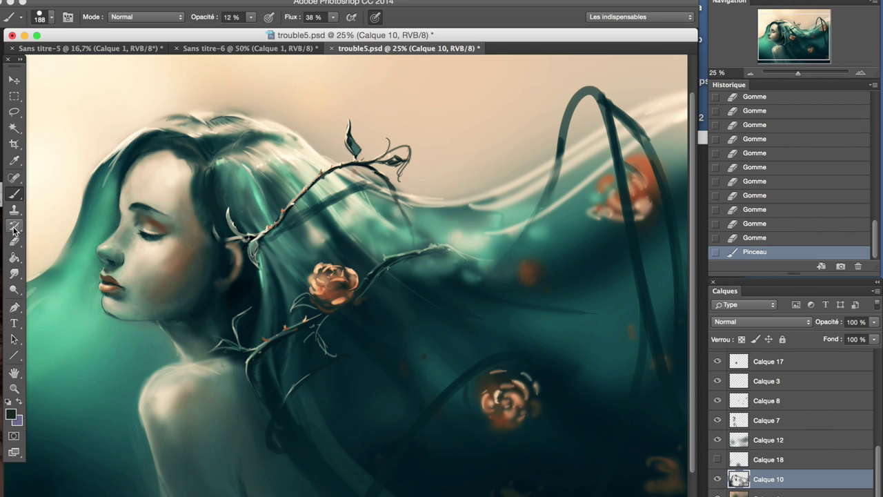
{"action": "left_click", "coordinate": [13, 226]}
{"action": "left_click_drag", "start_coordinate": [89, 260], "coordinate": [96, 270]}
{"action": "left_click_drag", "start_coordinate": [89, 259], "coordinate": [97, 271]}
{"action": "left_click_drag", "start_coordinate": [83, 220], "coordinate": [107, 248]}
{"action": "left_click_drag", "start_coordinate": [48, 201], "coordinate": [86, 224]}
- Toggle Calque 12's visibility to compare the face with and without it
{"action": "key", "text": "b"}
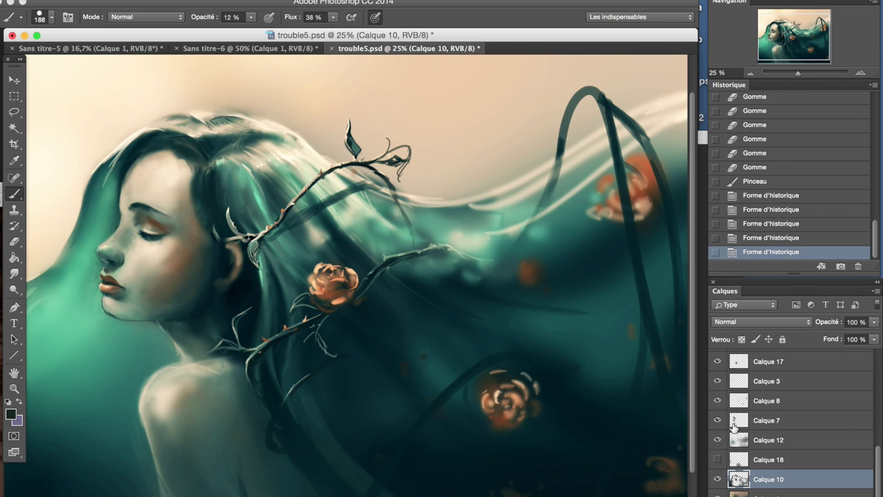
{"action": "left_click", "coordinate": [717, 459]}
{"action": "left_click", "coordinate": [717, 459]}
{"action": "left_click", "coordinate": [717, 458]}
{"action": "left_click", "coordinate": [717, 439]}
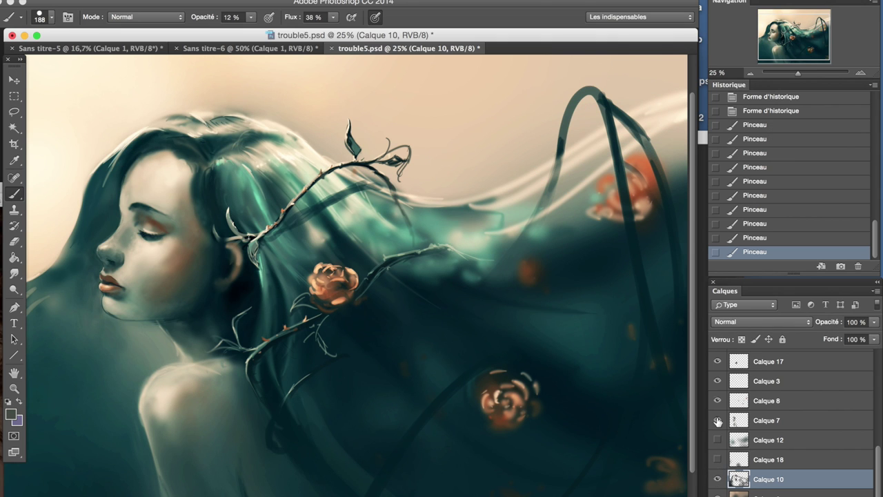
{"action": "scroll", "coordinate": [718, 447], "scroll_direction": "up", "scroll_amount": 3}
{"action": "scroll", "coordinate": [719, 389], "scroll_direction": "down", "scroll_amount": 5}
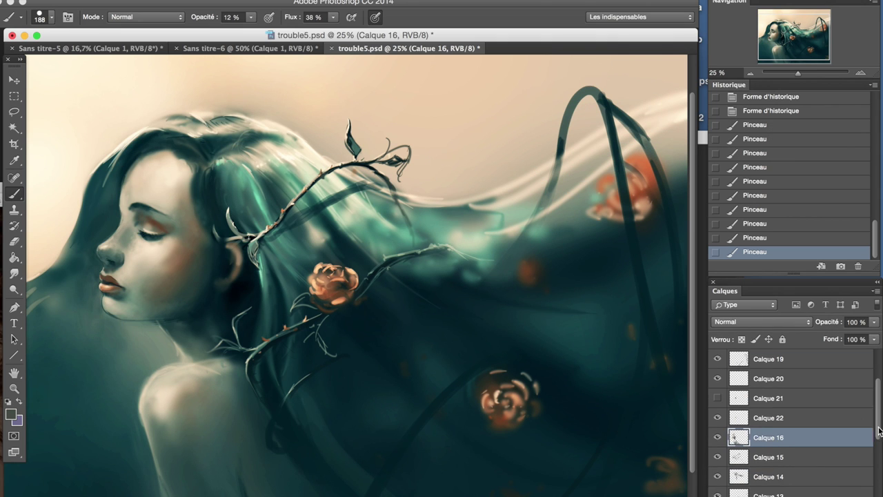
- Paint a soft shadow near the chin with a large soft brush at 36% opacity
{"action": "right_click", "coordinate": [81, 176]}
{"action": "double_click", "coordinate": [81, 176]}
{"action": "key", "text": "3"}
{"action": "key", "text": "6"}
{"action": "left_click_drag", "start_coordinate": [130, 343], "coordinate": [60, 303]}
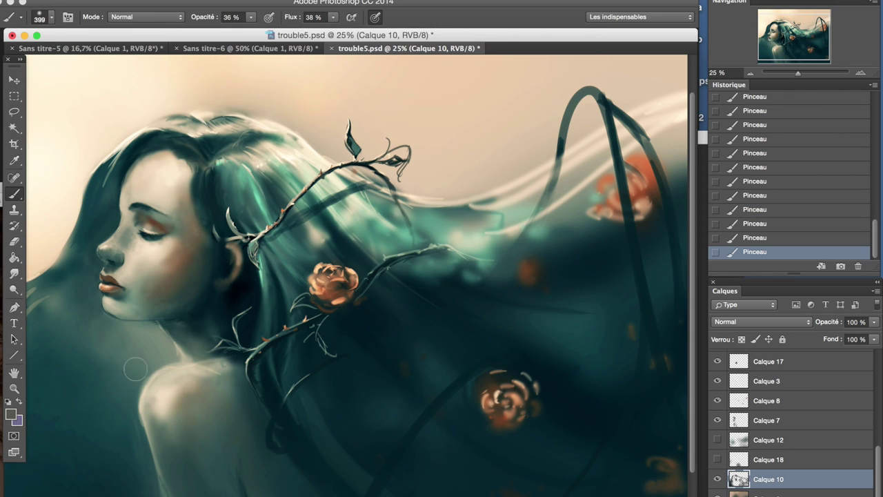
- Restore Calque 12 with the History Brush at 66%, comparing the hair by toggling it
{"action": "left_click", "coordinate": [718, 440]}
{"action": "left_click", "coordinate": [738, 441]}
{"action": "key", "text": "y"}
{"action": "left_click", "coordinate": [109, 249]}
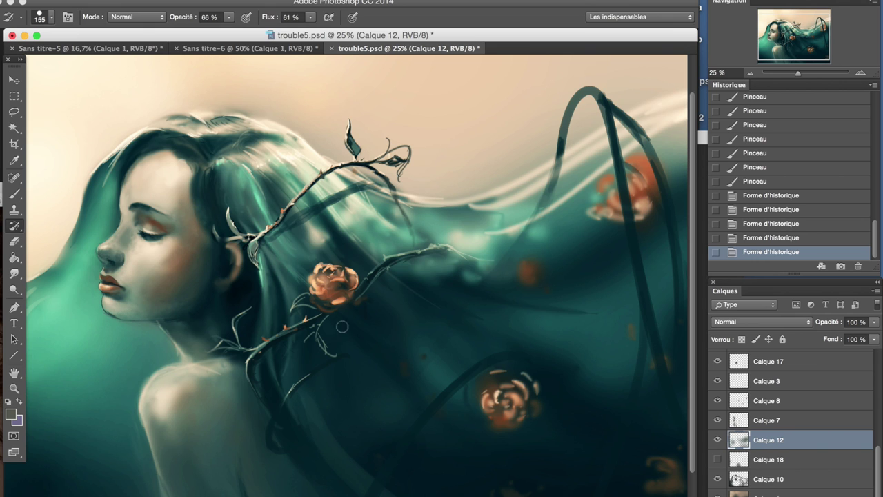
{"action": "left_click", "coordinate": [750, 73]}
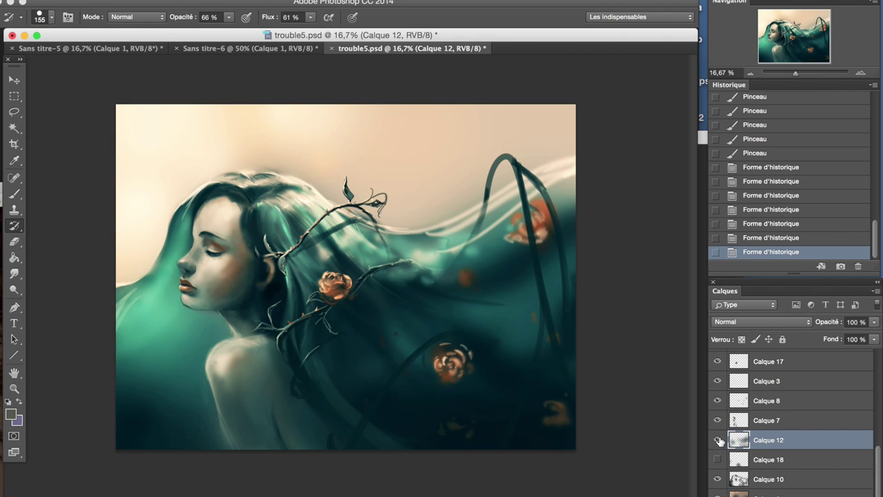
{"action": "left_click", "coordinate": [738, 420]}
{"action": "left_click", "coordinate": [718, 439]}
{"action": "key", "text": "ctrl+plus"}
{"action": "key", "text": "j"}
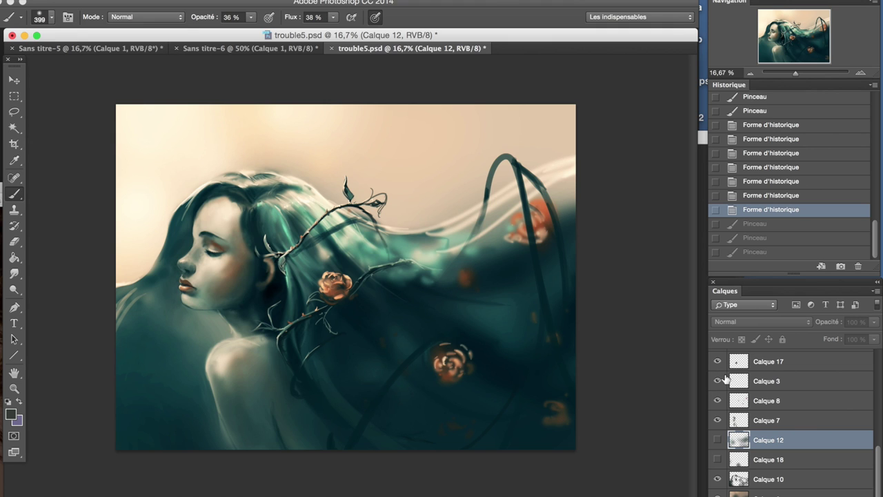
{"action": "left_click", "coordinate": [718, 439]}
- Lasso the teal hair and face region on the left side
{"action": "key", "text": "l"}
{"action": "left_click_drag", "start_coordinate": [117, 181], "coordinate": [276, 447]}
{"action": "key", "text": "ctrl+u"}
{"action": "key", "text": "Escape"}
{"action": "left_click", "coordinate": [173, 1]}
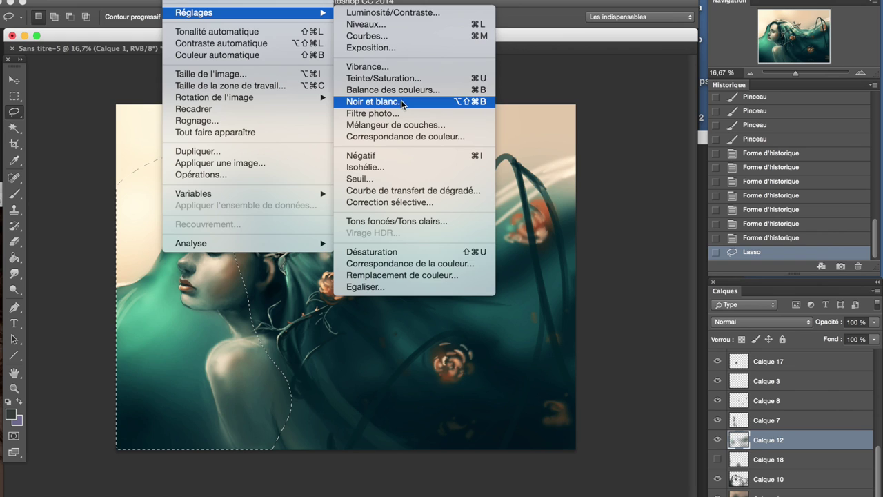
- Apply Selective Color to the lassoed Cyans: black +99, more yellow and magenta, less cyan
{"action": "left_click", "coordinate": [401, 207]}
{"action": "left_click", "coordinate": [683, 264]}
{"action": "left_click", "coordinate": [662, 297]}
{"action": "left_click_drag", "start_coordinate": [664, 398], "coordinate": [733, 398]}
{"action": "left_click_drag", "start_coordinate": [664, 366], "coordinate": [686, 366]}
{"action": "left_click_drag", "start_coordinate": [664, 334], "coordinate": [641, 333]}
{"action": "left_click_drag", "start_coordinate": [664, 301], "coordinate": [614, 301]}
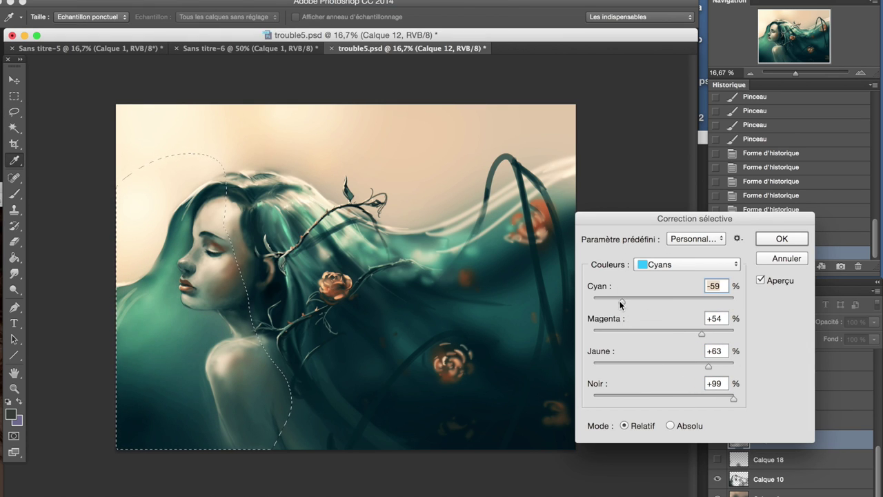
{"action": "key", "text": "Return"}
{"action": "left_click", "coordinate": [312, 1]}
{"action": "left_click", "coordinate": [312, 5]}
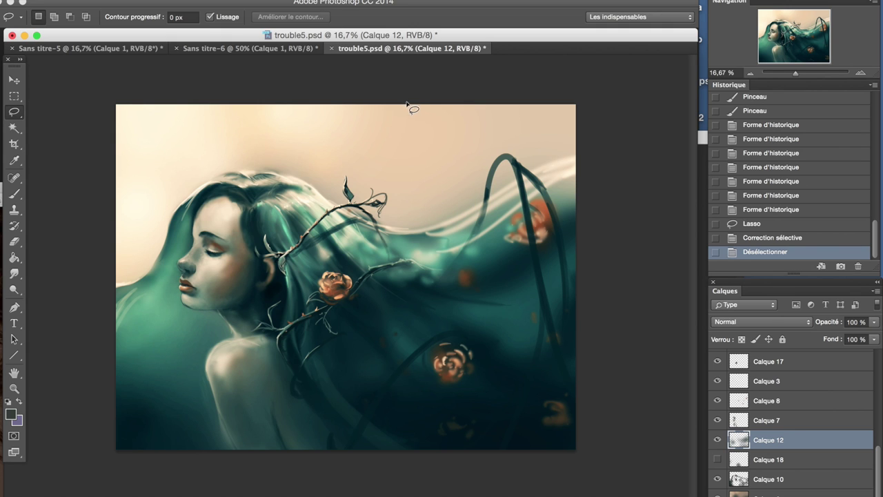
- Check Calque 8's effect by toggling it, then delete Calque 17
{"action": "left_click", "coordinate": [718, 400]}
{"action": "left_click", "coordinate": [717, 400]}
{"action": "left_click", "coordinate": [766, 401]}
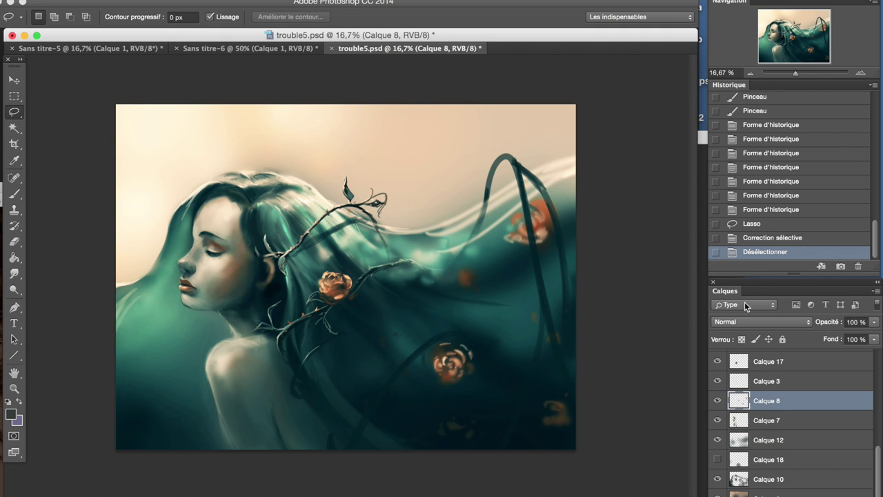
{"action": "key", "text": "ctrl+plus"}
{"action": "scroll", "coordinate": [718, 398], "scroll_direction": "up", "scroll_amount": 2}
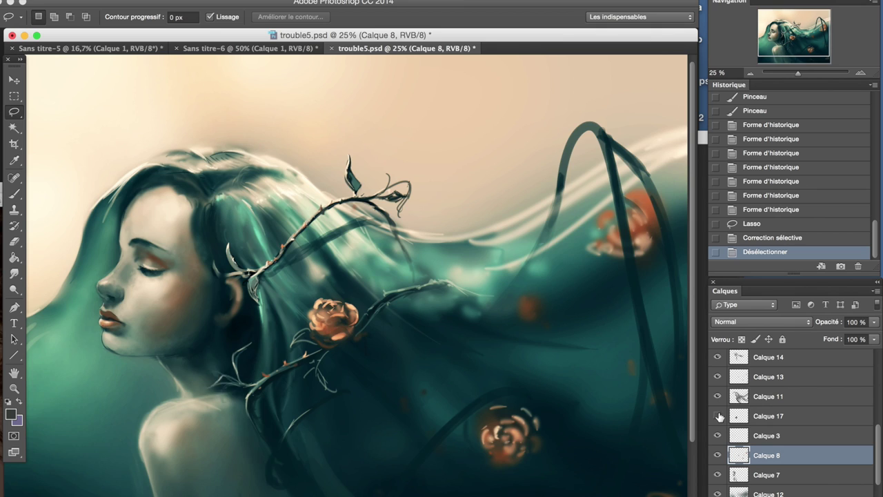
{"action": "left_click", "coordinate": [749, 415]}
{"action": "key", "text": "Delete"}
{"action": "key", "text": "ctrl+minus"}
- Compare Calque 14 and Calque 16 by toggling them, then make Calque 16 active
{"action": "left_click", "coordinate": [718, 357]}
{"action": "left_click", "coordinate": [718, 357]}
{"action": "scroll", "coordinate": [718, 414], "scroll_direction": "up", "scroll_amount": 3}
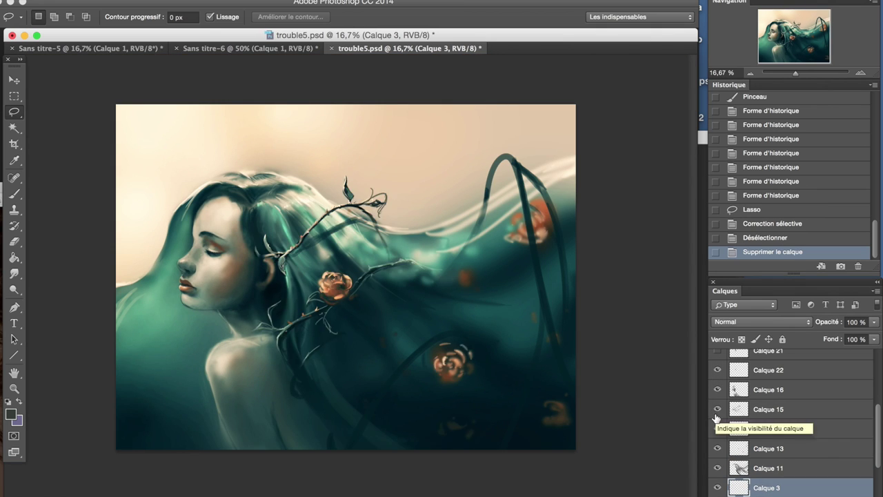
{"action": "left_click", "coordinate": [718, 410]}
{"action": "left_click", "coordinate": [717, 389]}
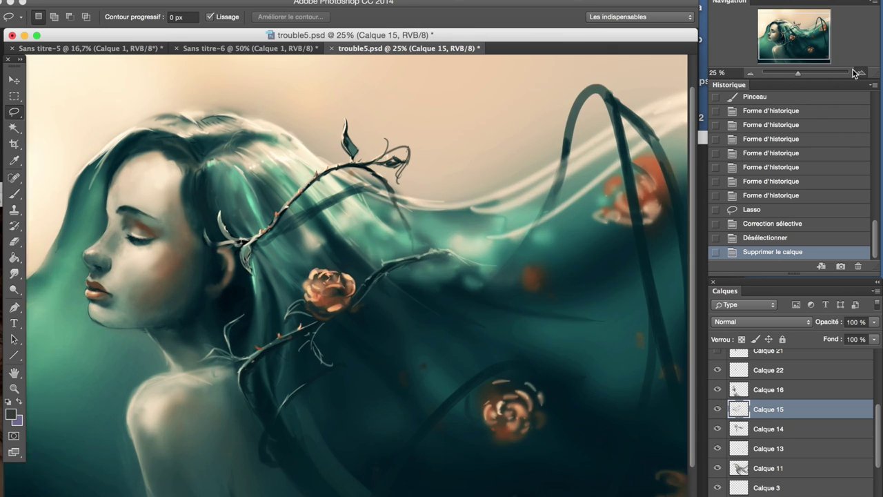
{"action": "key", "text": "ctrl+plus"}
{"action": "left_click", "coordinate": [718, 389]}
{"action": "left_click", "coordinate": [768, 389]}
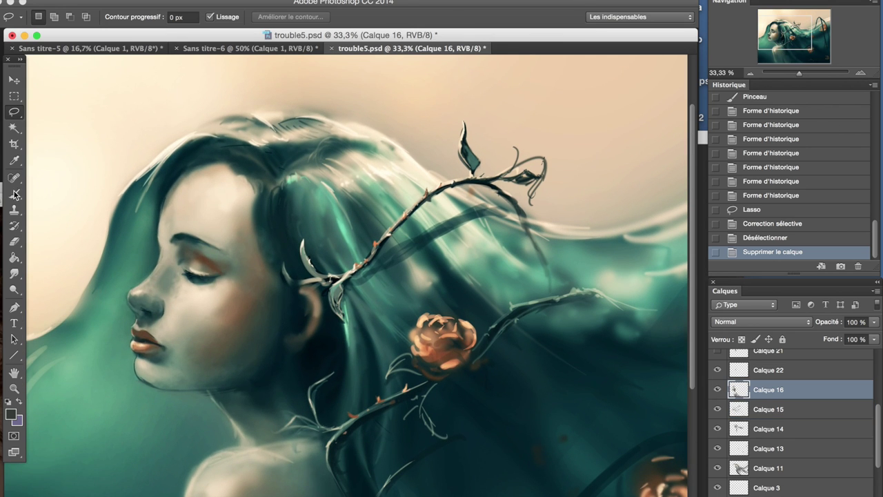
{"action": "key", "text": "b"}
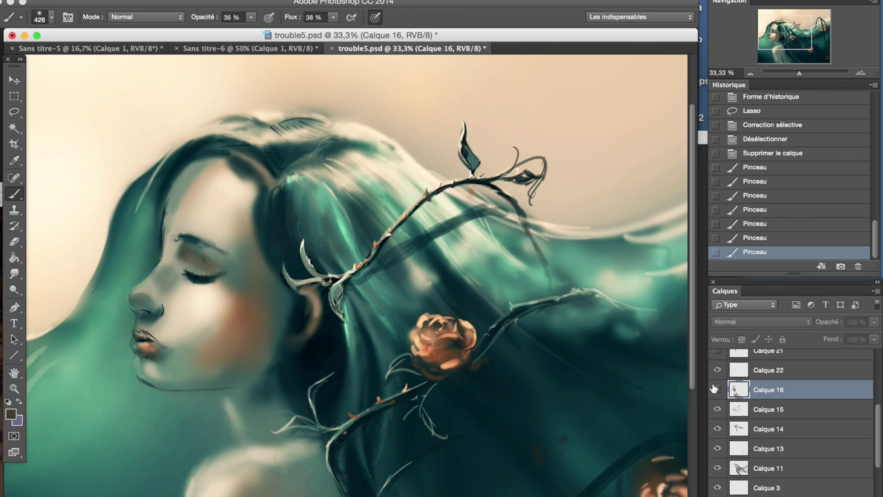
- Revert the history to just after deleting the layer
{"action": "key", "text": "alt+bracketright"}
{"action": "left_click", "coordinate": [751, 73]}
{"action": "key", "text": "ctrl+plus"}
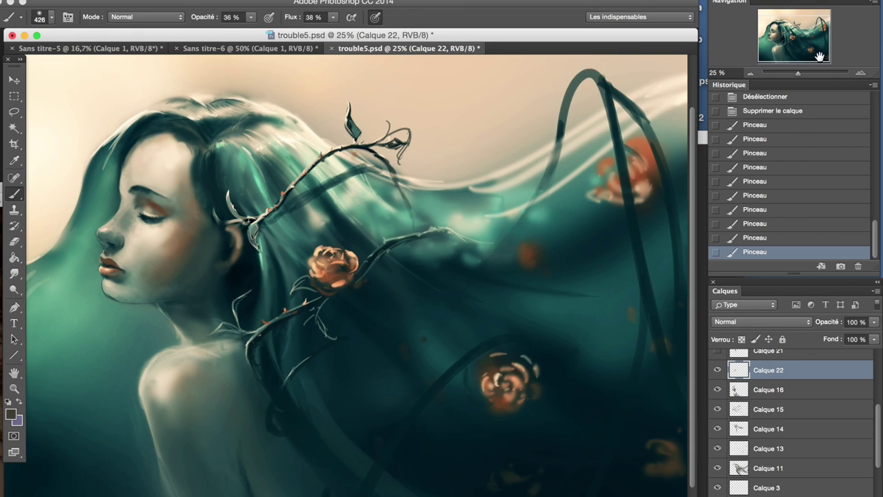
{"action": "key", "text": "ctrl+plus"}
{"action": "left_click", "coordinate": [793, 111]}
- Hide Calque 22 and toggle Calque 16 to compare the face, keeping Calque 16 active
{"action": "scroll", "coordinate": [718, 443], "scroll_direction": "up", "scroll_amount": 3}
{"action": "left_click", "coordinate": [718, 442]}
{"action": "left_click", "coordinate": [719, 460]}
{"action": "left_click", "coordinate": [719, 460]}
{"action": "left_click", "coordinate": [719, 460]}
{"action": "left_click", "coordinate": [720, 460]}
{"action": "left_click", "coordinate": [719, 461]}
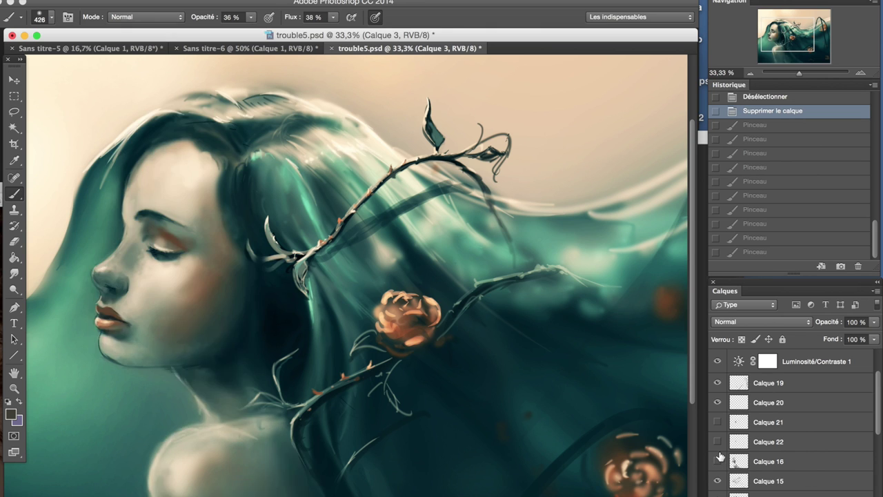
{"action": "left_click", "coordinate": [739, 460]}
- Paint face shading at 44% opacity, revert it, and erase paint near the chin
{"action": "left_click_drag", "start_coordinate": [207, 317], "coordinate": [218, 324]}
{"action": "key", "text": "4"}
{"action": "key", "text": "4"}
{"action": "left_click", "coordinate": [752, 225]}
{"action": "key", "text": "e"}
{"action": "right_click", "coordinate": [223, 304]}
{"action": "key", "text": "Escape"}
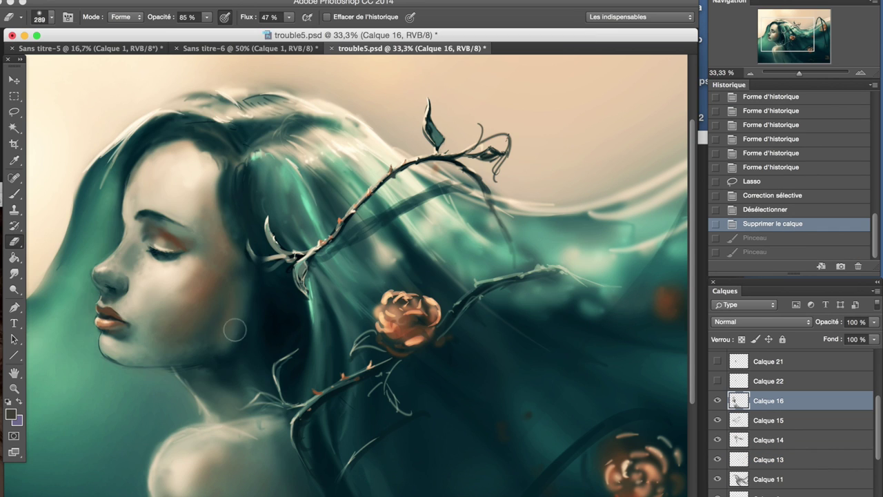
{"action": "left_click_drag", "start_coordinate": [224, 303], "coordinate": [212, 356]}
- Toggle Calque 16 to compare, switching between Calque 3, 16 and 20
{"action": "left_click", "coordinate": [771, 237]}
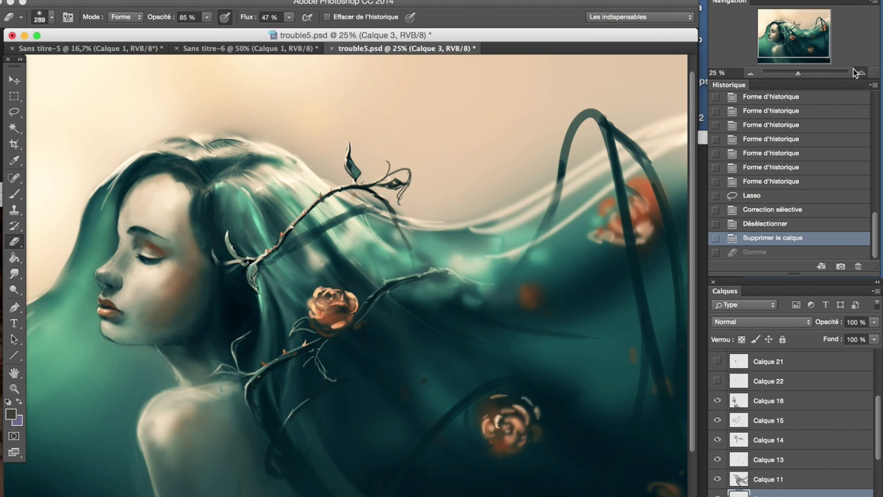
{"action": "left_click", "coordinate": [719, 401]}
{"action": "left_click", "coordinate": [720, 405]}
{"action": "left_click", "coordinate": [766, 400]}
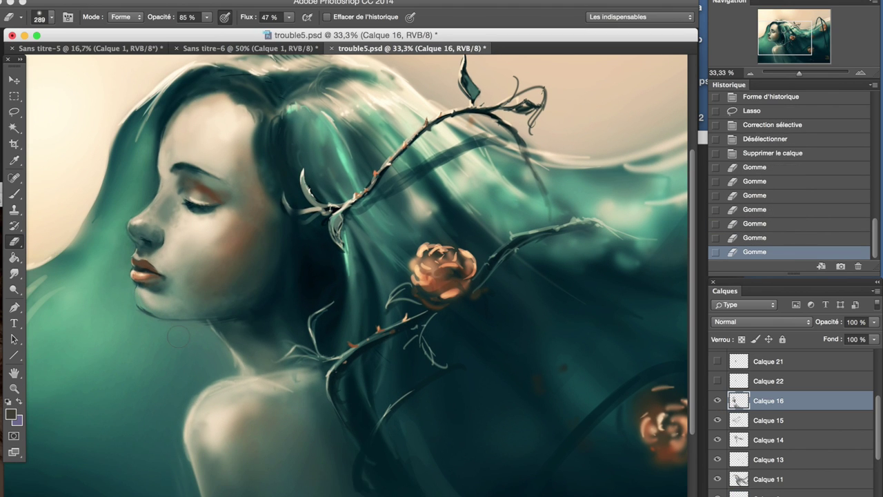
{"action": "scroll", "coordinate": [749, 385], "scroll_direction": "up", "scroll_amount": 2}
{"action": "left_click", "coordinate": [759, 378]}
{"action": "key", "text": "ctrl+minus"}
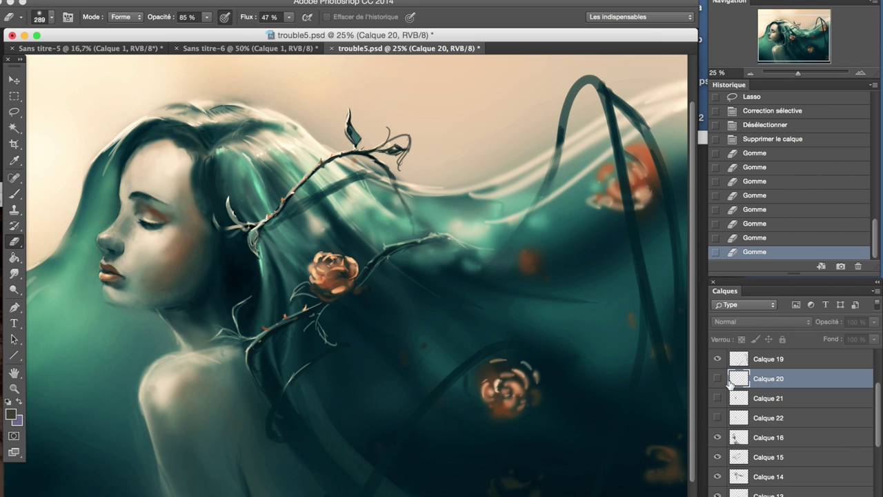
{"action": "left_click", "coordinate": [732, 436]}
- Darken the shading under the chin with beige and darker shadow colours on Calques 16 and 15
{"action": "key", "text": "b"}
{"action": "left_click", "coordinate": [104, 231], "text": "alt"}
{"action": "left_click", "coordinate": [861, 73]}
{"action": "left_click", "coordinate": [167, 272], "text": "alt"}
{"action": "left_click_drag", "start_coordinate": [159, 266], "coordinate": [179, 280]}
{"action": "left_click", "coordinate": [745, 457]}
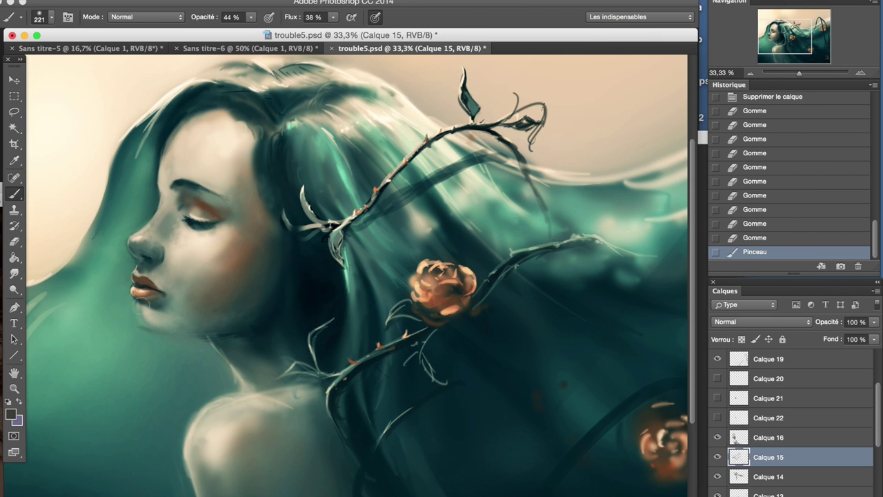
{"action": "left_click_drag", "start_coordinate": [138, 310], "coordinate": [166, 325]}
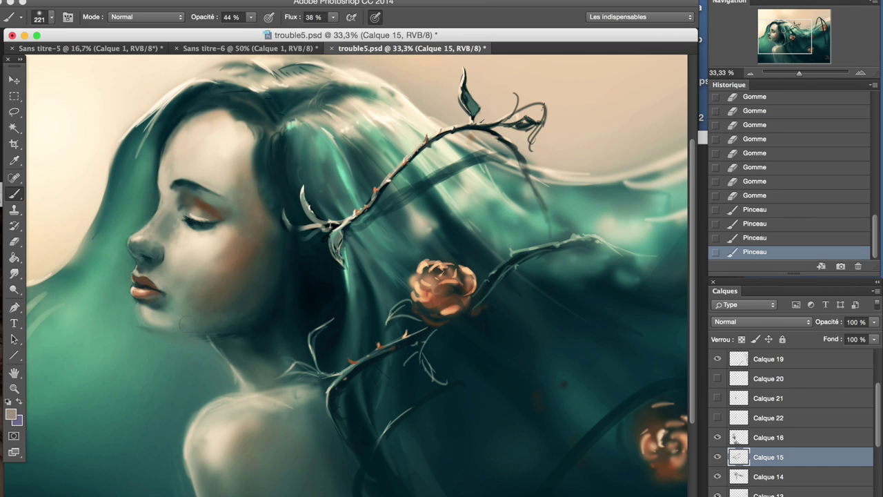
- Revert the chin strokes to an earlier erased state and toggle the thorn-branch layer to compare
{"action": "left_click", "coordinate": [754, 111]}
{"action": "key", "text": "ctrl+minus"}
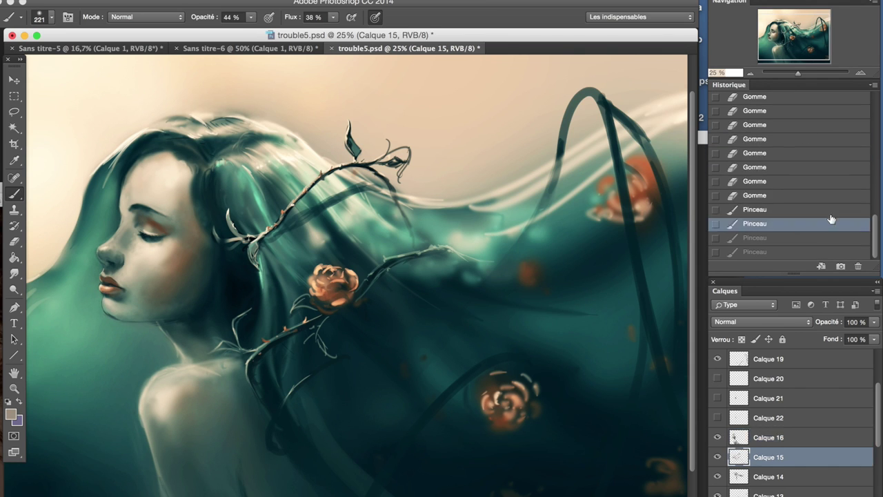
{"action": "left_click", "coordinate": [794, 125]}
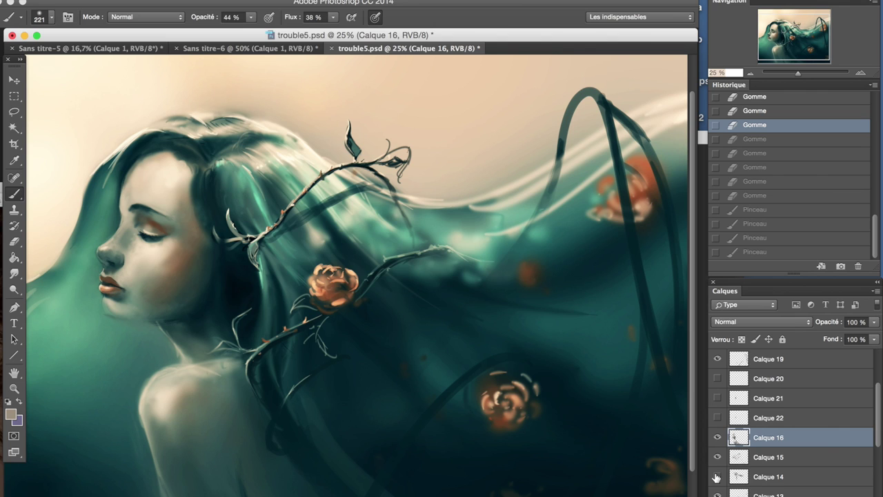
{"action": "scroll", "coordinate": [718, 477], "scroll_direction": "down", "scroll_amount": 2}
{"action": "left_click", "coordinate": [718, 407]}
{"action": "left_click", "coordinate": [718, 407]}
{"action": "scroll", "coordinate": [722, 462], "scroll_direction": "down", "scroll_amount": 1}
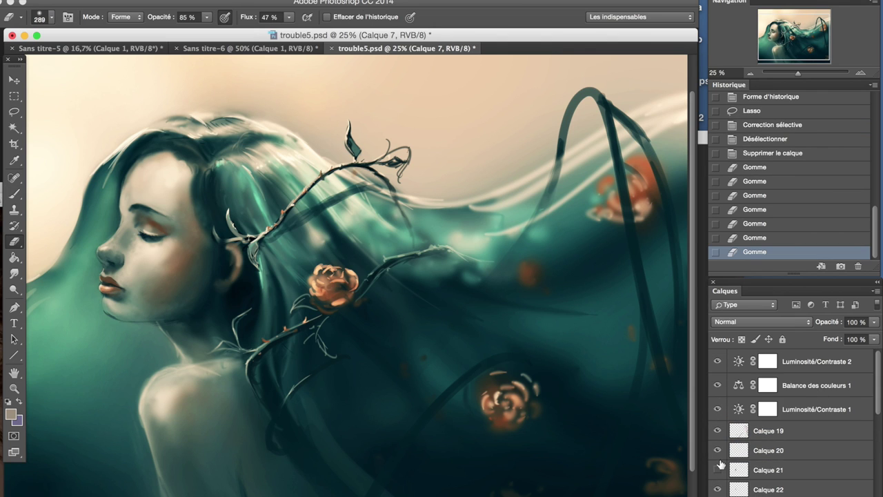
- Restore earlier detail on Calque 16 with the History Brush, then switch to a soft eraser
{"action": "left_click", "coordinate": [733, 461]}
{"action": "key", "text": "y"}
{"action": "left_click", "coordinate": [200, 185]}
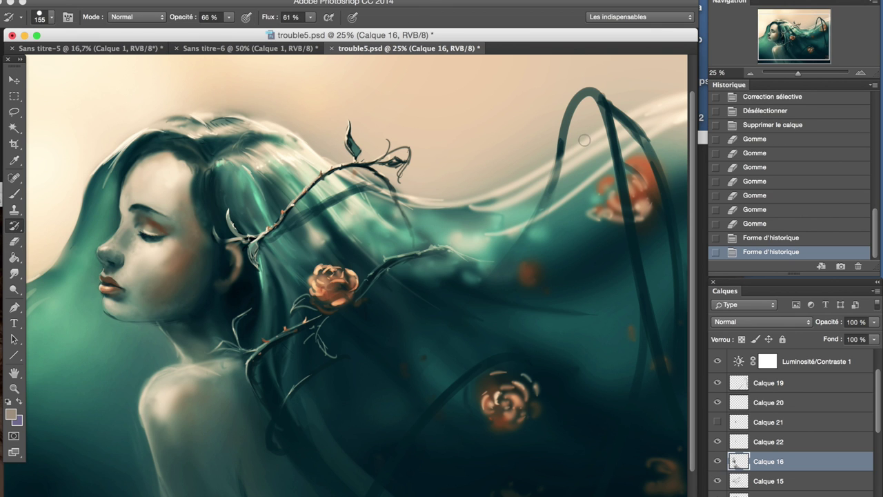
{"action": "key", "text": "ctrl+plus"}
{"action": "key", "text": "e"}
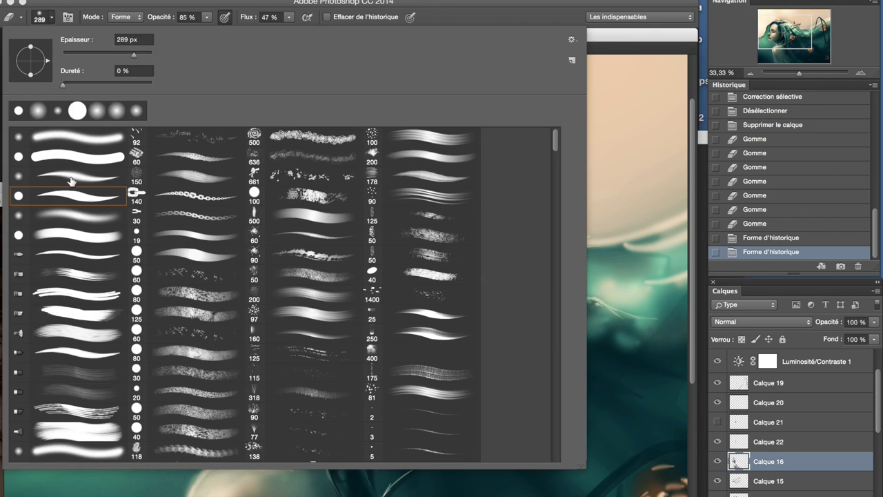
{"action": "key", "text": "ctrl+plus"}
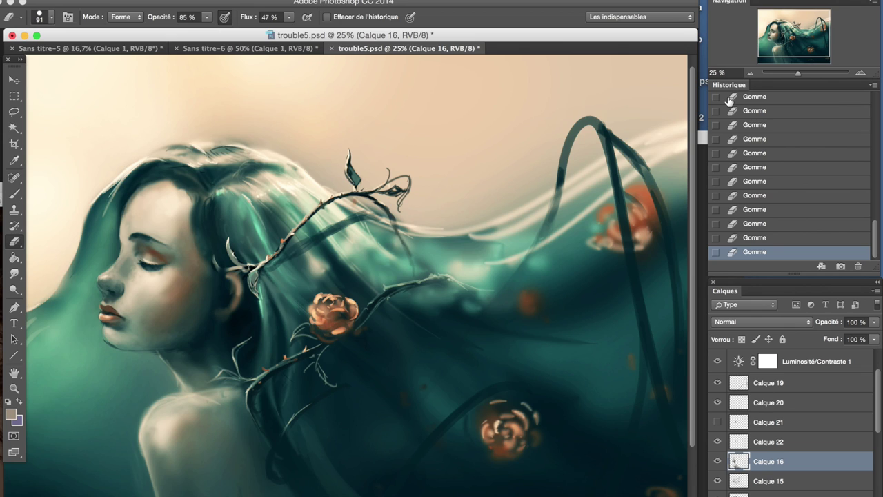
- Zoom out to the whole painting and return to erasing on Calque 16
{"action": "left_click", "coordinate": [750, 73]}
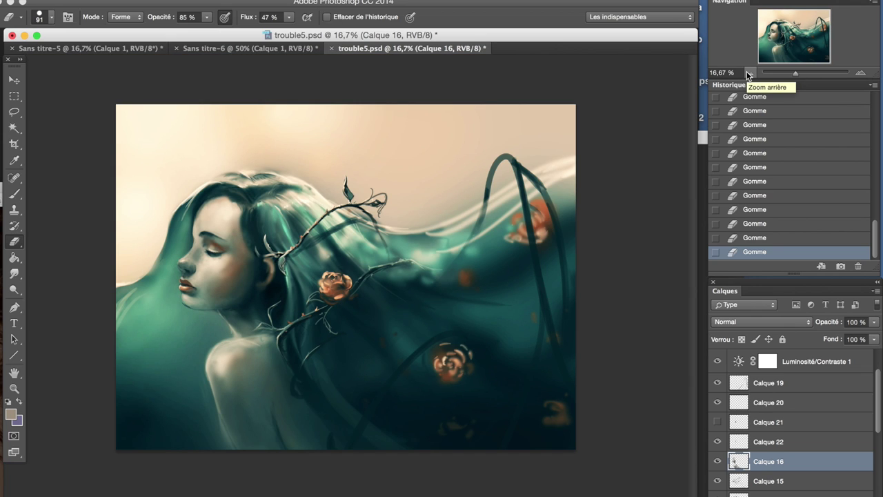
{"action": "left_click", "coordinate": [737, 481]}
{"action": "key", "text": "l"}
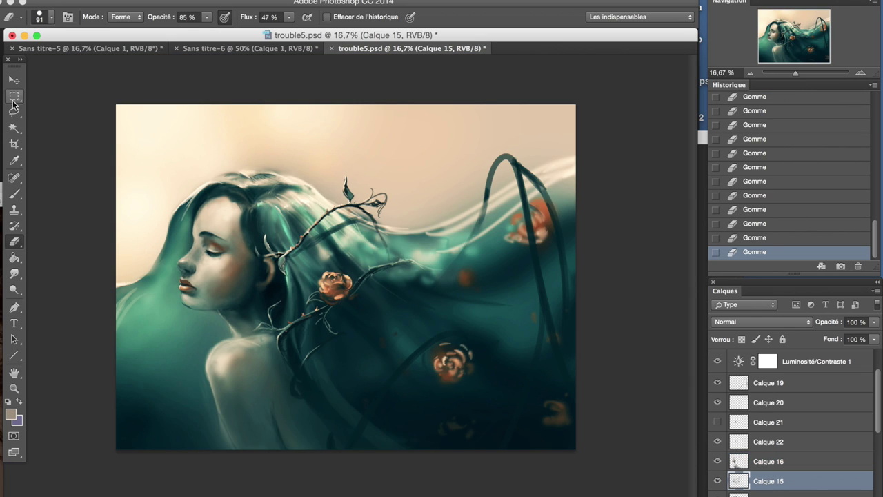
{"action": "left_click", "coordinate": [737, 462]}
{"action": "key", "text": "e"}
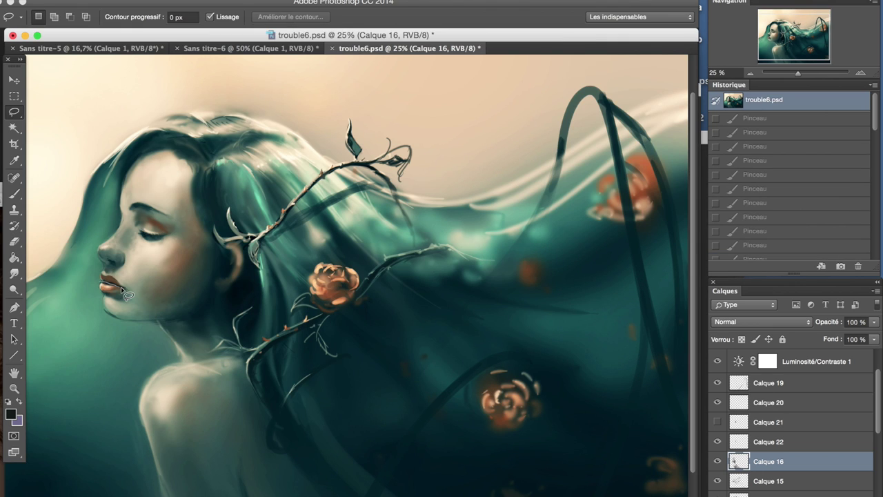
- Lasso the lower-lip area, nudge it slightly, and drop the selection
{"action": "mouse_move", "coordinate": [128, 293]}
{"action": "left_mouse_down"}
{"action": "mouse_move", "coordinate": [142, 349]}
{"action": "mouse_move", "coordinate": [122, 307]}
{"action": "left_mouse_up"}
{"action": "key", "text": "v"}
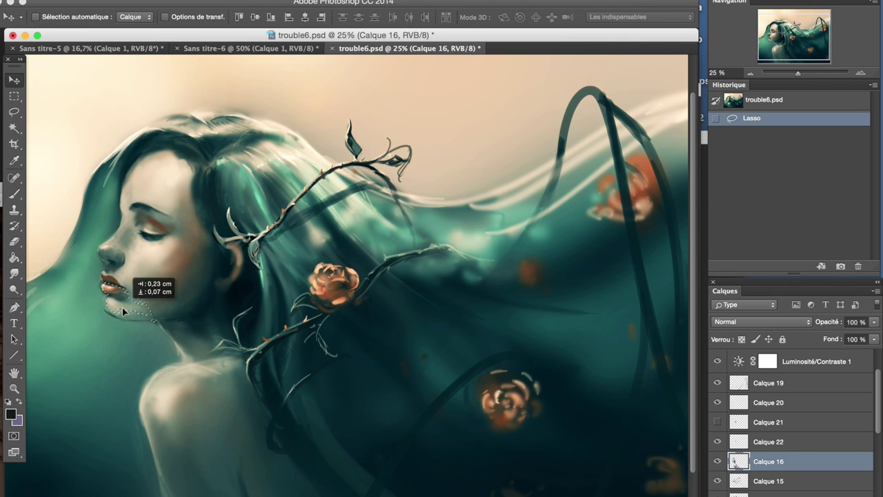
{"action": "key", "text": "ctrl+d"}
{"action": "key", "text": "y"}
{"action": "mouse_move", "coordinate": [162, 268]}
{"action": "left_mouse_down"}
{"action": "mouse_move", "coordinate": [158, 305]}
{"action": "mouse_move", "coordinate": [162, 272]}
{"action": "left_mouse_up"}
- Paint a few soft brush strokes around the face on Calque 20
{"action": "scroll", "coordinate": [720, 468], "scroll_direction": "down", "scroll_amount": 5}
{"action": "left_click", "coordinate": [766, 464]}
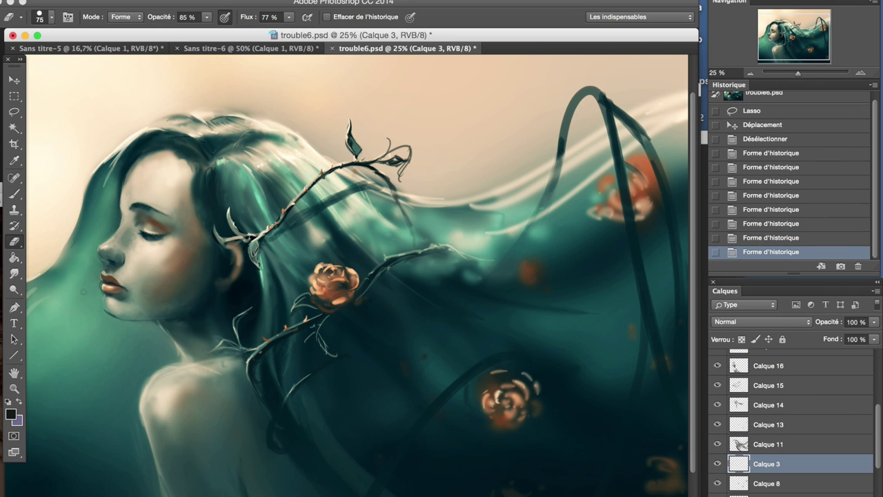
{"action": "key", "text": "e"}
{"action": "left_click", "coordinate": [769, 427]}
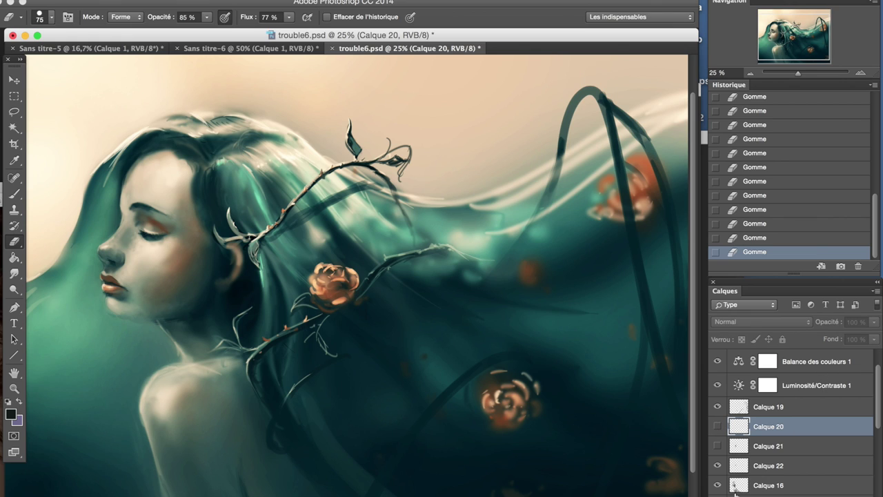
{"action": "key", "text": "b"}
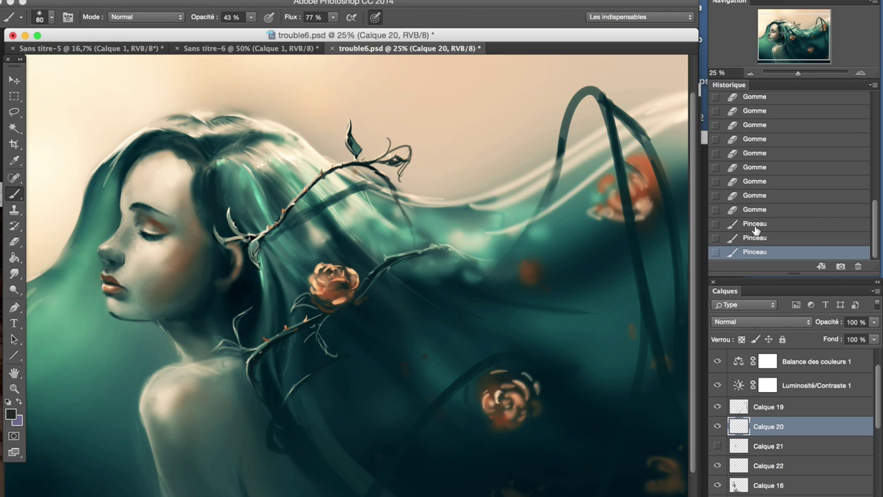
{"action": "left_click", "coordinate": [755, 224]}
{"action": "left_click", "coordinate": [323, 322]}
{"action": "left_click", "coordinate": [183, 265]}
{"action": "left_click", "coordinate": [111, 301]}
- Alternate erasing and painting to refine the new face strokes on Calque 20
{"action": "key", "text": "e"}
{"action": "left_click", "coordinate": [160, 318]}
{"action": "key", "text": "b"}
{"action": "left_click", "coordinate": [142, 318]}
{"action": "left_click", "coordinate": [142, 318]}
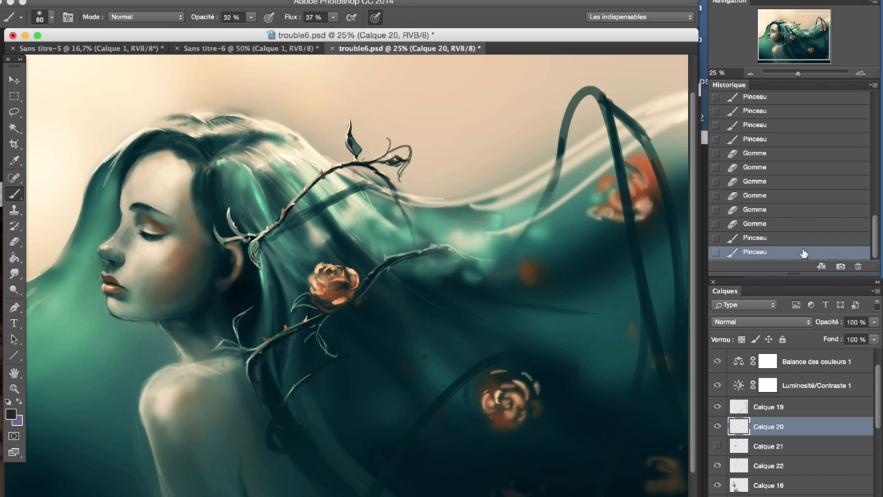
{"action": "left_click", "coordinate": [755, 237]}
{"action": "key", "text": "e"}
{"action": "left_click", "coordinate": [165, 191]}
{"action": "left_click", "coordinate": [166, 190]}
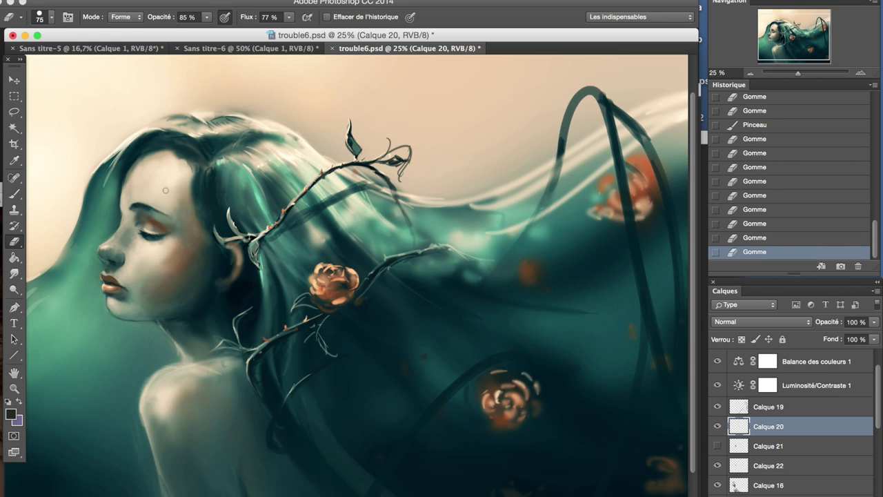
{"action": "left_click", "coordinate": [103, 298]}
- Paint soft light strokes into the hair and near the face on Calque 16
{"action": "left_click", "coordinate": [43, 234], "text": "ctrl"}
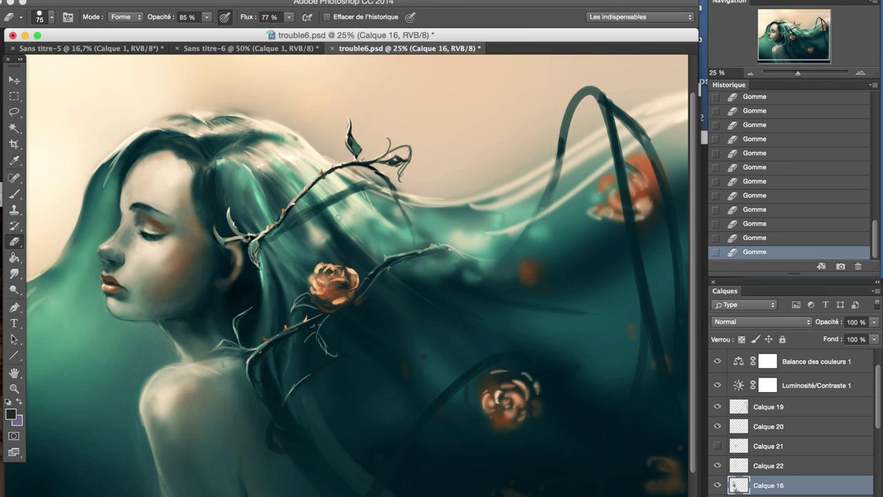
{"action": "key", "text": "b"}
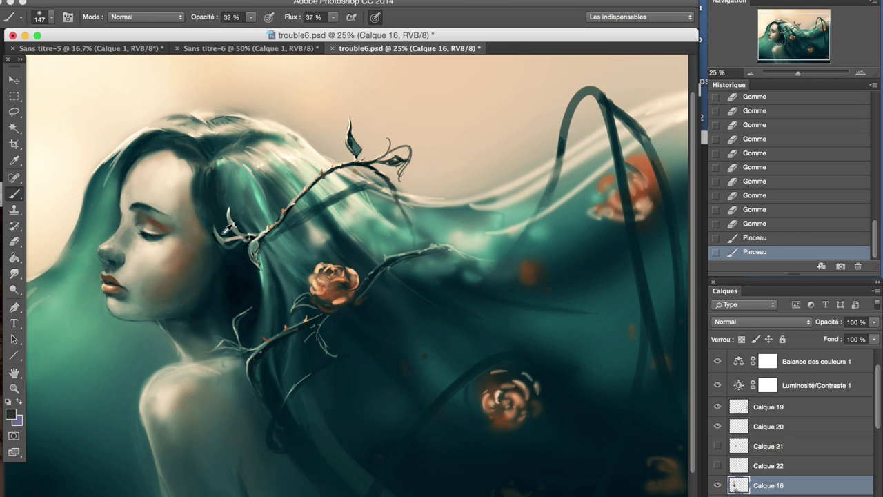
{"action": "left_click", "coordinate": [210, 262]}
{"action": "key", "text": "ctrl+z"}
{"action": "left_click_drag", "start_coordinate": [207, 275], "coordinate": [227, 260]}
{"action": "left_click_drag", "start_coordinate": [231, 207], "coordinate": [275, 162]}
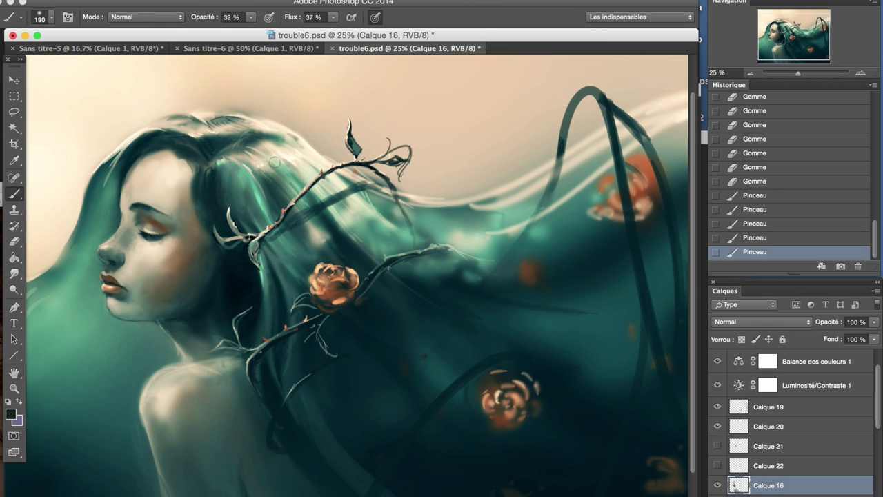
{"action": "left_click", "coordinate": [752, 71]}
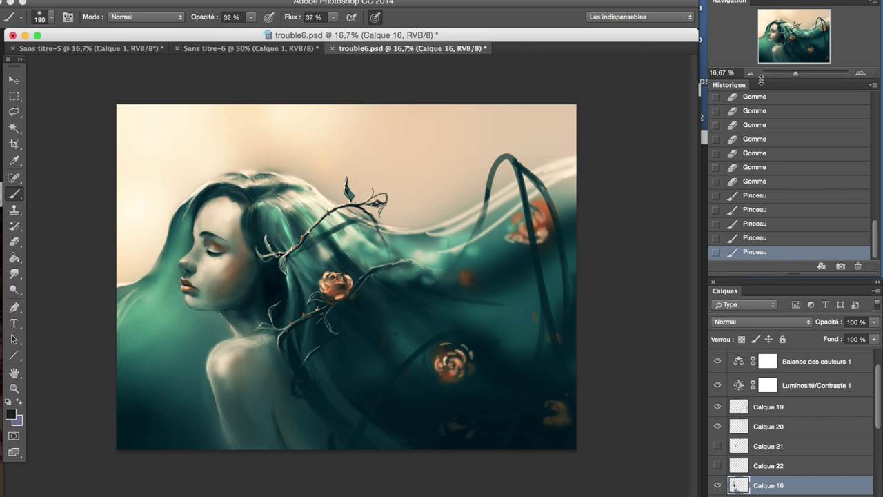
{"action": "key", "text": "ctrl+plus"}
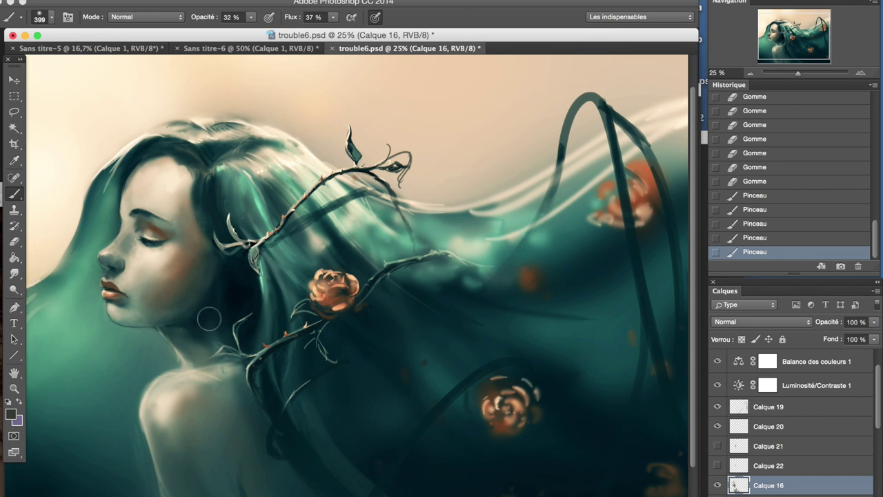
{"action": "mouse_move", "coordinate": [186, 313]}
{"action": "left_mouse_down"}
{"action": "mouse_move", "coordinate": [190, 283]}
{"action": "mouse_move", "coordinate": [207, 286]}
{"action": "mouse_move", "coordinate": [212, 221]}
{"action": "left_mouse_up"}
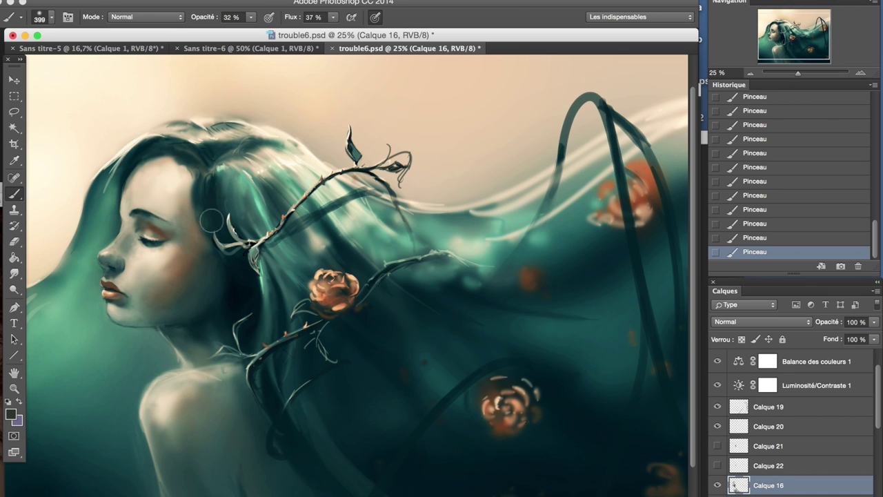
- Sample dark and skin tones from the painting's neck and chin
{"action": "left_click", "coordinate": [197, 171], "text": "alt"}
{"action": "left_click", "coordinate": [129, 300], "text": "alt"}
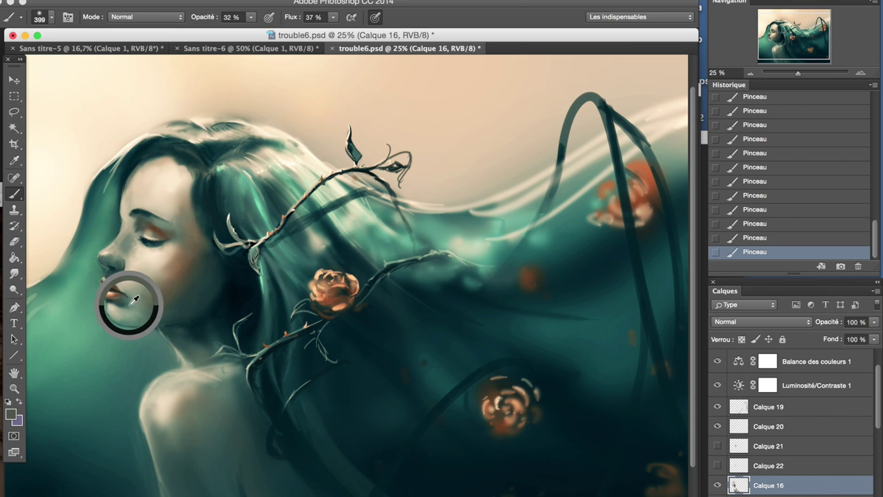
{"action": "left_click", "coordinate": [207, 332], "text": "alt"}
{"action": "left_click", "coordinate": [173, 316], "text": "alt"}
{"action": "left_click", "coordinate": [128, 296], "text": "alt"}
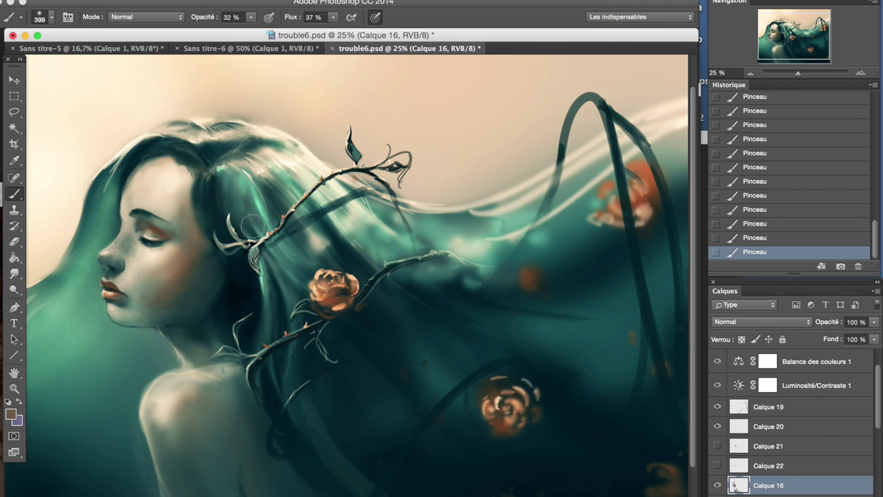
- Shrink the brush to 47% opacity and dab paint near the lips and forehead hair
{"action": "right_click", "coordinate": [173, 291]}
{"action": "key", "text": "Return"}
{"action": "key", "text": "4"}
{"action": "key", "text": "7"}
{"action": "left_click", "coordinate": [111, 268]}
{"action": "left_click", "coordinate": [175, 157]}
- Zoom closer on the face and sample the eyelash black and light lip tone
{"action": "key", "text": "ctrl+plus"}
{"action": "left_click", "coordinate": [192, 235], "text": "alt"}
{"action": "left_click", "coordinate": [141, 290], "text": "alt"}
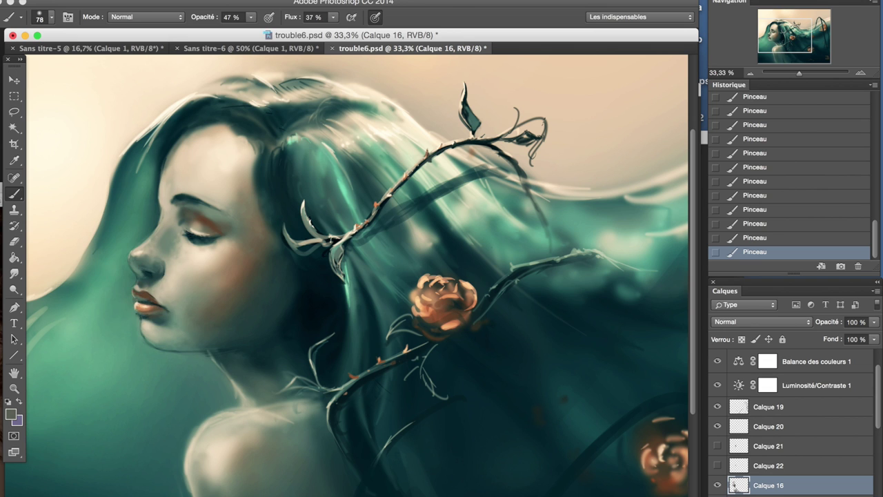
- Zoom in on the face, erase softly around the nose, and paint lip highlights
{"action": "double_click", "coordinate": [752, 73]}
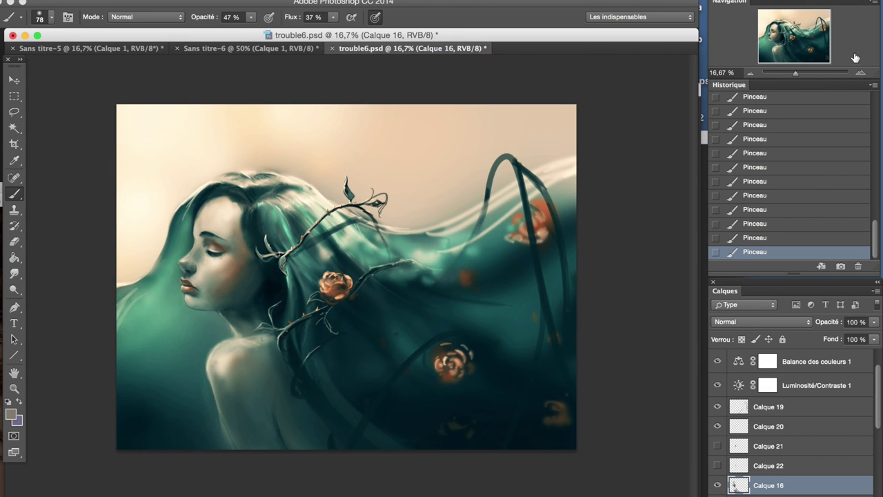
{"action": "scroll", "coordinate": [230, 272], "scroll_direction": "up", "scroll_amount": 4}
{"action": "left_click_drag", "start_coordinate": [104, 249], "coordinate": [231, 305]}
{"action": "key", "text": "bracketleft"}
{"action": "key", "text": "bracketleft"}
{"action": "key", "text": "bracketleft"}
{"action": "key", "text": "shift+5"}
{"action": "key", "text": "shift+6"}
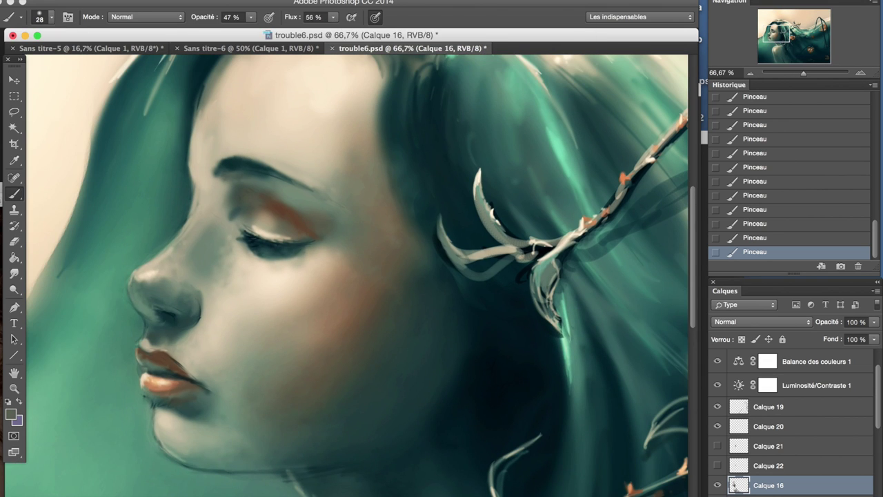
{"action": "key", "text": "ctrl+alt+z"}
{"action": "key", "text": "ctrl+alt+z"}
{"action": "key", "text": "ctrl+alt+z"}
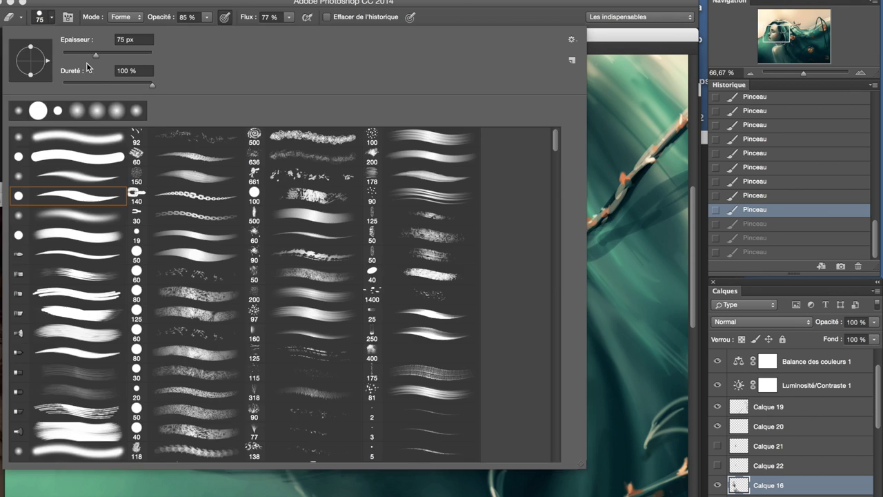
{"action": "left_click_drag", "start_coordinate": [138, 262], "coordinate": [173, 297]}
{"action": "left_click_drag", "start_coordinate": [124, 248], "coordinate": [179, 304]}
{"action": "mouse_move", "coordinate": [141, 369]}
{"action": "left_mouse_down"}
{"action": "mouse_move", "coordinate": [173, 376]}
{"action": "mouse_move", "coordinate": [266, 242]}
{"action": "left_mouse_up"}
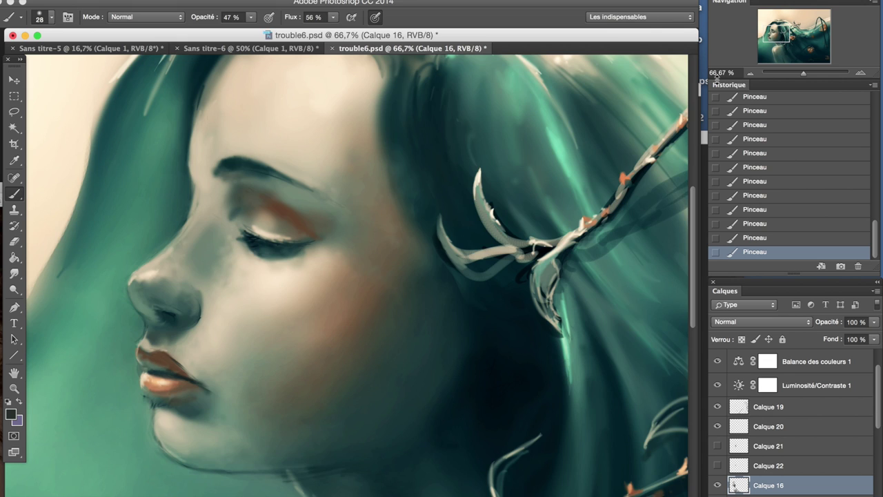
- Adjust the brush settings from the options bar and return to painting
{"action": "scroll", "coordinate": [131, 276], "scroll_direction": "down", "scroll_amount": 2}
{"action": "scroll", "coordinate": [28, 304], "scroll_direction": "up", "scroll_amount": 1}
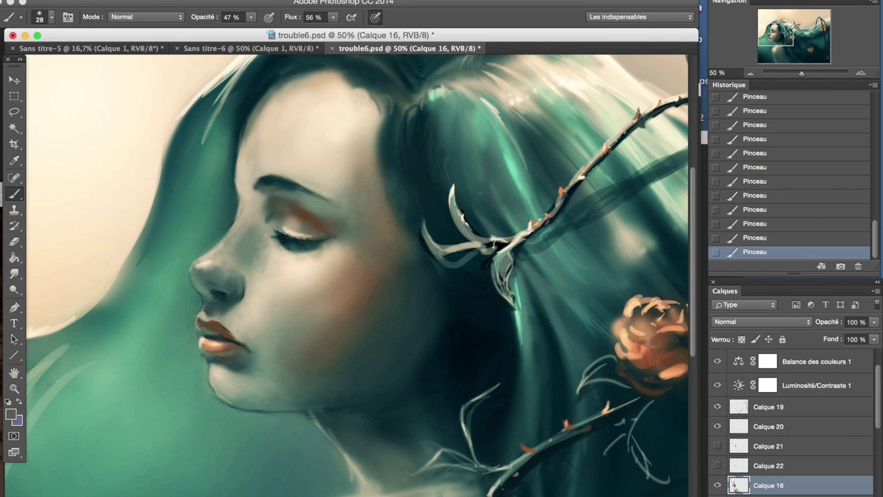
{"action": "scroll", "coordinate": [28, 276], "scroll_direction": "down", "scroll_amount": 1}
{"action": "scroll", "coordinate": [27, 276], "scroll_direction": "down", "scroll_amount": 1}
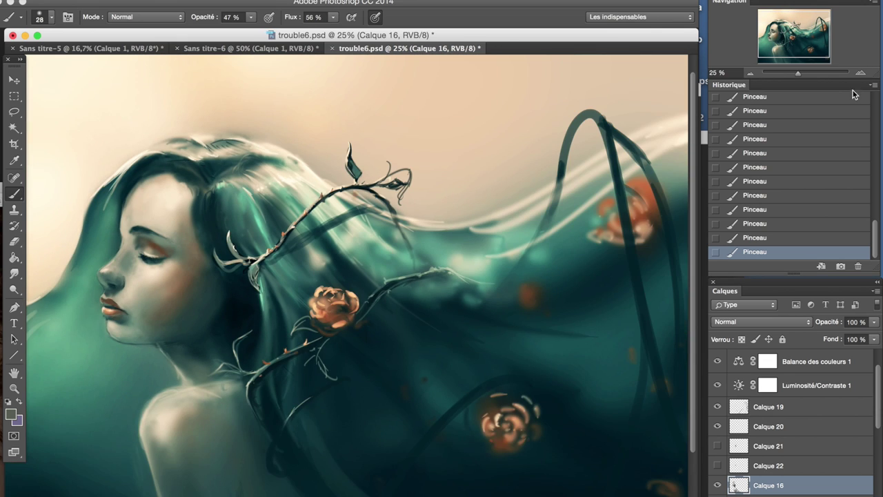
{"action": "scroll", "coordinate": [28, 276], "scroll_direction": "up", "scroll_amount": 1}
{"action": "left_click", "coordinate": [51, 17]}
{"action": "key", "text": "Return"}
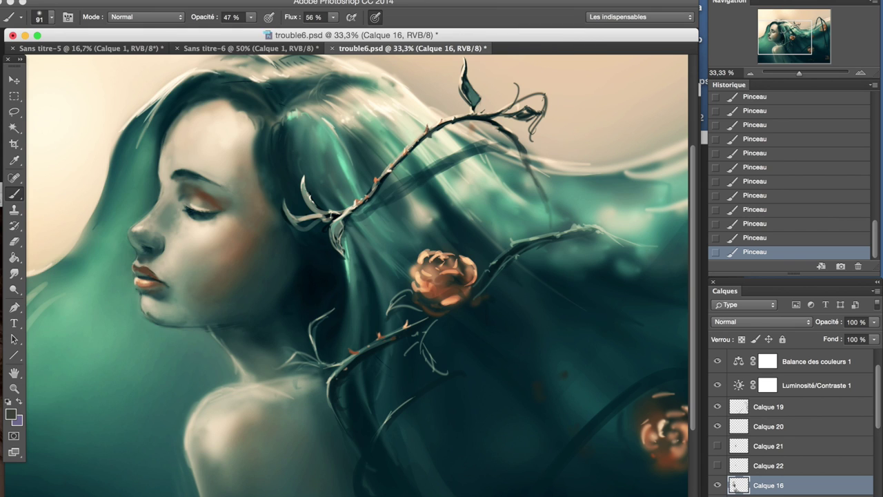
- Restore the undone strokes, lower brush flow to 42%, and zoom to 50% on the face
{"action": "left_click", "coordinate": [51, 17]}
{"action": "key", "text": "Return"}
{"action": "key", "text": "ctrl+alt+z"}
{"action": "key", "text": "ctrl+alt+z"}
{"action": "key", "text": "ctrl+alt+z"}
{"action": "key", "text": "shift+4"}
{"action": "key", "text": "shift+2"}
{"action": "key", "text": "ctrl+shift+z"}
{"action": "key", "text": "ctrl+shift+z"}
{"action": "key", "text": "ctrl+shift+z"}
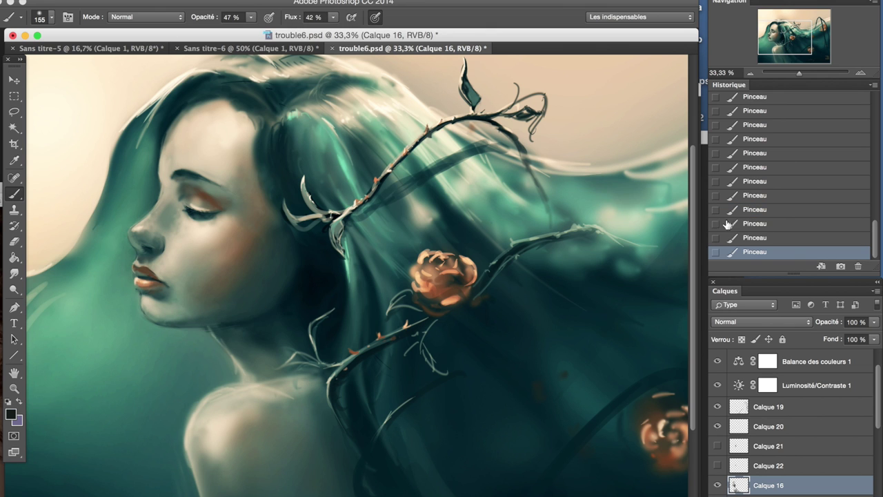
{"action": "key", "text": "ctrl+minus"}
{"action": "key", "text": "ctrl+plus"}
{"action": "key", "text": "ctrl+plus"}
{"action": "key", "text": "ctrl+plus"}
- Toggle Calque 16 to compare, then erase stray paint near the chin on Calque 20
{"action": "left_click", "coordinate": [717, 485]}
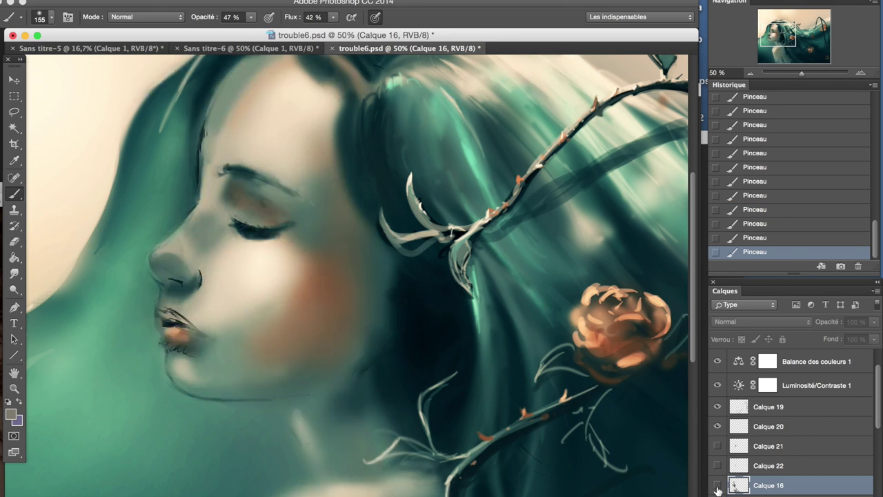
{"action": "left_click", "coordinate": [717, 485]}
{"action": "scroll", "coordinate": [879, 466], "scroll_direction": "down", "scroll_amount": 3}
{"action": "left_click", "coordinate": [768, 378]}
{"action": "key", "text": "e"}
{"action": "left_click_drag", "start_coordinate": [166, 373], "coordinate": [164, 376]}
- Brighten the shoulder with lighter beige strokes on Calque 16, then show and select Calque 22
{"action": "left_click", "coordinate": [768, 437]}
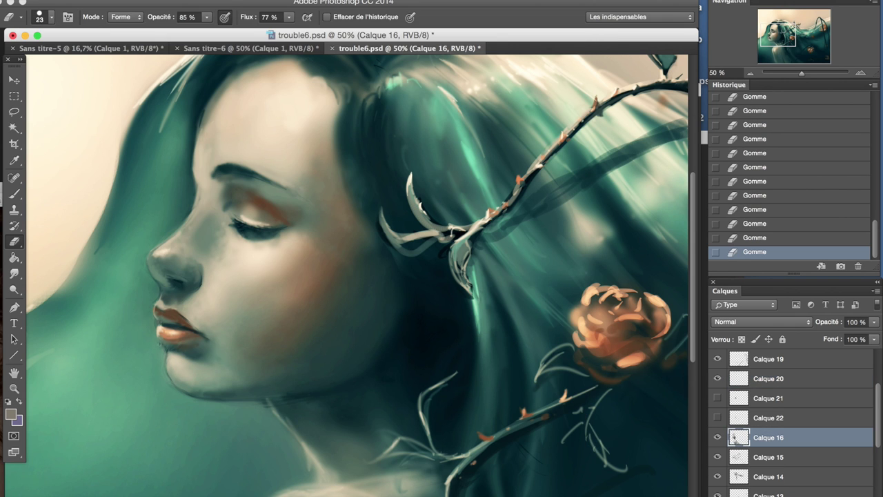
{"action": "left_click", "coordinate": [750, 73]}
{"action": "left_click", "coordinate": [861, 73]}
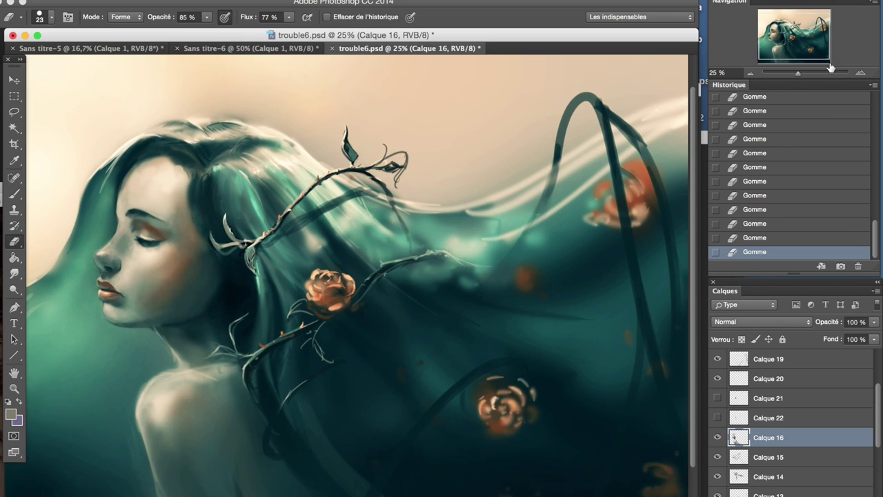
{"action": "key", "text": "b"}
{"action": "left_click_drag", "start_coordinate": [179, 398], "coordinate": [227, 335]}
{"action": "left_click_drag", "start_coordinate": [148, 380], "coordinate": [148, 424]}
{"action": "left_click_drag", "start_coordinate": [148, 386], "coordinate": [165, 359]}
{"action": "left_click_drag", "start_coordinate": [151, 407], "coordinate": [162, 366]}
{"action": "left_click_drag", "start_coordinate": [147, 441], "coordinate": [159, 381]}
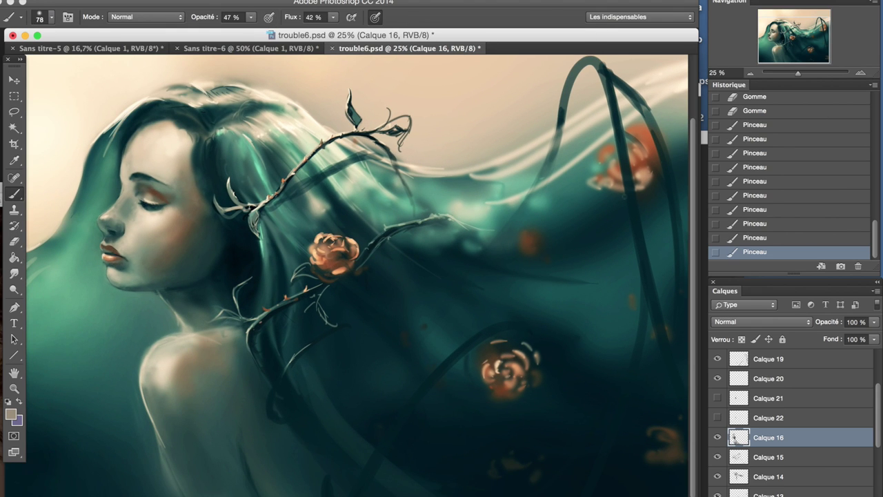
{"action": "left_click", "coordinate": [230, 288], "text": "alt"}
{"action": "left_click", "coordinate": [718, 418]}
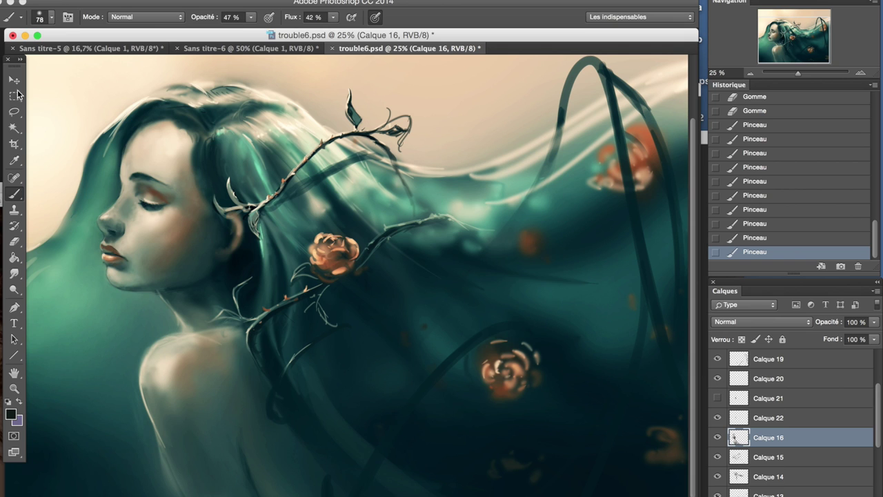
- Move the Calque 22 paint into place on the face and brush small cheek strokes
{"action": "key", "text": "v"}
{"action": "left_click_drag", "start_coordinate": [238, 234], "coordinate": [261, 210]}
{"action": "key", "text": "e"}
{"action": "right_click", "coordinate": [156, 55]}
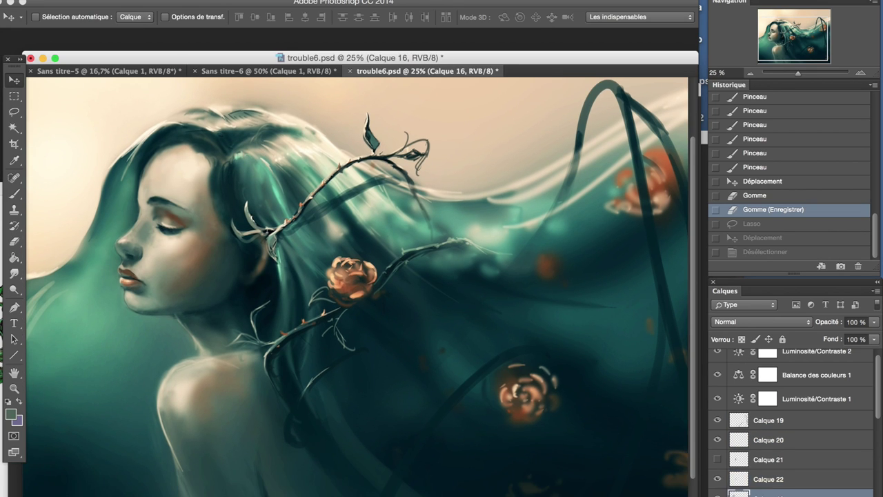
{"action": "key", "text": "b"}
{"action": "mouse_move", "coordinate": [231, 255]}
{"action": "left_mouse_down"}
{"action": "mouse_move", "coordinate": [214, 279]}
{"action": "mouse_move", "coordinate": [224, 284]}
{"action": "mouse_move", "coordinate": [231, 272]}
{"action": "mouse_move", "coordinate": [176, 295]}
{"action": "mouse_move", "coordinate": [239, 288]}
{"action": "mouse_move", "coordinate": [180, 299]}
{"action": "mouse_move", "coordinate": [125, 266]}
{"action": "mouse_move", "coordinate": [150, 283]}
{"action": "left_mouse_up"}
- Lasso the lip area, shift the lips slightly into place, and deselect
{"action": "key", "text": "l"}
{"action": "key", "text": "v"}
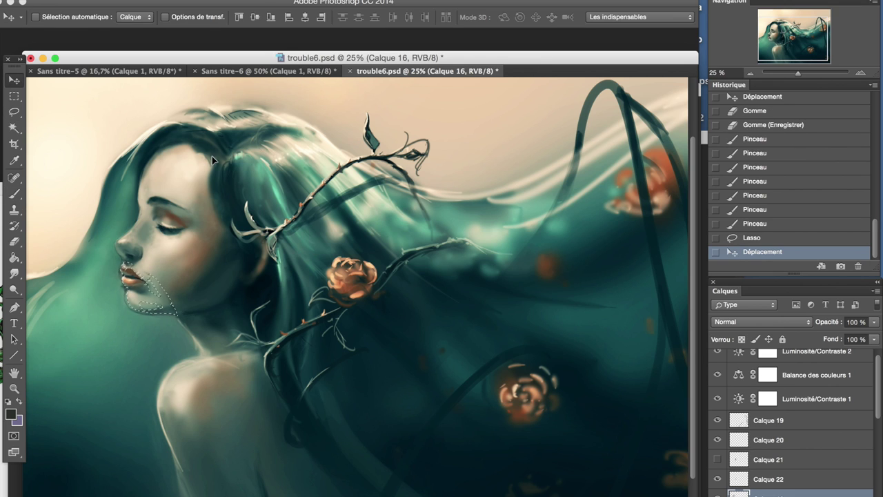
{"action": "key", "text": "ctrl+d"}
{"action": "left_click", "coordinate": [746, 237]}
{"action": "left_click_drag", "start_coordinate": [152, 286], "coordinate": [148, 283]}
{"action": "left_click", "coordinate": [290, 9]}
{"action": "key", "text": "ctrl+z"}
{"action": "left_click_drag", "start_coordinate": [137, 292], "coordinate": [148, 296]}
{"action": "key", "text": "ctrl+d"}
- Blend the cheek and chin below the lips with soft brush strokes and a sampled skin tone
{"action": "key", "text": "b"}
{"action": "left_click", "coordinate": [205, 283]}
{"action": "left_click", "coordinate": [205, 283]}
{"action": "mouse_move", "coordinate": [205, 283]}
{"action": "left_mouse_down"}
{"action": "mouse_move", "coordinate": [165, 303]}
{"action": "mouse_move", "coordinate": [155, 284]}
{"action": "left_mouse_up"}
{"action": "left_click", "coordinate": [155, 284], "text": "alt"}
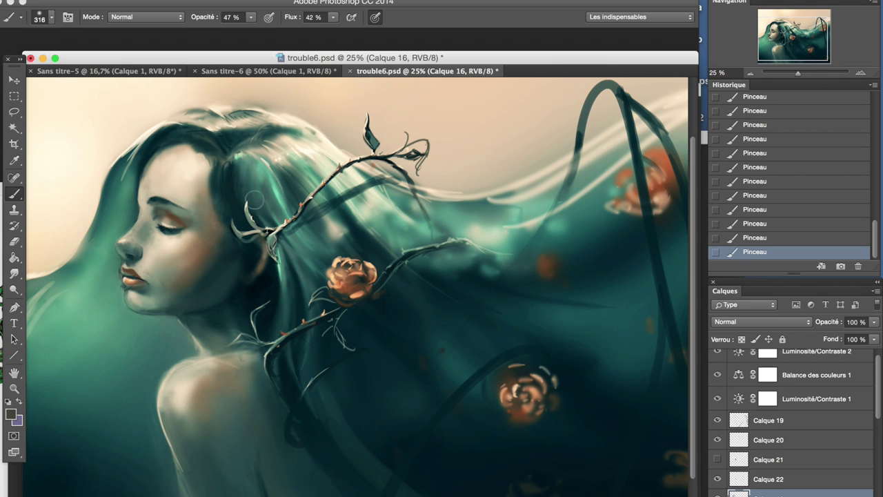
- Sample skin tones near the chin and erase unwanted paint beside the face on Calque 3
{"action": "left_click", "coordinate": [198, 284], "text": "alt"}
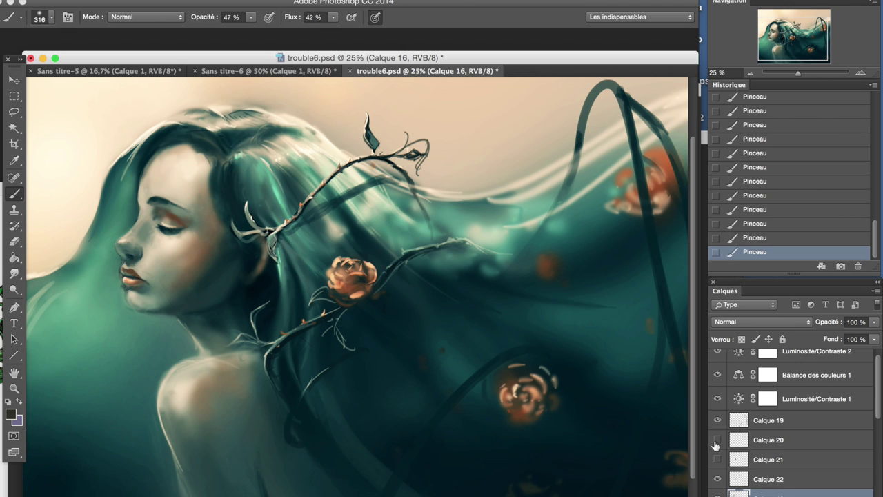
{"action": "left_click", "coordinate": [117, 268], "text": "ctrl"}
{"action": "left_click", "coordinate": [118, 268], "text": "alt"}
{"action": "left_click", "coordinate": [123, 284], "text": "alt"}
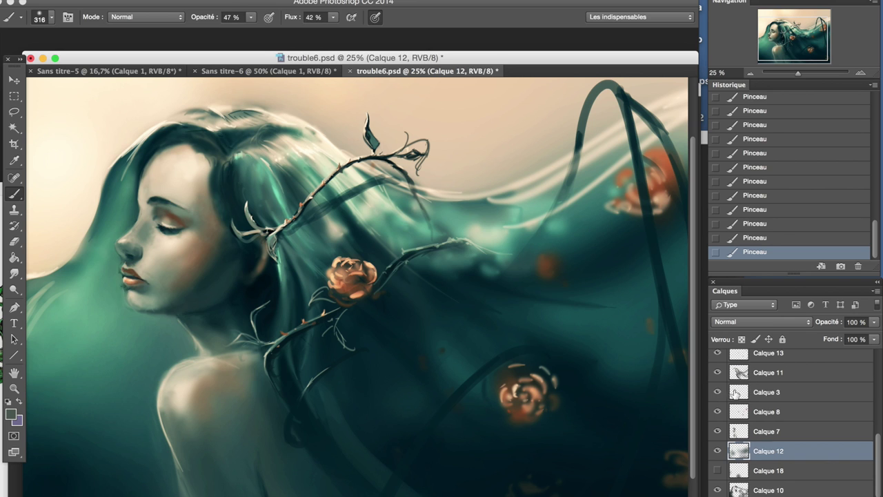
{"action": "left_click", "coordinate": [732, 392]}
{"action": "key", "text": "e"}
{"action": "left_click_drag", "start_coordinate": [120, 296], "coordinate": [105, 271]}
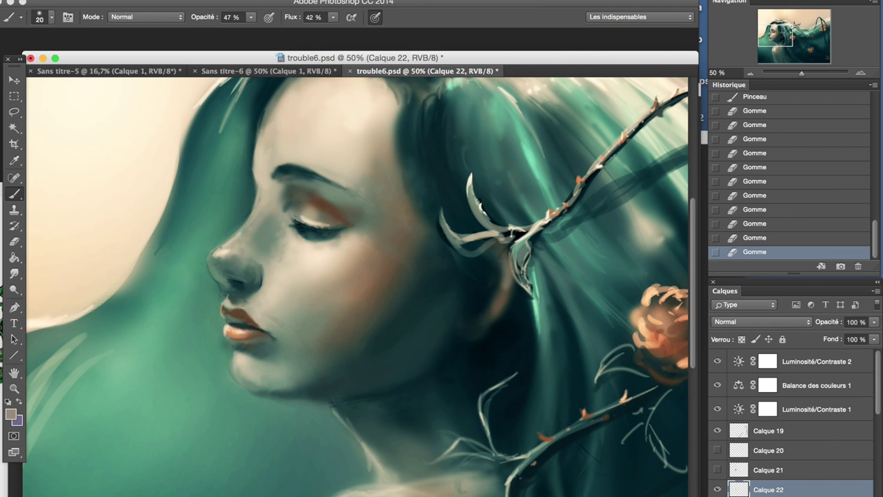
- Dab paint near the nostril and check the face at different zoom levels
{"action": "left_click", "coordinate": [239, 288]}
{"action": "left_click", "coordinate": [239, 289]}
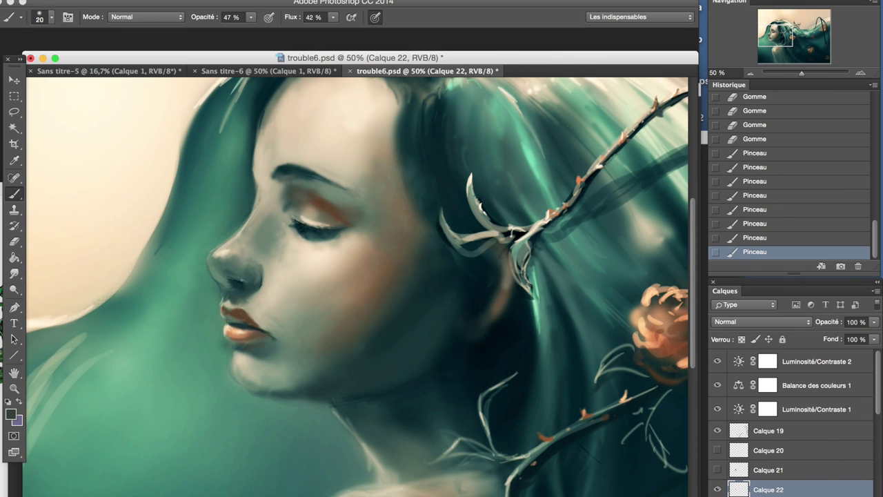
{"action": "left_click", "coordinate": [239, 289]}
{"action": "left_click", "coordinate": [240, 289]}
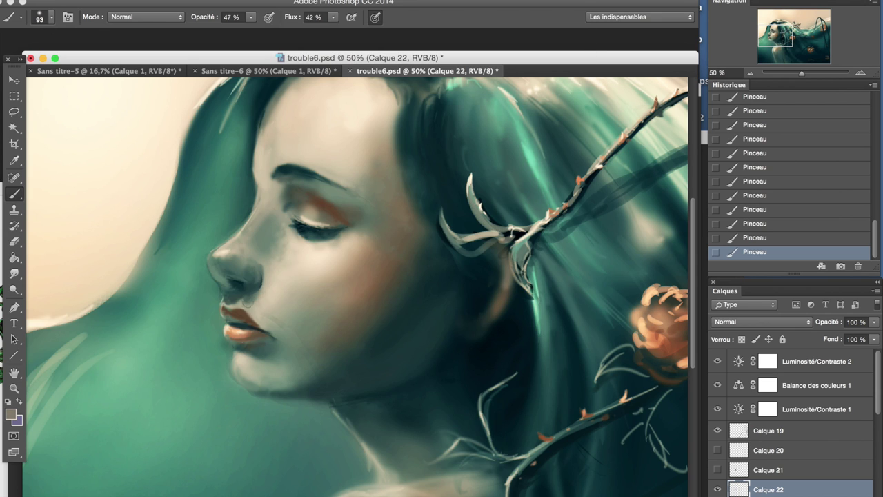
{"action": "key", "text": "ctrl+minus"}
{"action": "key", "text": "ctrl+minus"}
{"action": "key", "text": "ctrl+plus"}
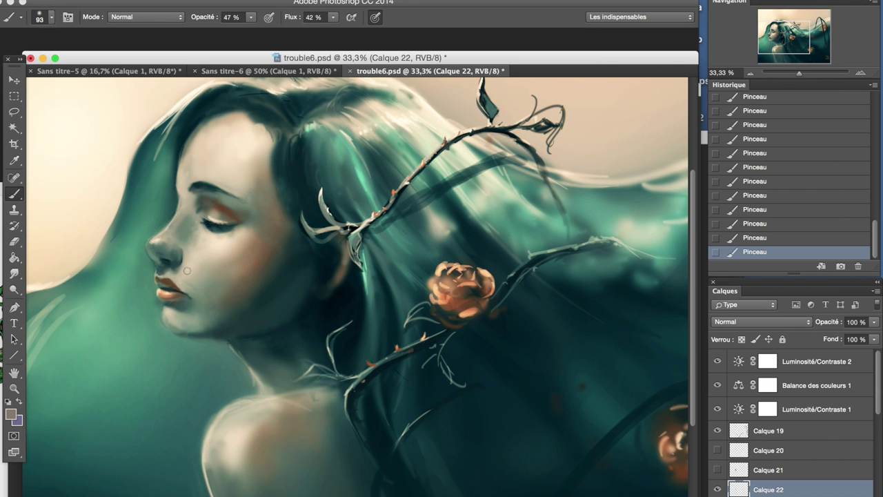
{"action": "key", "text": "ctrl+plus"}
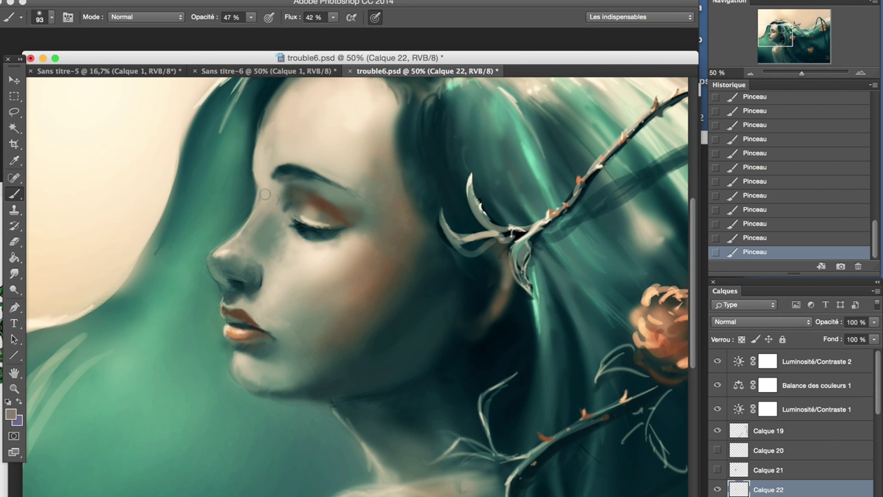
{"action": "left_click", "coordinate": [749, 73]}
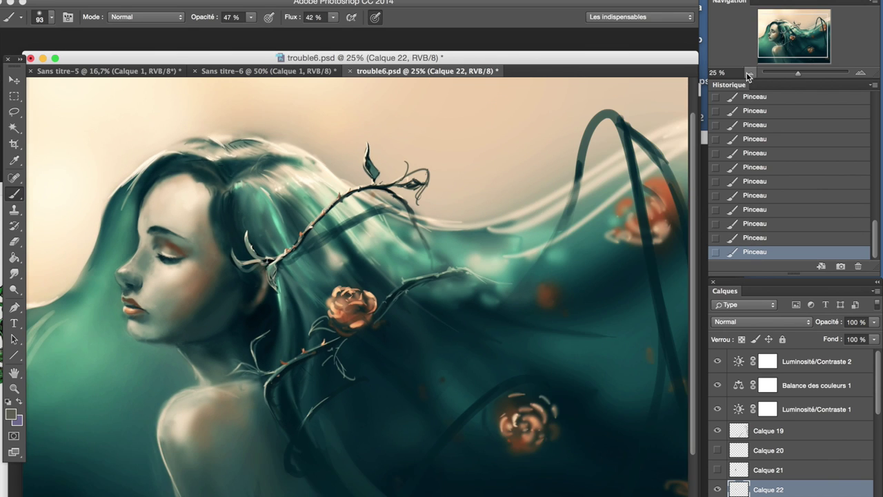
{"action": "left_click", "coordinate": [861, 73]}
{"action": "left_click", "coordinate": [860, 73]}
- Erase the rough paint near the lips
{"action": "key", "text": "e"}
{"action": "left_click", "coordinate": [51, 17]}
{"action": "key", "text": "Return"}
{"action": "mouse_move", "coordinate": [186, 232]}
{"action": "left_mouse_down"}
{"action": "mouse_move", "coordinate": [158, 289]}
{"action": "mouse_move", "coordinate": [187, 321]}
{"action": "left_mouse_up"}
{"action": "key", "text": "b"}
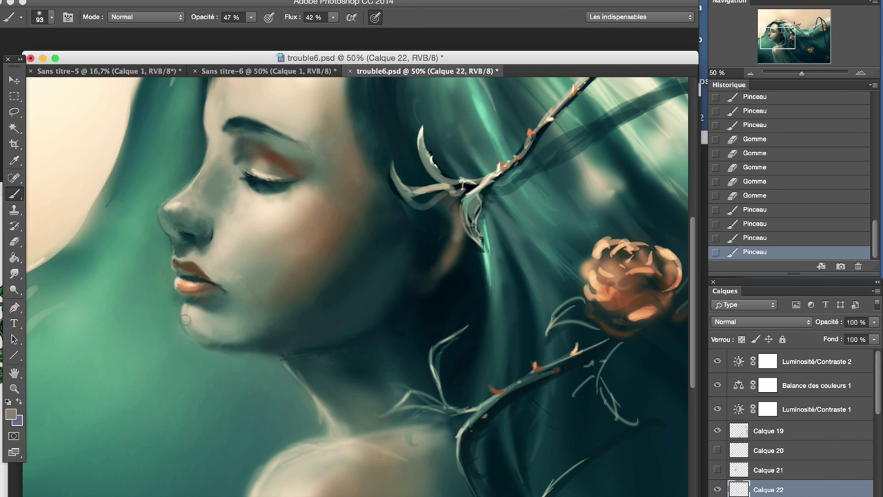
- Paint shading near the lips and chin at 50% view, then revert to an earlier state
{"action": "left_click", "coordinate": [749, 73]}
{"action": "left_click", "coordinate": [861, 74]}
{"action": "left_click", "coordinate": [860, 73]}
{"action": "left_click_drag", "start_coordinate": [221, 290], "coordinate": [241, 325]}
{"action": "mouse_move", "coordinate": [228, 303]}
{"action": "left_mouse_down"}
{"action": "mouse_move", "coordinate": [248, 332]}
{"action": "mouse_move", "coordinate": [236, 323]}
{"action": "mouse_move", "coordinate": [239, 308]}
{"action": "left_mouse_up"}
{"action": "left_click", "coordinate": [779, 195]}
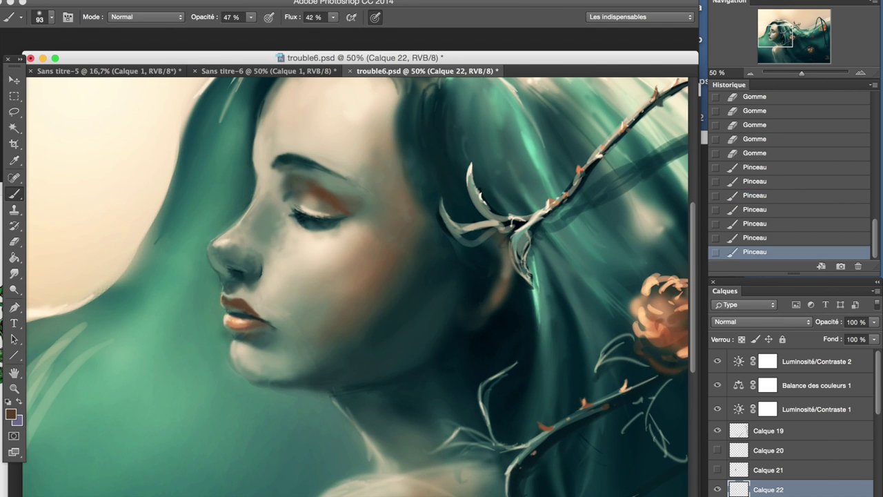
- Dab shading below the lips and darken the lip corner with a sampled dark brown
{"action": "left_click", "coordinate": [270, 323]}
{"action": "left_click", "coordinate": [276, 326]}
{"action": "left_click", "coordinate": [280, 324]}
{"action": "left_click", "coordinate": [282, 321]}
{"action": "left_click", "coordinate": [283, 316]}
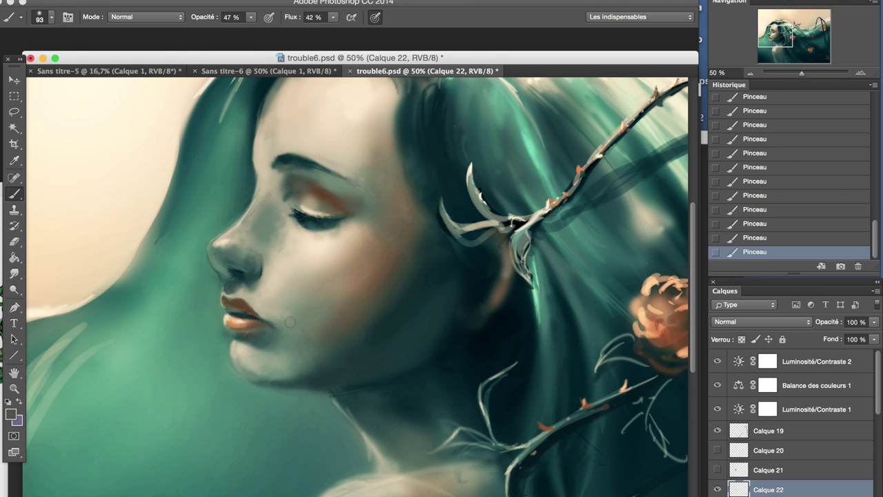
{"action": "left_click", "coordinate": [222, 291], "text": "alt"}
{"action": "left_click", "coordinate": [221, 298]}
- Step back through History to compare, keeping the face from before the last strokes
{"action": "left_click", "coordinate": [749, 74]}
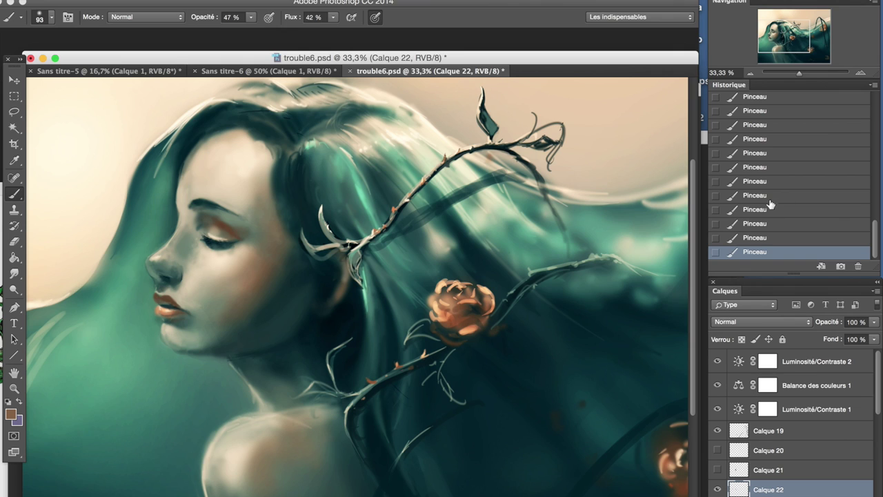
{"action": "mouse_move", "coordinate": [800, 153]}
{"action": "left_mouse_down"}
{"action": "mouse_move", "coordinate": [787, 114]}
{"action": "mouse_move", "coordinate": [774, 138]}
{"action": "left_mouse_up"}
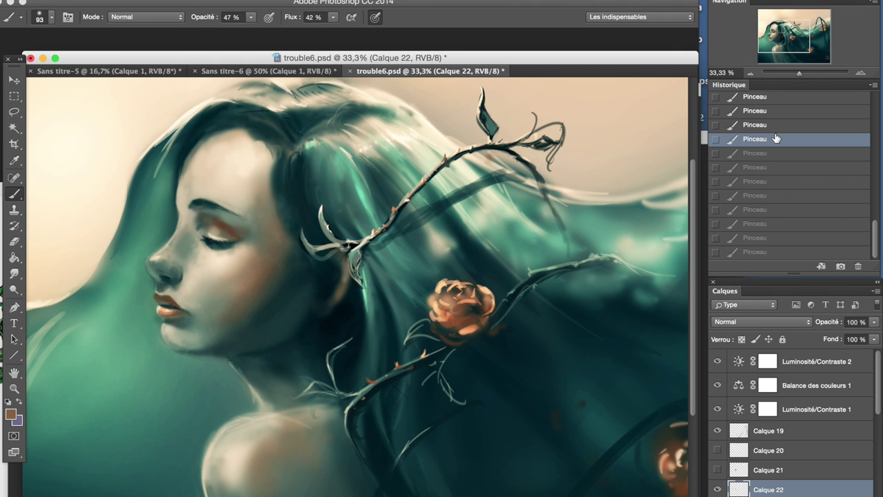
{"action": "left_click", "coordinate": [749, 74]}
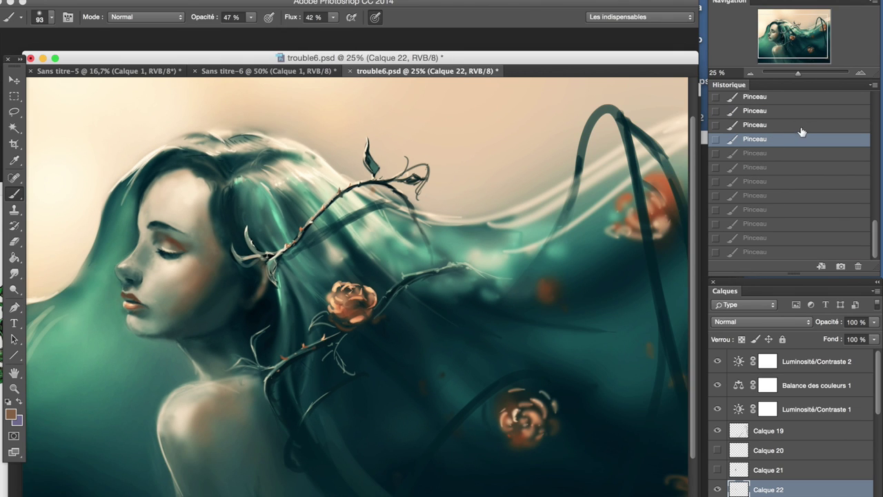
{"action": "key", "text": "ctrl+plus"}
{"action": "key", "text": "ctrl+plus"}
{"action": "key", "text": "ctrl+z"}
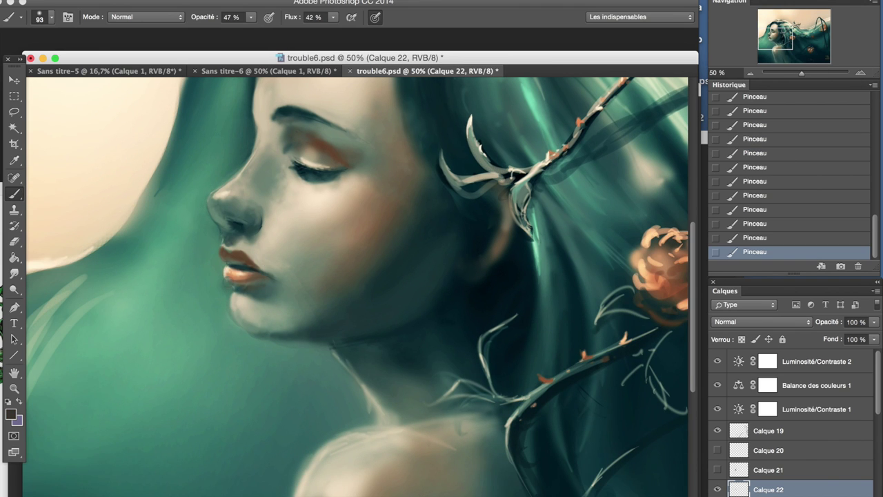
{"action": "key", "text": "ctrl+minus"}
{"action": "key", "text": "ctrl+minus"}
{"action": "left_click", "coordinate": [773, 181]}
{"action": "left_click", "coordinate": [773, 152]}
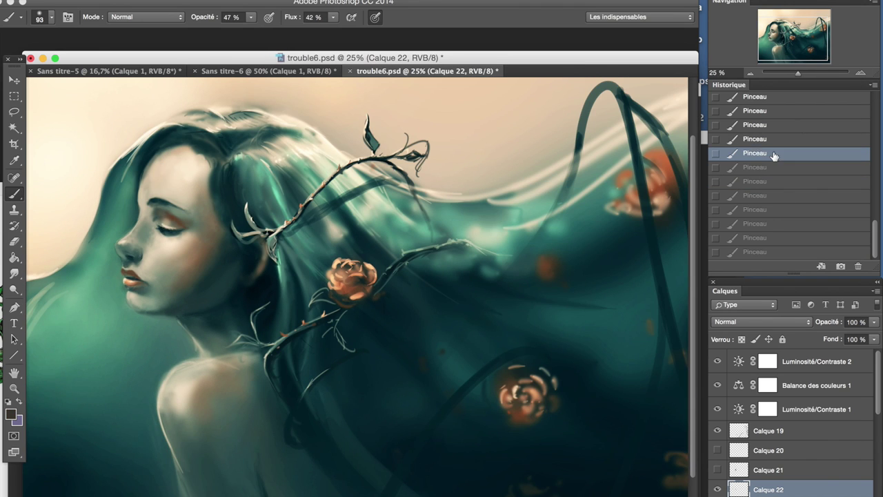
{"action": "left_click", "coordinate": [773, 139]}
{"action": "key", "text": "ctrl+plus"}
{"action": "key", "text": "ctrl+plus"}
{"action": "left_click", "coordinate": [599, 419], "text": "ctrl"}
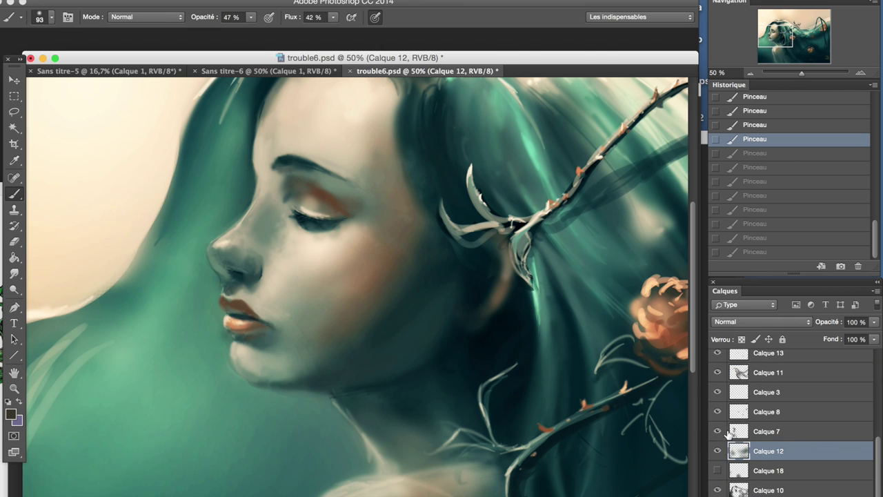
- Make Calque 15 the working layer and erase across the lower face
{"action": "scroll", "coordinate": [757, 379], "scroll_direction": "up", "scroll_amount": 3}
{"action": "left_click", "coordinate": [768, 409]}
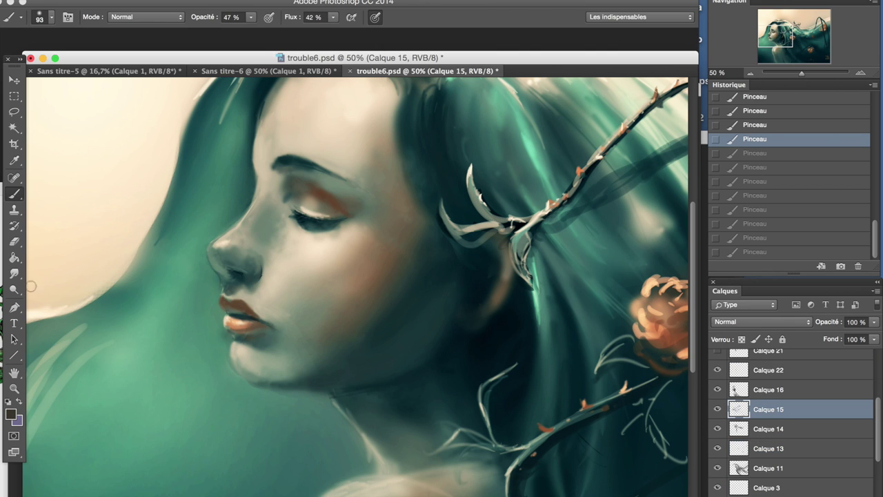
{"action": "key", "text": "e"}
{"action": "left_click_drag", "start_coordinate": [208, 301], "coordinate": [396, 397]}
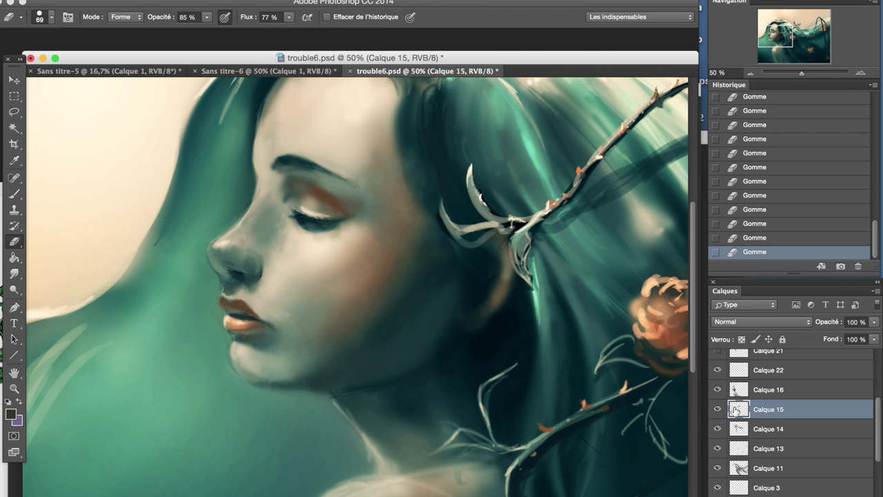
{"action": "scroll", "coordinate": [875, 402], "scroll_direction": "up", "scroll_amount": 1}
{"action": "scroll", "coordinate": [794, 414], "scroll_direction": "up", "scroll_amount": 1}
{"action": "scroll", "coordinate": [793, 414], "scroll_direction": "down", "scroll_amount": 5}
- Move Calque 18 down in the layer stack and make Calque 10 the working layer
{"action": "left_click", "coordinate": [769, 459]}
{"action": "key", "text": "alt+bracketleft"}
{"action": "left_click", "coordinate": [234, 252]}
{"action": "key", "text": "ctrl+minus"}
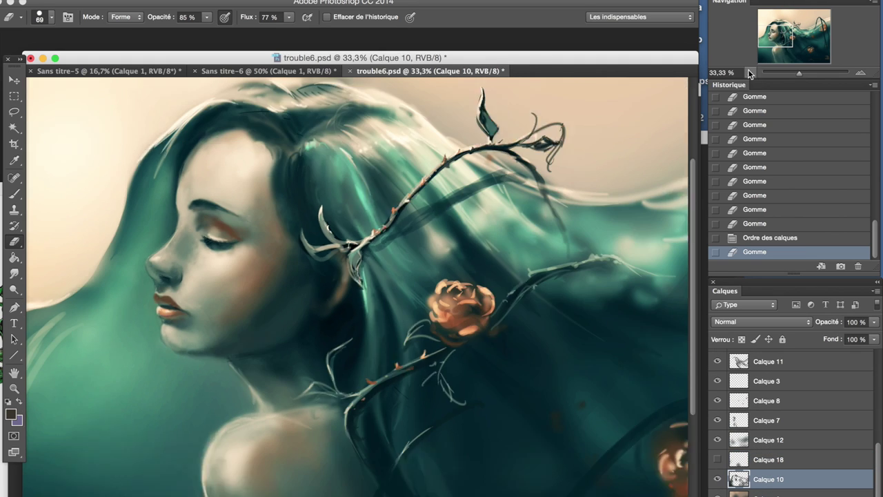
{"action": "key", "text": "ctrl+minus"}
{"action": "key", "text": "ctrl+plus"}
{"action": "key", "text": "ctrl+plus"}
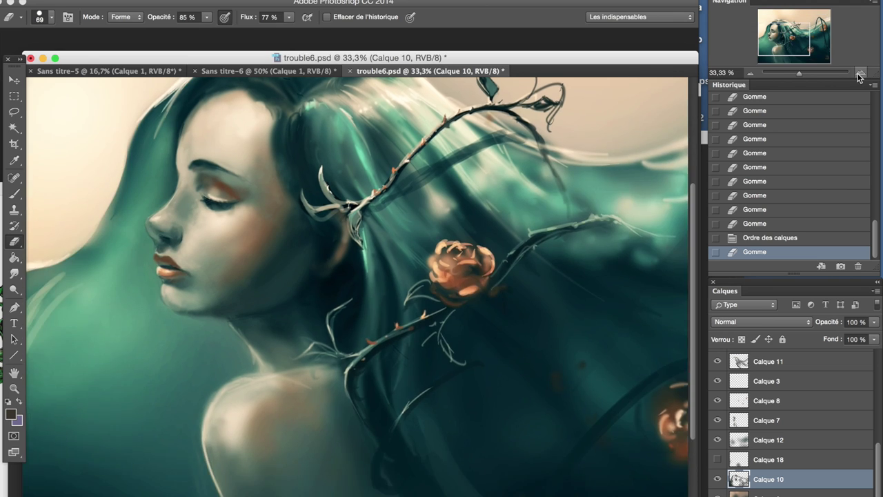
{"action": "key", "text": "b"}
- Paint shading around the nose and cheek while toggling Calque 12 and Calque 18 visibility
{"action": "left_click", "coordinate": [717, 440]}
{"action": "mouse_move", "coordinate": [242, 197]}
{"action": "left_mouse_down"}
{"action": "mouse_move", "coordinate": [234, 216]}
{"action": "mouse_move", "coordinate": [202, 241]}
{"action": "left_mouse_up"}
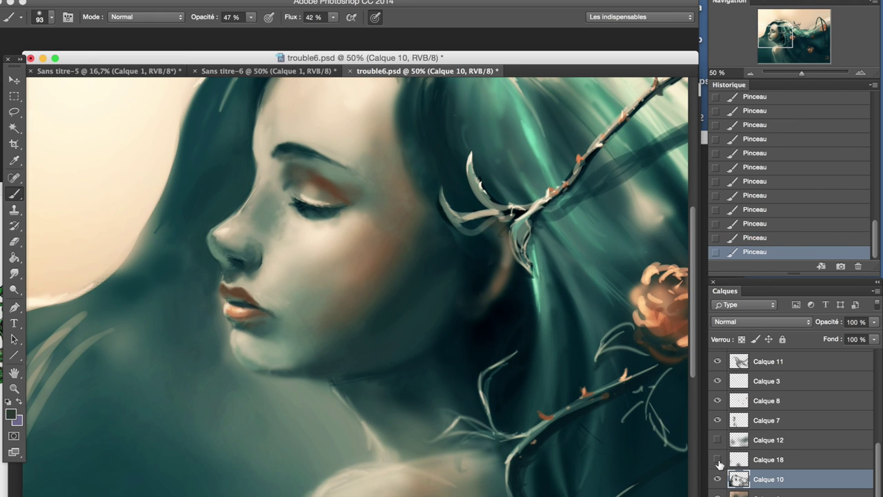
{"action": "left_click", "coordinate": [717, 459]}
{"action": "left_click", "coordinate": [718, 440]}
{"action": "key", "text": "ctrl+minus"}
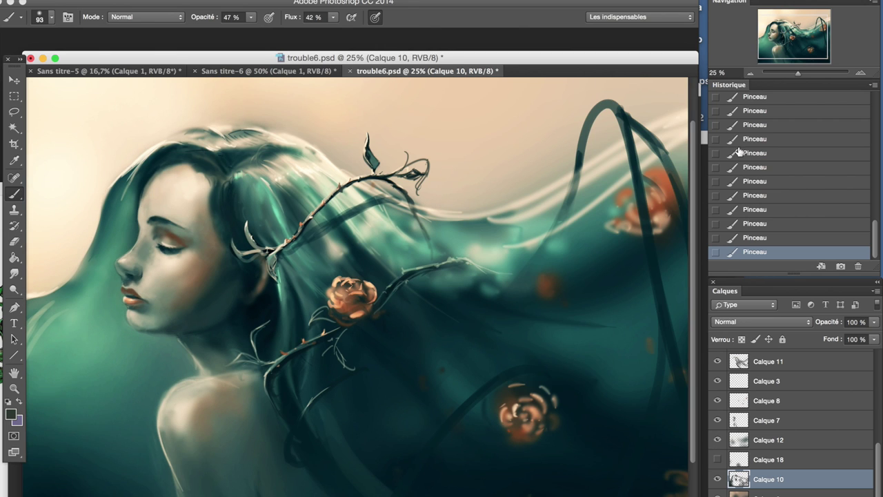
{"action": "left_click", "coordinate": [861, 72]}
{"action": "left_click", "coordinate": [860, 72]}
{"action": "left_click", "coordinate": [775, 32]}
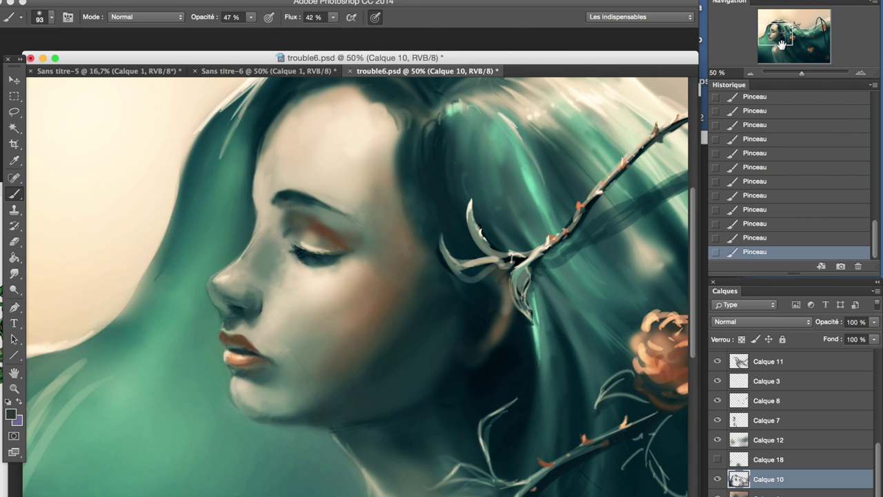
- Select Calque 12 and hide then show it to compare the hair
{"action": "left_click", "coordinate": [768, 440]}
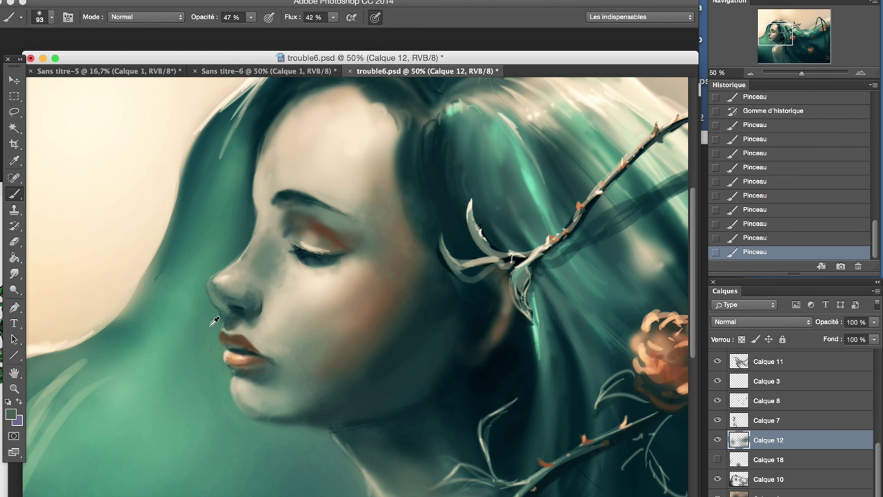
{"action": "left_click", "coordinate": [751, 73]}
{"action": "left_click", "coordinate": [750, 73]}
{"action": "left_click", "coordinate": [861, 72]}
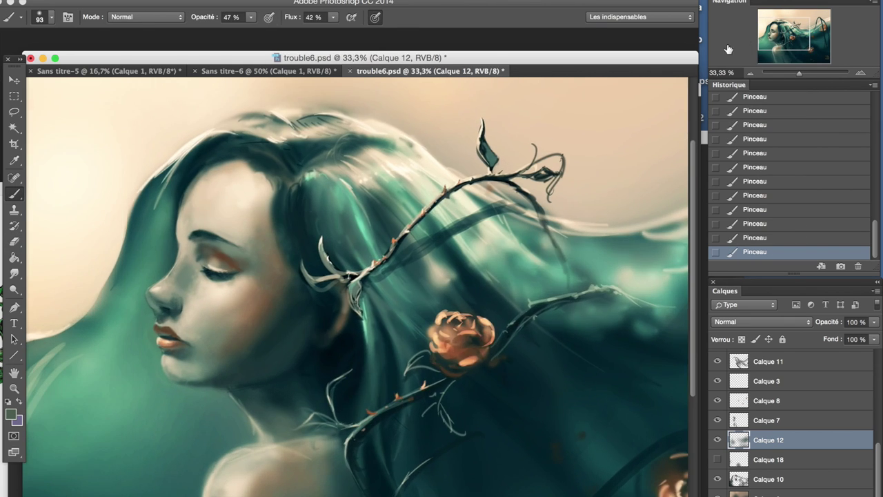
{"action": "left_click", "coordinate": [51, 17]}
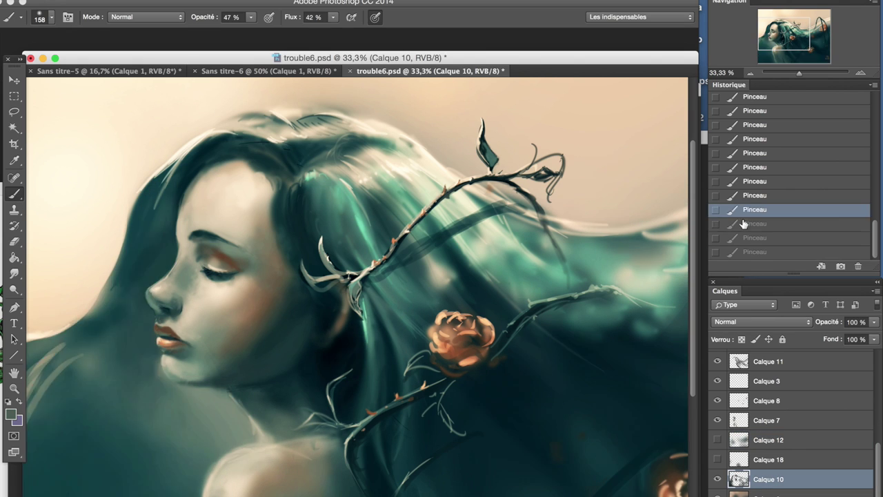
{"action": "left_click", "coordinate": [766, 439]}
{"action": "left_click", "coordinate": [718, 440]}
{"action": "left_click", "coordinate": [750, 72]}
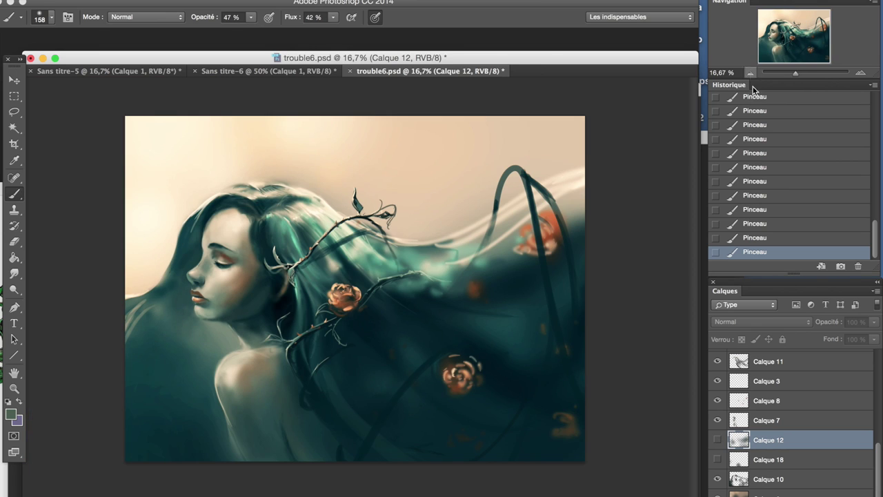
{"action": "left_click", "coordinate": [815, 50]}
{"action": "key", "text": "ctrl+plus"}
{"action": "left_click", "coordinate": [717, 439]}
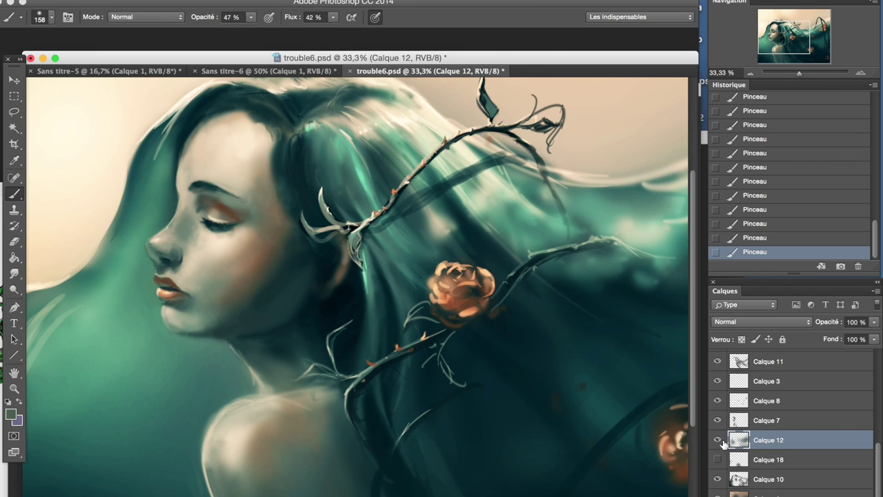
{"action": "left_click_drag", "start_coordinate": [880, 455], "coordinate": [880, 407]}
- Make Calque 16 active with a size 34 brush and toggle layer visibility to compare
{"action": "left_click", "coordinate": [768, 438]}
{"action": "left_click", "coordinate": [51, 17]}
{"action": "key", "text": "ctrl+plus"}
{"action": "left_click", "coordinate": [771, 35]}
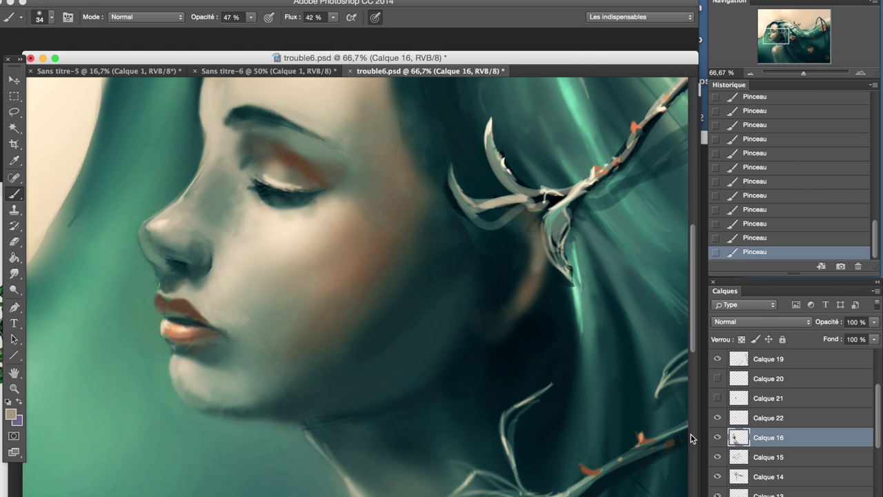
{"action": "left_click", "coordinate": [717, 437]}
{"action": "left_click", "coordinate": [717, 437]}
{"action": "left_click", "coordinate": [718, 438]}
{"action": "left_click_drag", "start_coordinate": [878, 414], "coordinate": [880, 492]}
- On Calque 10, erase part of the face and darken the upper-lip's left corner in dark brown
{"action": "left_click", "coordinate": [768, 479]}
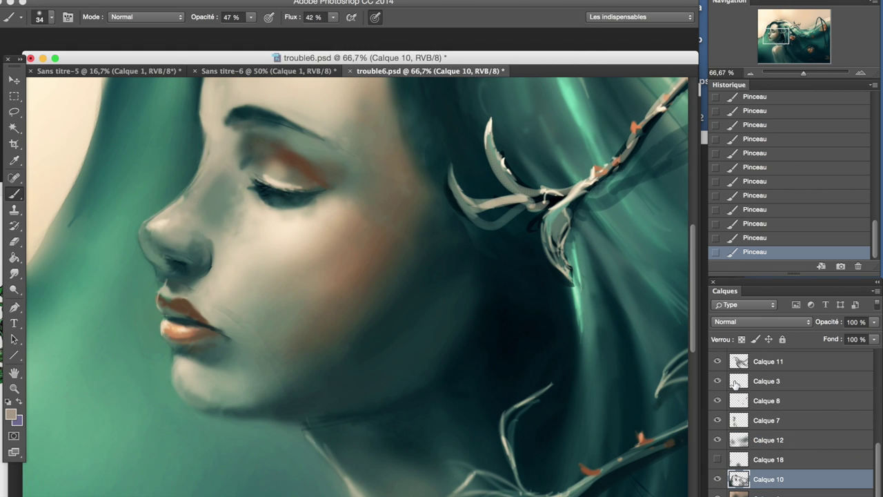
{"action": "key", "text": "e"}
{"action": "left_click_drag", "start_coordinate": [39, 201], "coordinate": [43, 207]}
{"action": "key", "text": "b"}
{"action": "left_click", "coordinate": [185, 305], "text": "alt"}
{"action": "left_click_drag", "start_coordinate": [176, 302], "coordinate": [158, 306]}
- Repaint the lip corner and check the head at 33.3%, 50% and 66.7% zoom
{"action": "left_click", "coordinate": [749, 73]}
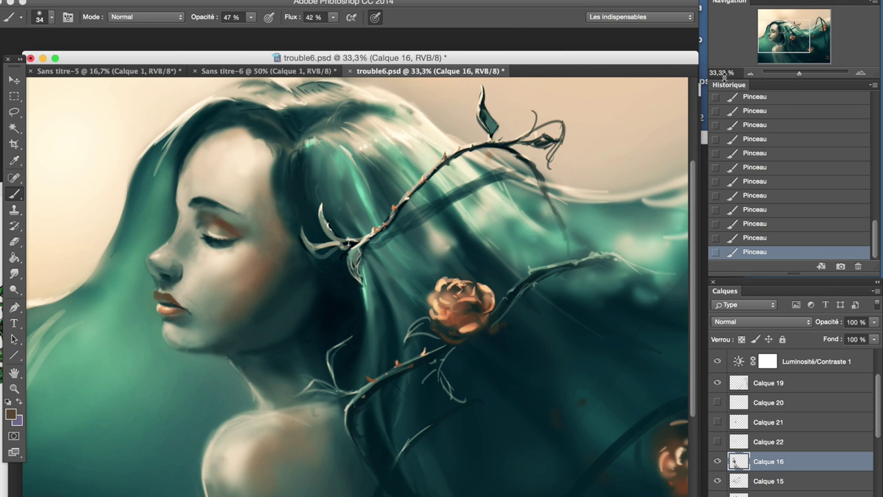
{"action": "scroll", "coordinate": [195, 300], "scroll_direction": "up", "scroll_amount": 2}
{"action": "left_click_drag", "start_coordinate": [166, 297], "coordinate": [162, 302]}
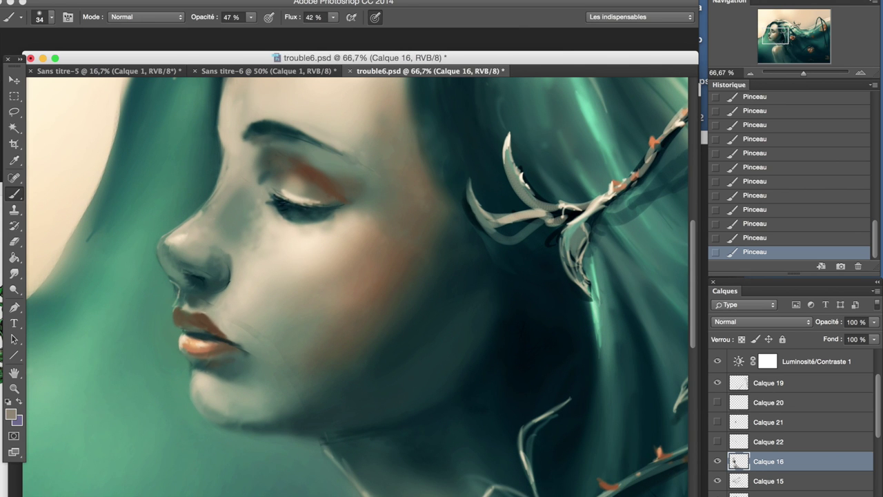
{"action": "key", "text": "ctrl+minus"}
{"action": "key", "text": "ctrl+plus"}
{"action": "key", "text": "ctrl+plus"}
{"action": "left_click", "coordinate": [772, 56]}
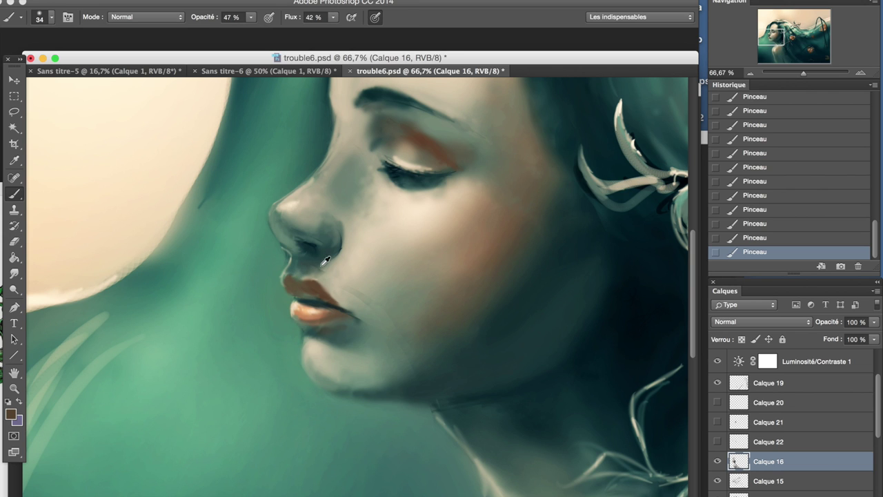
{"action": "left_click", "coordinate": [751, 72]}
{"action": "left_click", "coordinate": [750, 73]}
{"action": "key", "text": "ctrl+plus"}
- Sample the lip colour and undo the latest brush strokes via History
{"action": "left_click", "coordinate": [245, 265], "text": "alt"}
{"action": "left_click", "coordinate": [749, 73]}
{"action": "left_click", "coordinate": [822, 167]}
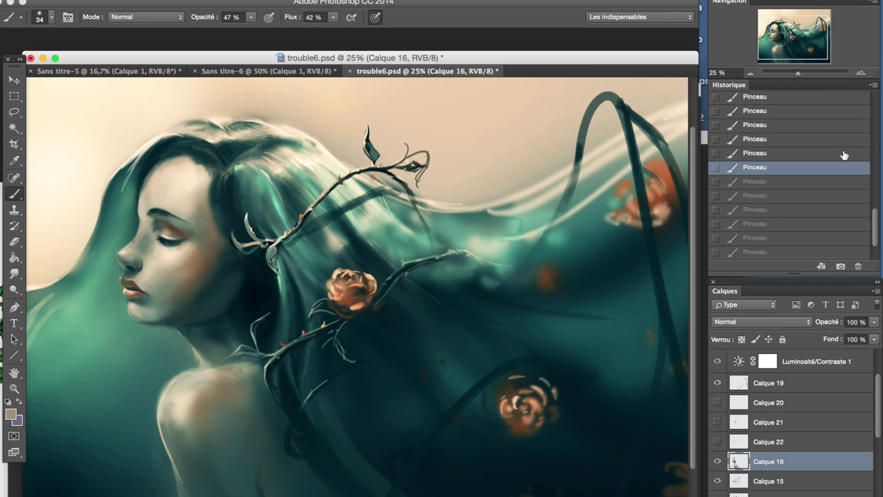
{"action": "left_click", "coordinate": [821, 139]}
{"action": "left_click", "coordinate": [861, 73]}
{"action": "left_click", "coordinate": [780, 38]}
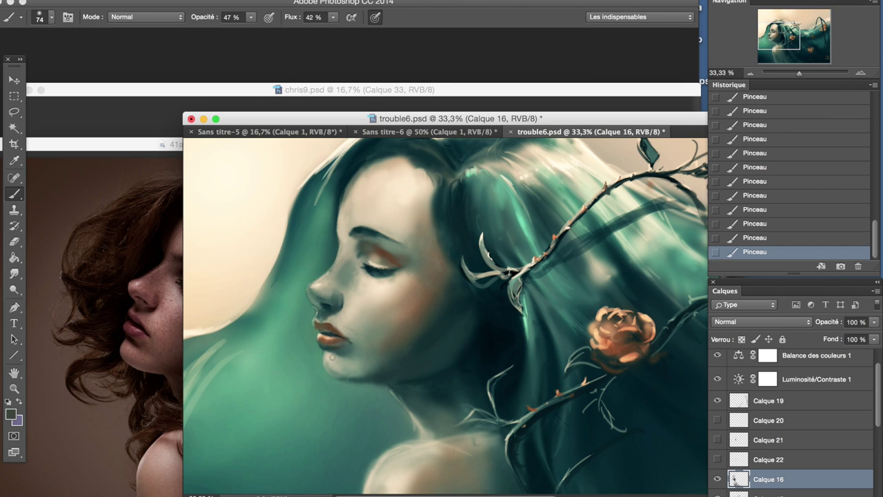
- Sample a beige skin tone, enlarge the brush to 182 and repaint the chin area
{"action": "key", "text": "ctrl+alt+z"}
{"action": "key", "text": "ctrl+alt+z"}
{"action": "key", "text": "ctrl+alt+z"}
{"action": "key", "text": "ctrl+shift+z"}
{"action": "key", "text": "ctrl+shift+z"}
{"action": "key", "text": "ctrl+shift+z"}
{"action": "left_click", "coordinate": [331, 325], "text": "alt"}
{"action": "left_click", "coordinate": [338, 325], "text": "alt"}
{"action": "left_click_drag", "start_coordinate": [344, 301], "coordinate": [354, 334]}
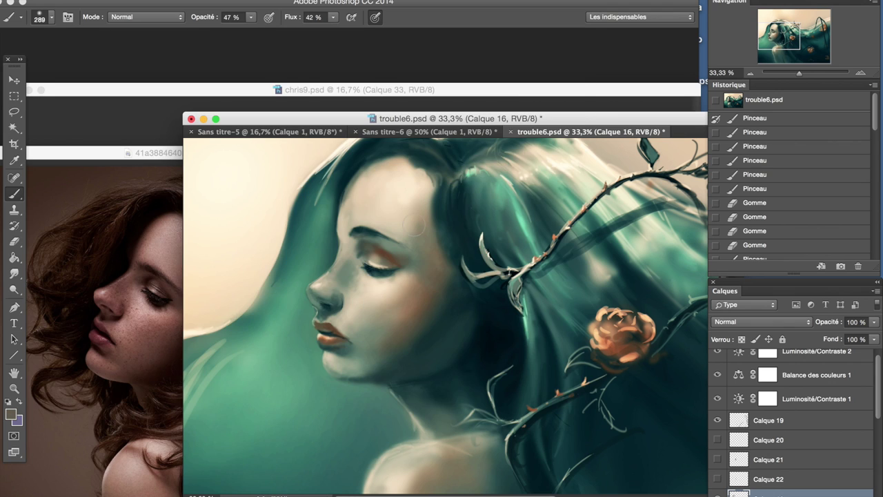
{"action": "left_click_drag", "start_coordinate": [407, 293], "coordinate": [367, 317]}
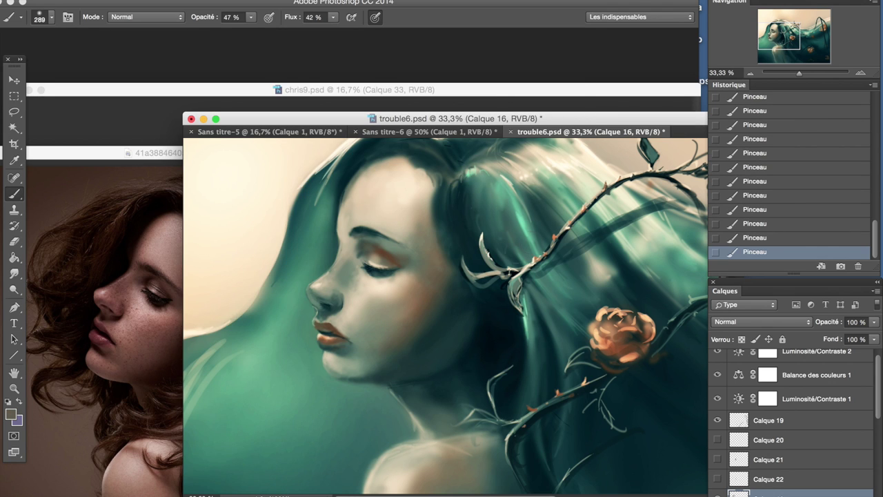
{"action": "key", "text": "ctrl+z"}
{"action": "left_click_drag", "start_coordinate": [352, 354], "coordinate": [359, 363]}
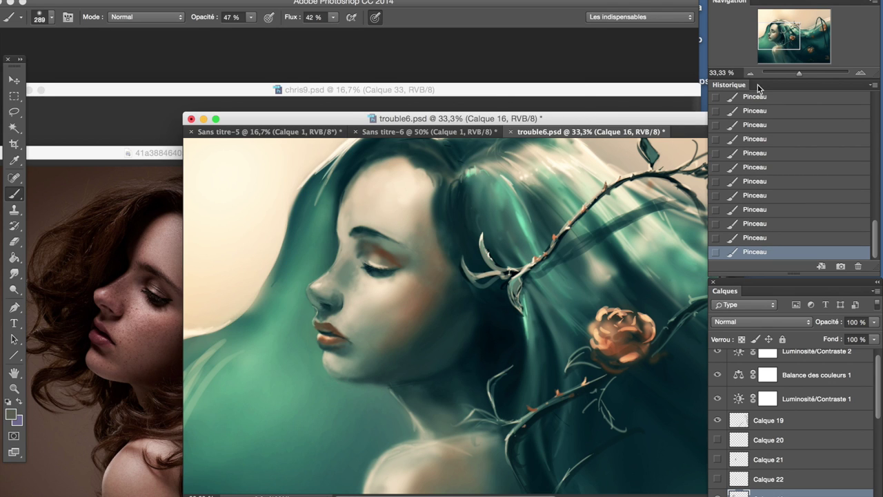
{"action": "key", "text": "ctrl+minus"}
{"action": "key", "text": "ctrl+plus"}
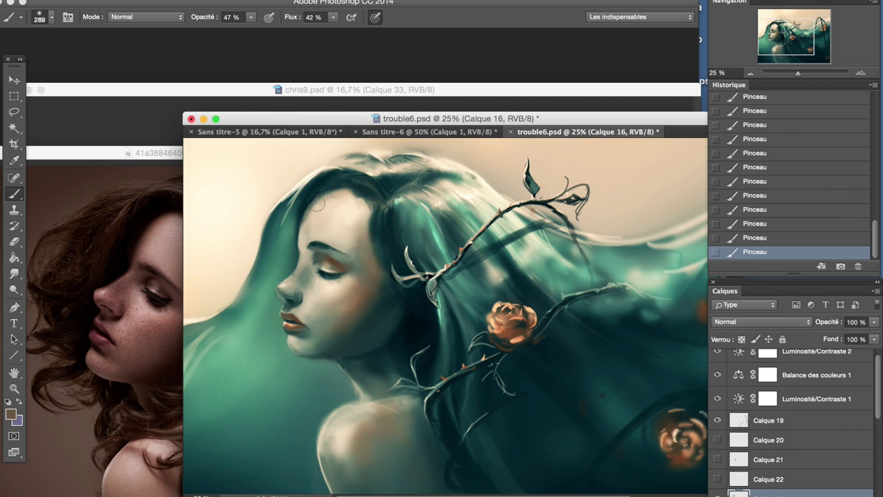
- Show Calque 22, make it active and erase parts of it
{"action": "left_click", "coordinate": [752, 72]}
{"action": "left_click", "coordinate": [860, 72]}
{"action": "left_click", "coordinate": [860, 71]}
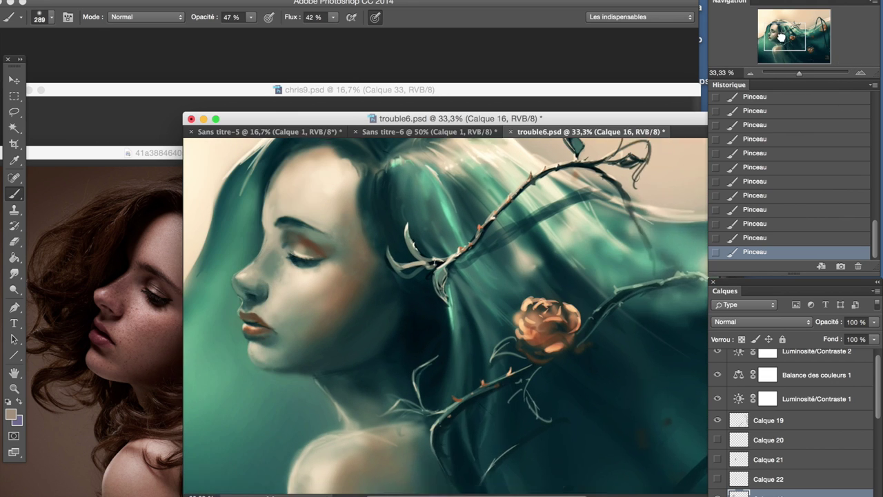
{"action": "left_click", "coordinate": [785, 33]}
{"action": "left_click", "coordinate": [750, 71]}
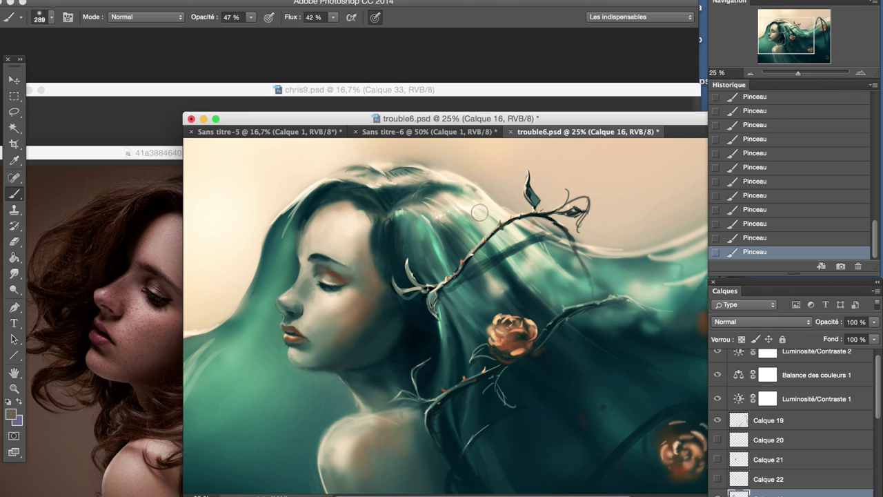
{"action": "left_click", "coordinate": [718, 482]}
{"action": "left_click", "coordinate": [768, 479]}
{"action": "key", "text": "e"}
{"action": "left_click", "coordinate": [49, 18]}
{"action": "left_click", "coordinate": [302, 347]}
{"action": "left_click", "coordinate": [302, 347]}
{"action": "left_click", "coordinate": [524, 193]}
{"action": "left_click", "coordinate": [524, 193]}
- On Calque 16, paint new-colour strokes across the face and hair
{"action": "left_click", "coordinate": [751, 72]}
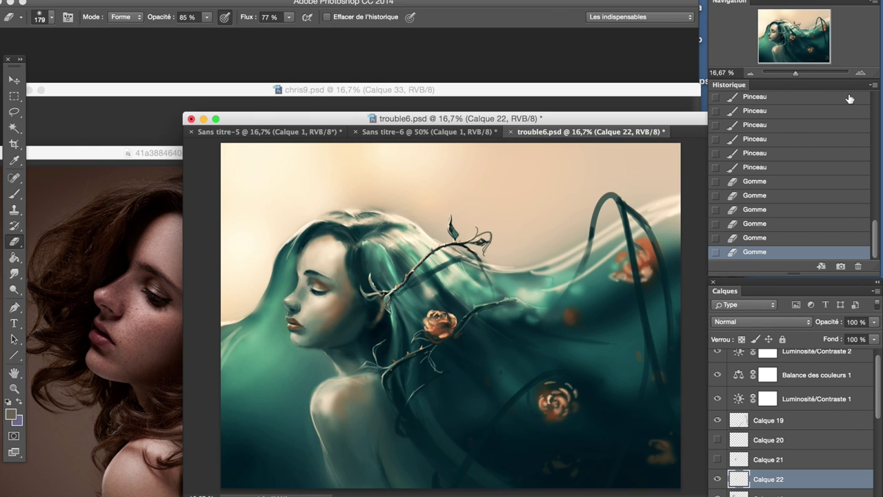
{"action": "key", "text": "ctrl+plus"}
{"action": "key", "text": "ctrl+plus"}
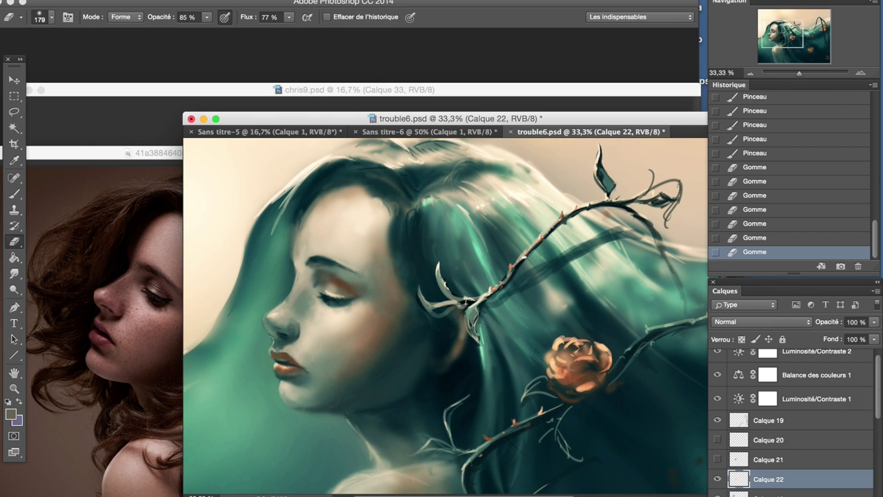
{"action": "left_click", "coordinate": [766, 493]}
{"action": "key", "text": "b"}
{"action": "left_click_drag", "start_coordinate": [359, 331], "coordinate": [342, 264]}
{"action": "left_click", "coordinate": [376, 212], "text": "alt"}
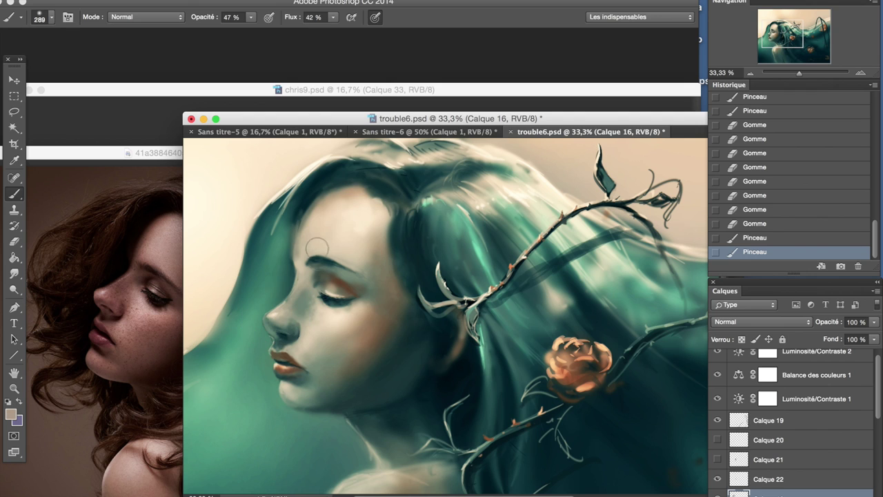
{"action": "left_click_drag", "start_coordinate": [314, 233], "coordinate": [321, 268]}
{"action": "mouse_move", "coordinate": [372, 193]}
{"action": "left_mouse_down"}
{"action": "mouse_move", "coordinate": [380, 249]}
{"action": "mouse_move", "coordinate": [363, 255]}
{"action": "left_mouse_up"}
{"action": "key", "text": "ctrl+minus"}
{"action": "left_click_drag", "start_coordinate": [366, 225], "coordinate": [365, 261]}
{"action": "mouse_move", "coordinate": [377, 186]}
{"action": "left_mouse_down"}
{"action": "mouse_move", "coordinate": [377, 228]}
{"action": "mouse_move", "coordinate": [414, 232]}
{"action": "left_mouse_up"}
- Try a darker eyelid line, set brush opacity 28% and flow 30%, then test a dab on Calque 22
{"action": "left_click", "coordinate": [318, 314], "text": "alt"}
{"action": "left_click_drag", "start_coordinate": [308, 293], "coordinate": [318, 308]}
{"action": "key", "text": "ctrl+z"}
{"action": "key", "text": "ctrl+z"}
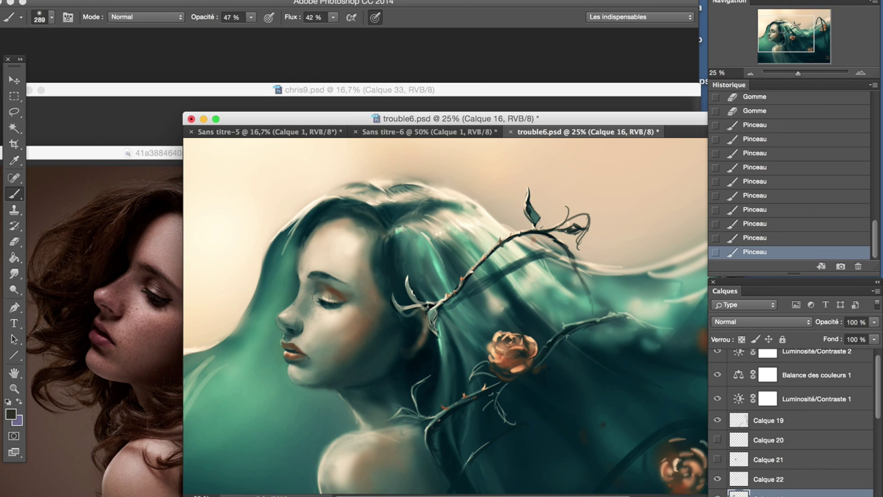
{"action": "key", "text": "ctrl+z"}
{"action": "left_click_drag", "start_coordinate": [251, 17], "coordinate": [238, 32]}
{"action": "left_click_drag", "start_coordinate": [333, 16], "coordinate": [326, 30]}
{"action": "left_click", "coordinate": [735, 475]}
{"action": "left_click", "coordinate": [336, 381]}
{"action": "key", "text": "ctrl+z"}
{"action": "key", "text": "ctrl+z"}
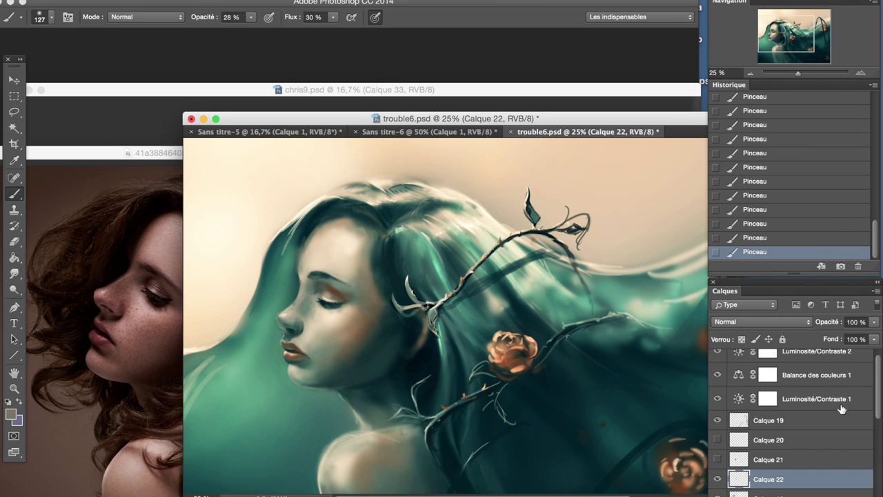
{"action": "left_click", "coordinate": [751, 73]}
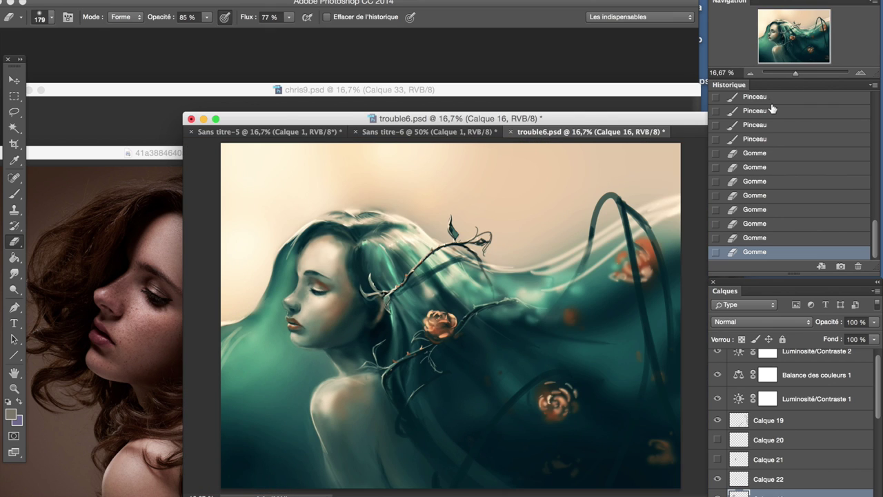
- Flip the whole canvas horizontally and move the painting window left
{"action": "left_click", "coordinate": [207, 1]}
{"action": "left_click", "coordinate": [412, 149]}
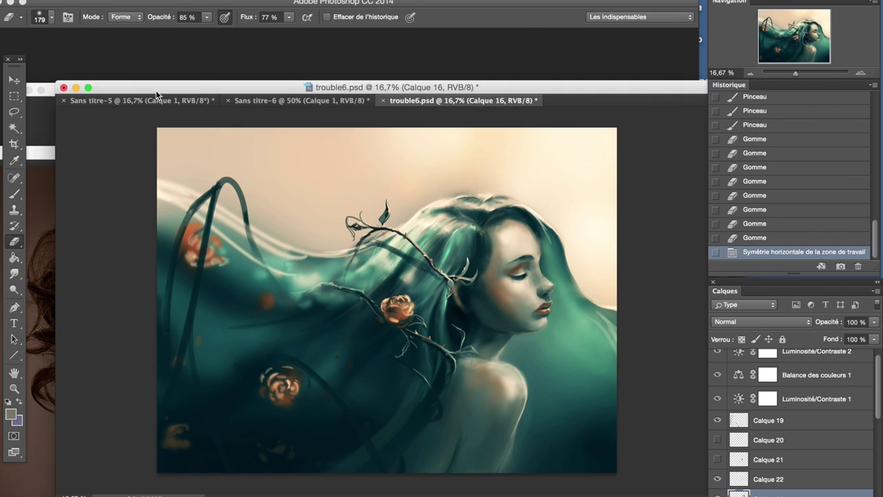
{"action": "left_click_drag", "start_coordinate": [690, 131], "coordinate": [572, 103]}
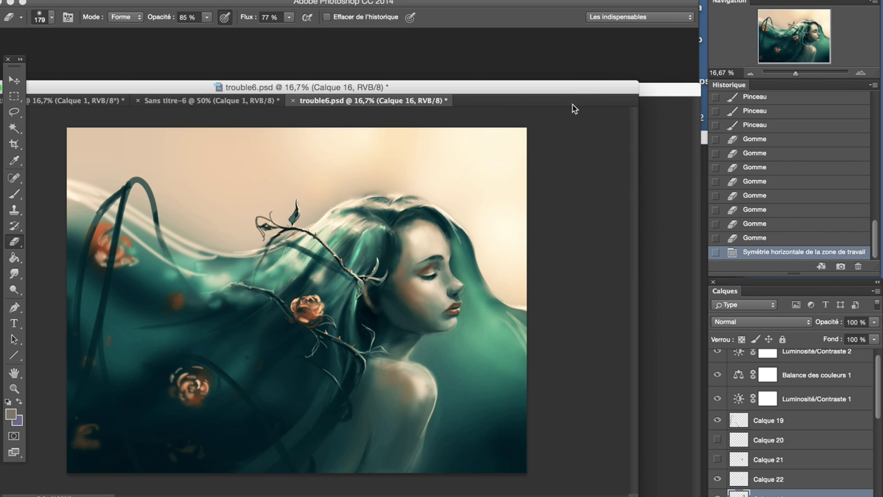
- On Calque 22, set a larger brush size and paint strokes on the nose
{"action": "left_click", "coordinate": [769, 479]}
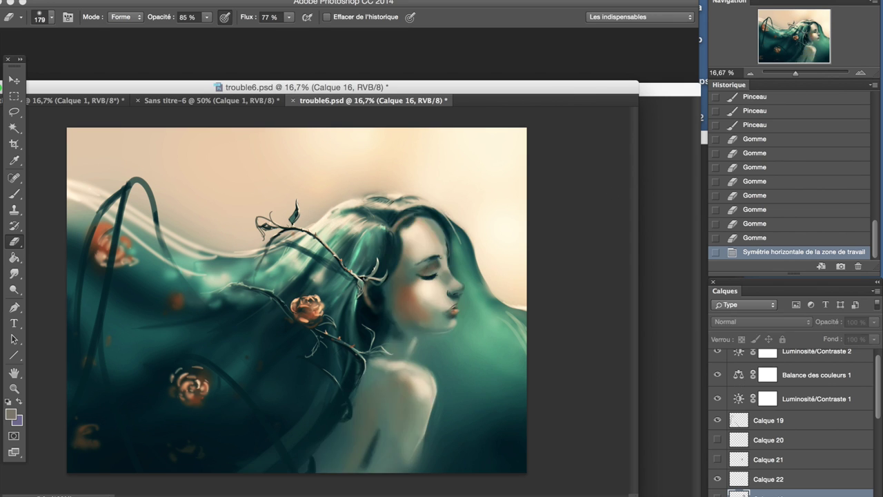
{"action": "right_click", "coordinate": [45, 77]}
{"action": "left_click", "coordinate": [220, 226]}
{"action": "key", "text": "ctrl+z"}
{"action": "key", "text": "b"}
{"action": "left_click", "coordinate": [51, 17]}
{"action": "double_click", "coordinate": [136, 112]}
{"action": "left_click_drag", "start_coordinate": [419, 304], "coordinate": [456, 276]}
{"action": "left_click_drag", "start_coordinate": [471, 222], "coordinate": [475, 211]}
{"action": "left_click_drag", "start_coordinate": [475, 210], "coordinate": [479, 197]}
- Paint brown strokes on the face, then use a smaller brush at 43% opacity
{"action": "left_click", "coordinate": [398, 318], "text": "alt"}
{"action": "mouse_move", "coordinate": [399, 316]}
{"action": "left_mouse_down"}
{"action": "mouse_move", "coordinate": [417, 300]}
{"action": "mouse_move", "coordinate": [393, 290]}
{"action": "left_mouse_up"}
{"action": "left_click", "coordinate": [407, 304], "text": "alt"}
{"action": "left_click", "coordinate": [862, 73]}
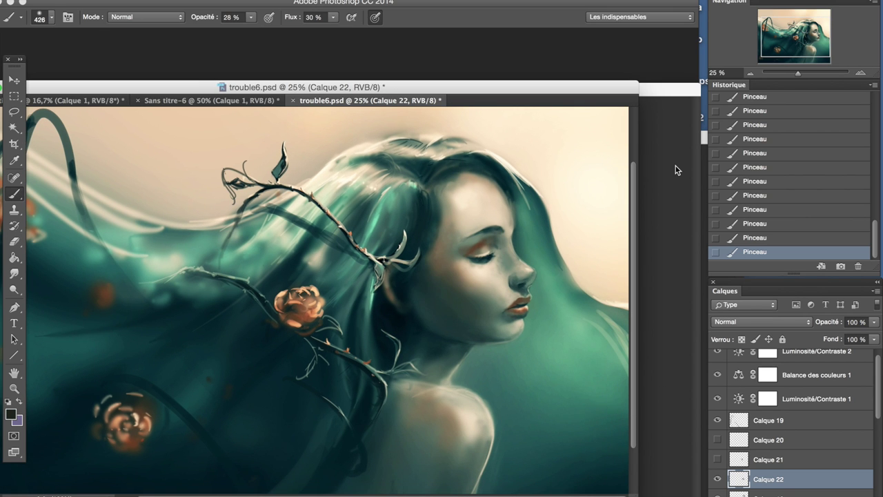
{"action": "left_click", "coordinate": [51, 16]}
{"action": "key", "text": "ctrl+plus"}
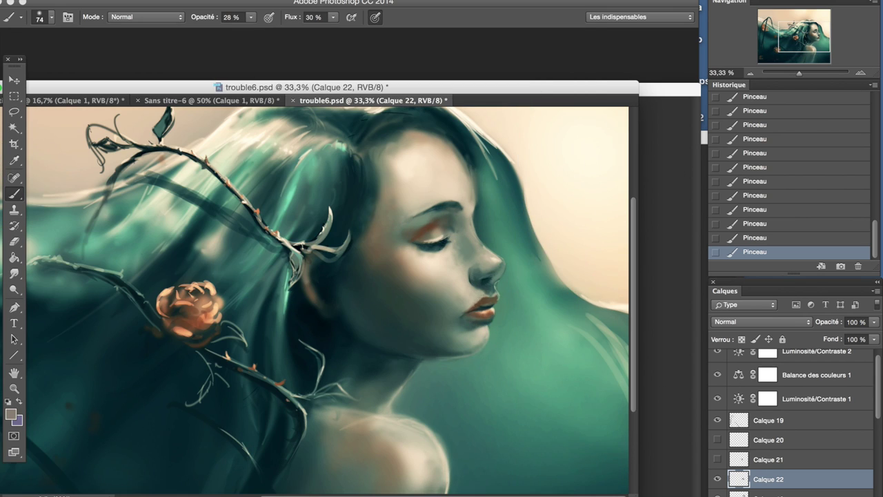
{"action": "left_click", "coordinate": [750, 74]}
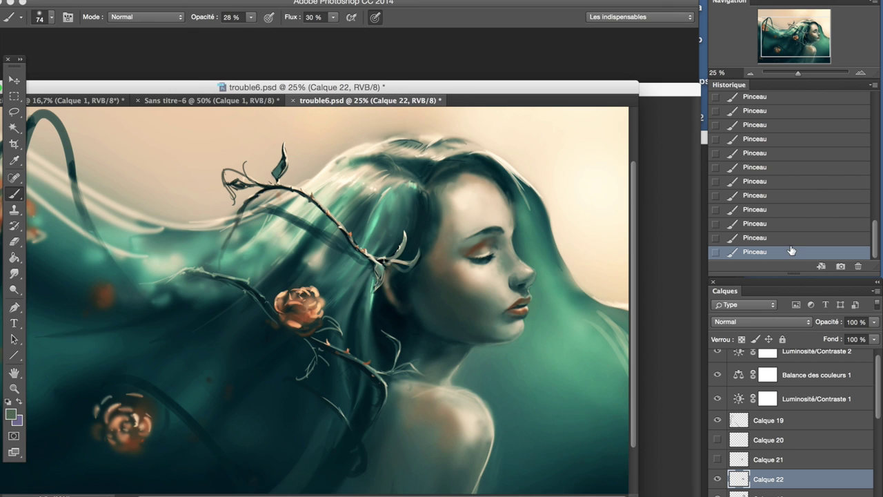
{"action": "key", "text": "ctrl+plus"}
{"action": "key", "text": "ctrl+plus"}
{"action": "key", "text": "4"}
{"action": "key", "text": "3"}
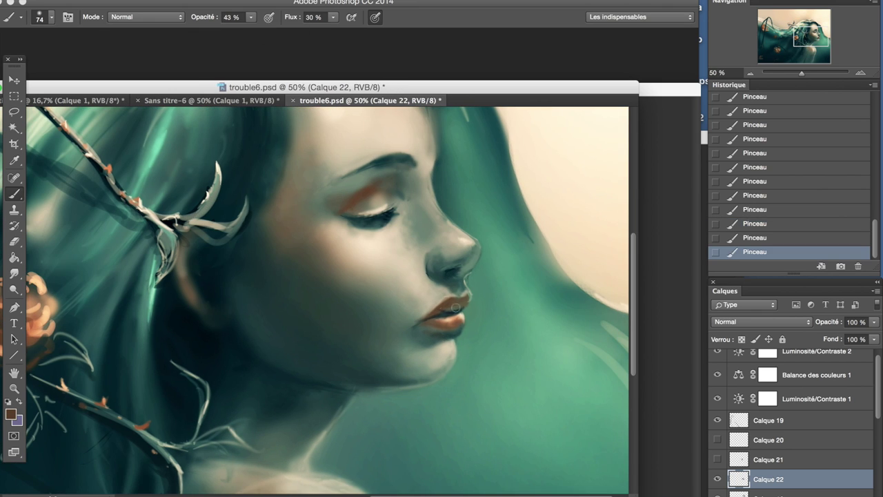
{"action": "left_click", "coordinate": [751, 73]}
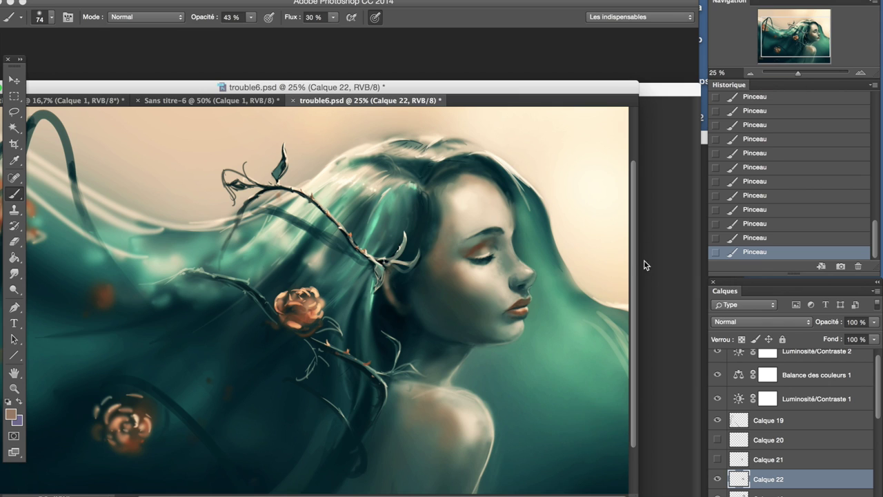
{"action": "key", "text": "ctrl+plus"}
- Compare recent strokes through undo/redo, then sample the lip colour and nearby brown tone
{"action": "key", "text": "ctrl+alt+z"}
{"action": "key", "text": "ctrl+alt+z"}
{"action": "key", "text": "ctrl+alt+z"}
{"action": "key", "text": "ctrl+alt+z"}
{"action": "key", "text": "ctrl+alt+z"}
{"action": "left_click", "coordinate": [481, 276], "text": "alt"}
{"action": "key", "text": "ctrl+shift+z"}
{"action": "key", "text": "ctrl+shift+z"}
{"action": "key", "text": "ctrl+shift+z"}
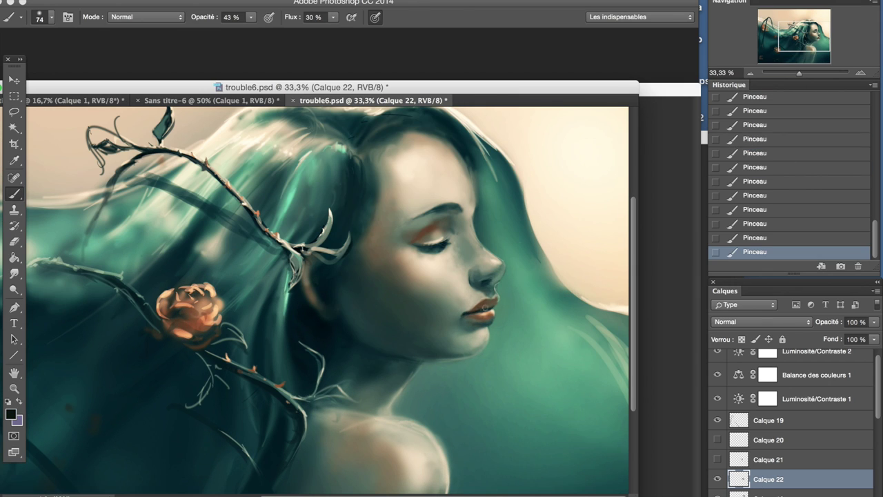
{"action": "key", "text": "ctrl+alt+z"}
{"action": "key", "text": "ctrl+alt+z"}
{"action": "key", "text": "ctrl+alt+z"}
{"action": "key", "text": "ctrl+shift+z"}
{"action": "key", "text": "ctrl+shift+z"}
{"action": "key", "text": "ctrl+shift+z"}
{"action": "left_click", "coordinate": [466, 317], "text": "alt"}
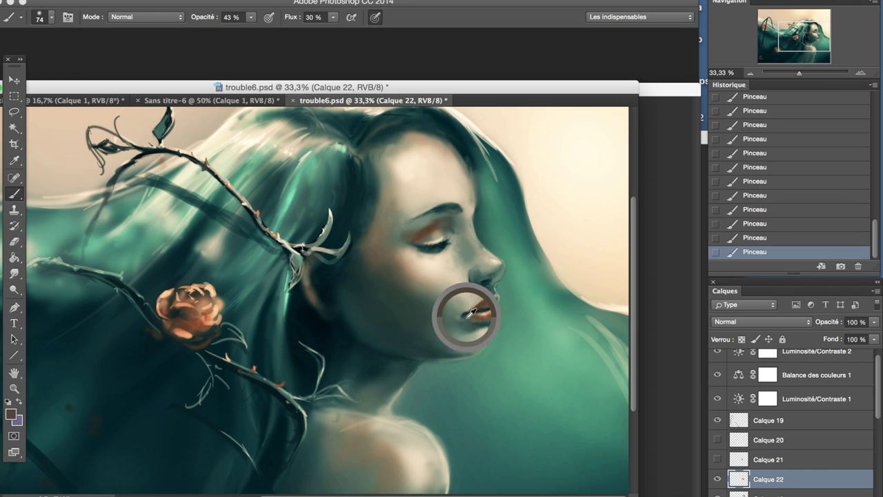
{"action": "left_click", "coordinate": [487, 303], "text": "alt"}
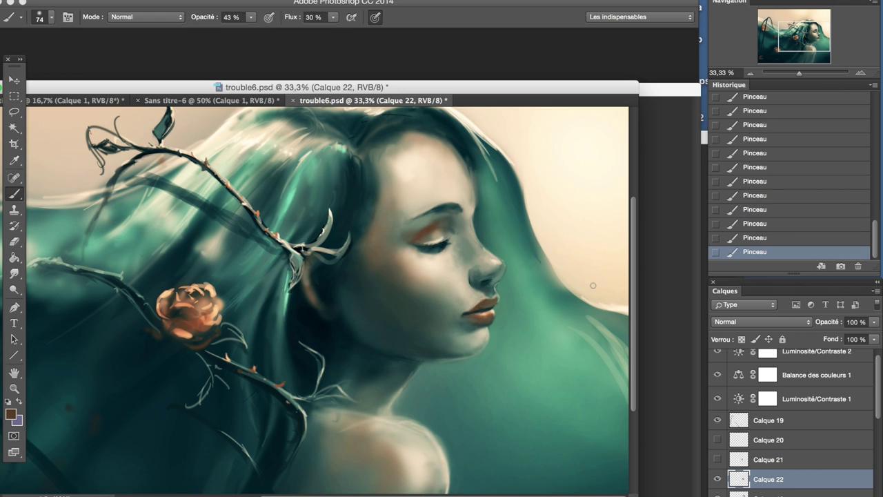
- Erase unwanted strokes on Calque 16 with a soft eraser, then repaint on Calque 22
{"action": "left_click", "coordinate": [768, 492]}
{"action": "key", "text": "e"}
{"action": "left_click", "coordinate": [52, 17]}
{"action": "double_click", "coordinate": [69, 187]}
{"action": "left_click_drag", "start_coordinate": [483, 227], "coordinate": [506, 259]}
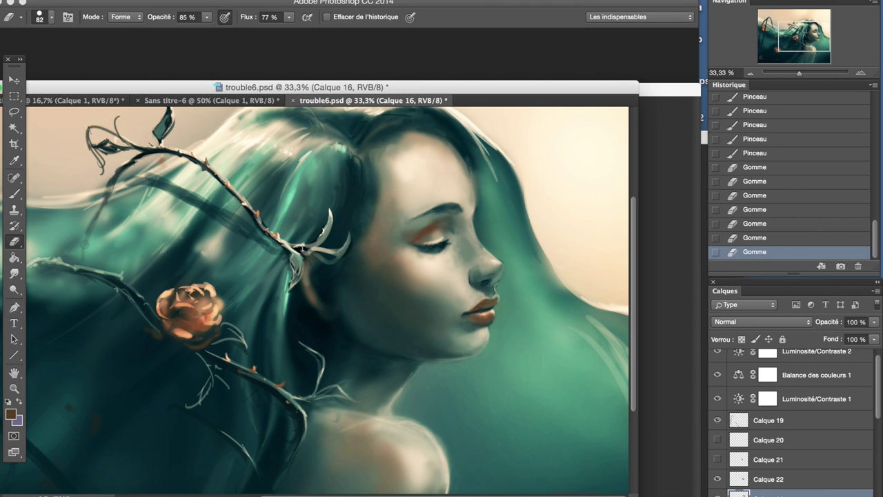
{"action": "key", "text": "b"}
{"action": "left_click_drag", "start_coordinate": [504, 238], "coordinate": [510, 243]}
{"action": "key", "text": "e"}
{"action": "left_click", "coordinate": [751, 73]}
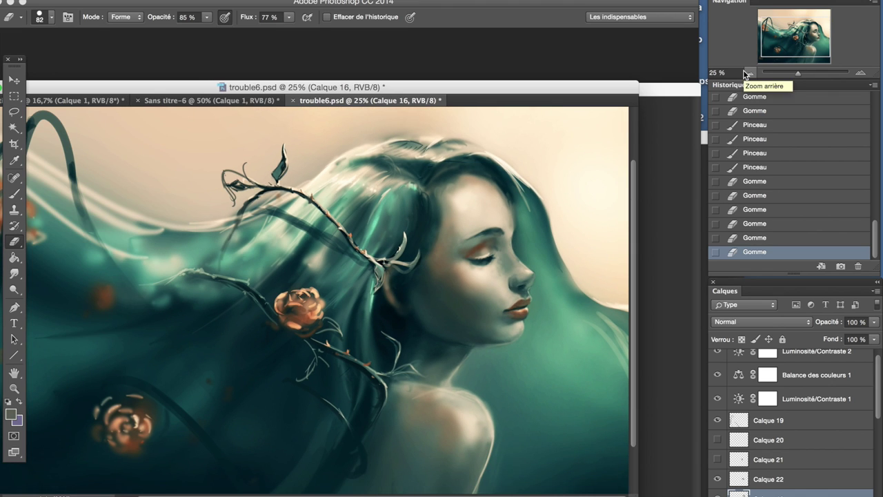
{"action": "key", "text": "b"}
{"action": "left_click", "coordinate": [768, 479]}
{"action": "left_click_drag", "start_coordinate": [504, 238], "coordinate": [509, 243]}
- Lasso-delete a stray patch, then repaint the hair near the face with a 111 brush
{"action": "left_click", "coordinate": [419, 324]}
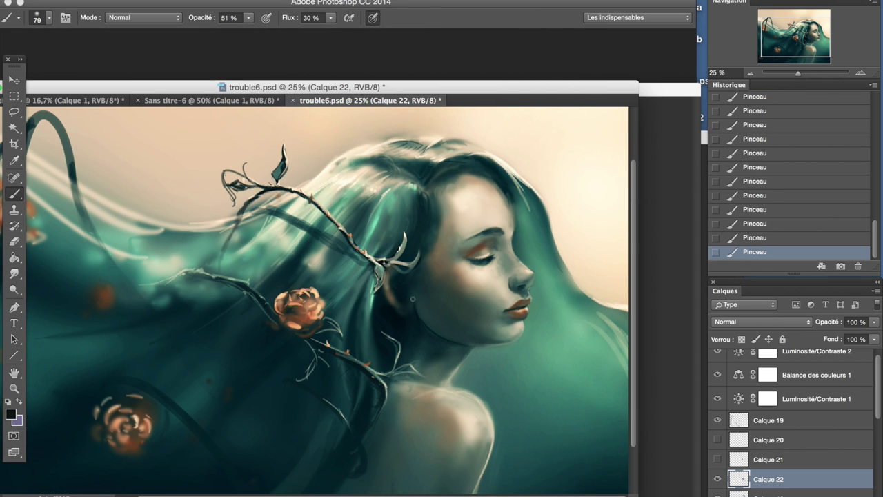
{"action": "key", "text": "ctrl+minus"}
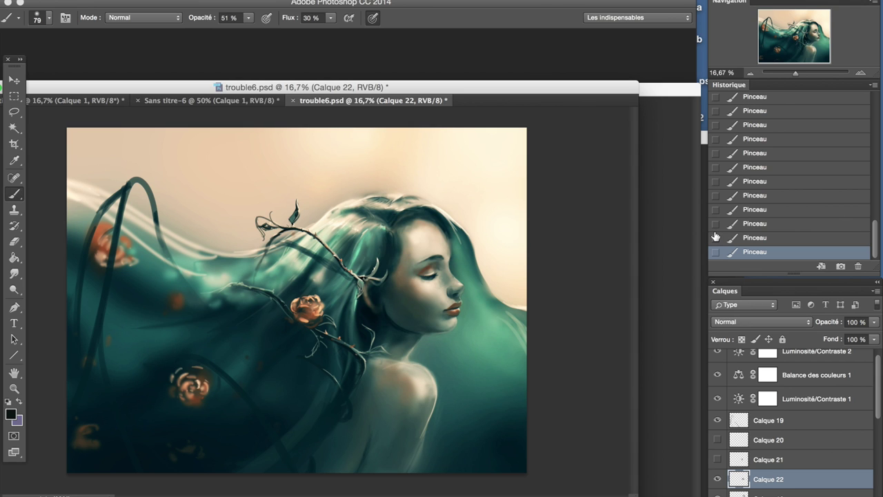
{"action": "key", "text": "ctrl+plus"}
{"action": "key", "text": "l"}
{"action": "key", "text": "Delete"}
{"action": "mouse_move", "coordinate": [417, 271]}
{"action": "left_mouse_down"}
{"action": "mouse_move", "coordinate": [414, 319]}
{"action": "mouse_move", "coordinate": [452, 196]}
{"action": "left_mouse_up"}
{"action": "key", "text": "ctrl+d"}
{"action": "key", "text": "b"}
{"action": "left_click_drag", "start_coordinate": [447, 201], "coordinate": [453, 196]}
{"action": "left_click_drag", "start_coordinate": [449, 200], "coordinate": [449, 198]}
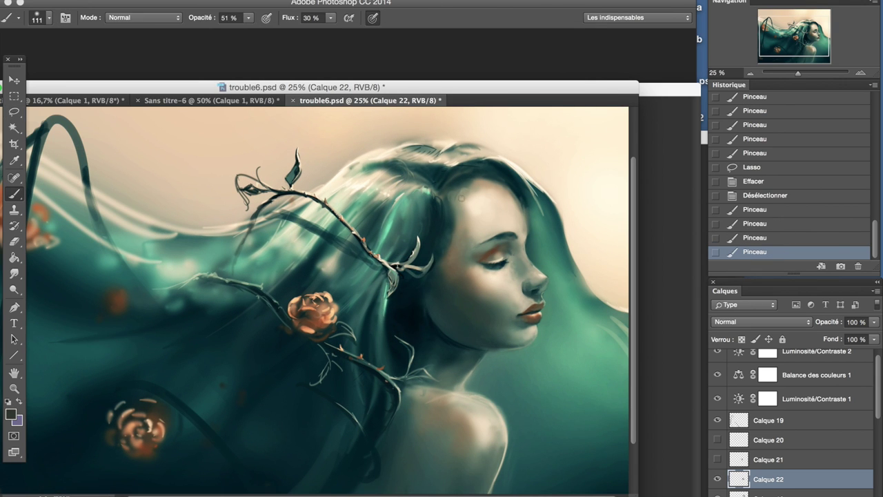
- Create the new layer Calque 23 and paint strokes up along the hair
{"action": "key", "text": "ctrl+shift+n"}
{"action": "key", "text": "Return"}
{"action": "left_click_drag", "start_coordinate": [412, 311], "coordinate": [414, 314]}
{"action": "left_click_drag", "start_coordinate": [413, 312], "coordinate": [414, 317]}
{"action": "mouse_move", "coordinate": [414, 314]}
{"action": "left_mouse_down"}
{"action": "mouse_move", "coordinate": [416, 339]}
{"action": "mouse_move", "coordinate": [419, 328]}
{"action": "left_mouse_up"}
{"action": "left_click_drag", "start_coordinate": [419, 321], "coordinate": [420, 314]}
{"action": "left_click_drag", "start_coordinate": [421, 311], "coordinate": [422, 307]}
{"action": "key", "text": "ctrl+minus"}
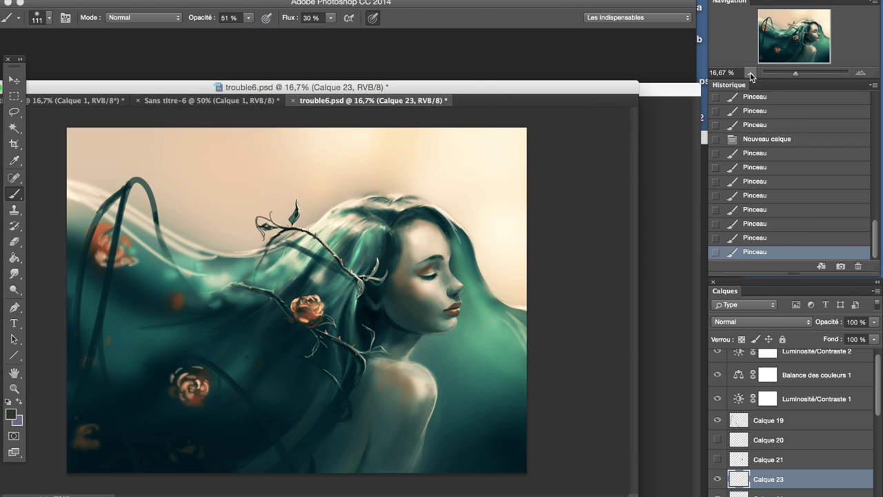
{"action": "left_click", "coordinate": [173, 0]}
- Flip the canvas horizontally so the woman faces left and zoom in on the face
{"action": "left_click", "coordinate": [405, 152]}
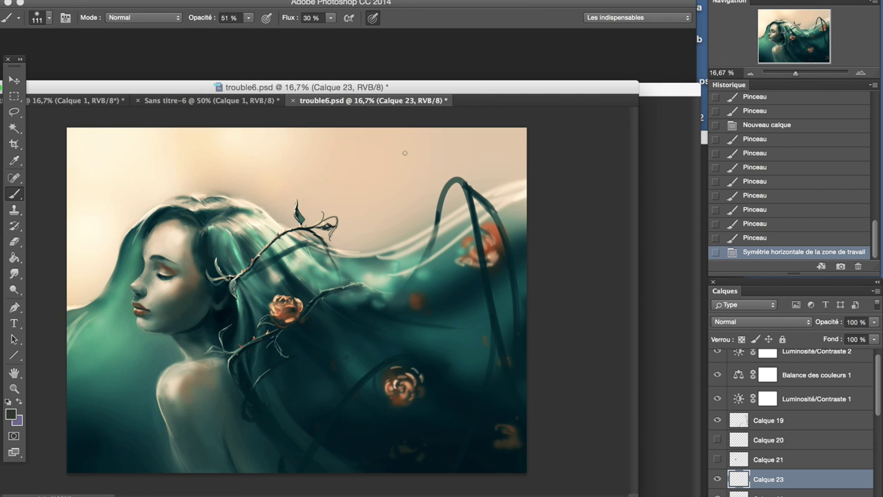
{"action": "key", "text": "ctrl+plus"}
{"action": "key", "text": "ctrl+plus"}
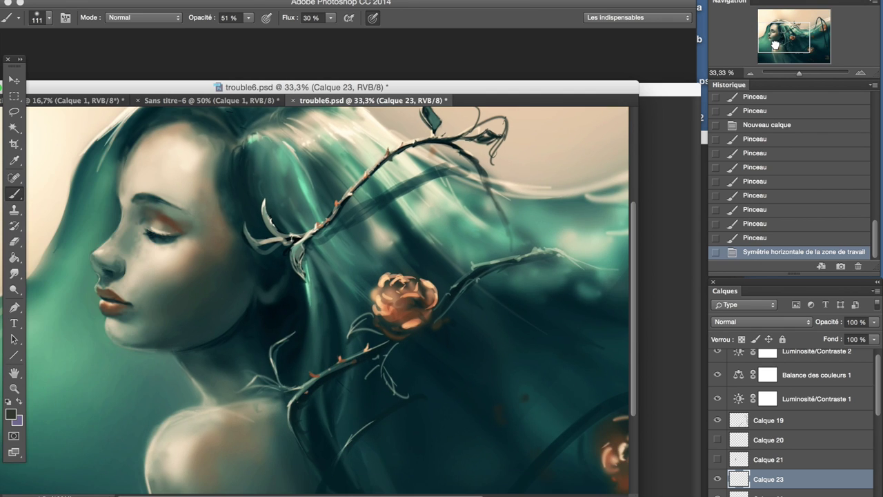
{"action": "key", "text": "ctrl+plus"}
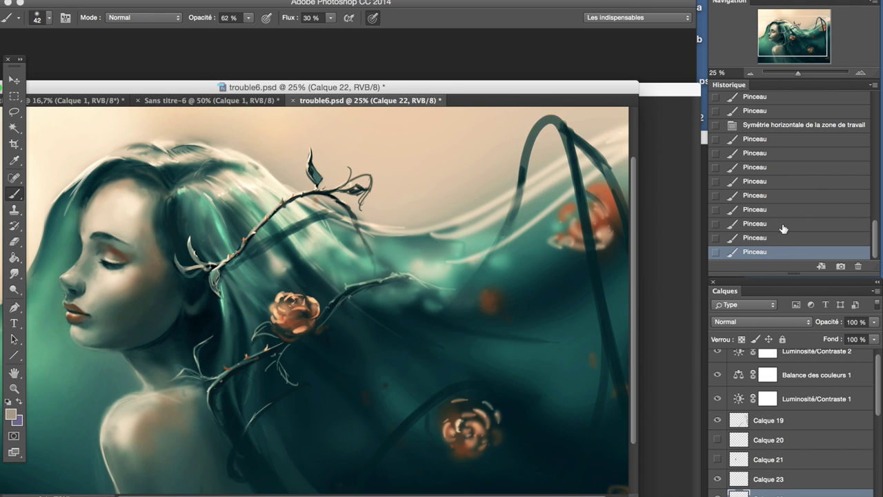
{"action": "left_click", "coordinate": [783, 228]}
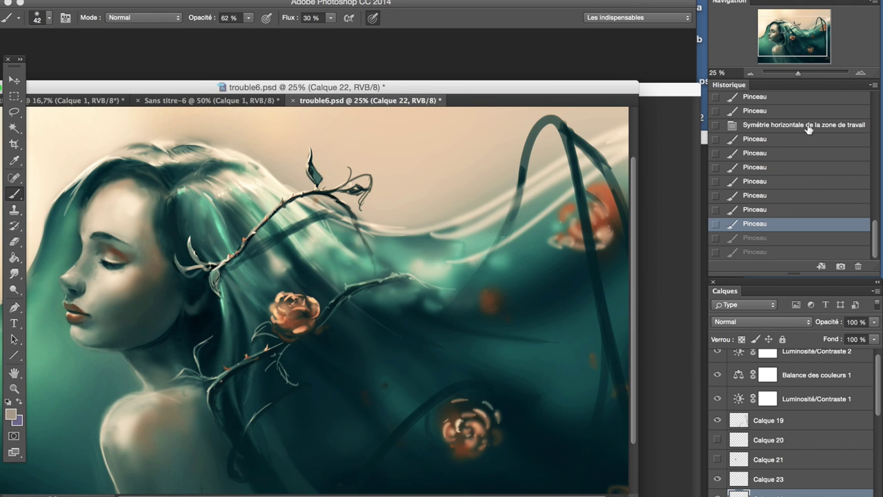
{"action": "key", "text": "ctrl+plus"}
- At 44% brush opacity, brighten the area around the eye and sample the eyelash colour
{"action": "key", "text": "4"}
{"action": "key", "text": "4"}
{"action": "key", "text": "ctrl+z"}
{"action": "key", "text": "ctrl+alt+z"}
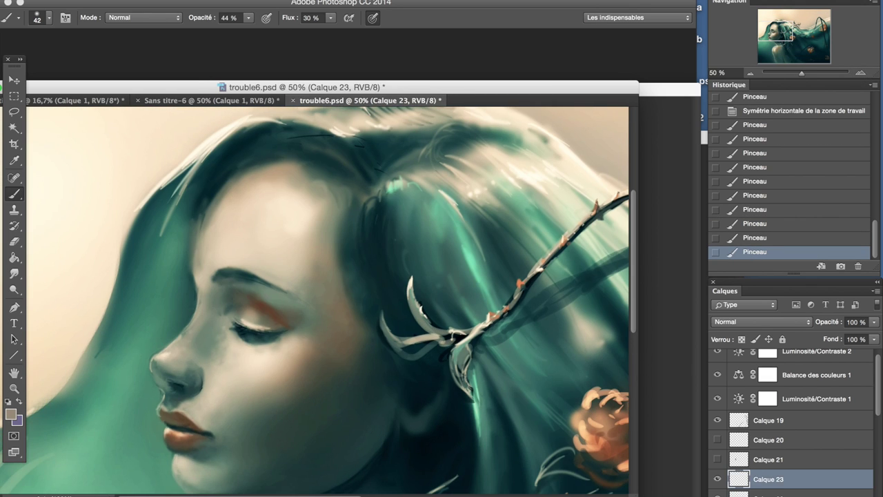
{"action": "left_click_drag", "start_coordinate": [243, 321], "coordinate": [257, 319]}
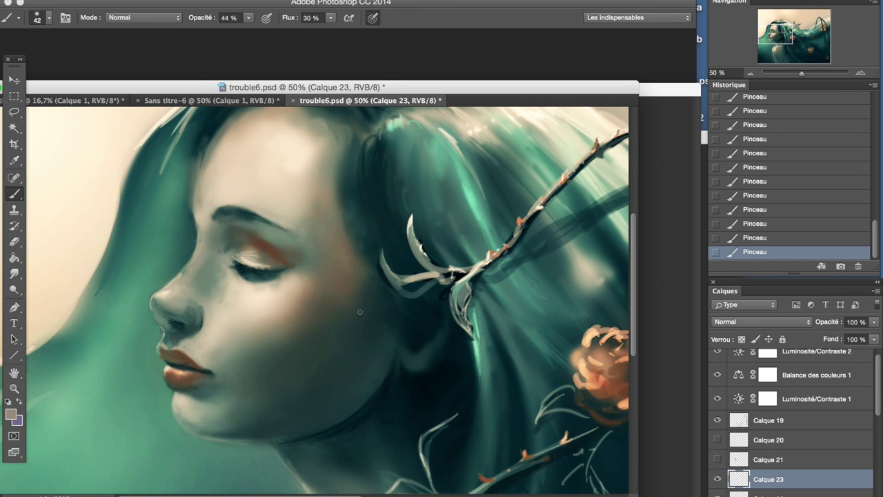
{"action": "left_click", "coordinate": [242, 272], "text": "alt"}
{"action": "key", "text": "ctrl+minus"}
{"action": "key", "text": "ctrl+minus"}
{"action": "left_click", "coordinate": [766, 167]}
{"action": "left_click", "coordinate": [751, 73]}
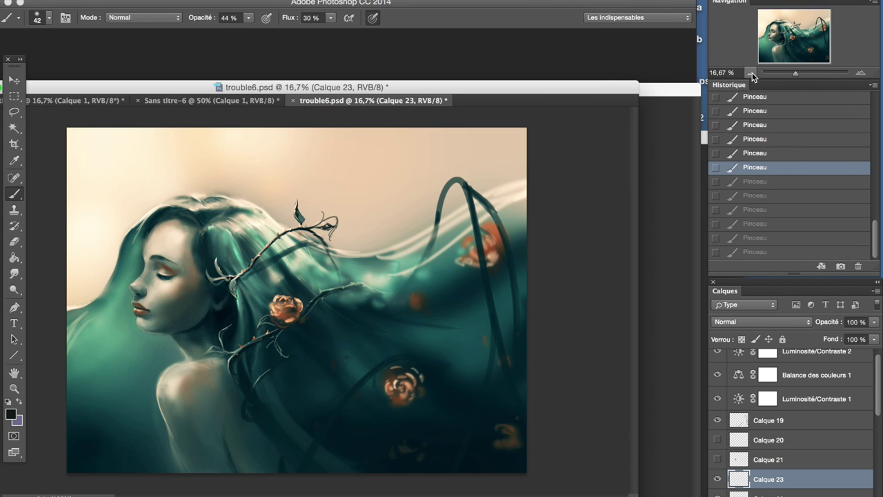
{"action": "key", "text": "ctrl+plus"}
{"action": "key", "text": "ctrl+plus"}
{"action": "left_click", "coordinate": [785, 36]}
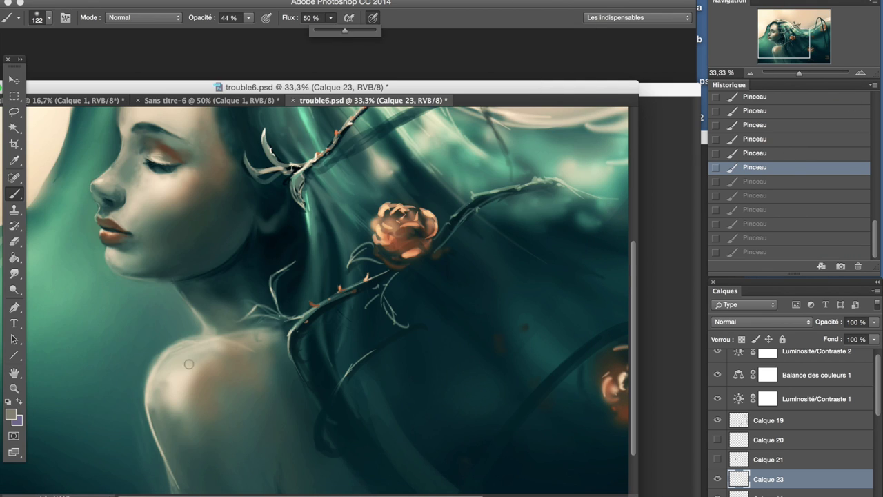
{"action": "key", "text": "ctrl+shift+z"}
{"action": "key", "text": "ctrl+shift+z"}
{"action": "key", "text": "ctrl+shift+z"}
- Sample a beige skin tone, enlarge the brush to 234 and compare recent strokes in history
{"action": "left_click", "coordinate": [279, 369], "text": "alt"}
{"action": "right_click", "coordinate": [282, 365]}
{"action": "key", "text": "Return"}
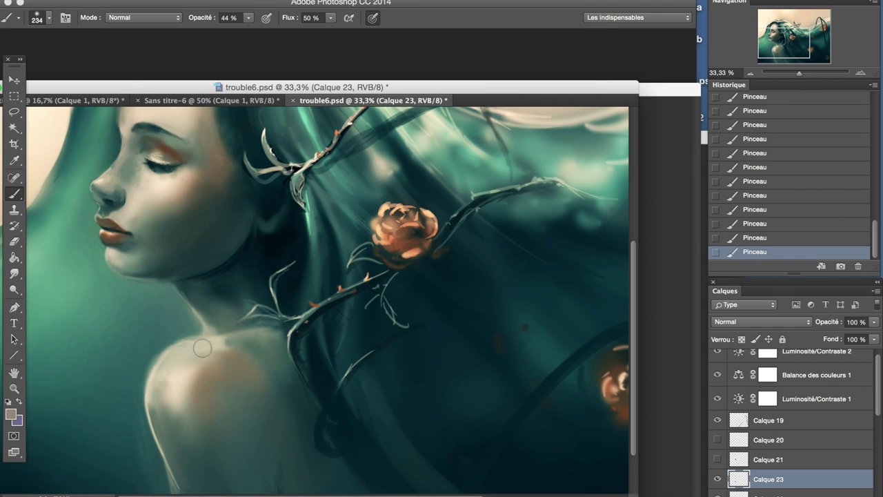
{"action": "key", "text": "ctrl+minus"}
{"action": "key", "text": "ctrl+alt+z"}
{"action": "key", "text": "ctrl+alt+z"}
{"action": "key", "text": "ctrl+alt+z"}
{"action": "key", "text": "ctrl+alt+z"}
{"action": "key", "text": "ctrl+alt+z"}
{"action": "left_click", "coordinate": [233, 449], "text": "alt"}
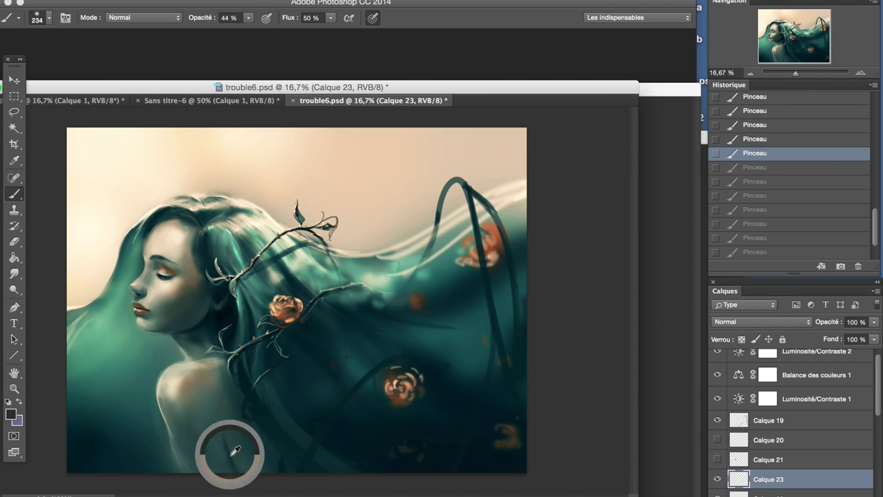
{"action": "key", "text": "ctrl+shift+z"}
{"action": "key", "text": "ctrl+shift+z"}
{"action": "key", "text": "ctrl+shift+z"}
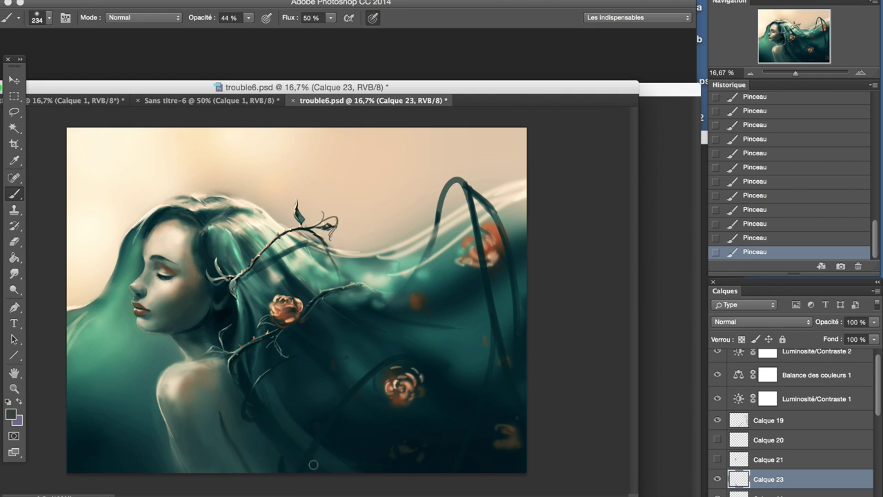